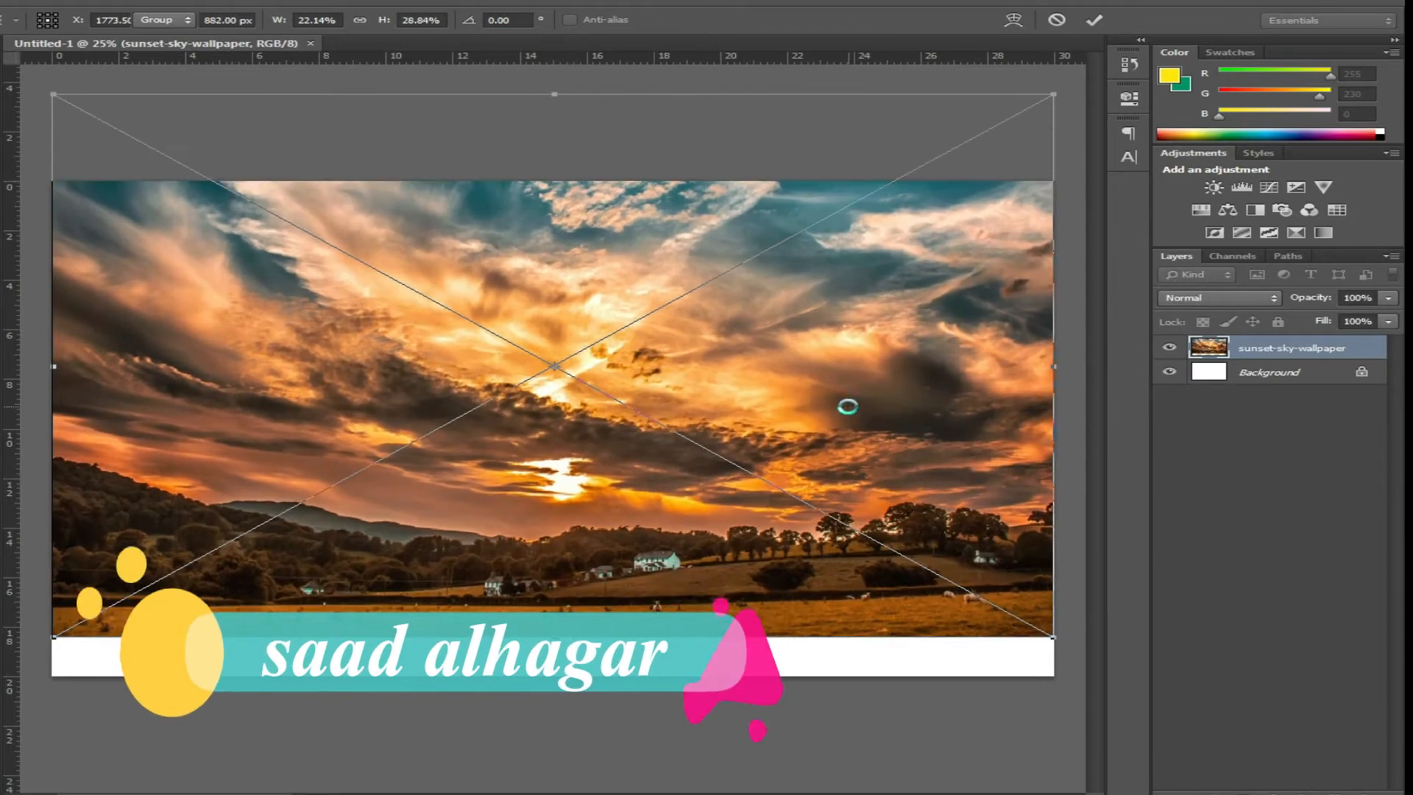
Rasterize the placed sunset-sky-wallpaper layer
left_click(163, 3)
mouse_move(299, 268)
left_click(456, 361)
Erase the landscape along the sky picture's lower edge with a soft 1842 px eraser so it fades into the white background
key("ctrl+minus")
key("e")
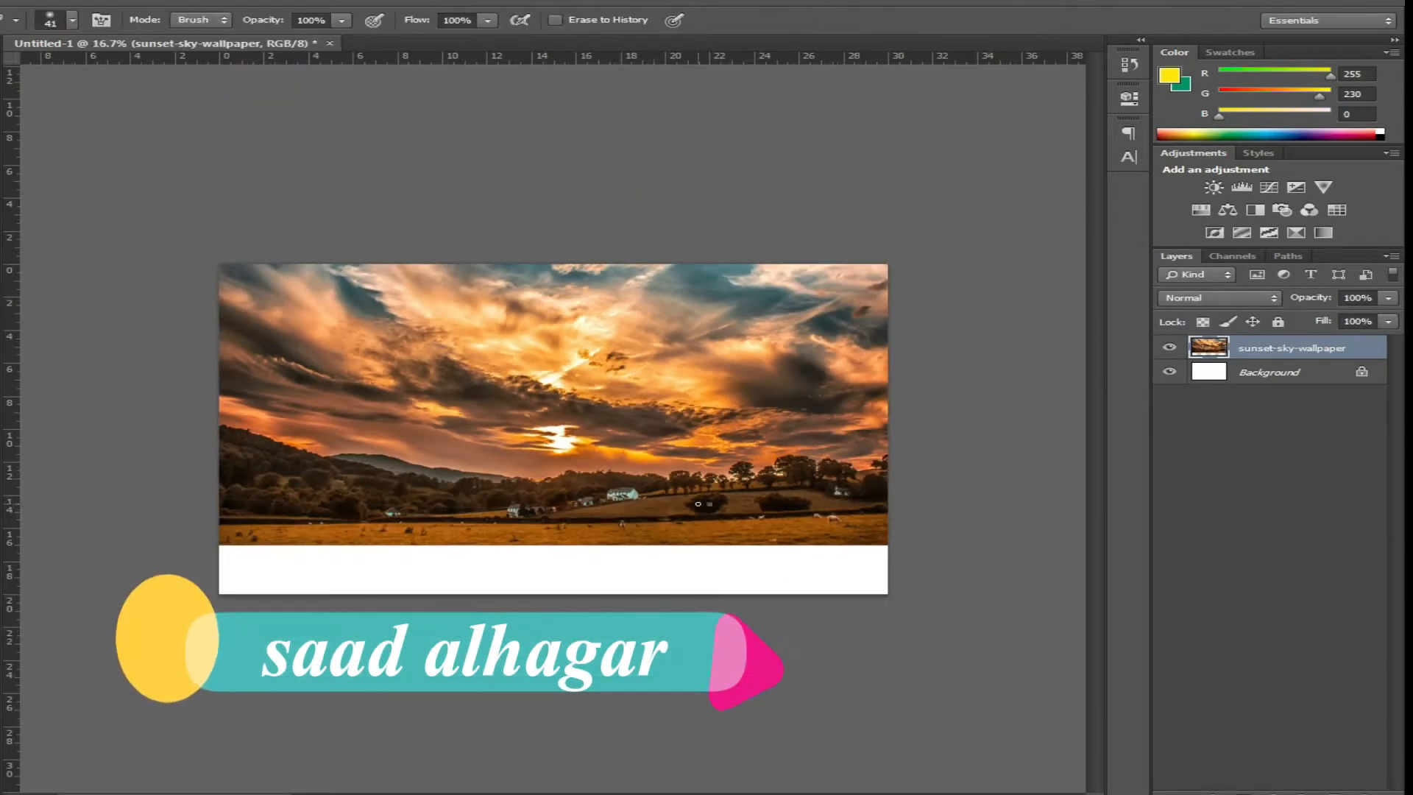
right_click(886, 548)
type("1842")
key("Return")
mouse_move(893, 615)
left_mouse_down()
mouse_move(640, 663)
mouse_move(601, 592)
mouse_move(908, 558)
left_mouse_up()
key("v")
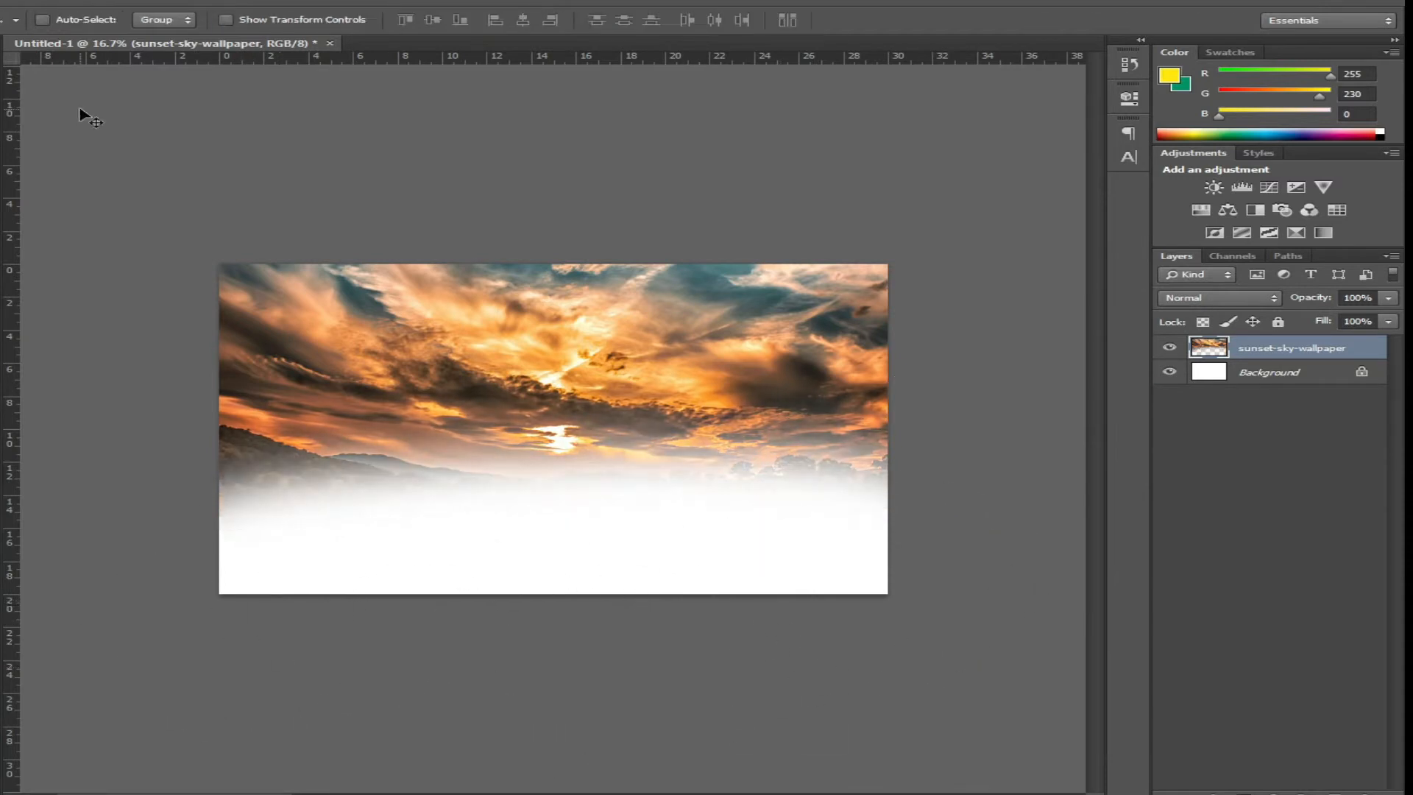
Rename the sunset-sky-wallpaper layer as السماء
key("ctrl+d")
double_click(1292, 347)
type("السماء")
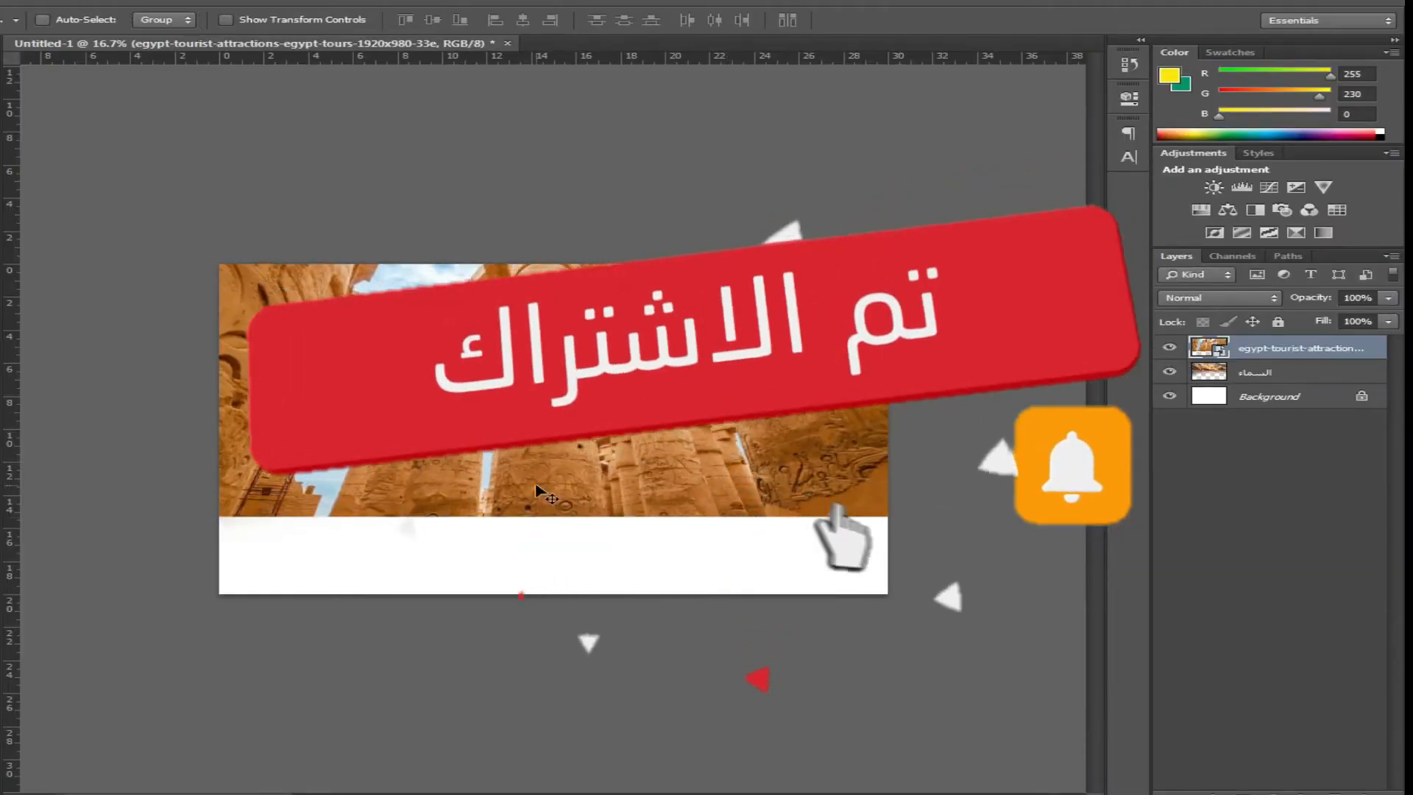
Select the blue sky areas between the temple columns with the Quick Selection tool
left_click(506, 297)
key("shift+w")
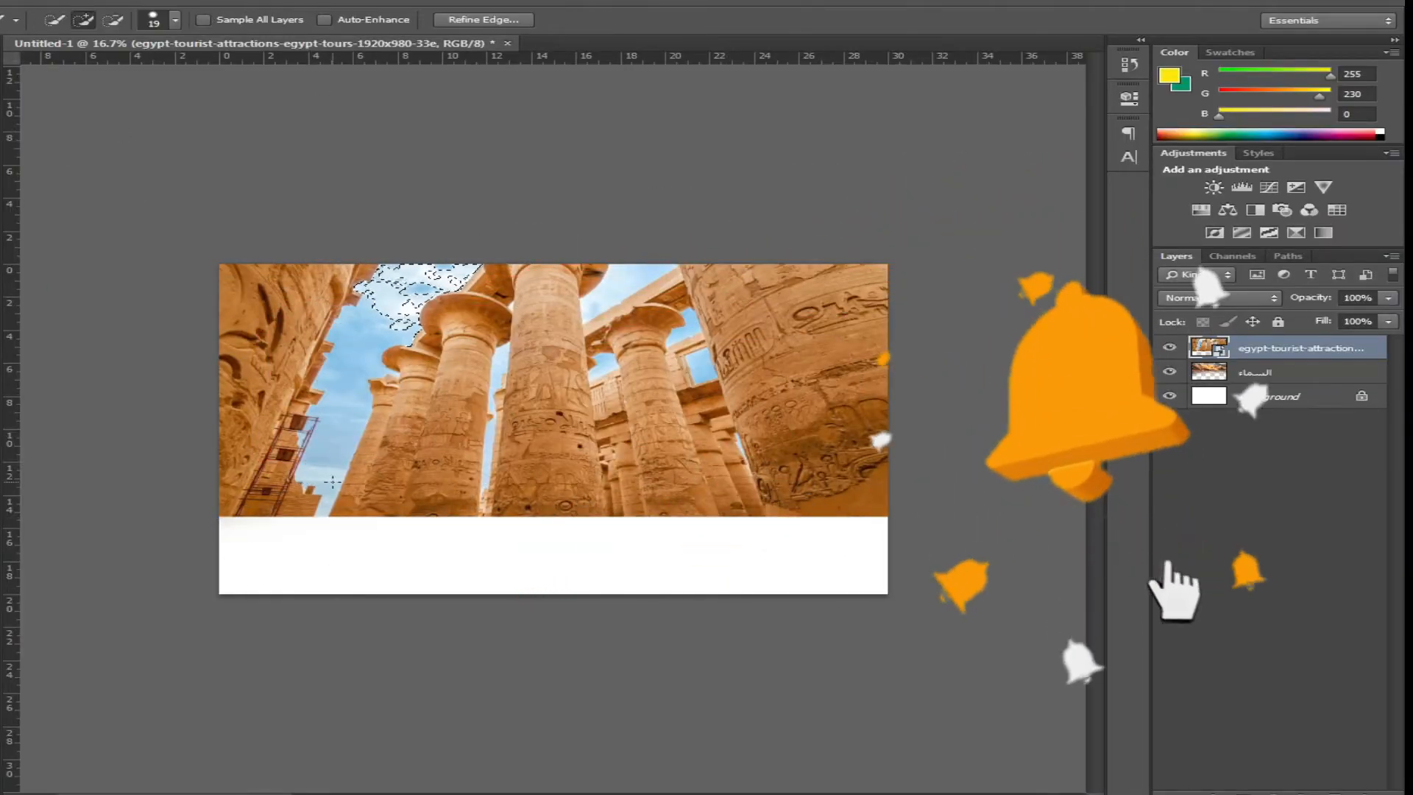
mouse_move(492, 448)
left_mouse_down()
mouse_move(497, 353)
mouse_move(493, 456)
mouse_move(497, 397)
left_mouse_up()
right_click(497, 379)
key("Escape")
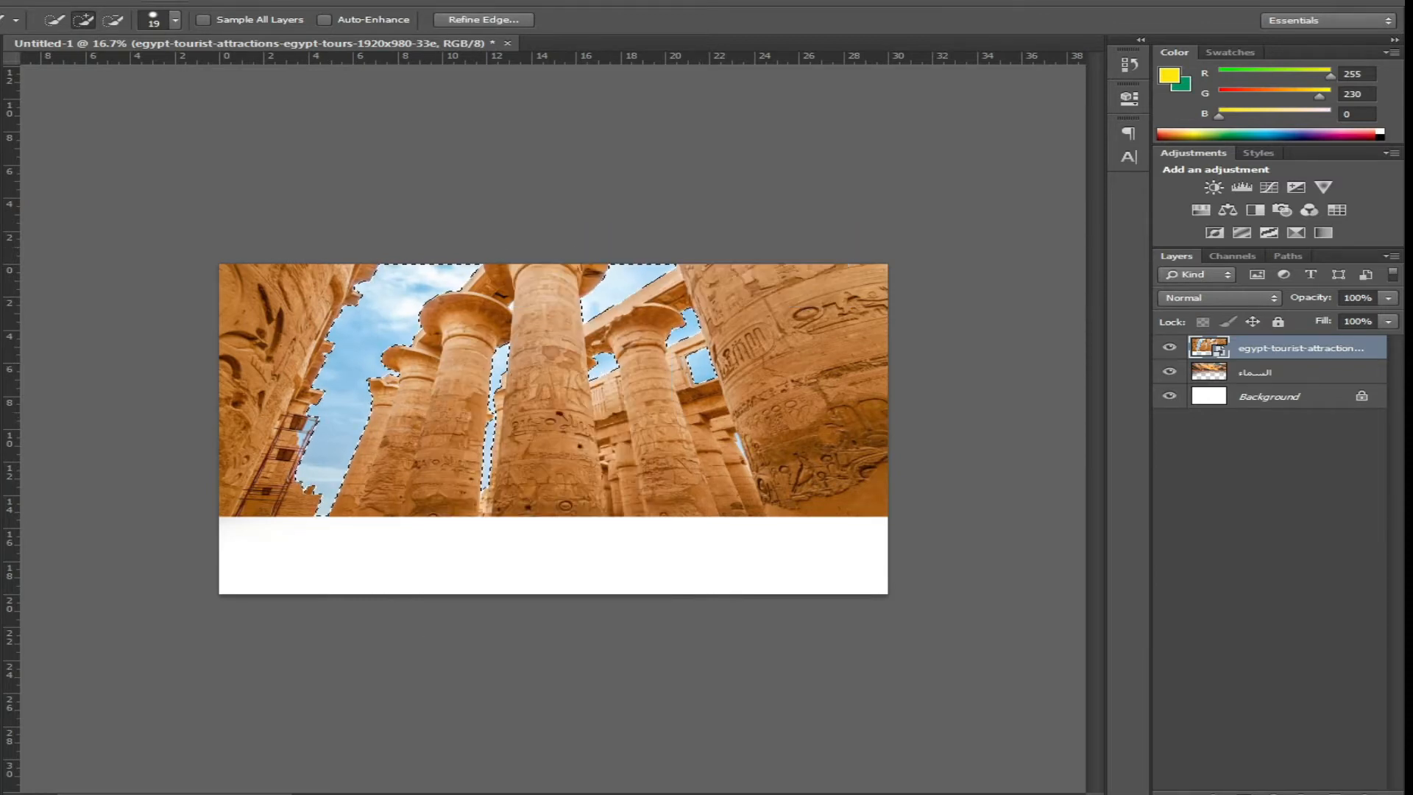
Rasterize the temple layer, delete its selected blue sky and deselect
key("alt+l")
key("Escape")
key("Delete")
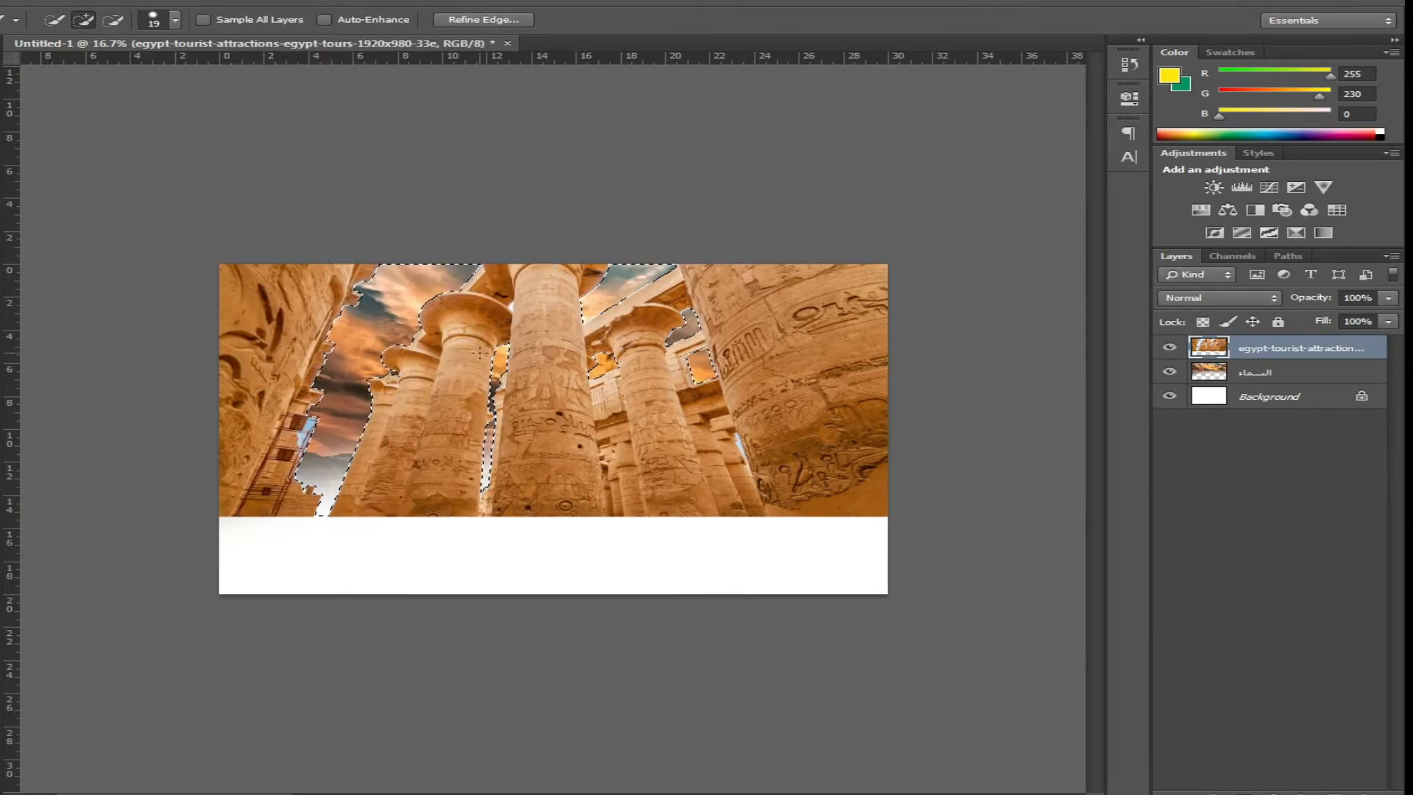
key("ctrl+d")
Lower the temple layer's opacity to 66%
key("v")
key("6")
key("6")
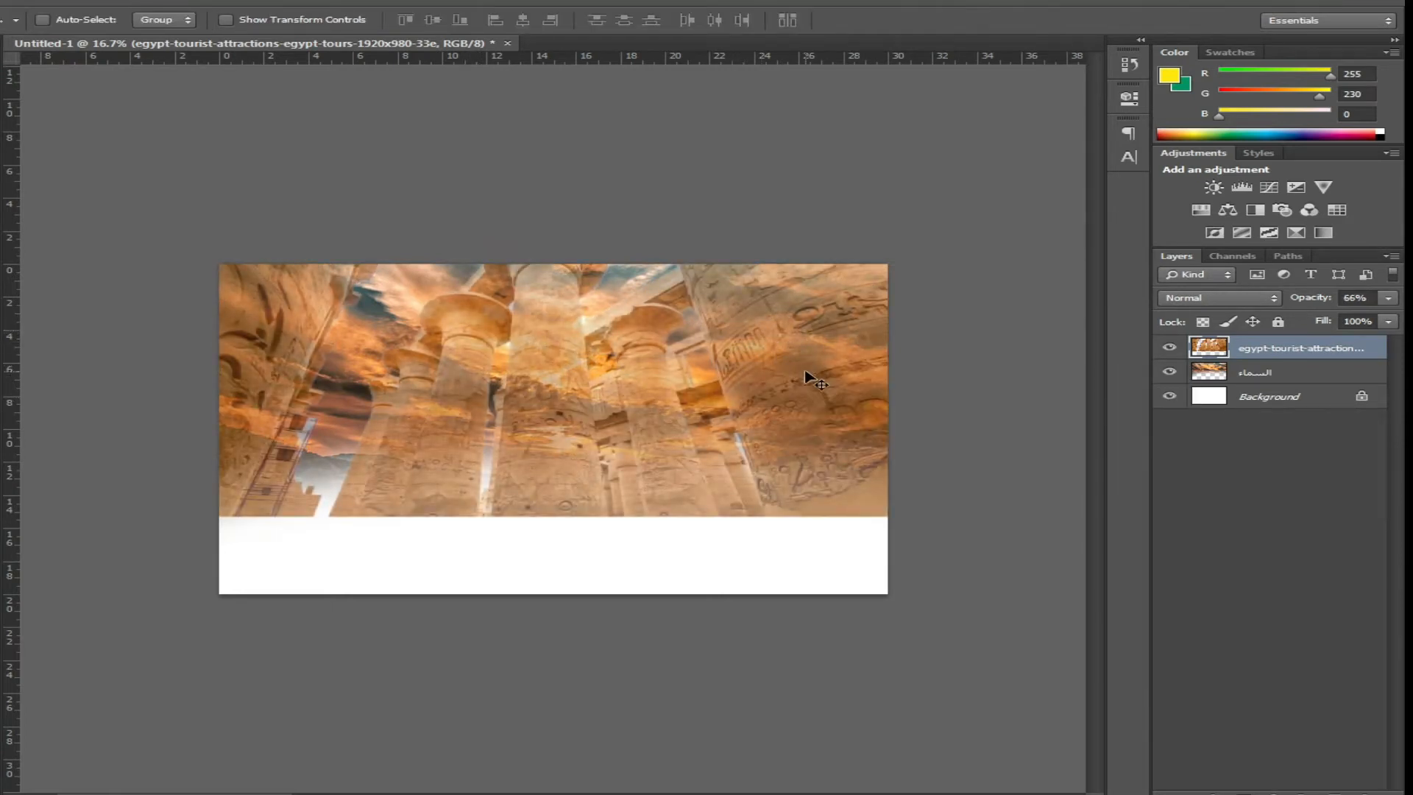
Fade the temple's lower edge with a large soft eraser and rename the layer as معبد الكرنك
key("e")
right_click(1023, 460)
right_click(1029, 511)
key("Return")
mouse_move(780, 556)
left_mouse_down()
mouse_move(385, 599)
mouse_move(732, 615)
left_mouse_up()
key("v")
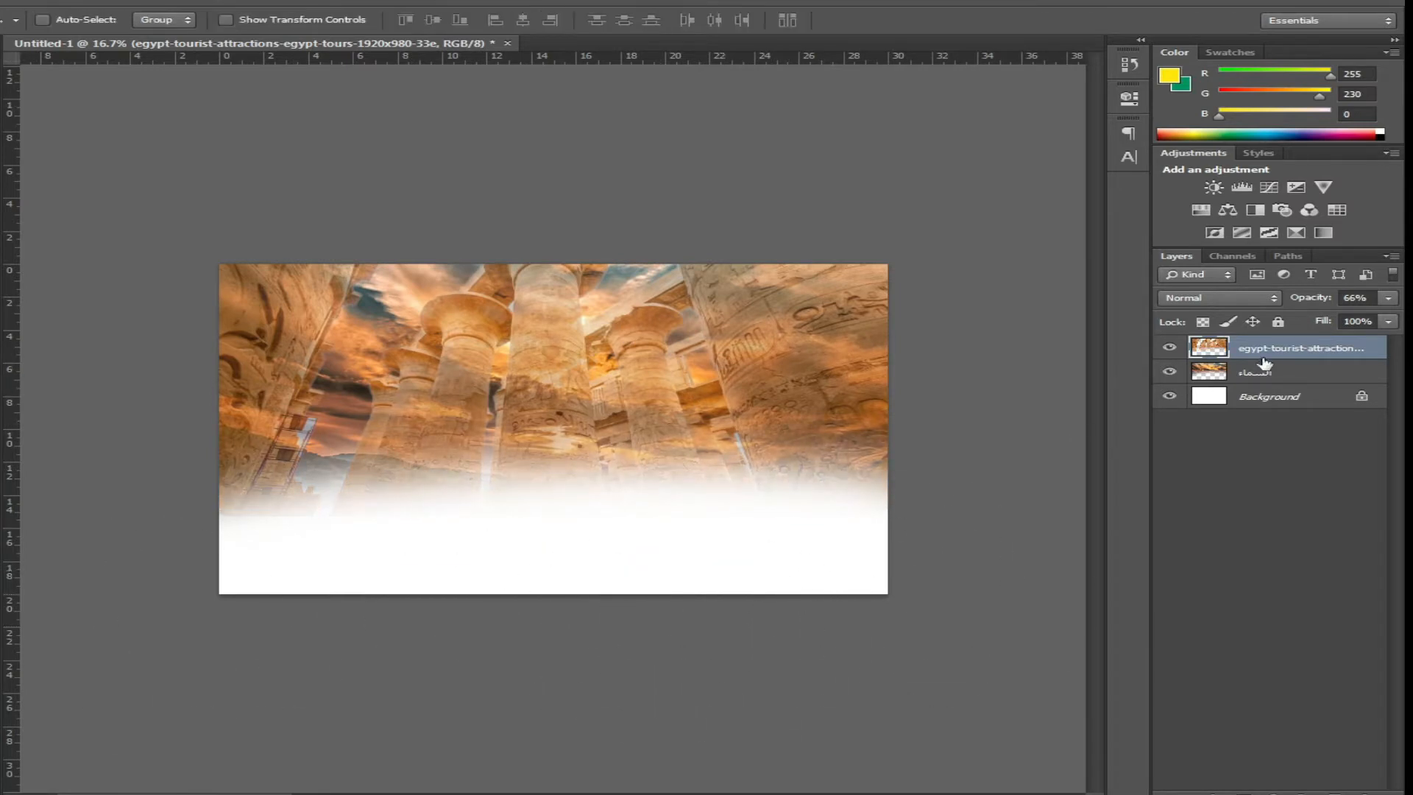
key("Return")
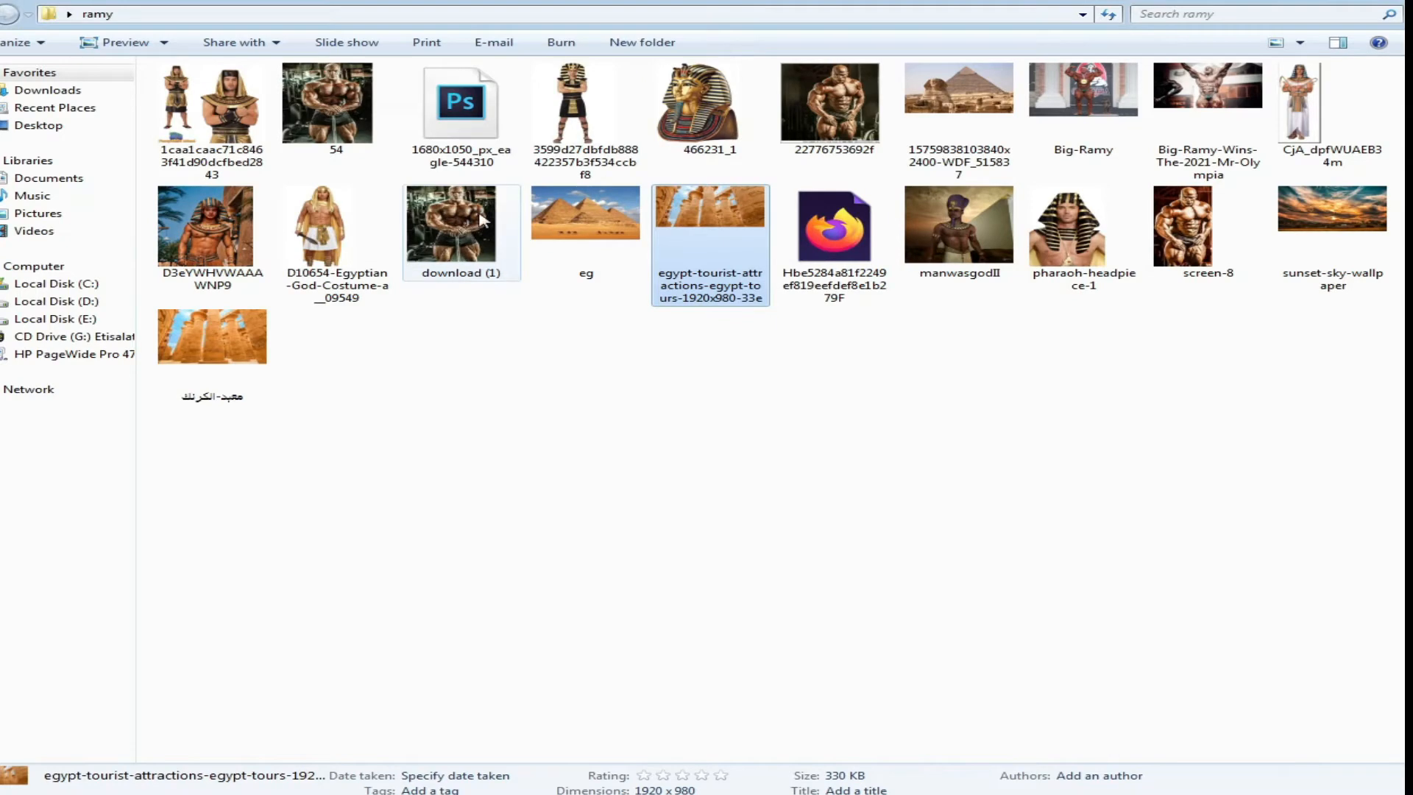
Place the bodybuilder picture 54 at the centre of the canvas and rasterize its layer
double_click(483, 219)
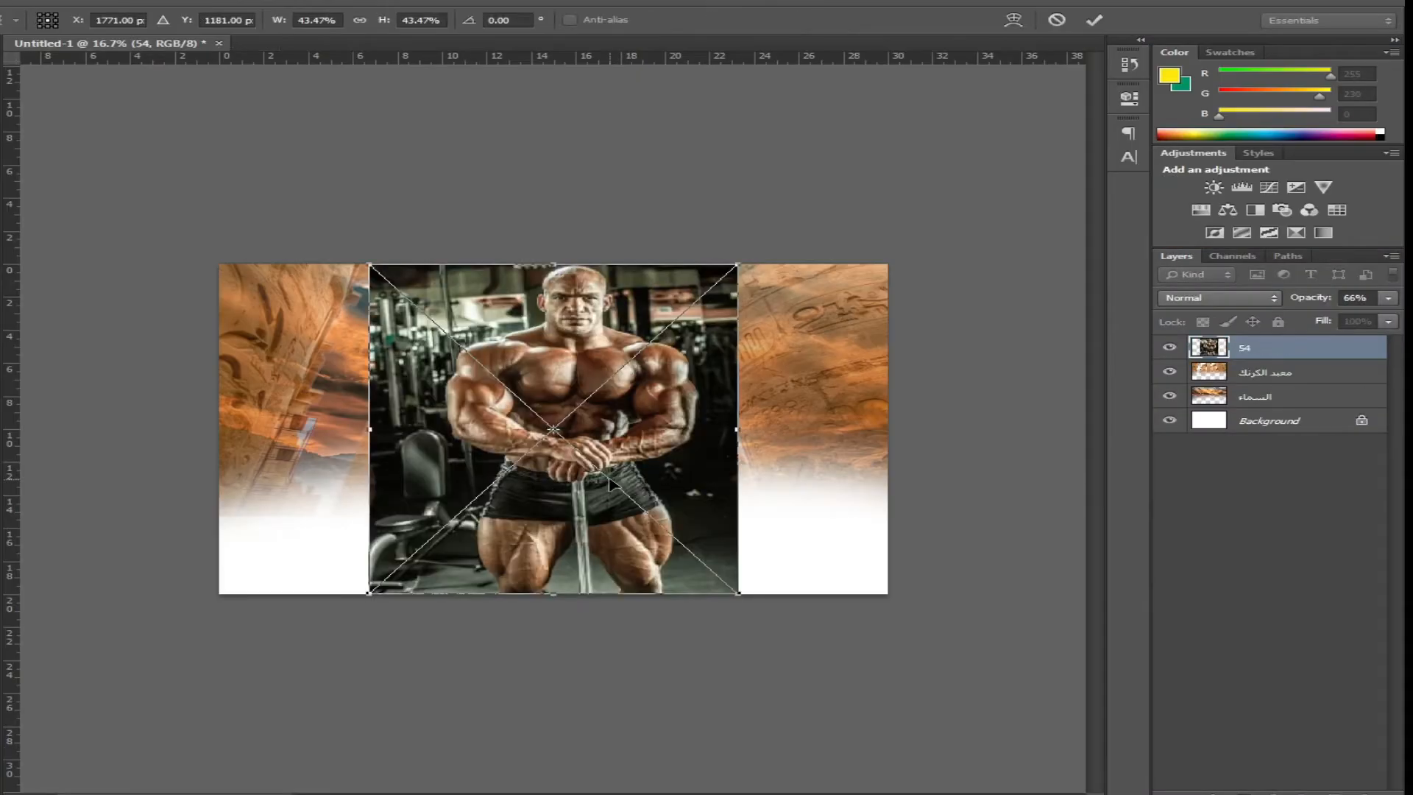
key("Return")
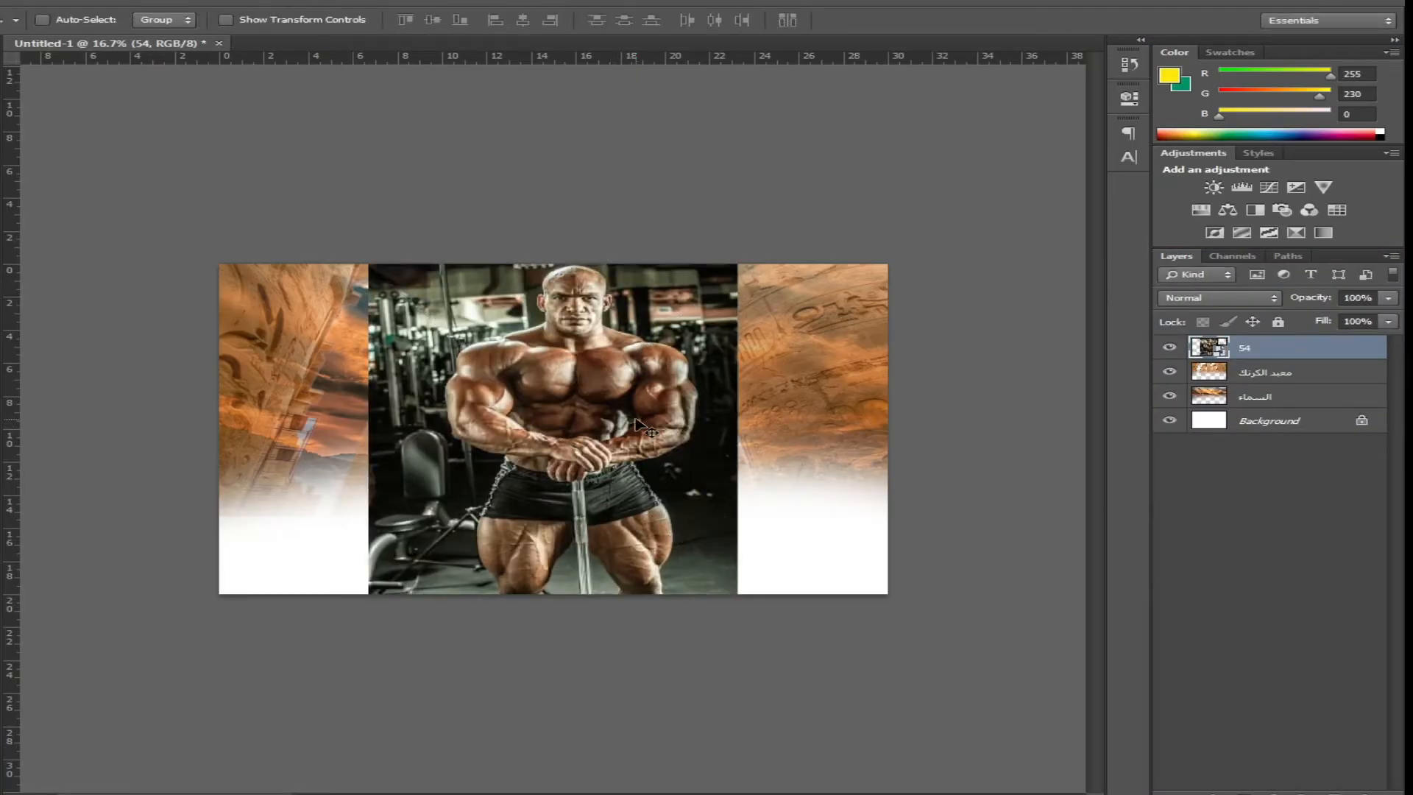
left_click(151, 2)
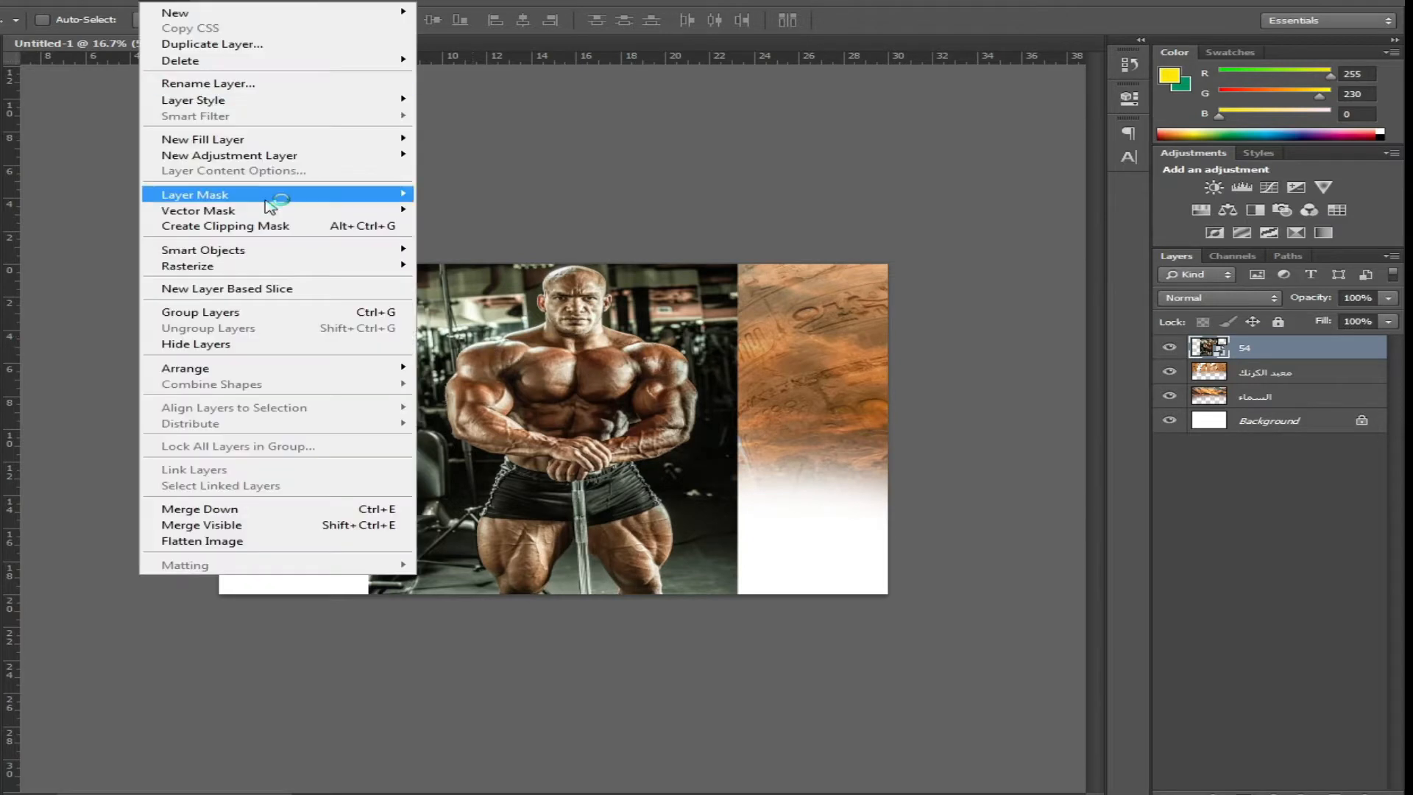
mouse_move(270, 266)
left_click(487, 370)
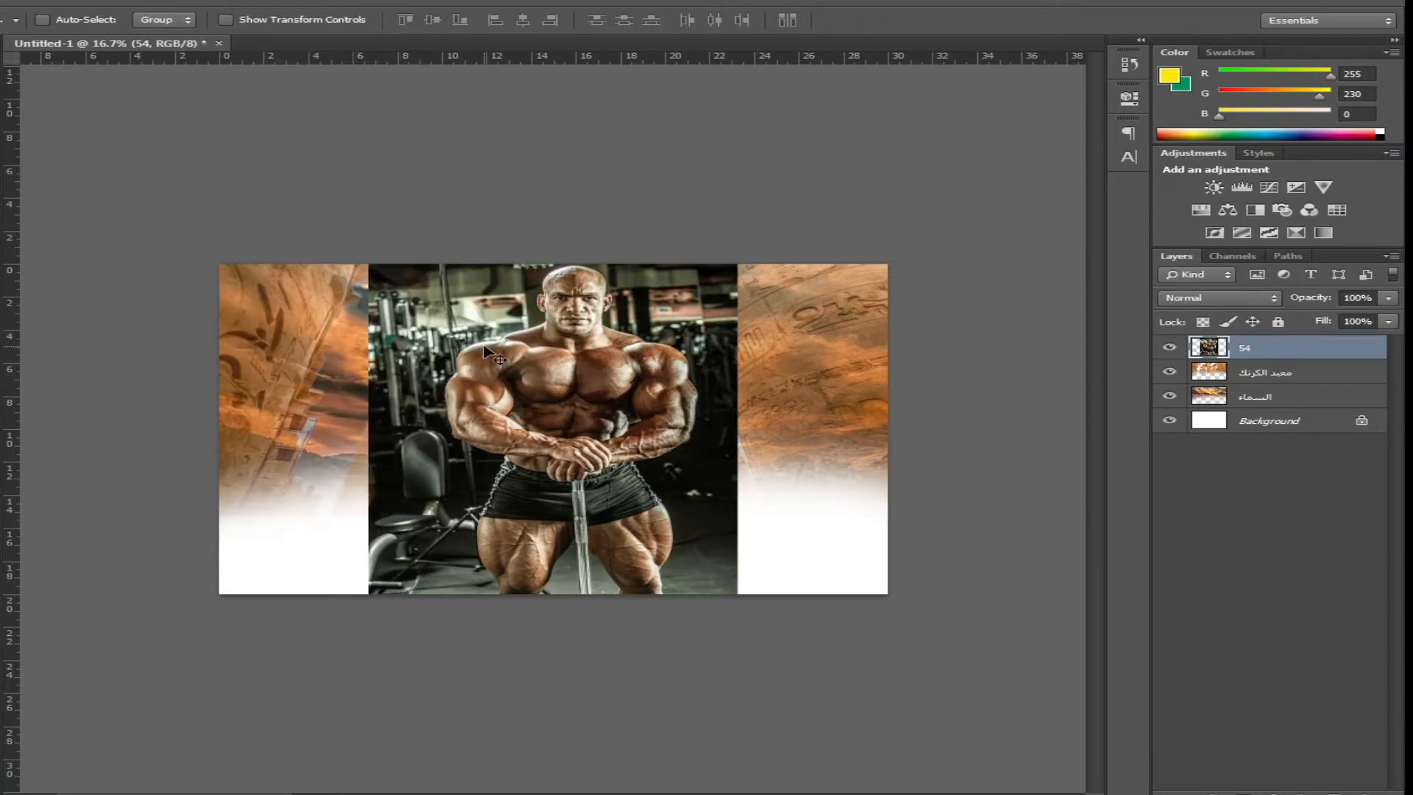
Start a yellow Pen shape at the side of the bodybuilder's neck and place a curved anchor at the shoulder
scroll(486, 352, "up", 4)
scroll(486, 352, "up", 3)
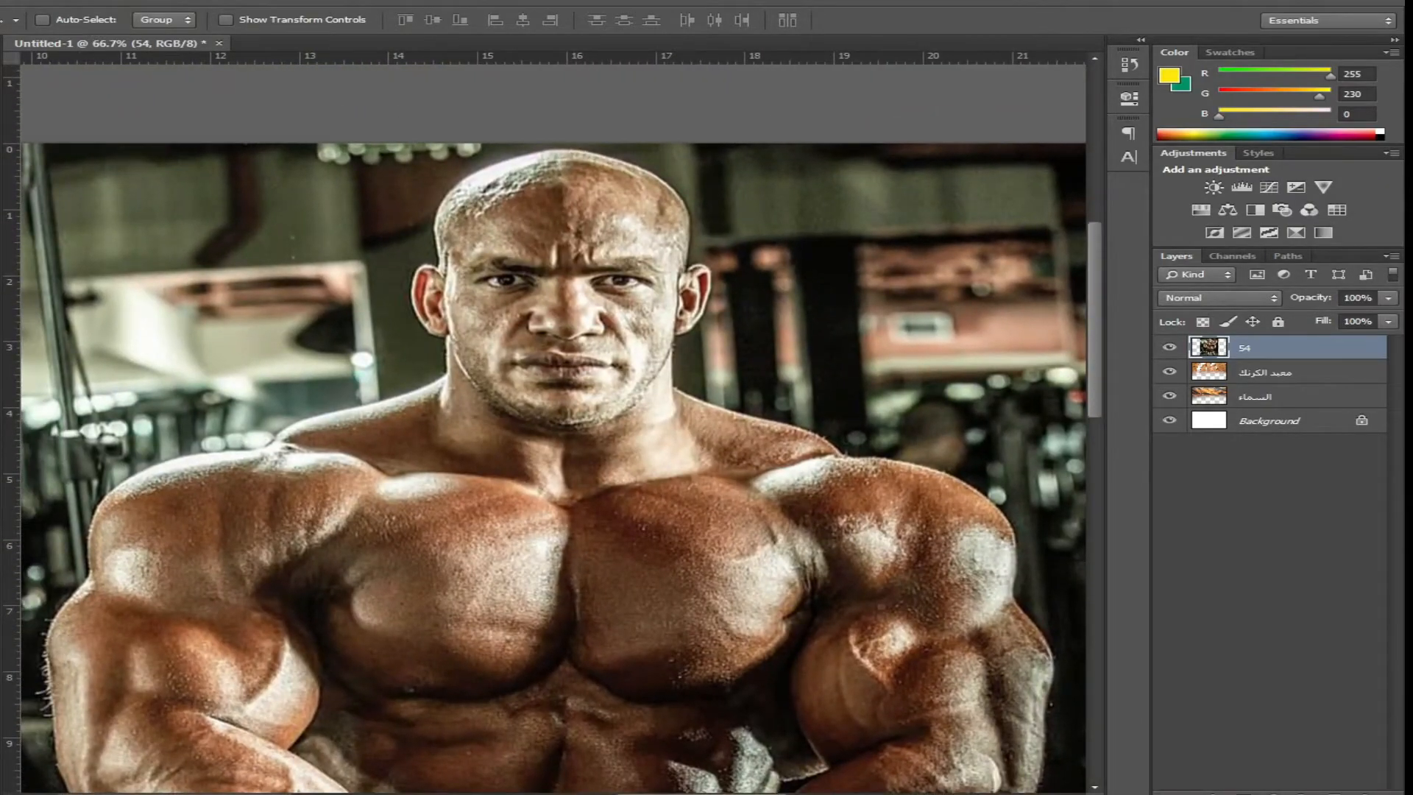
left_click(9, 375)
scroll(570, 278, "up", 3)
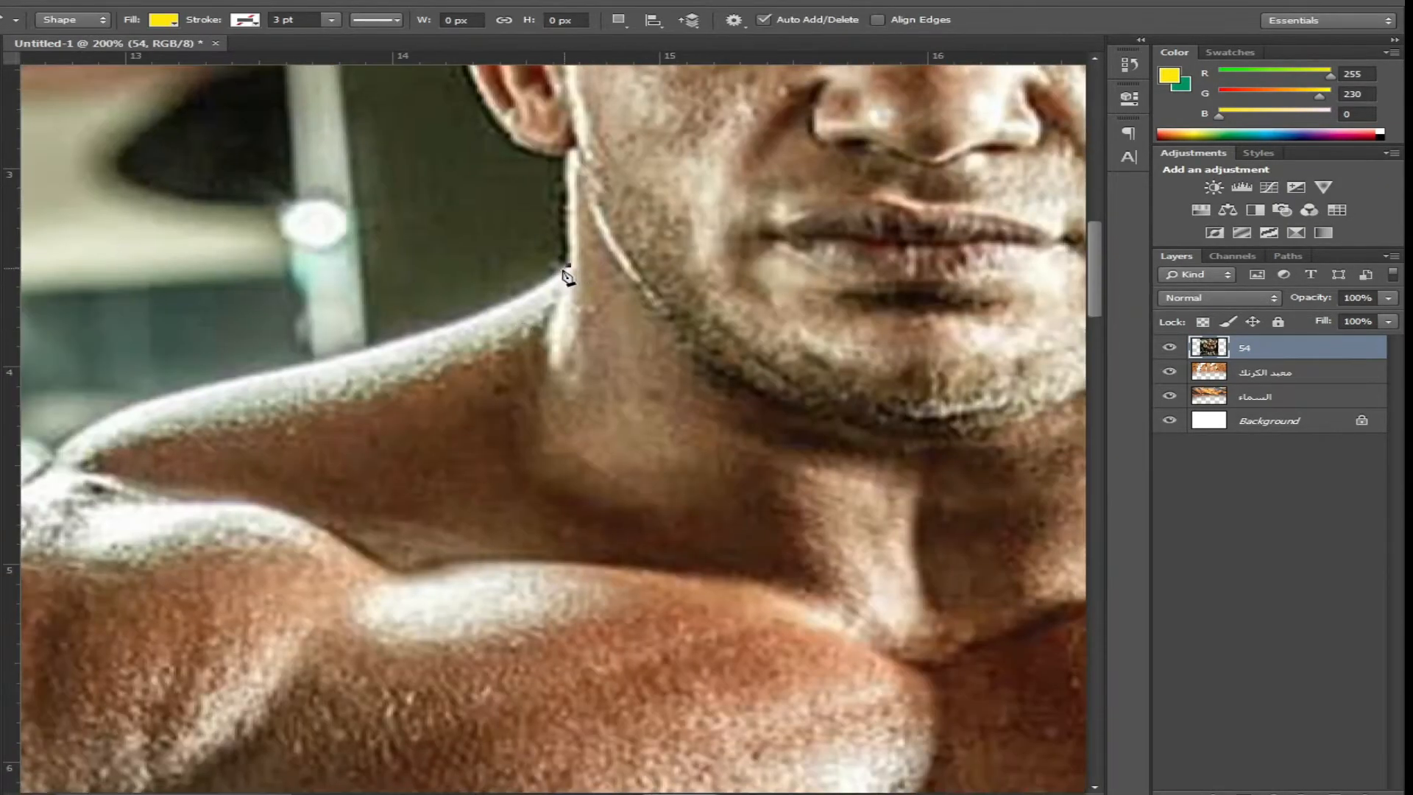
left_click(567, 266)
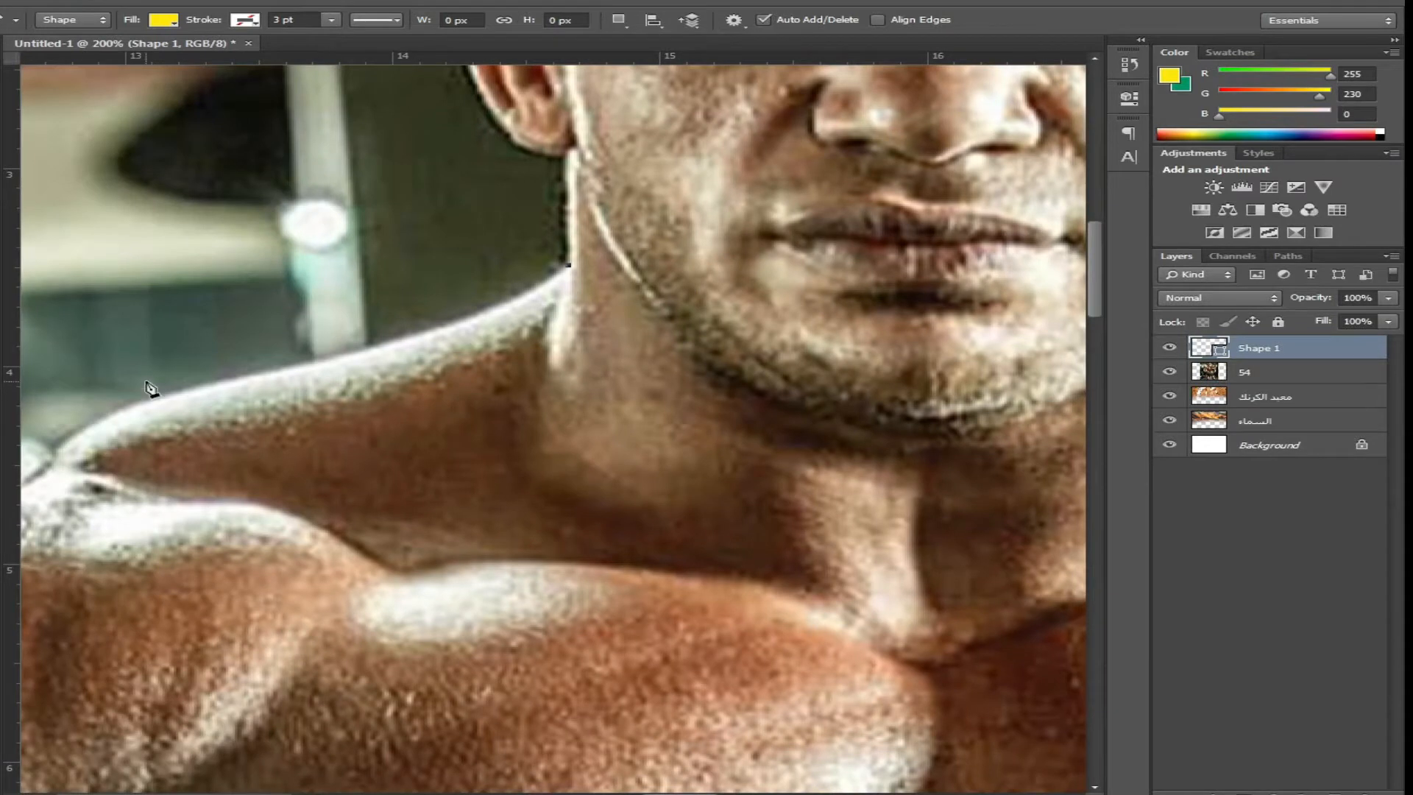
left_click_drag(87, 460, 254, 415)
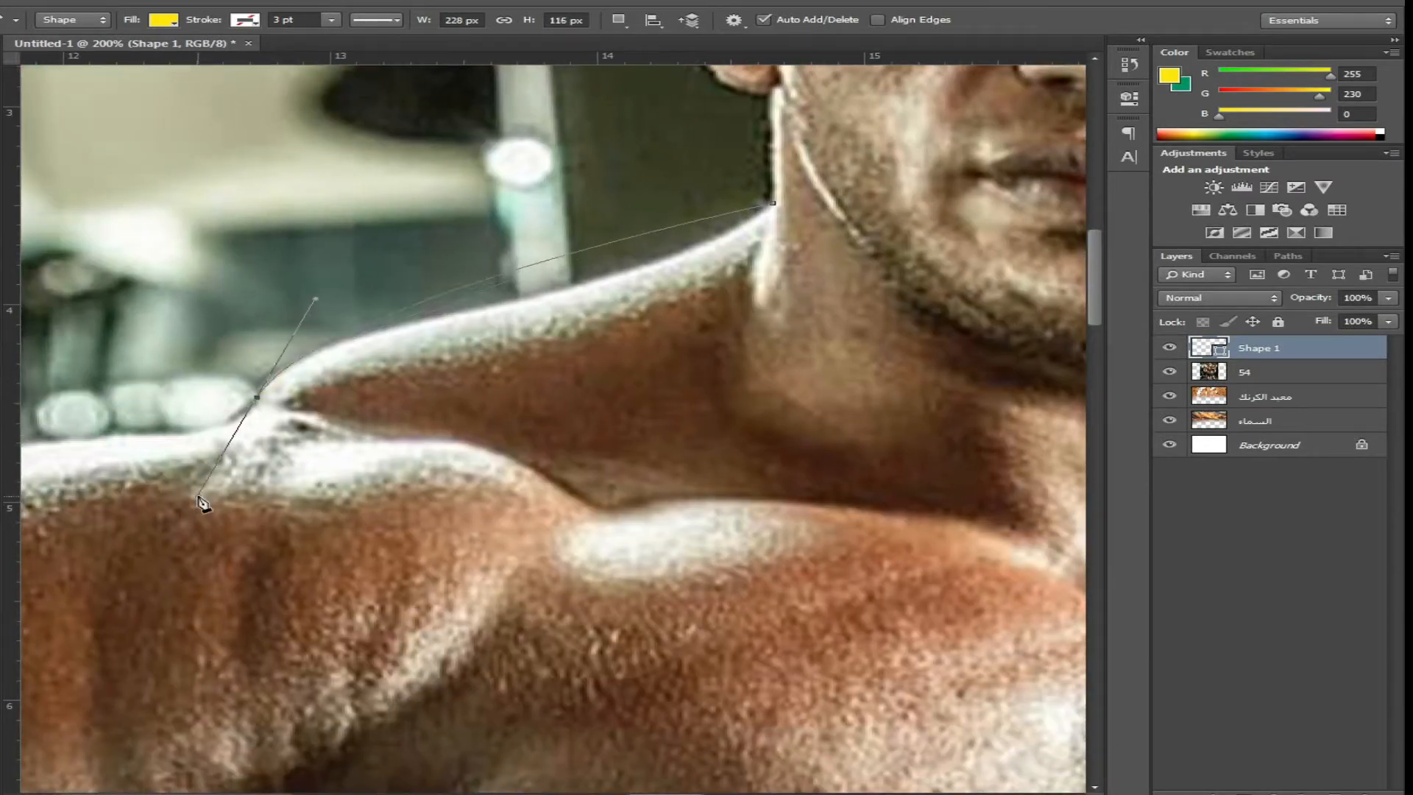
left_click_drag(198, 503, 199, 503)
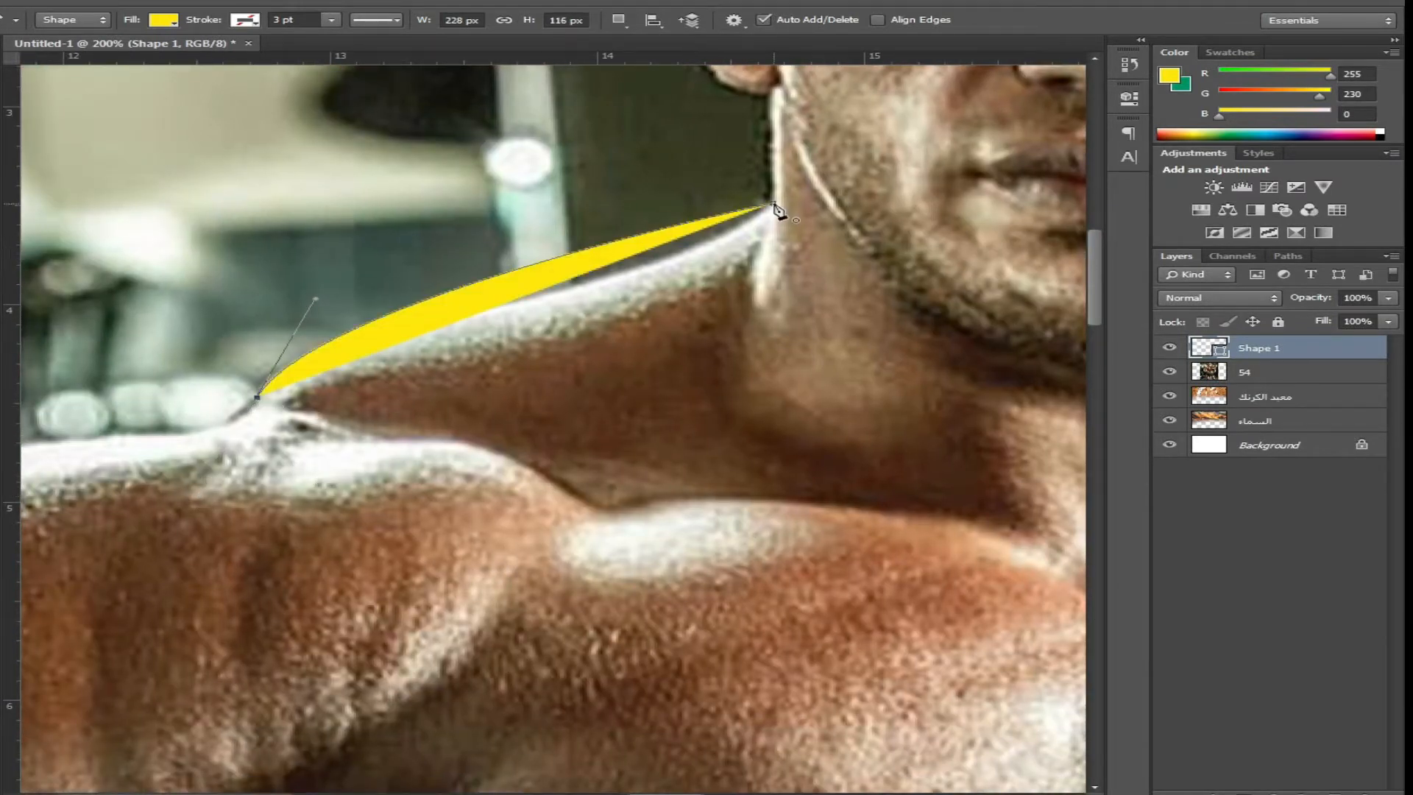
Bend the first outline segment to the neck-to-shoulder line with the Convert Point Tool, and return to the Pen tool
left_click(73, 442)
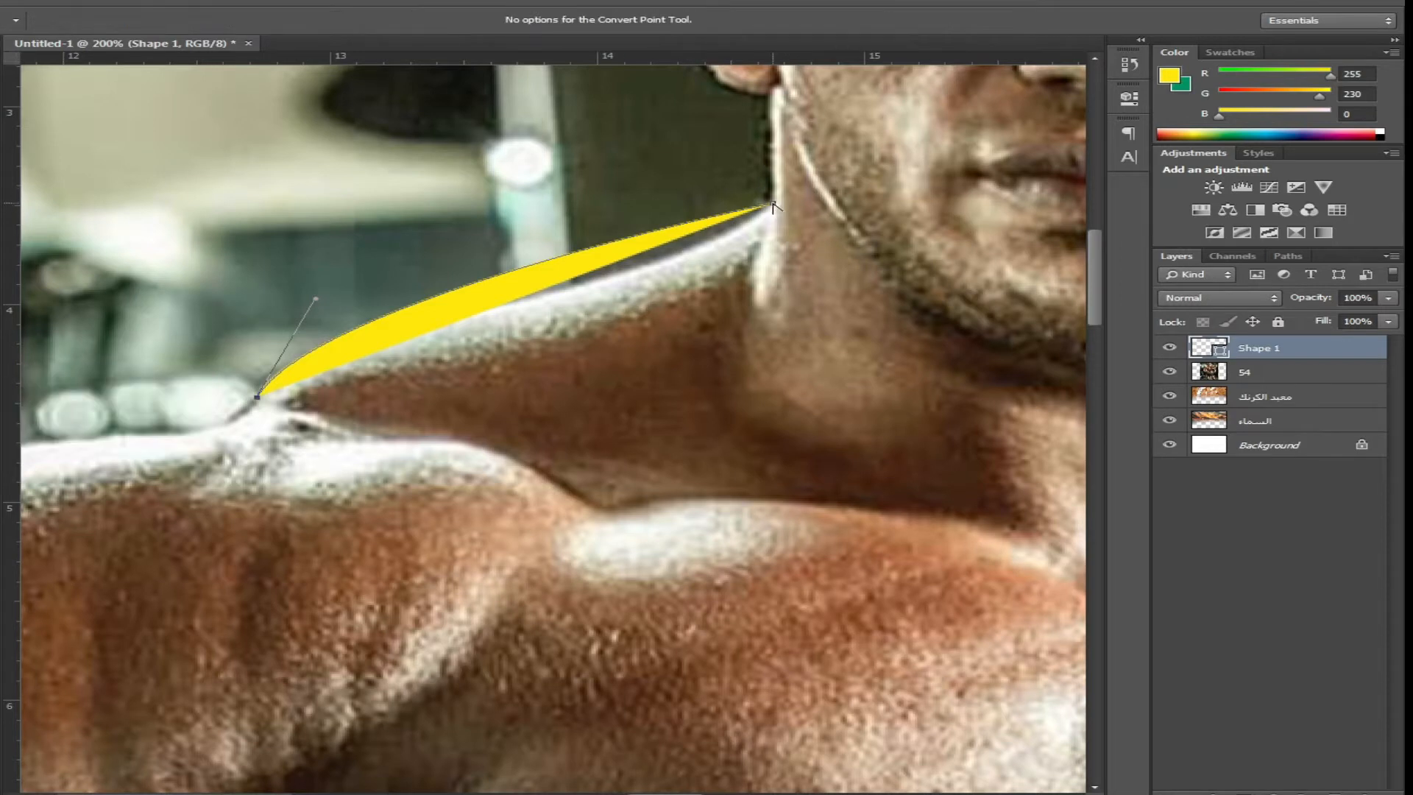
left_click_drag(704, 290, 626, 318)
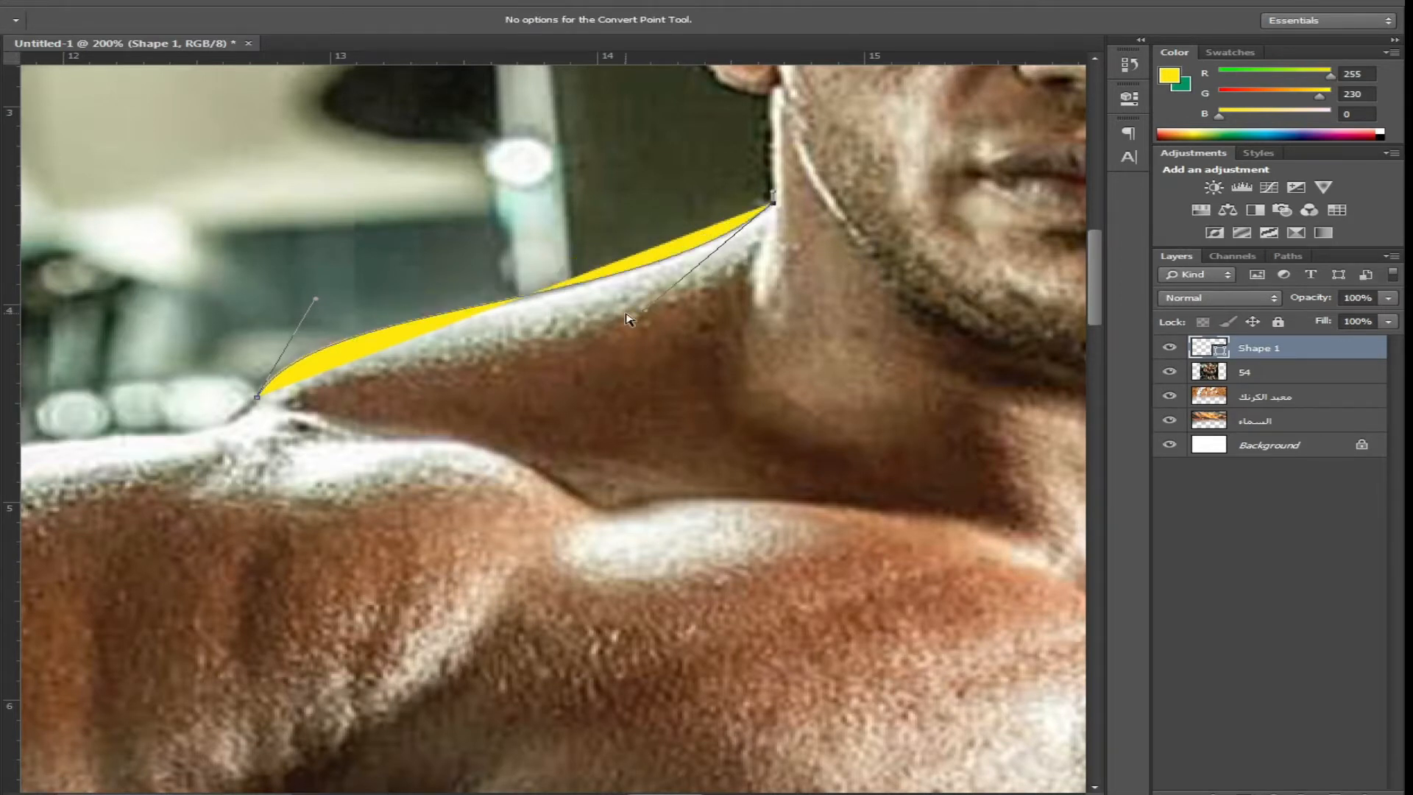
left_click(81, 373)
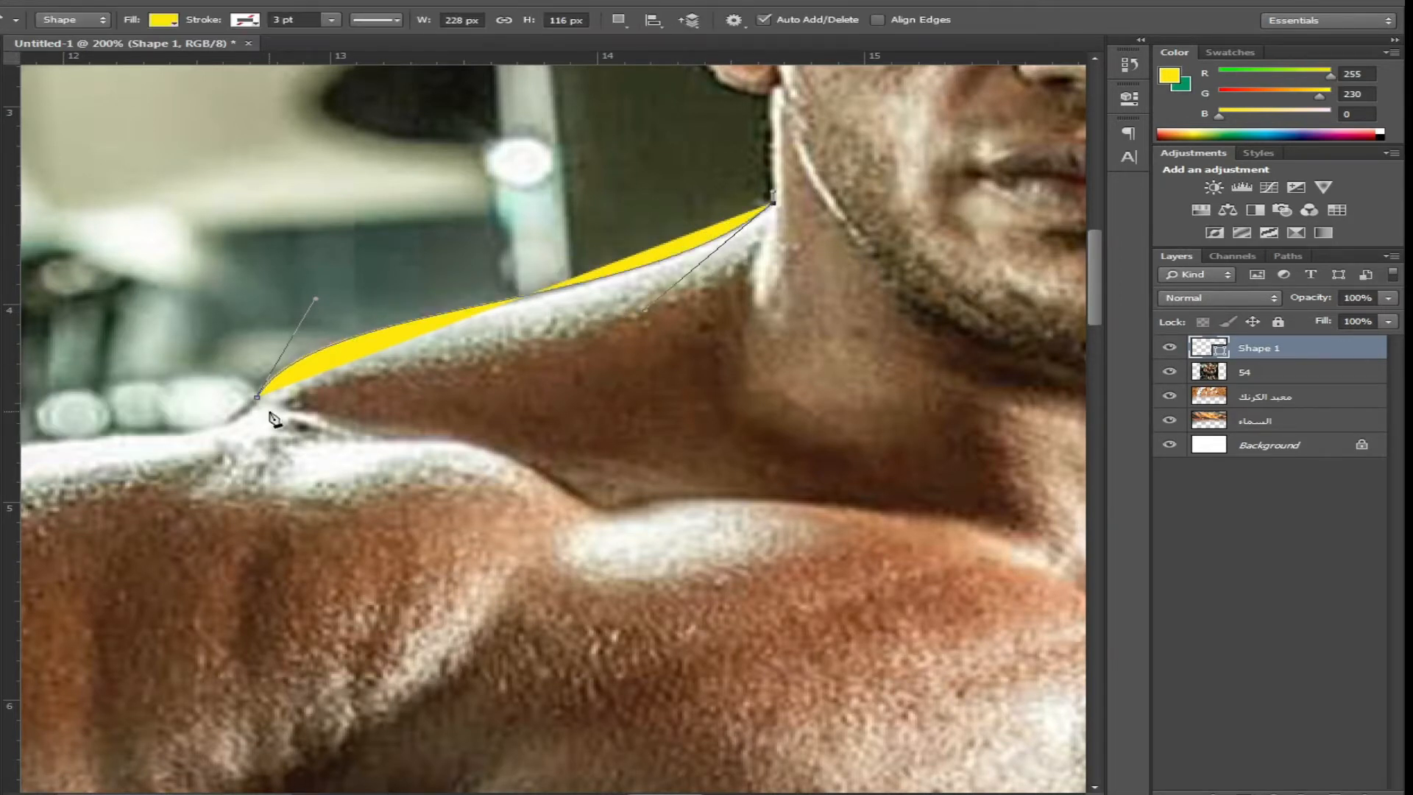
Continue the pen outline over the rounded shoulder to where it meets the upper arm
left_click_drag(86, 454, 452, 410)
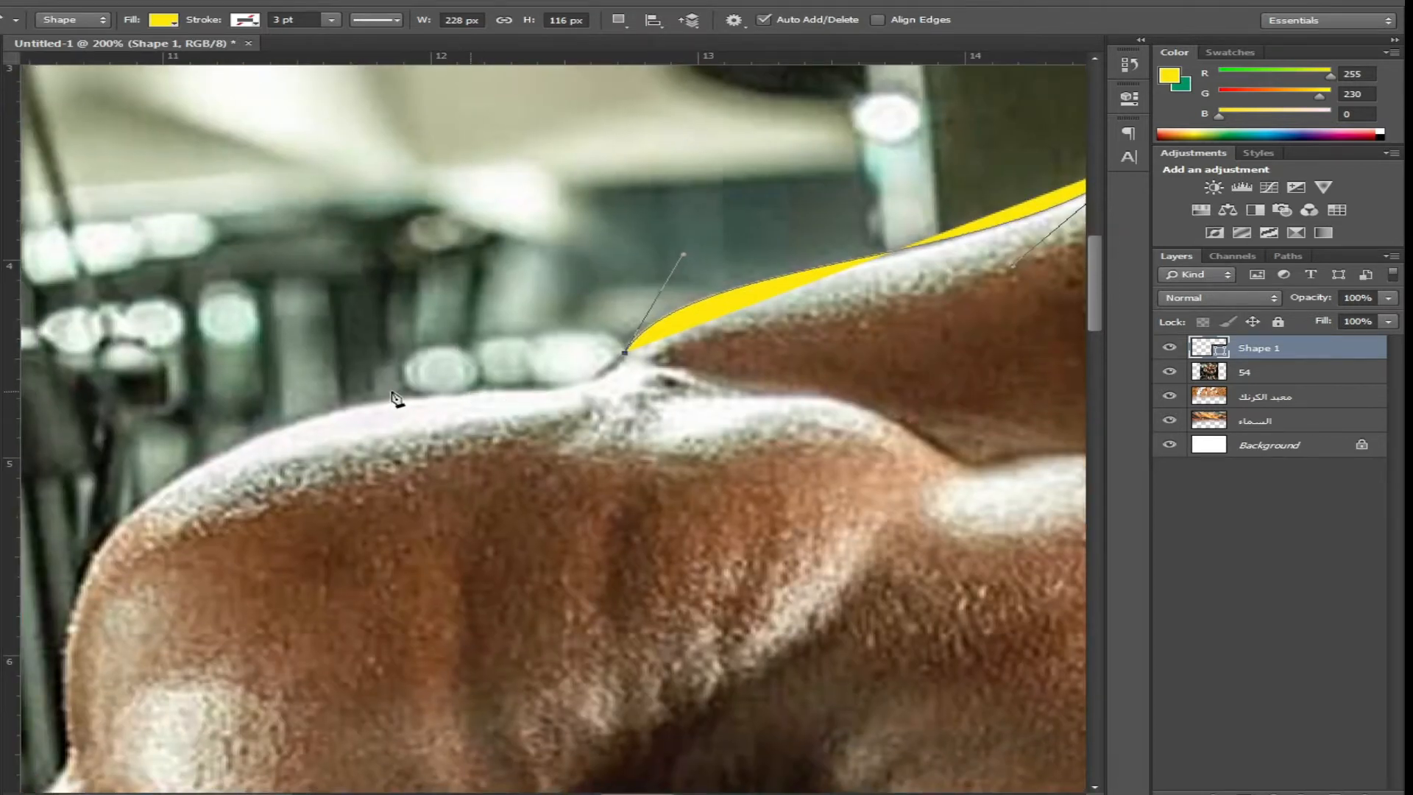
left_click_drag(299, 391, 318, 384)
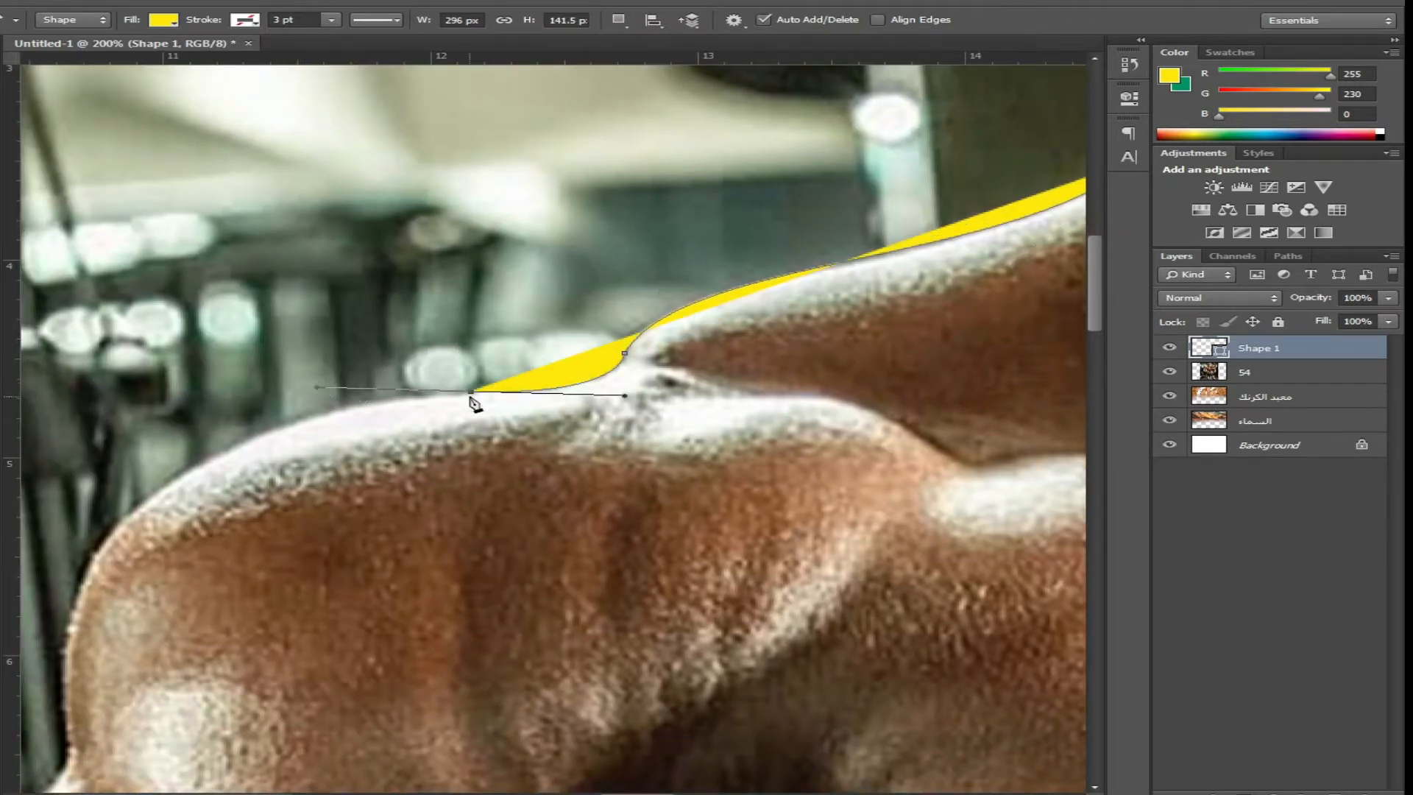
left_click_drag(203, 556, 394, 285)
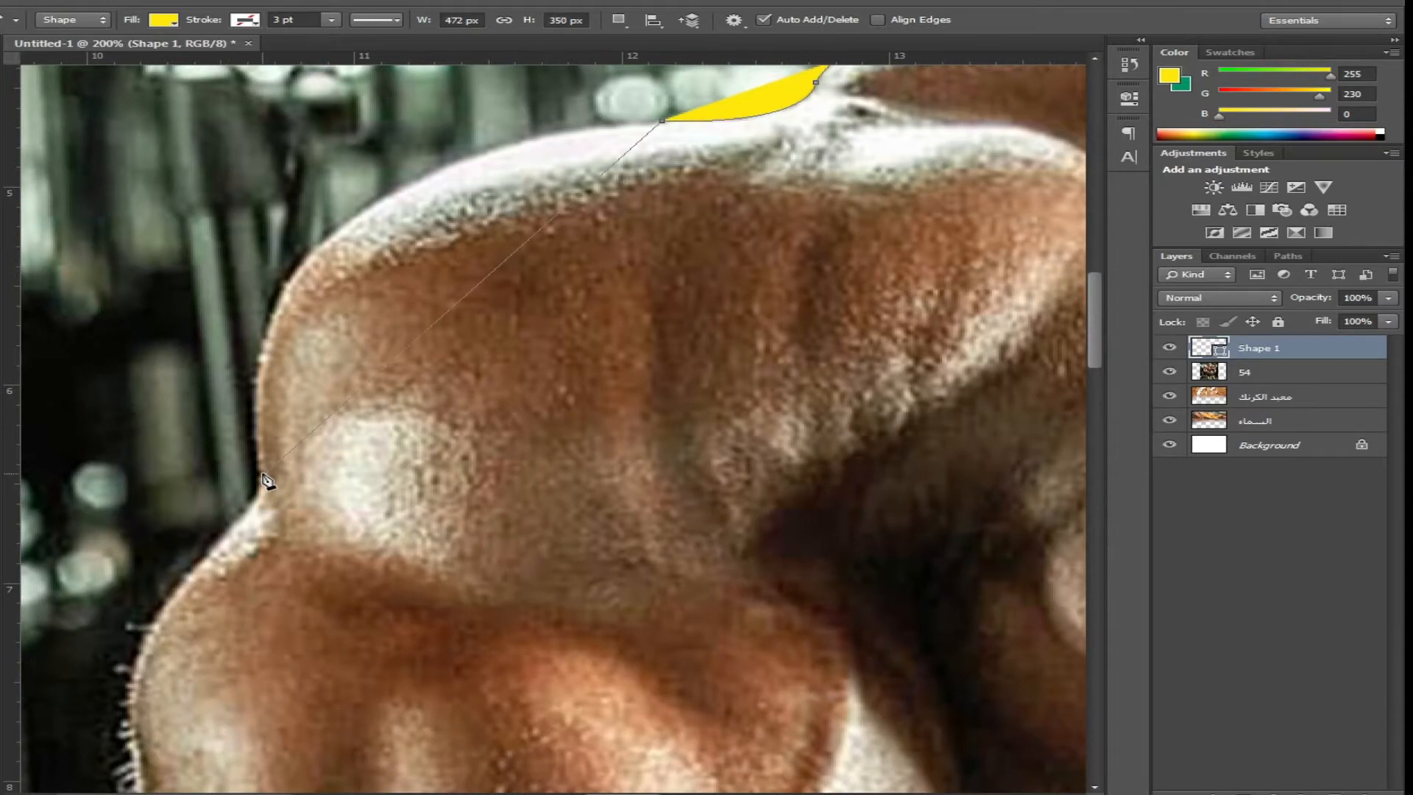
key("ctrl+z")
left_click_drag(263, 567, 338, 685)
key("ctrl+minus")
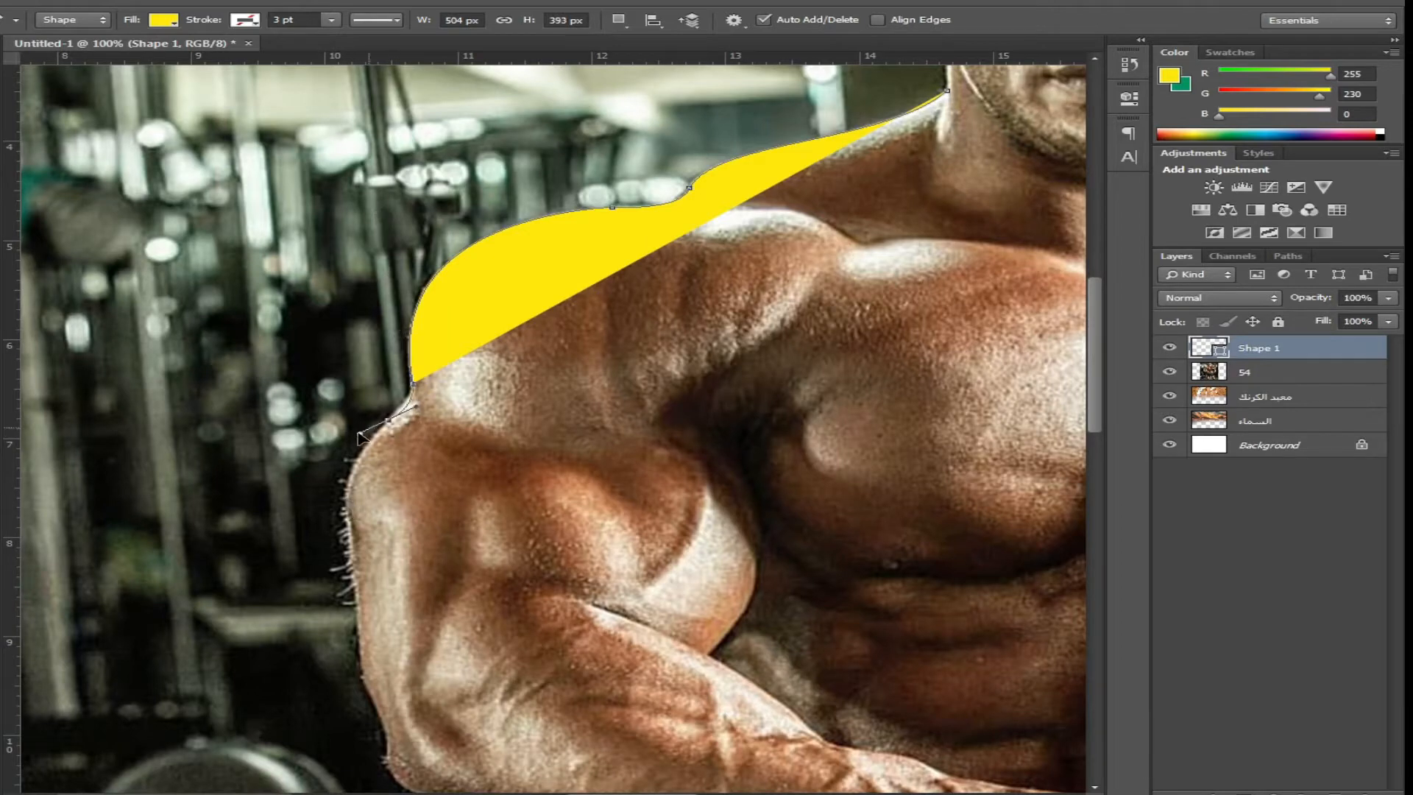
Continue the pen outline down the outer arm and around the elbow toward the waist
left_click_drag(360, 432, 360, 445)
left_click_drag(350, 525, 365, 584)
left_click_drag(349, 525, 334, 555)
left_click_drag(343, 599, 461, 659)
left_click_drag(400, 647, 143, 535)
left_click_drag(289, 601, 335, 613)
Trace the crinkled side edge of the shorts with closely spaced anchor points
left_click_drag(407, 620, 379, 478)
left_click_drag(409, 519, 371, 543)
left_click(389, 559)
left_click(374, 583)
left_click(362, 603)
left_click(354, 635)
left_click(335, 690)
left_click(378, 578)
left_click(340, 616)
Trace the outer thigh and the leg's base along the picture's bottom edge, and set the shape's opacity to 18%
left_click_drag(350, 604, 303, 247)
left_click(323, 667)
left_click_drag(387, 603, 552, 699)
left_click_drag(409, 711, 397, 751)
left_click(658, 710)
key("1")
key("8")
Trace up the inner thigh and around the metal bar's lower end
left_click(727, 563)
left_click(785, 480)
left_click(860, 371)
left_click(871, 398)
left_click(898, 710)
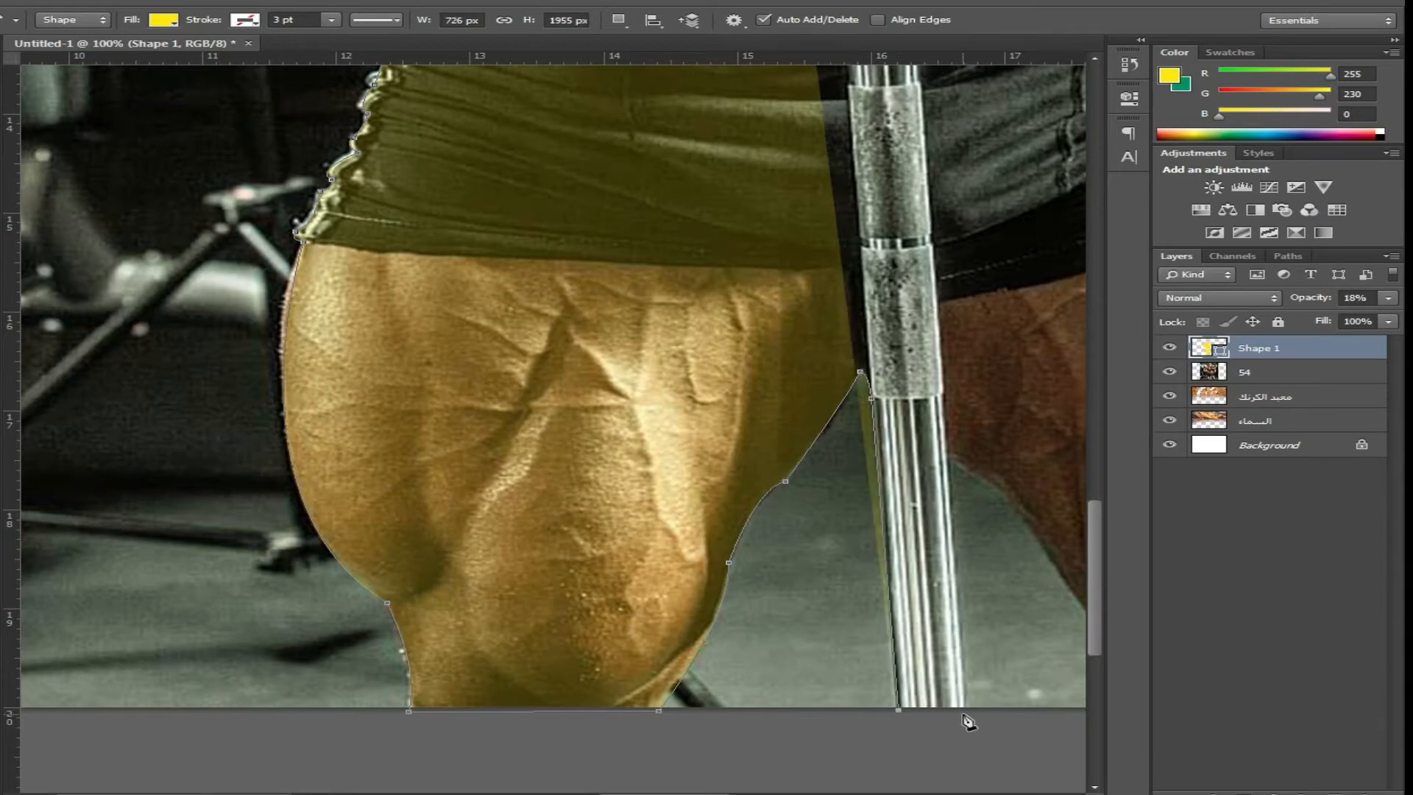
left_click(964, 708)
left_click(949, 459)
Trace the inner side of the second thigh and follow the picture's bottom edge across that leg
left_click_drag(949, 460, 389, 253)
left_click_drag(466, 316, 488, 357)
left_click_drag(573, 460, 588, 481)
left_click(551, 504)
left_click(837, 503)
left_click(827, 484)
Trace the second leg's outer thigh up to the shorts' hem
left_click_drag(808, 563, 873, 734)
left_click_drag(886, 329, 721, 127)
left_click(886, 329, "alt")
left_click_drag(885, 329, 906, 467)
left_click_drag(895, 446, 873, 448)
left_click_drag(852, 397, 840, 397)
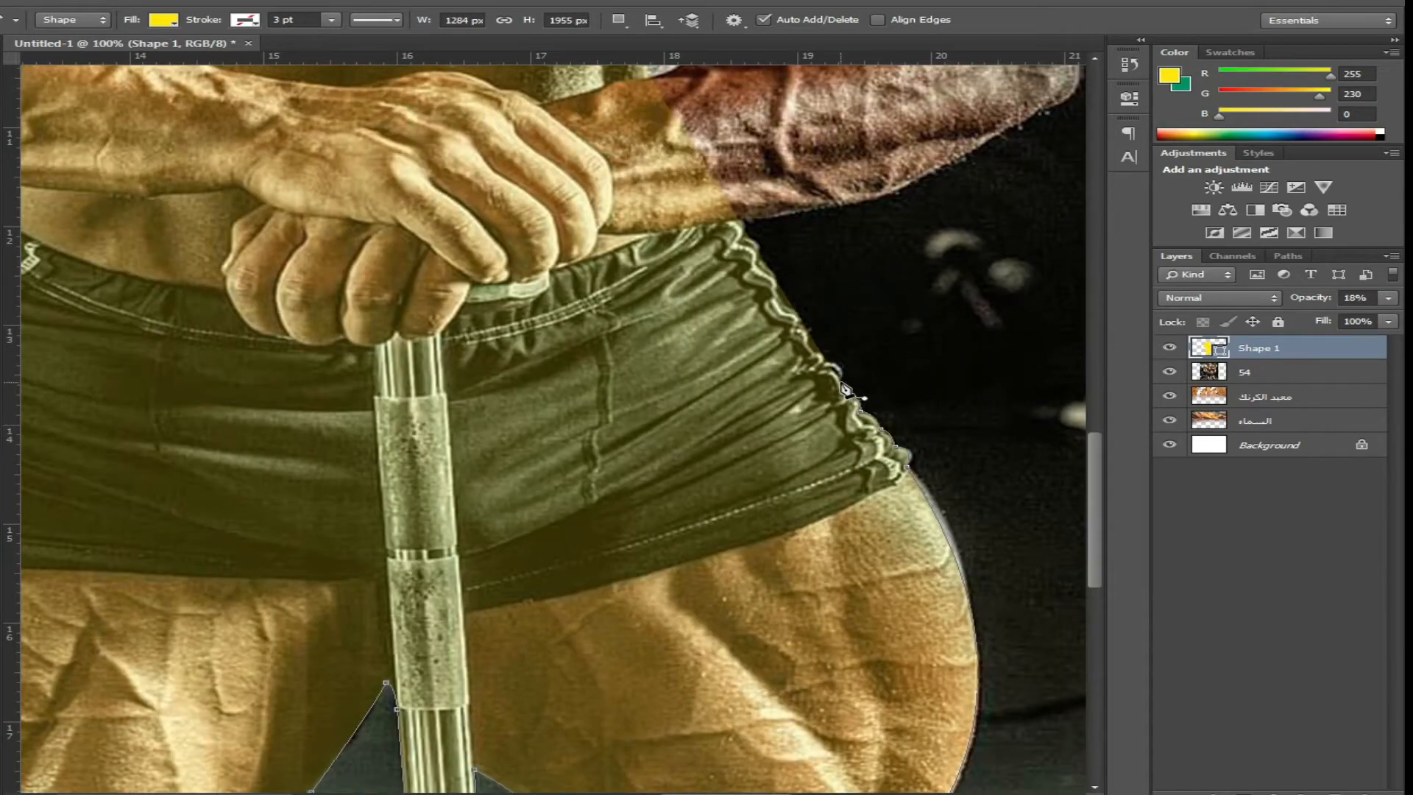
Continue the outline up the shorts' second side to the waist and along the forearm's underside
left_click_drag(803, 255, 515, 541)
left_click(761, 395)
left_click(641, 524)
left_click(819, 430)
left_click_drag(850, 376, 838, 328)
Trace the second arm from the elbow up over its rounded shoulder
left_click_drag(886, 194, 878, 77)
left_click_drag(886, 194, 897, 543)
left_click(896, 542, "alt")
left_click_drag(847, 386, 756, 293)
left_click(847, 386, "alt")
left_click_drag(847, 385, 934, 509)
left_click_drag(696, 296, 381, 277)
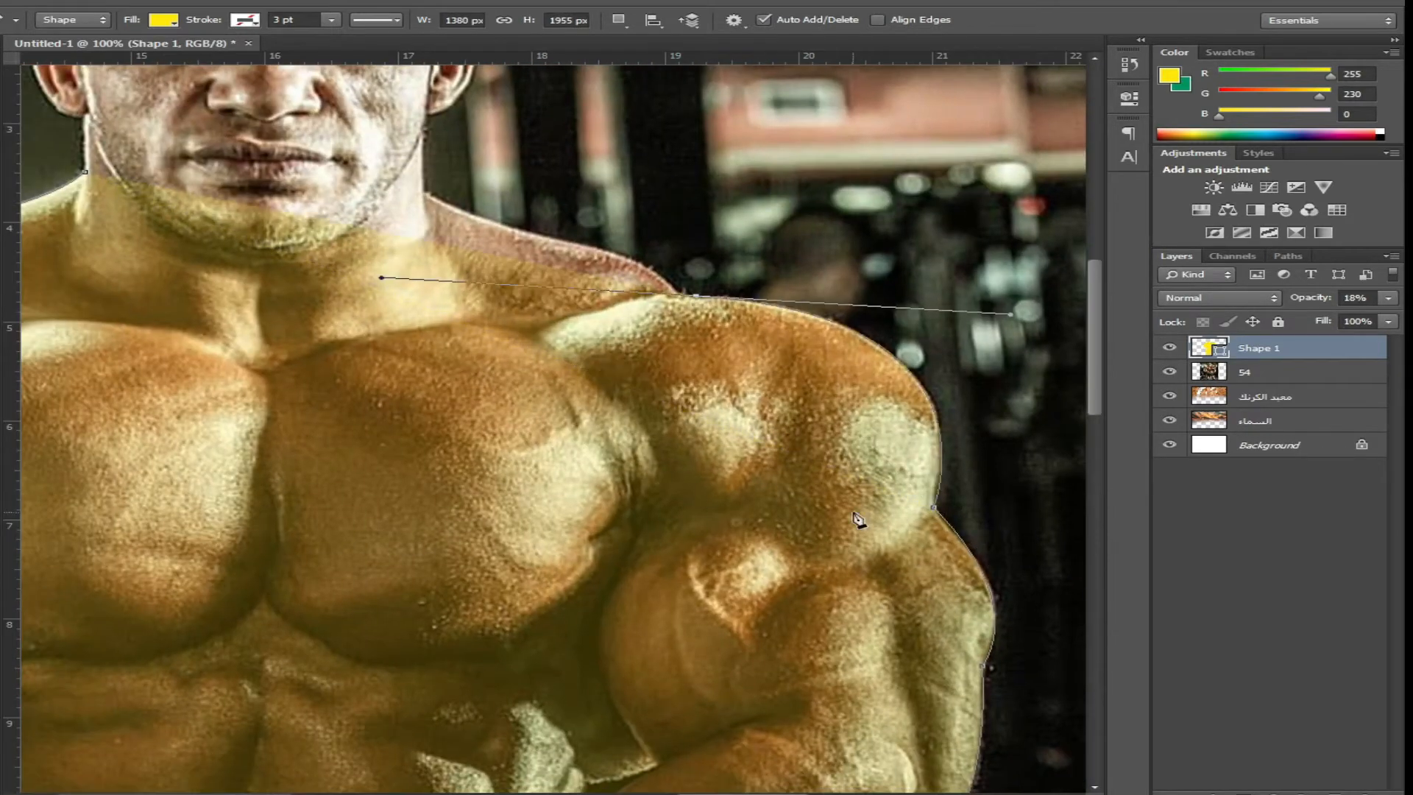
Trace from the second shoulder along the neck to the base of the ear
left_click(616, 257)
left_click_drag(431, 191, 654, 370)
left_click(654, 369)
left_click(657, 294)
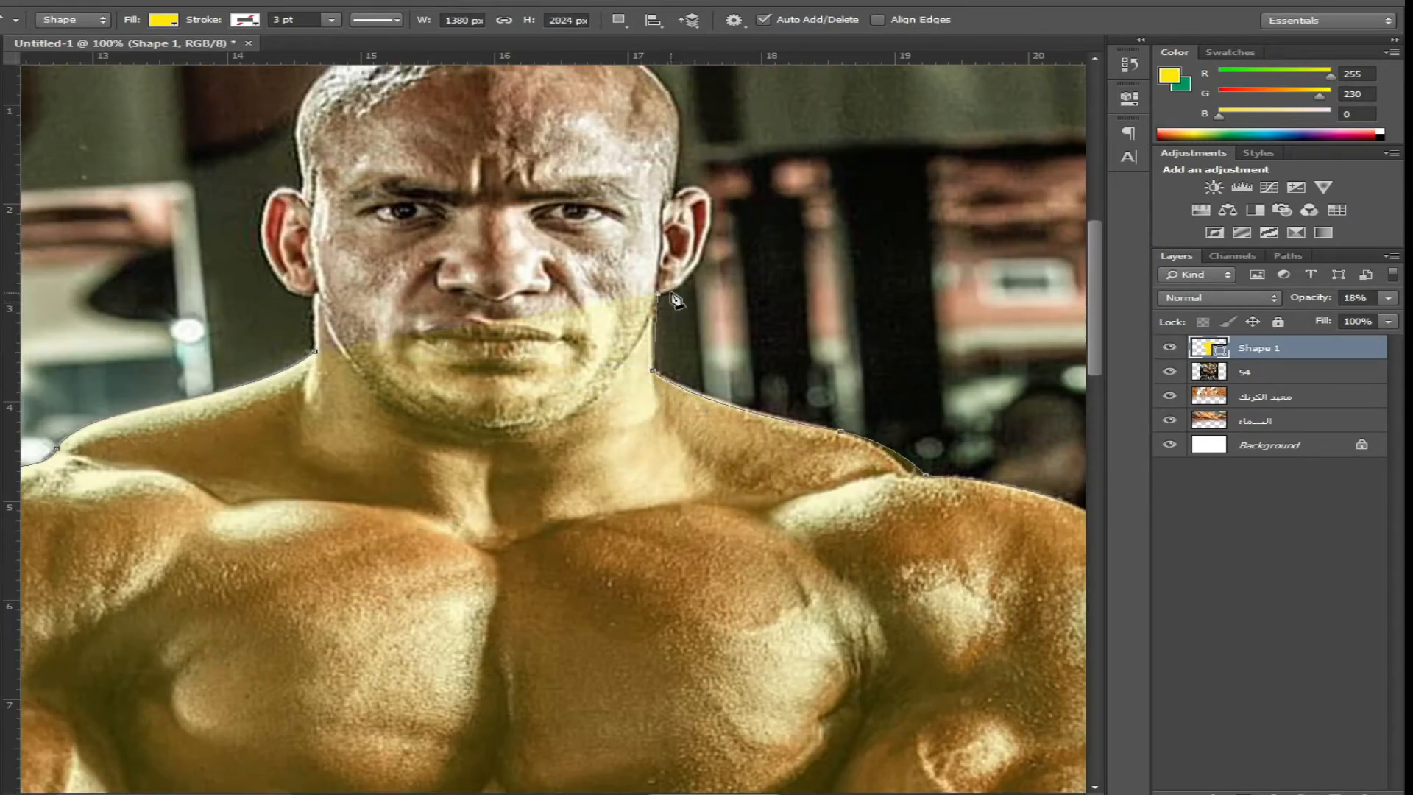
Continue the outline past the ear and up the side of the head to the crown
left_click_drag(580, 230, 607, 246)
left_click(674, 194, "alt")
left_click_drag(684, 144, 868, 359)
left_click_drag(799, 262, 613, 229)
left_click(798, 262, "alt")
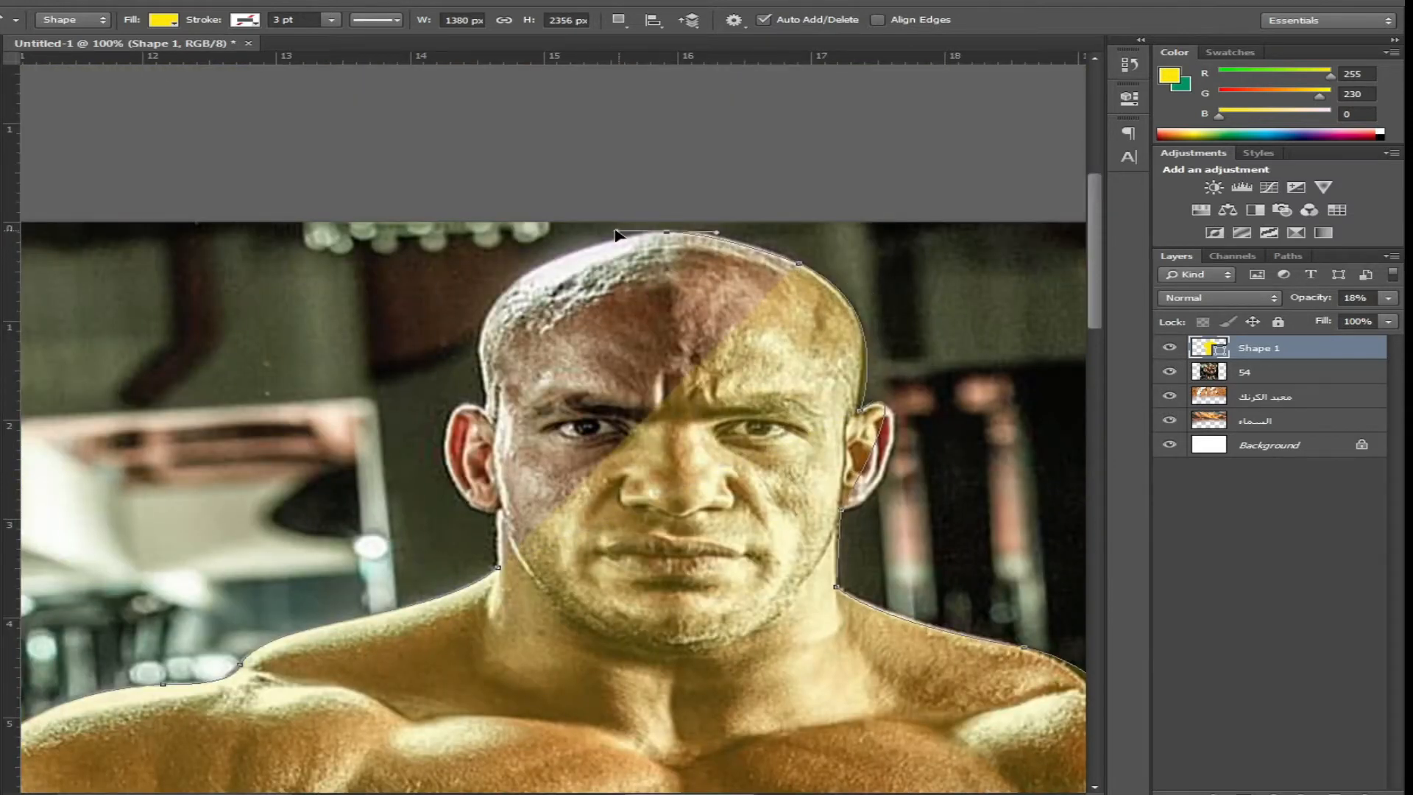
Trace over the crown and down around the remaining ear to complete the figure's outline at the neck
left_click(667, 231, "alt")
left_click_drag(510, 285, 442, 330)
left_click(509, 285, "alt")
left_click_drag(485, 374, 507, 407)
left_click(485, 408, "alt")
left_click_drag(444, 454, 495, 378)
left_click(444, 454, "alt")
Refine the outline's curves at the ear, shoulder and arm with the Convert Point Tool so they follow the body
left_click(3, 372)
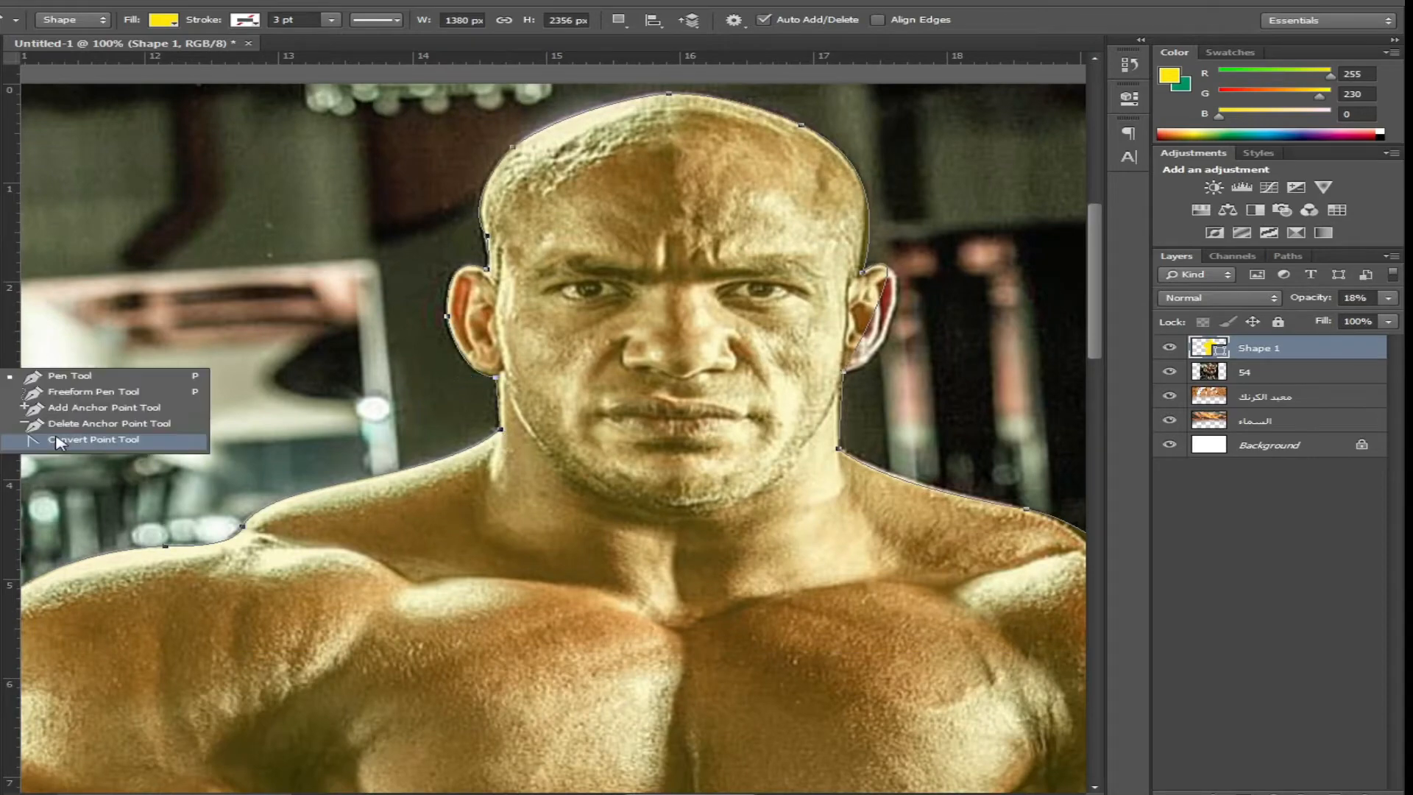
left_click(126, 445)
left_click_drag(843, 372, 910, 368)
left_click_drag(530, 420, 231, 293)
left_click(802, 425)
left_click_drag(920, 434, 809, 420)
left_click_drag(566, 706, 633, 397)
scroll(633, 397, "up", 15)
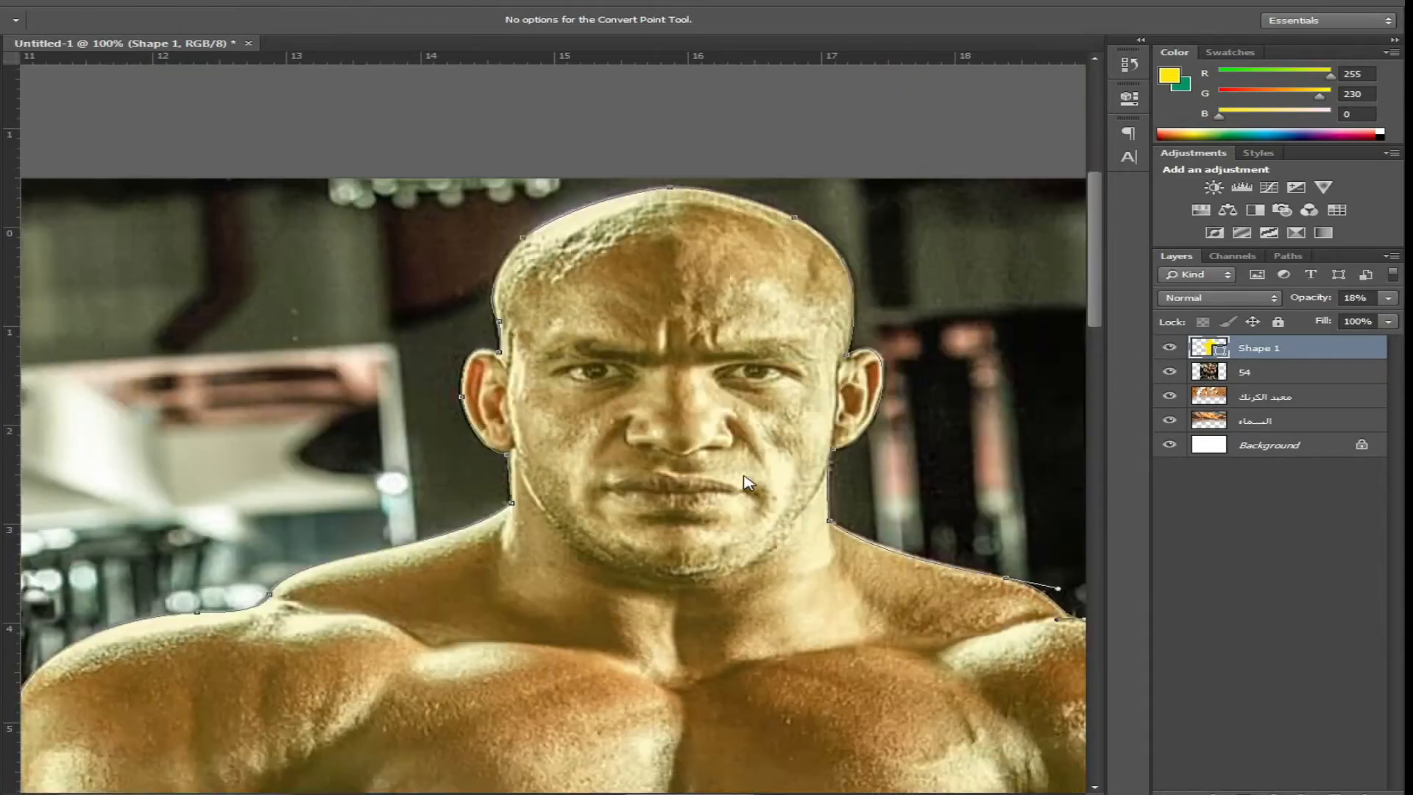
Rasterize the traced Shape 1 layer
key("ctrl+0")
left_click(177, 6)
mouse_move(346, 266)
left_click(515, 370)
Load the traced shape as a selection, copy the figure from layer 54 to a new layer and delete layer 54
left_click(1202, 351, "ctrl")
left_click(1251, 372)
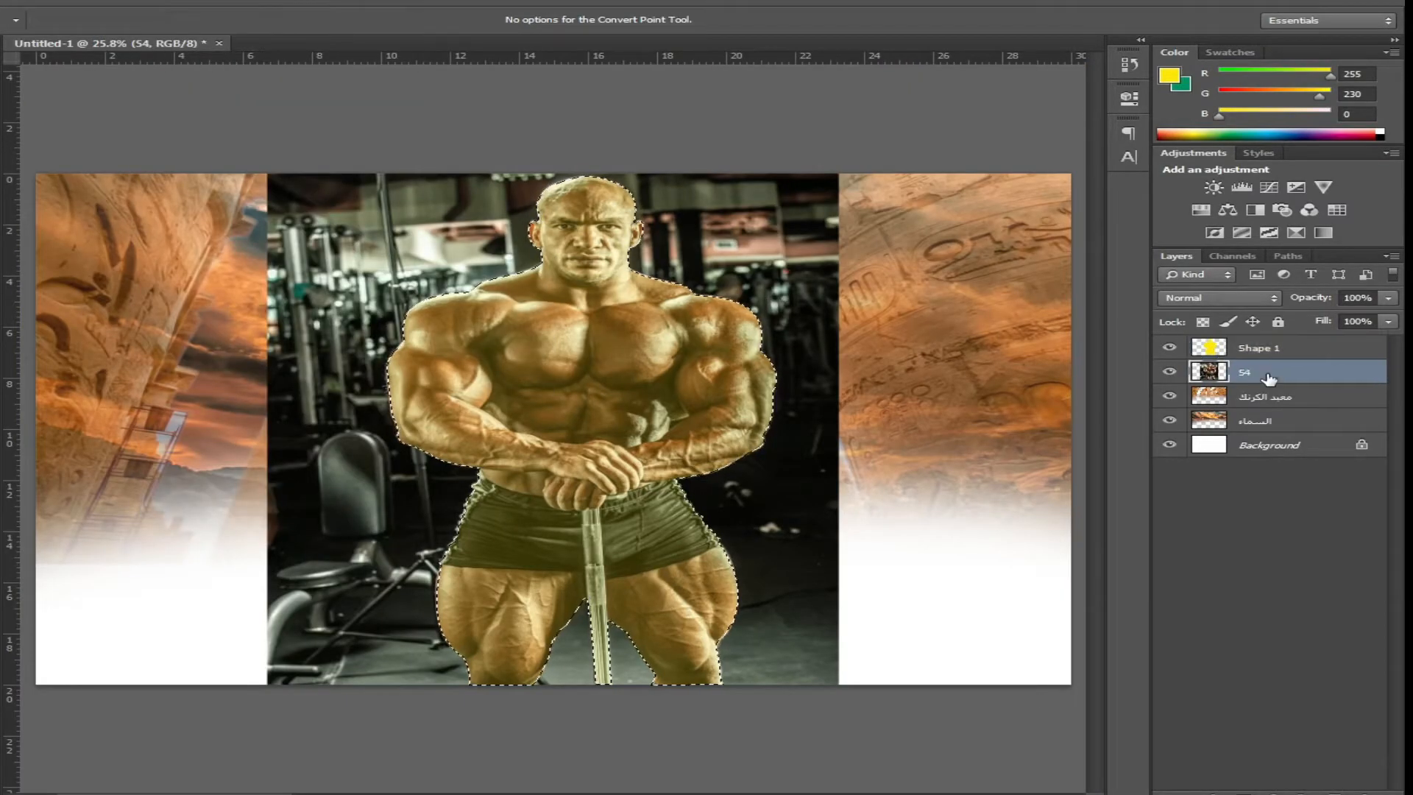
key("ctrl+j")
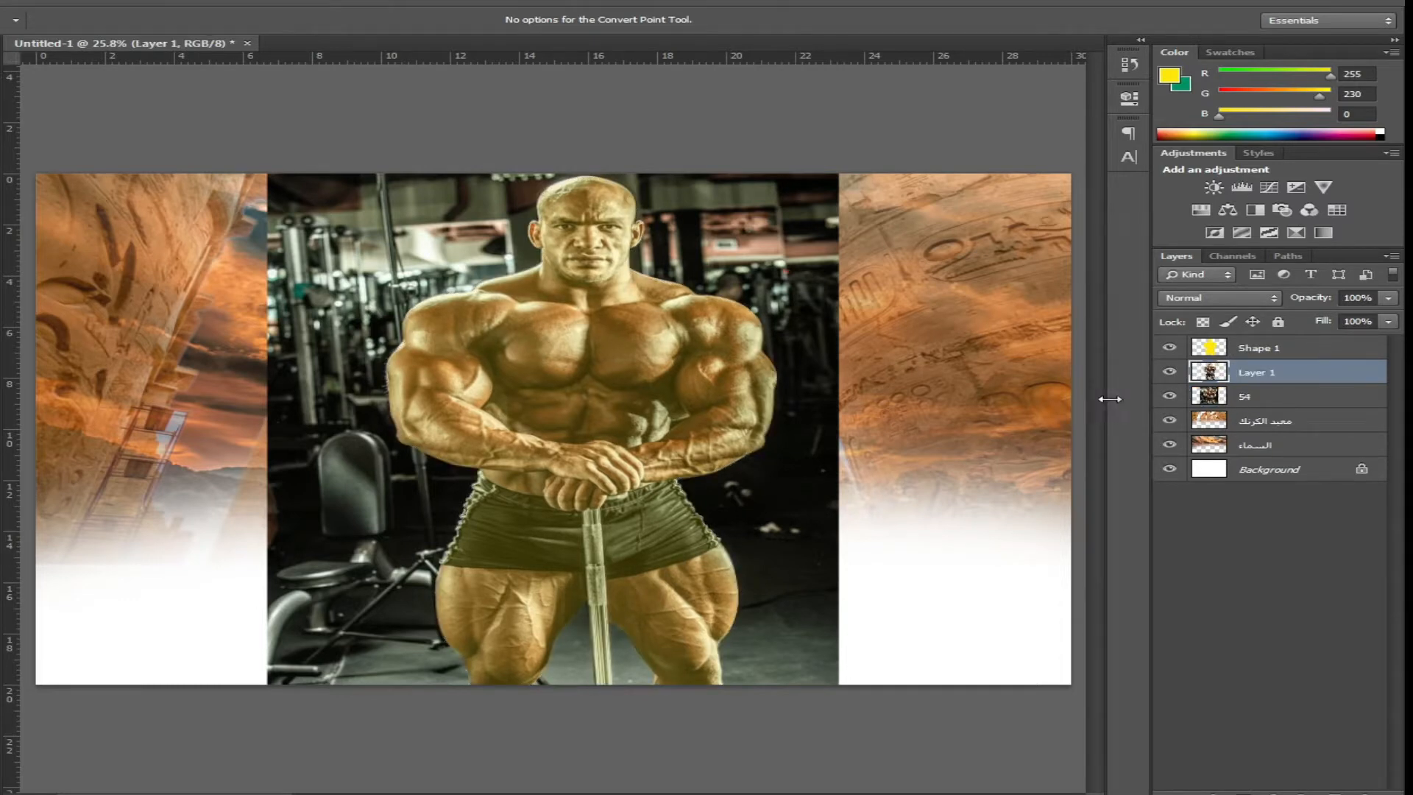
left_click(1292, 399)
key("Delete")
Delete the yellow Shape 1 layer and shift the cut-out bodybuilder slightly lower on the canvas
left_click(1275, 353)
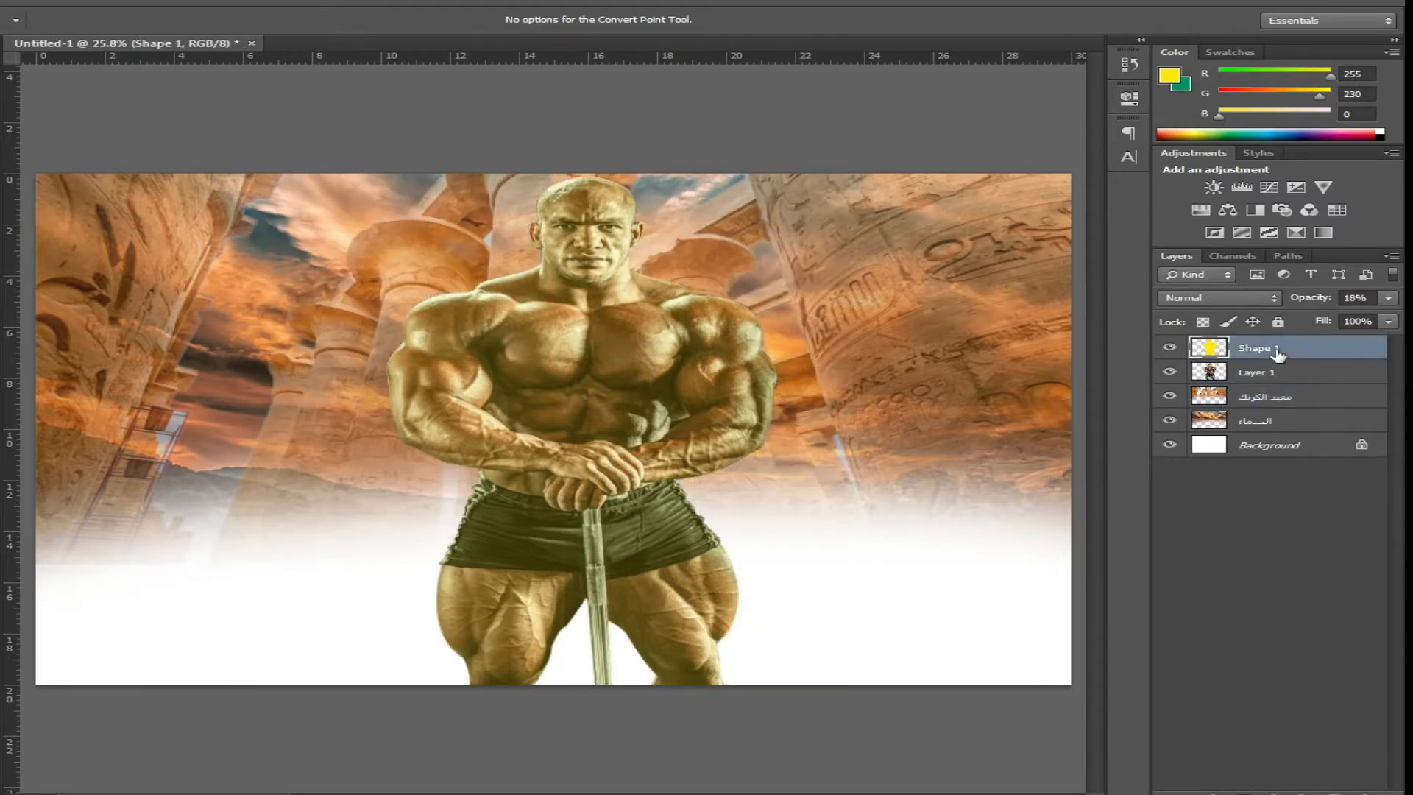
key("Delete")
key("v")
right_click(602, 348)
left_click_drag(602, 347, 618, 373)
Set the background color to white and extend the canvas downward below the figure with the Crop tool
left_click(1182, 83)
left_click(189, 655)
left_click(1256, 504)
key("c")
left_click_drag(566, 685, 562, 754)
key("Return")
left_click(591, 478)
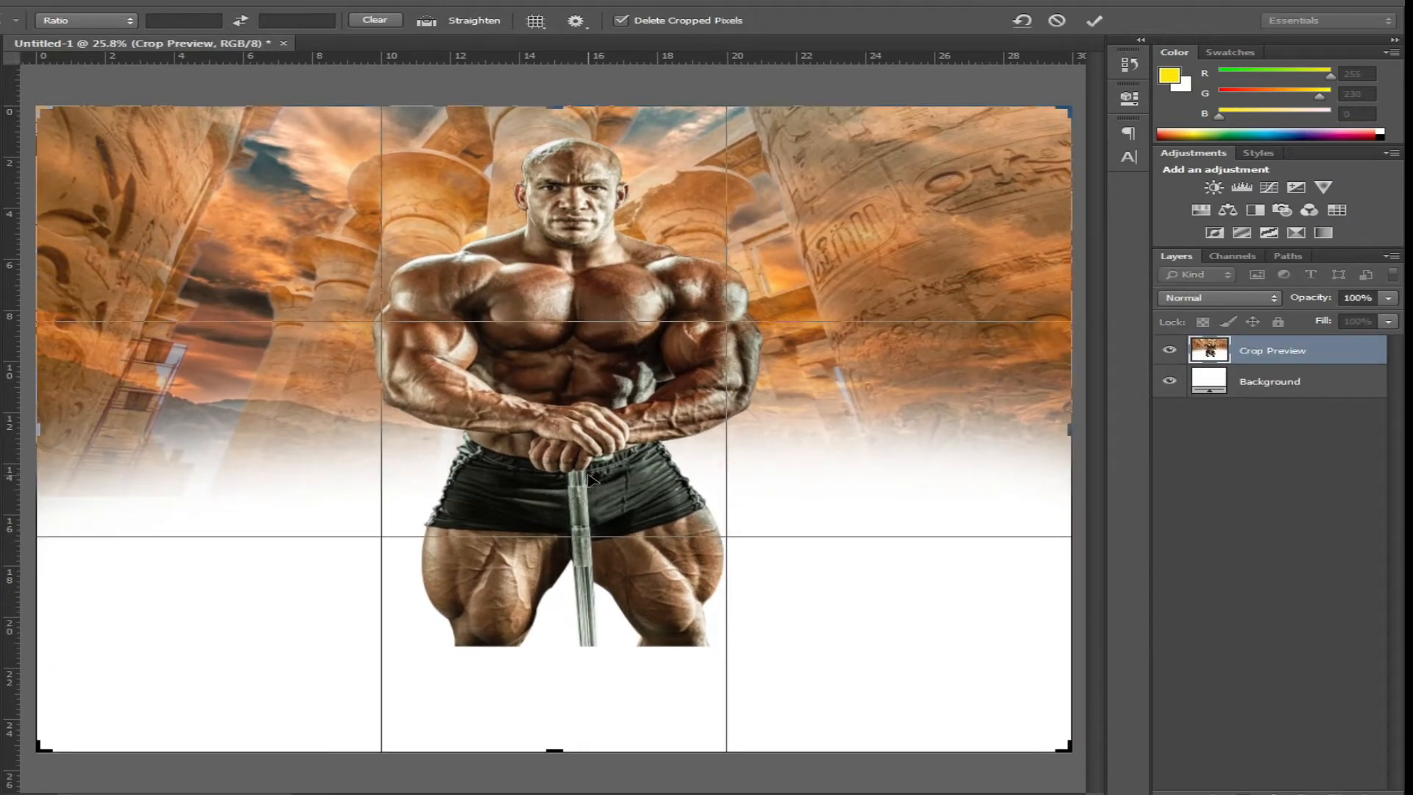
left_click(824, 302)
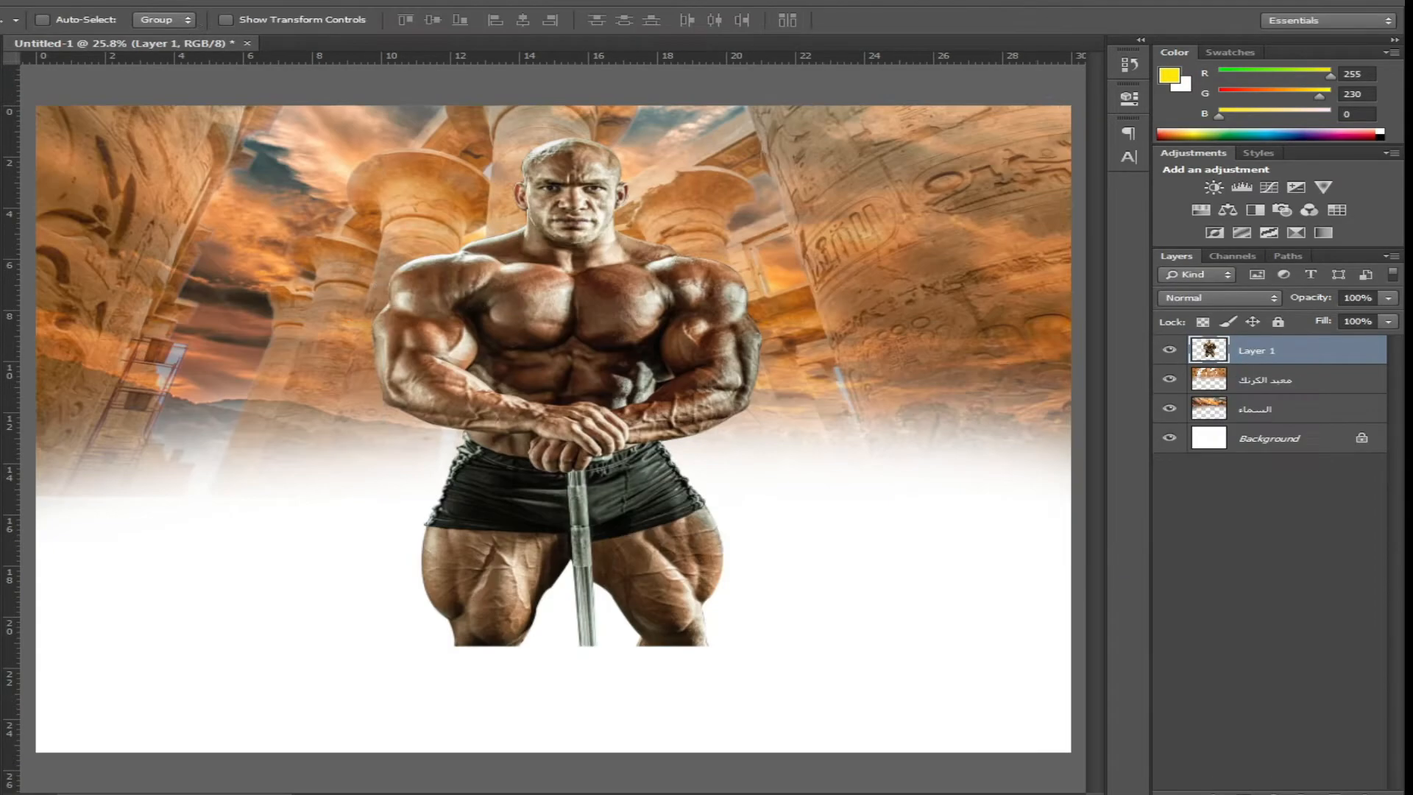
Move the bodybuilder down to the canvas's lower edge and scale him to about 122%
right_click(622, 298)
left_click(625, 305)
left_click_drag(626, 309, 628, 413)
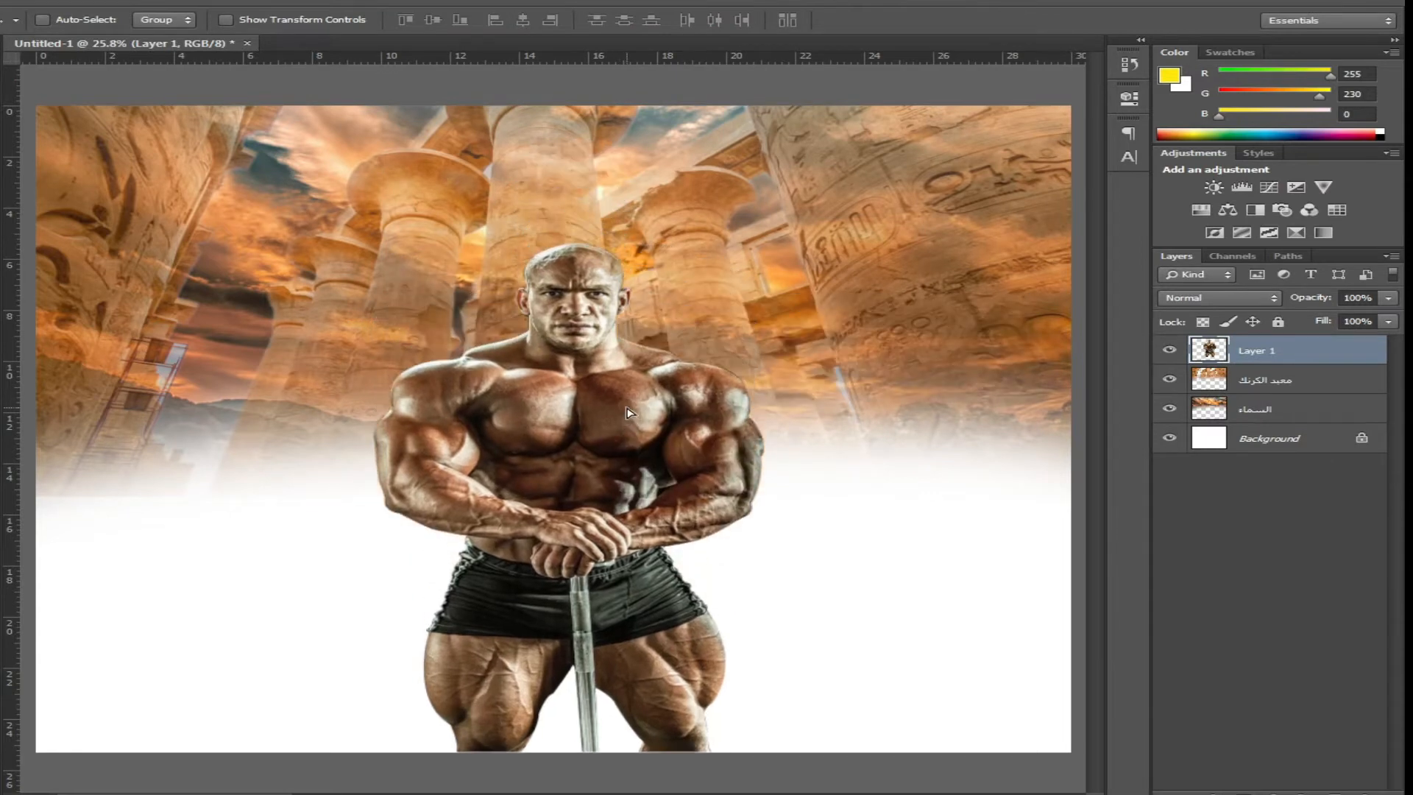
key("ctrl+t")
left_click_drag(766, 219, 807, 162)
left_click_drag(653, 396, 654, 404)
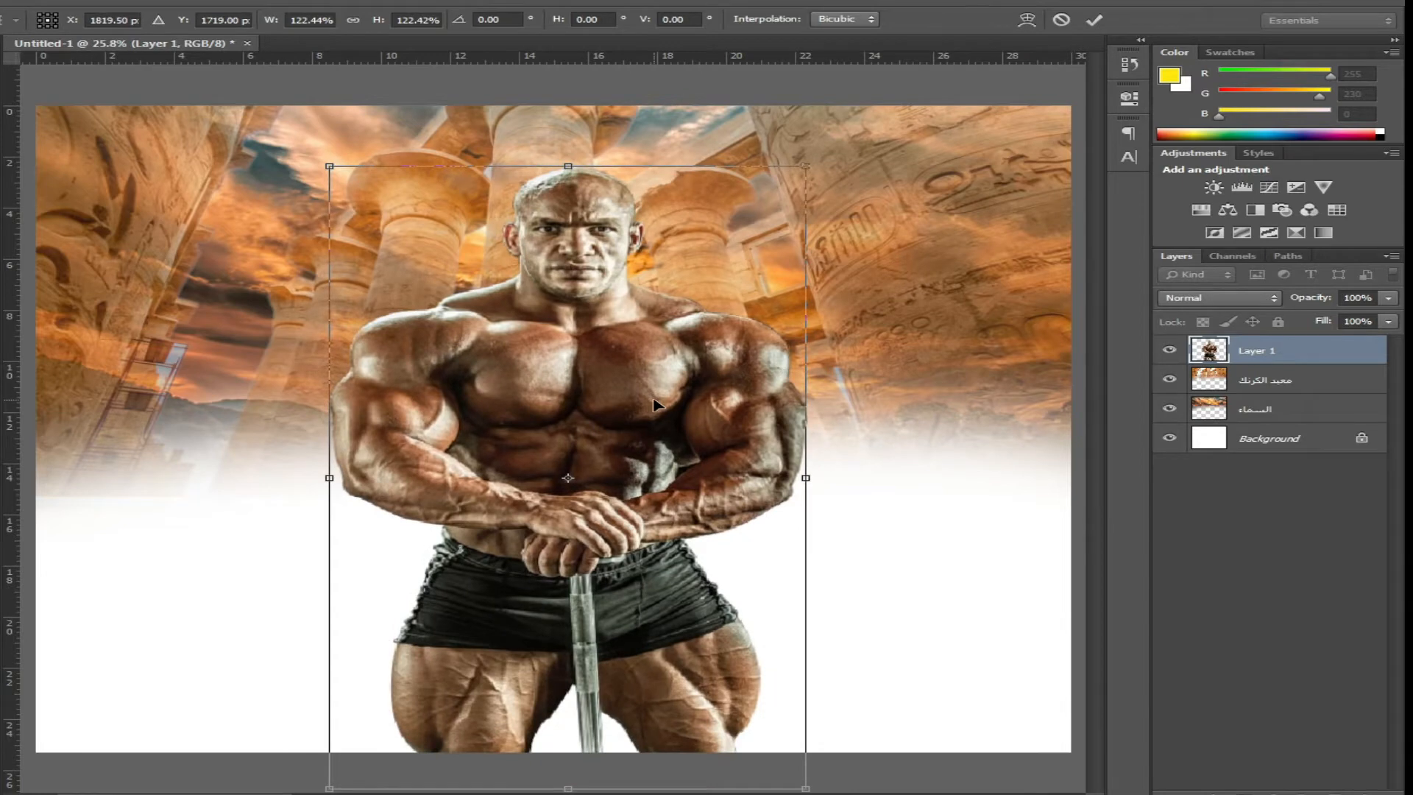
key("Return")
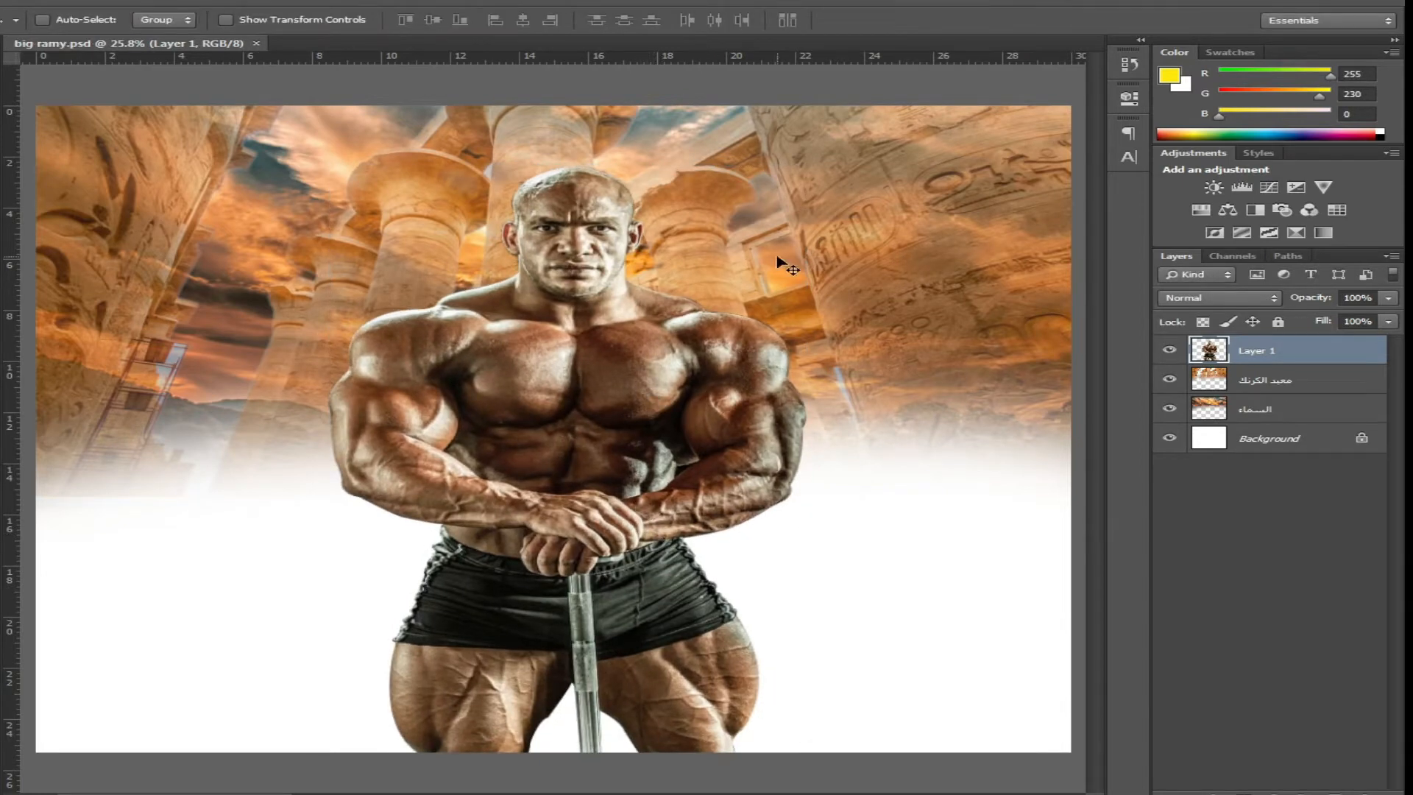
Switch to the ramy folder, shown as large icons, and place its pharaoh-headpiece-1 picture over the figure in the composite
key("alt+Tab")
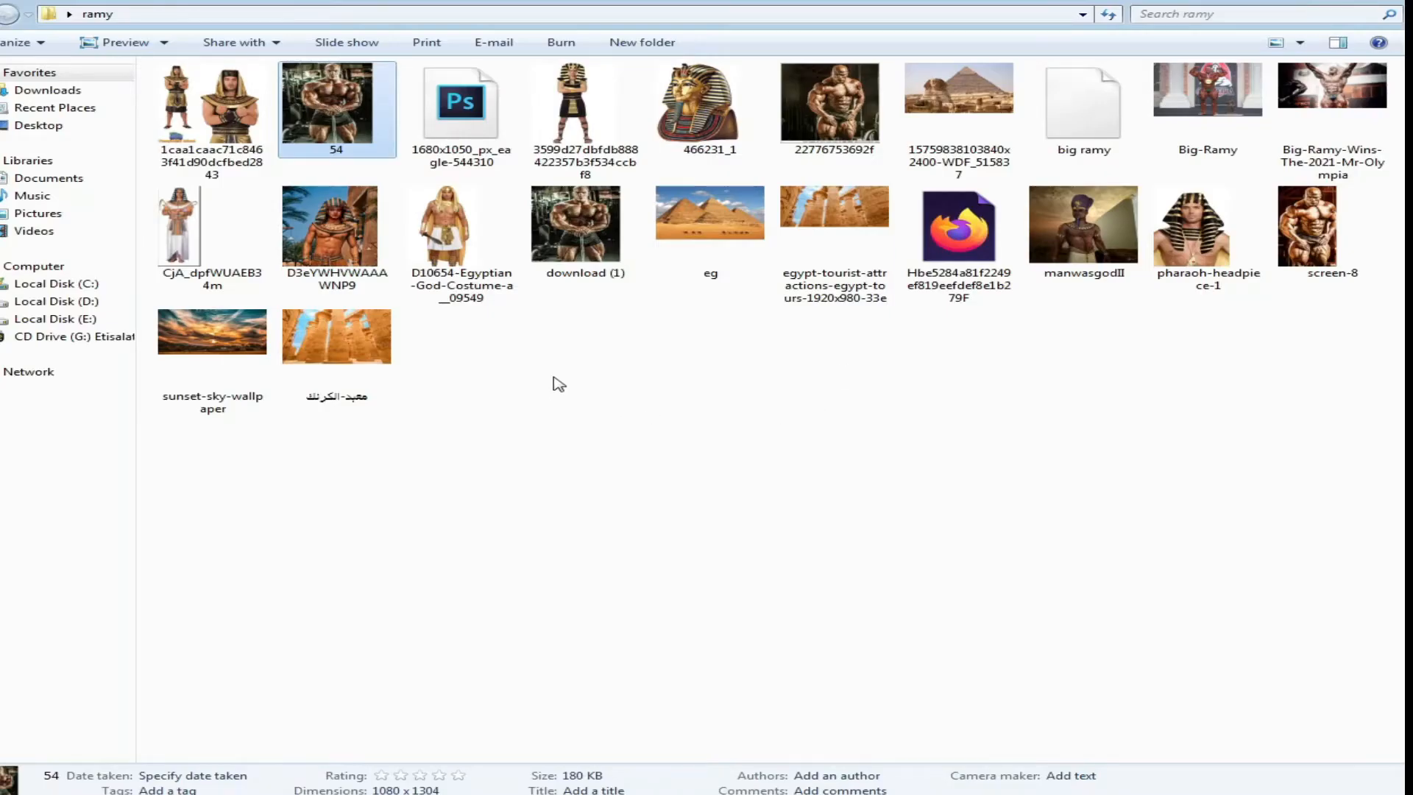
left_click(564, 380)
left_click(1300, 42)
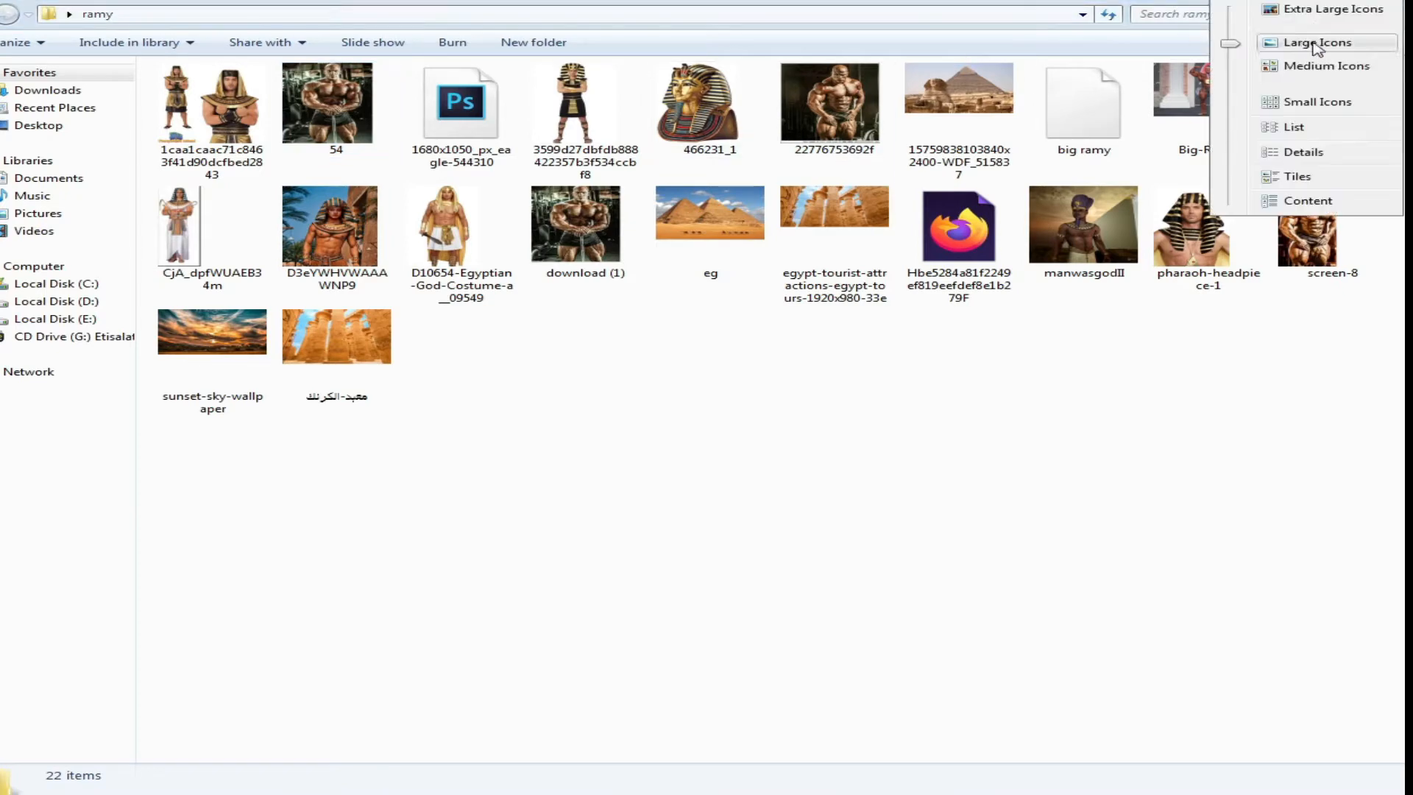
left_click(1284, 41)
left_click_drag(1394, 107, 1378, 404)
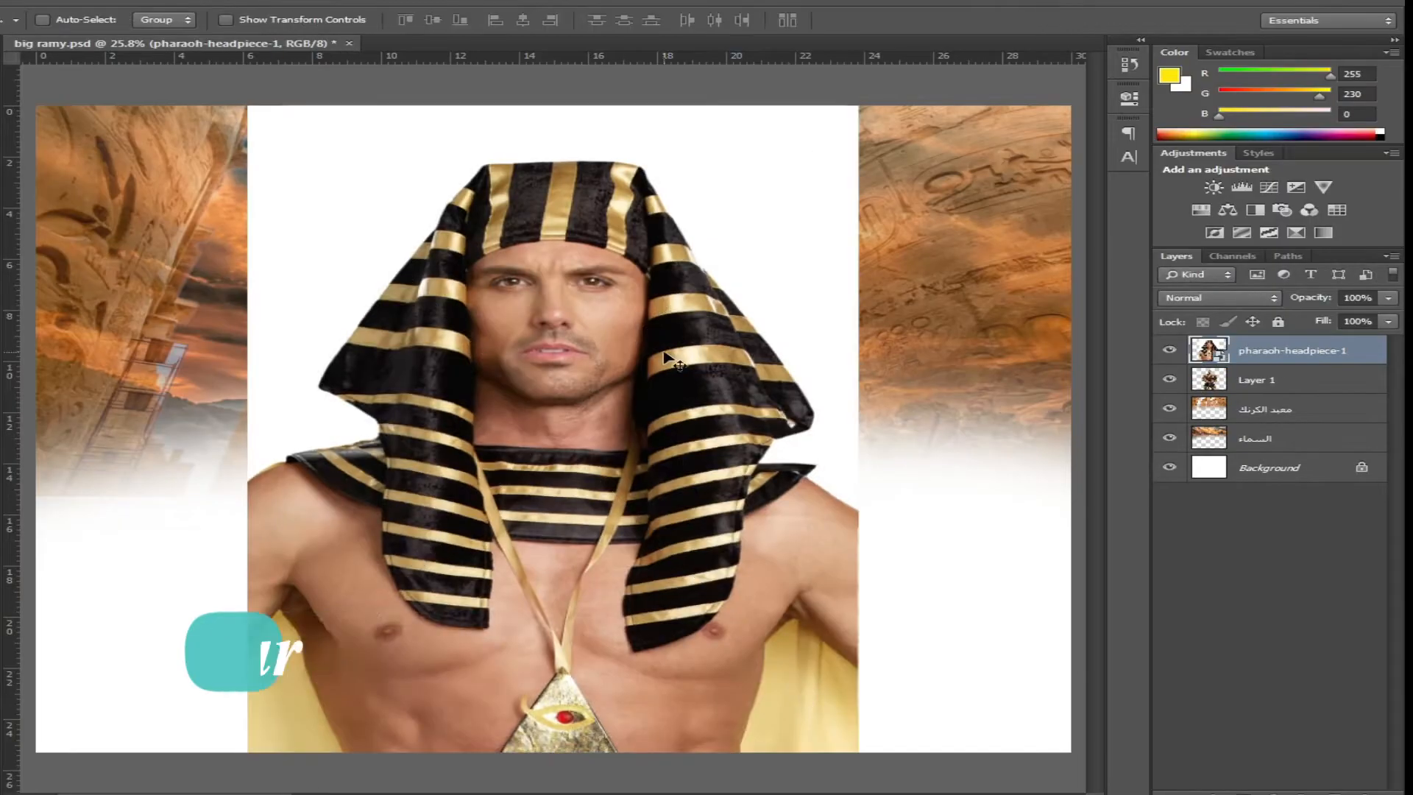
left_click_drag(666, 361, 682, 338)
Isolate the headdress model from his white backdrop with the Magic Wand, copy him to a new layer and delete the original
key("w")
left_click(335, 147)
right_click(335, 146)
left_click(382, 185)
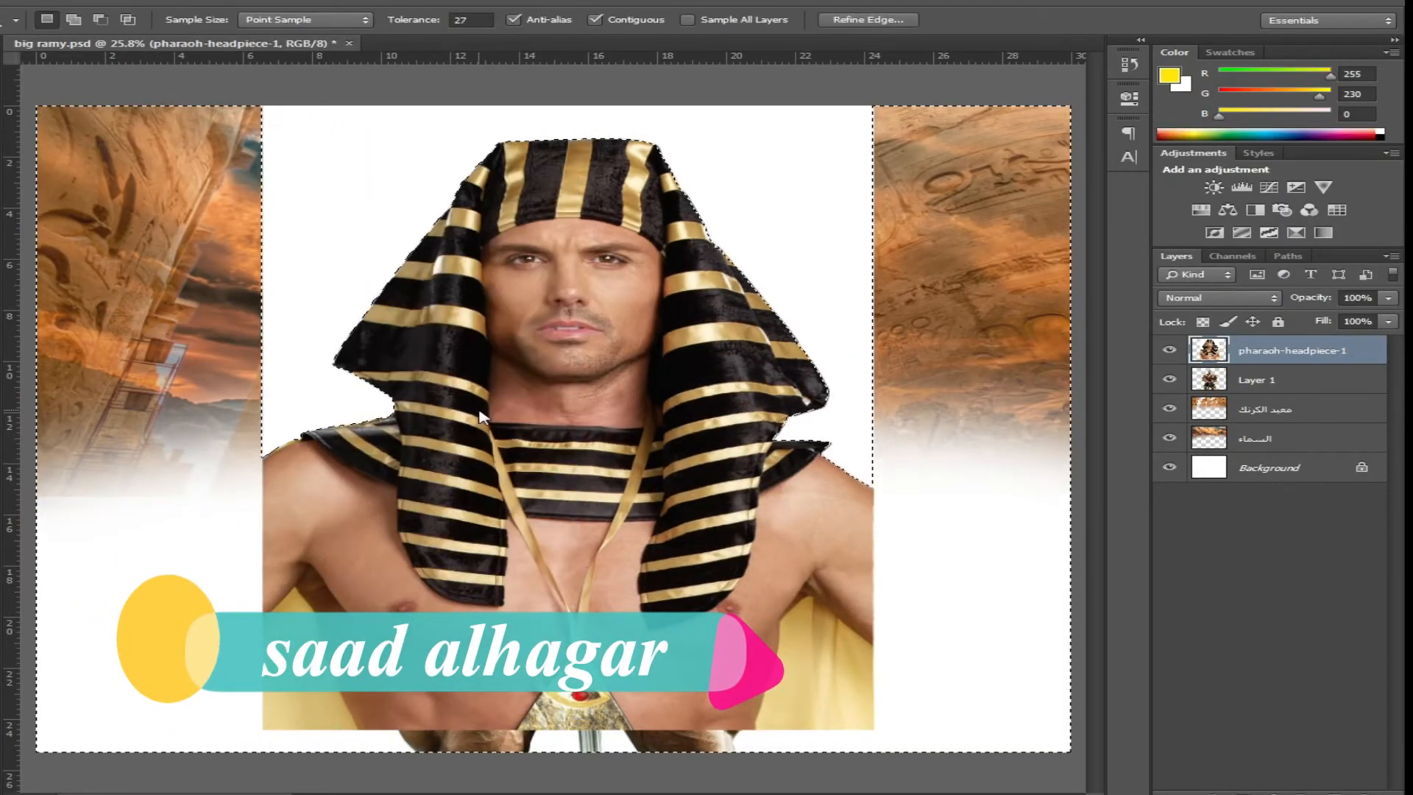
key("ctrl+j")
left_click(1269, 382)
key("Delete")
Trace around the striped headdress and collar with the Polygonal Lasso and keep only that part on a new layer
key("l")
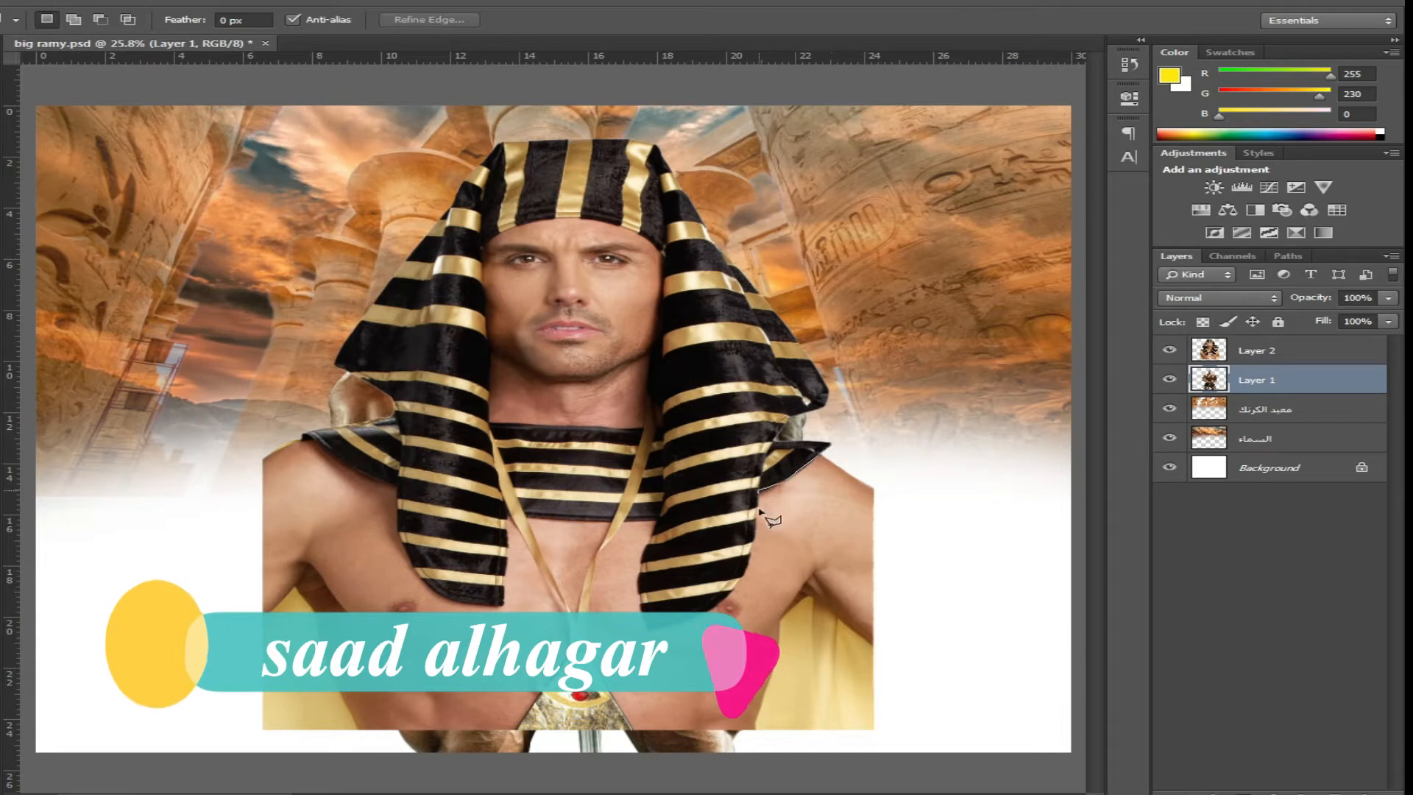
left_click(760, 489)
left_click(648, 630)
left_click(639, 591)
scroll(633, 584, "up", 1)
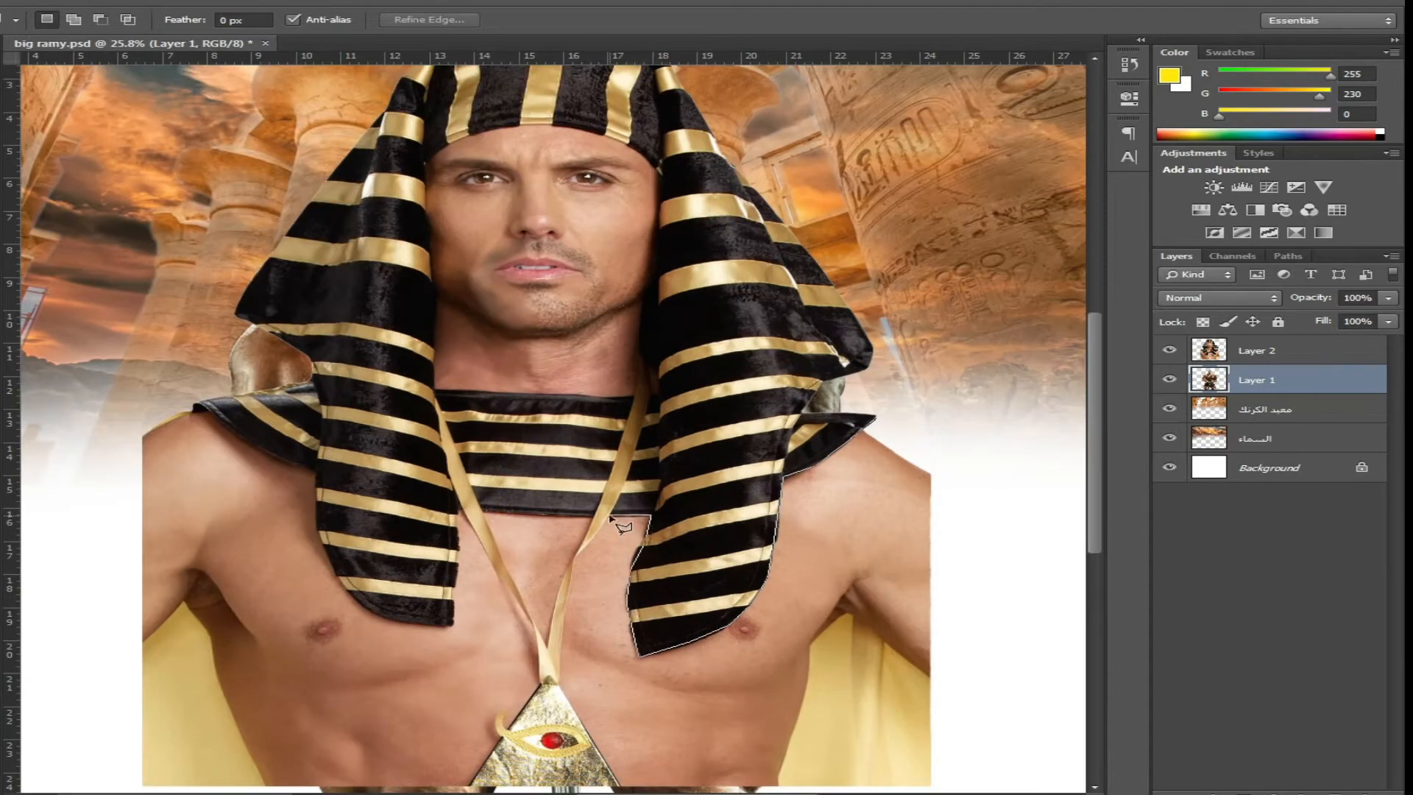
left_click_drag(609, 516, 581, 311)
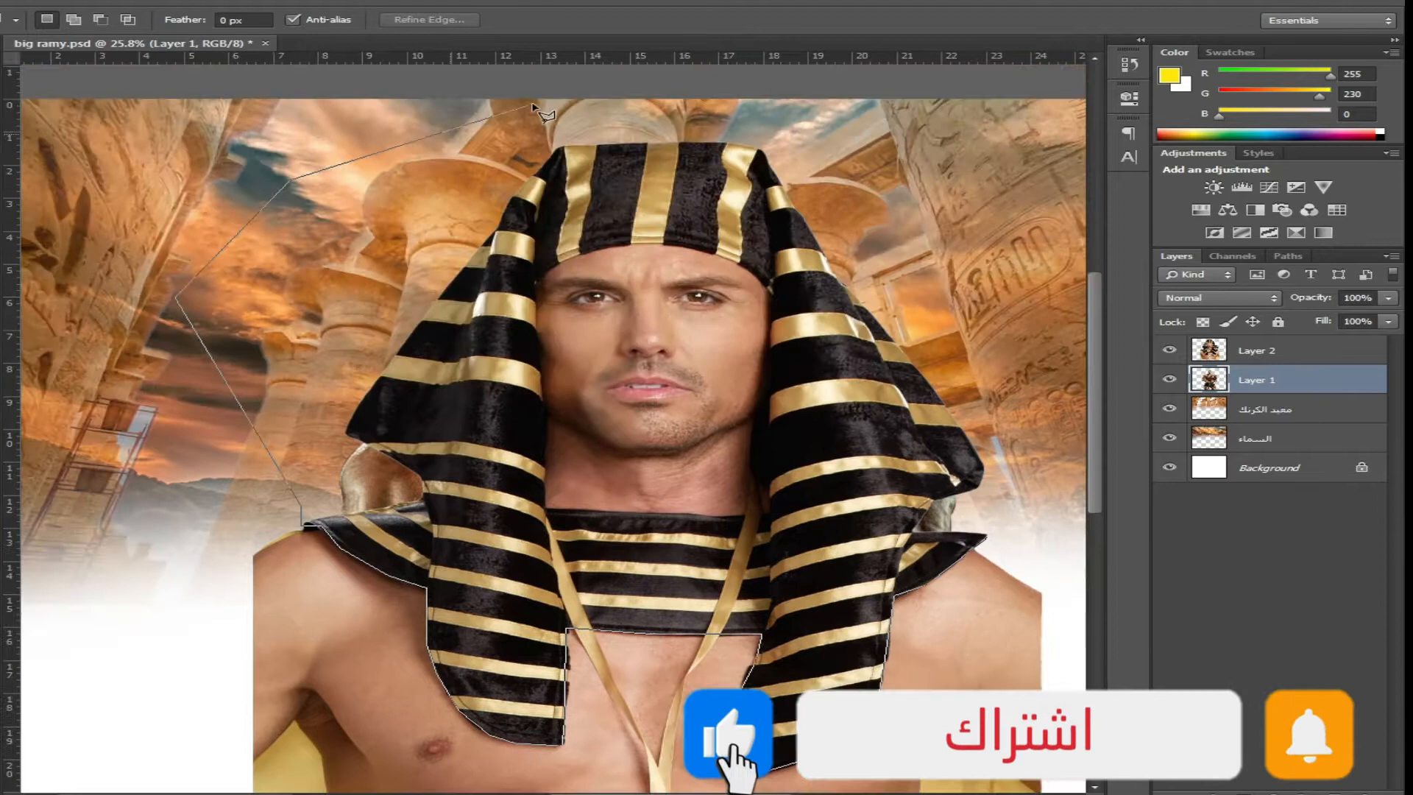
key("shift+F6")
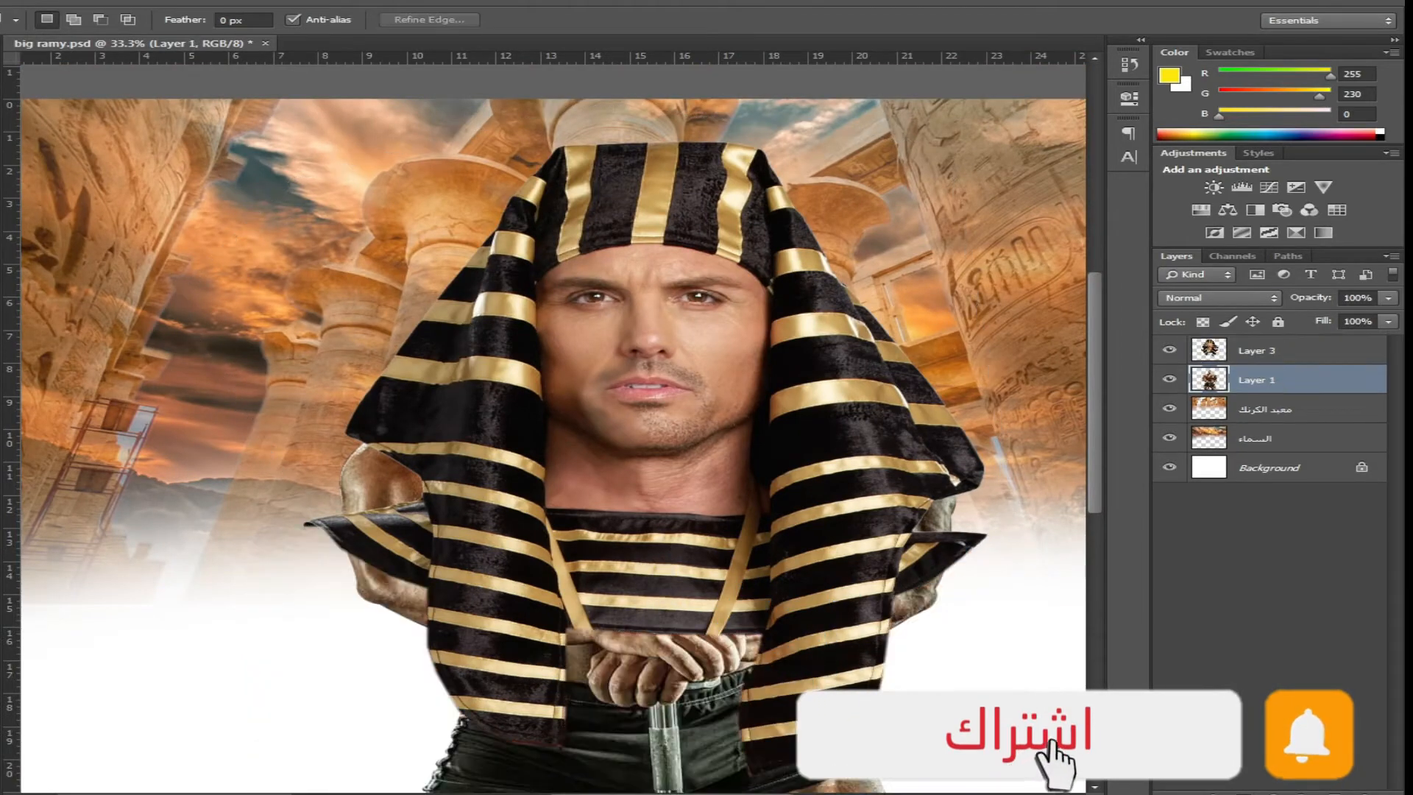
Outline the model's face and neck inside the headdress, delete that area from Layer 3 and deselect
left_click_drag(10, 139, 77, 142)
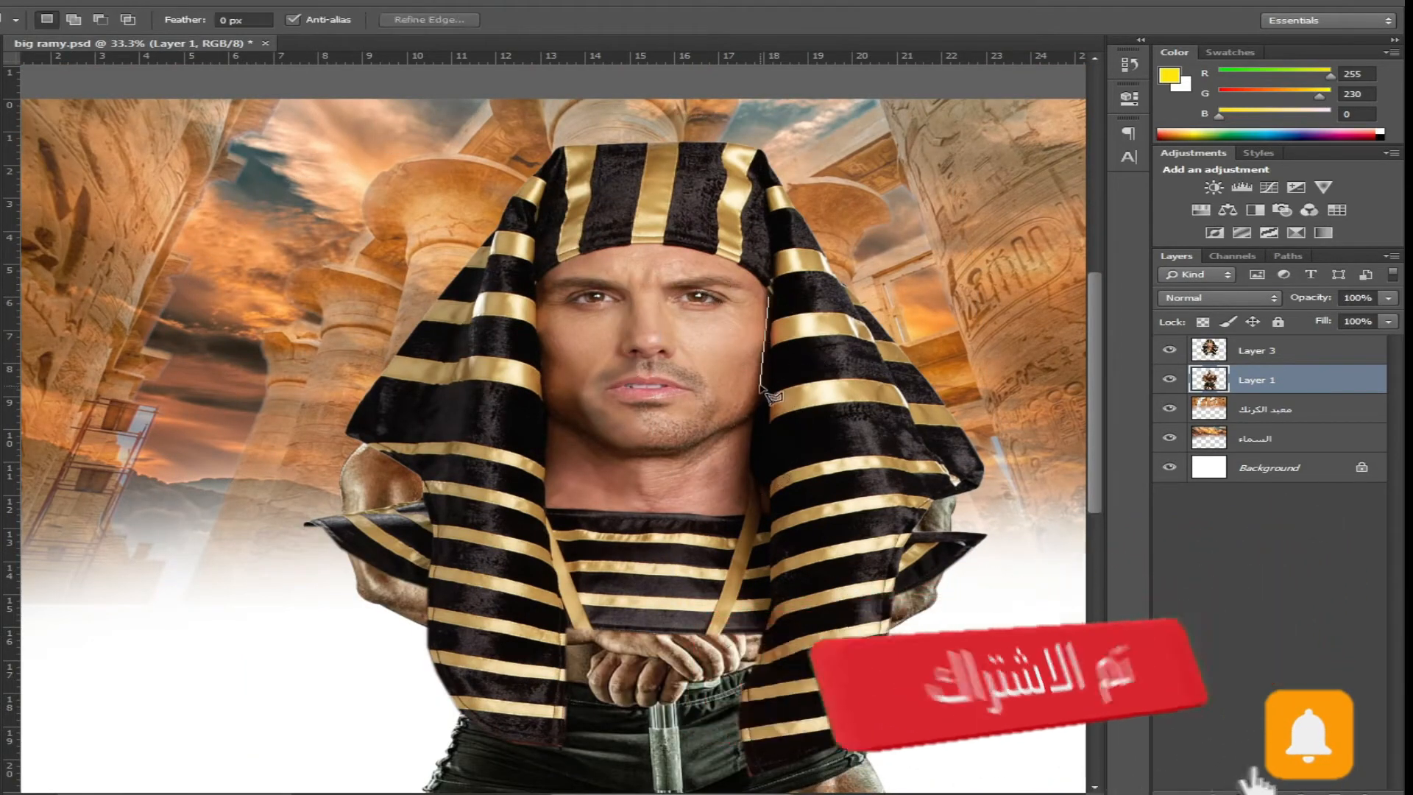
left_click(746, 513)
left_click(546, 510)
left_click(545, 416)
left_click(541, 283)
left_click(561, 261)
left_click(740, 261)
left_click(769, 289)
key("shift+F6")
key("Return")
key("Delete")
left_click(1251, 350)
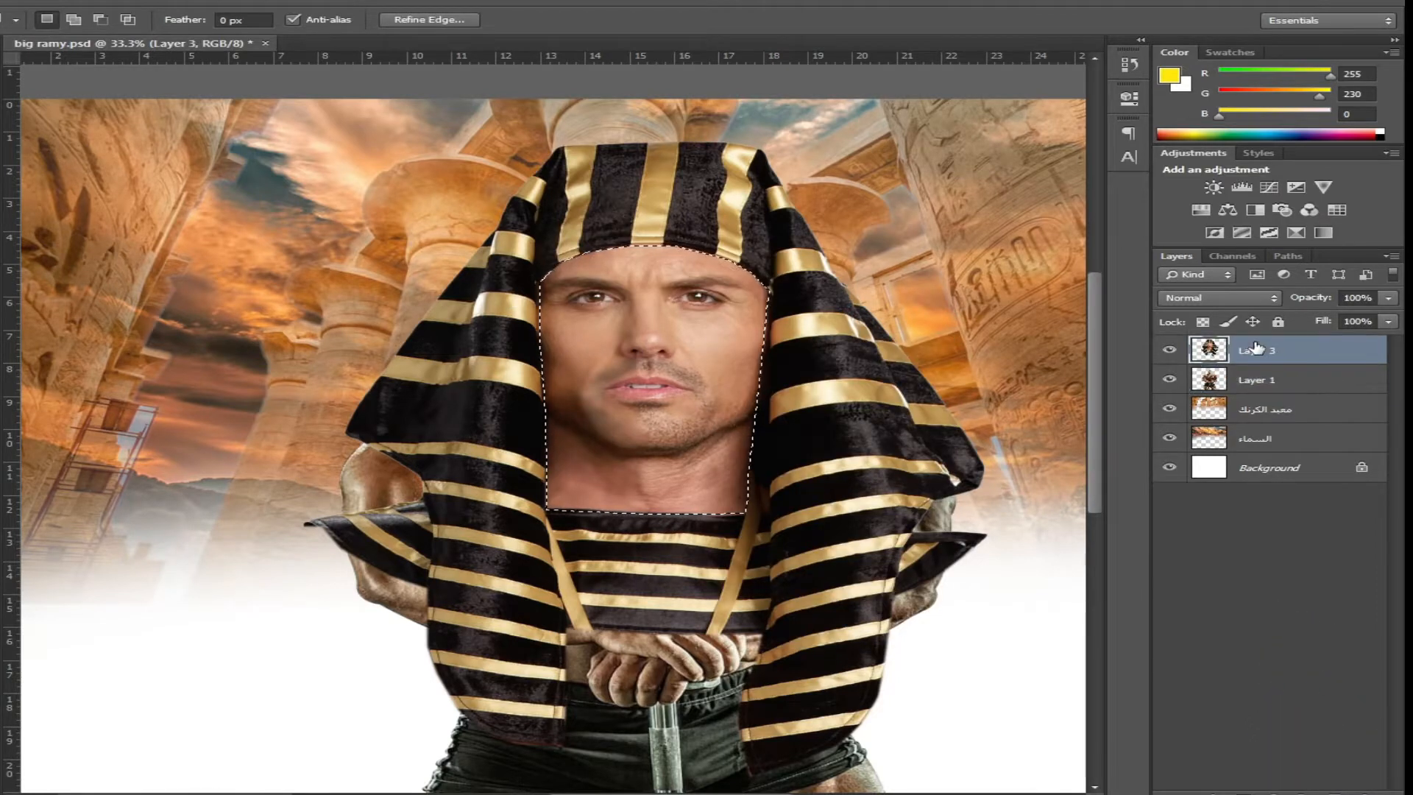
key("Delete")
key("ctrl+d")
Scale the headdress to about 56% and fit it over the bodybuilder's head
key("v")
key("ctrl+t")
left_click_drag(982, 139, 835, 282)
left_click_drag(765, 479, 744, 279)
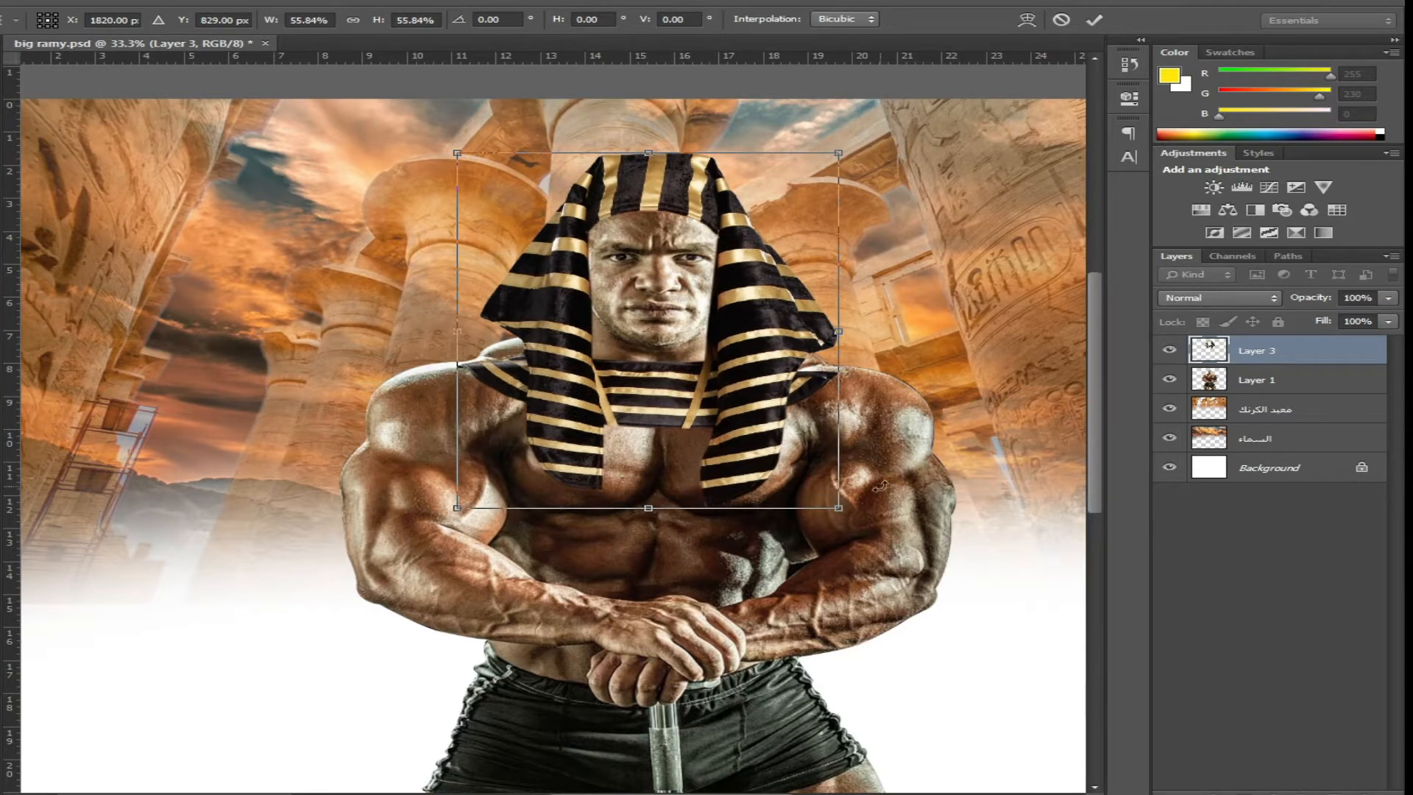
left_click_drag(648, 153, 652, 168)
left_click_drag(838, 331, 846, 331)
key("Return")
Fine-tune the headdress's size from its lower corner and nudge it slightly right
key("ctrl+t")
left_click_drag(845, 525, 853, 518)
key("Return")
key("Right")
key("Right")
Warp the outer sides of the headdress slightly so the collar ends follow the shoulders
key("ctrl+t")
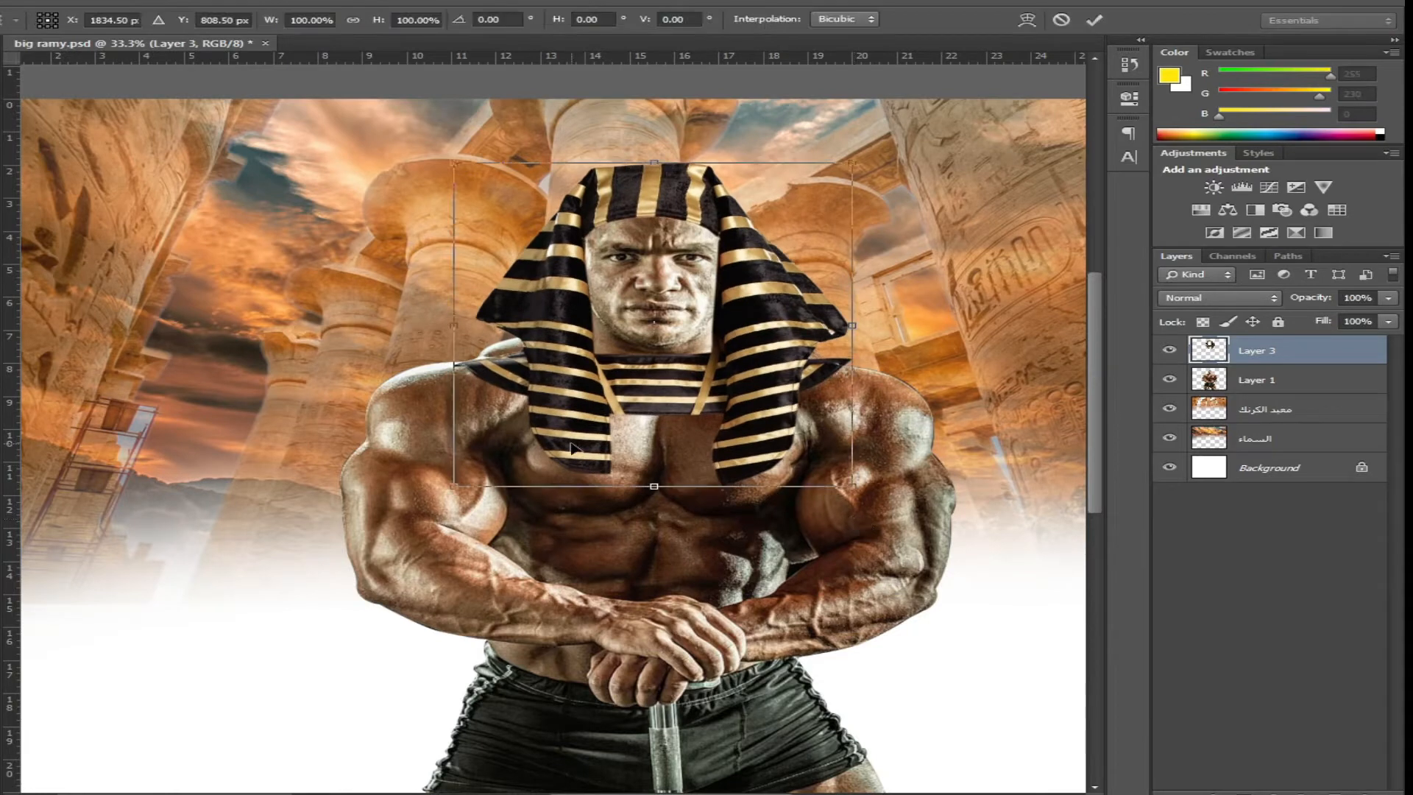
right_click(656, 360)
left_click(765, 491)
left_click_drag(453, 376, 449, 370)
left_click_drag(853, 378, 860, 383)
left_click_drag(450, 370, 449, 368)
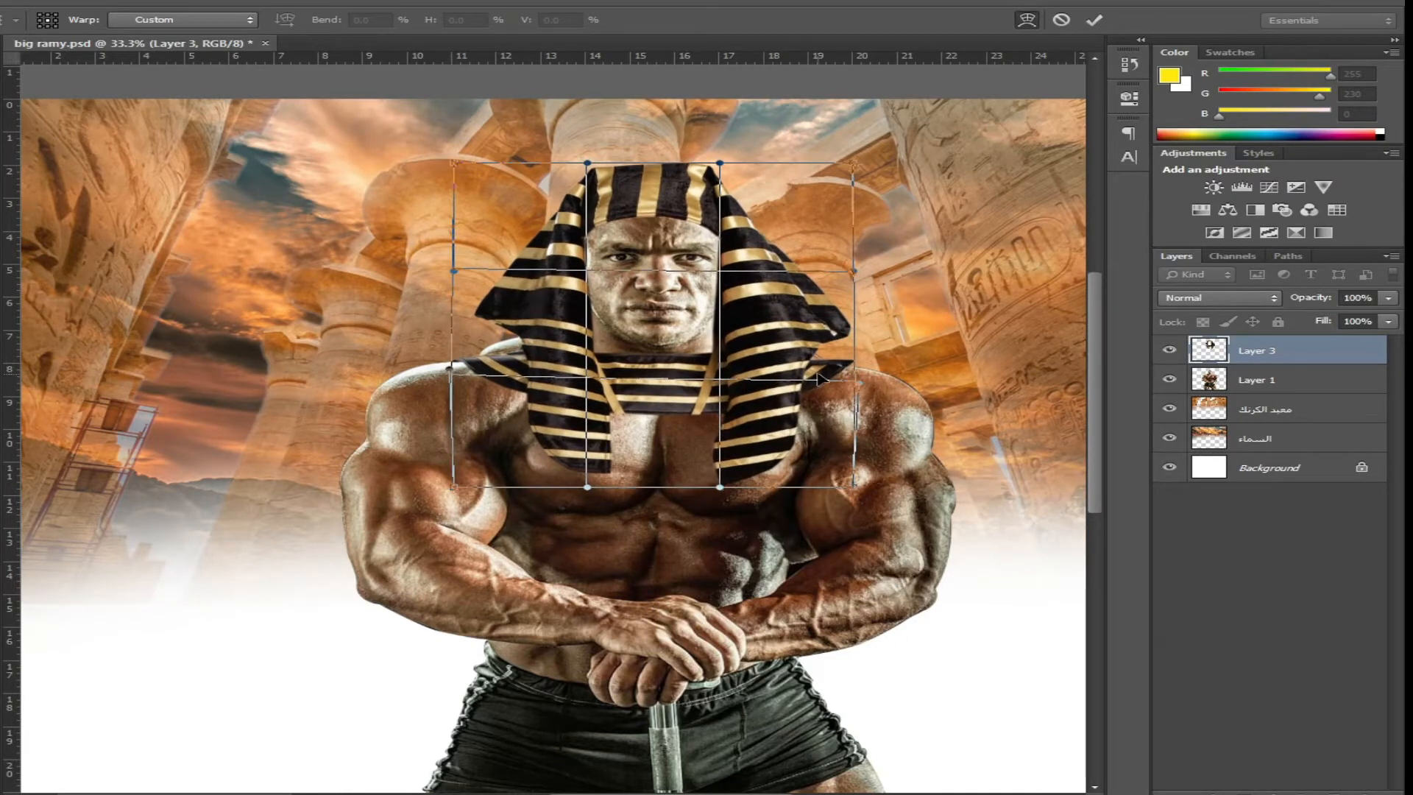
left_click_drag(859, 383, 858, 389)
key("Return")
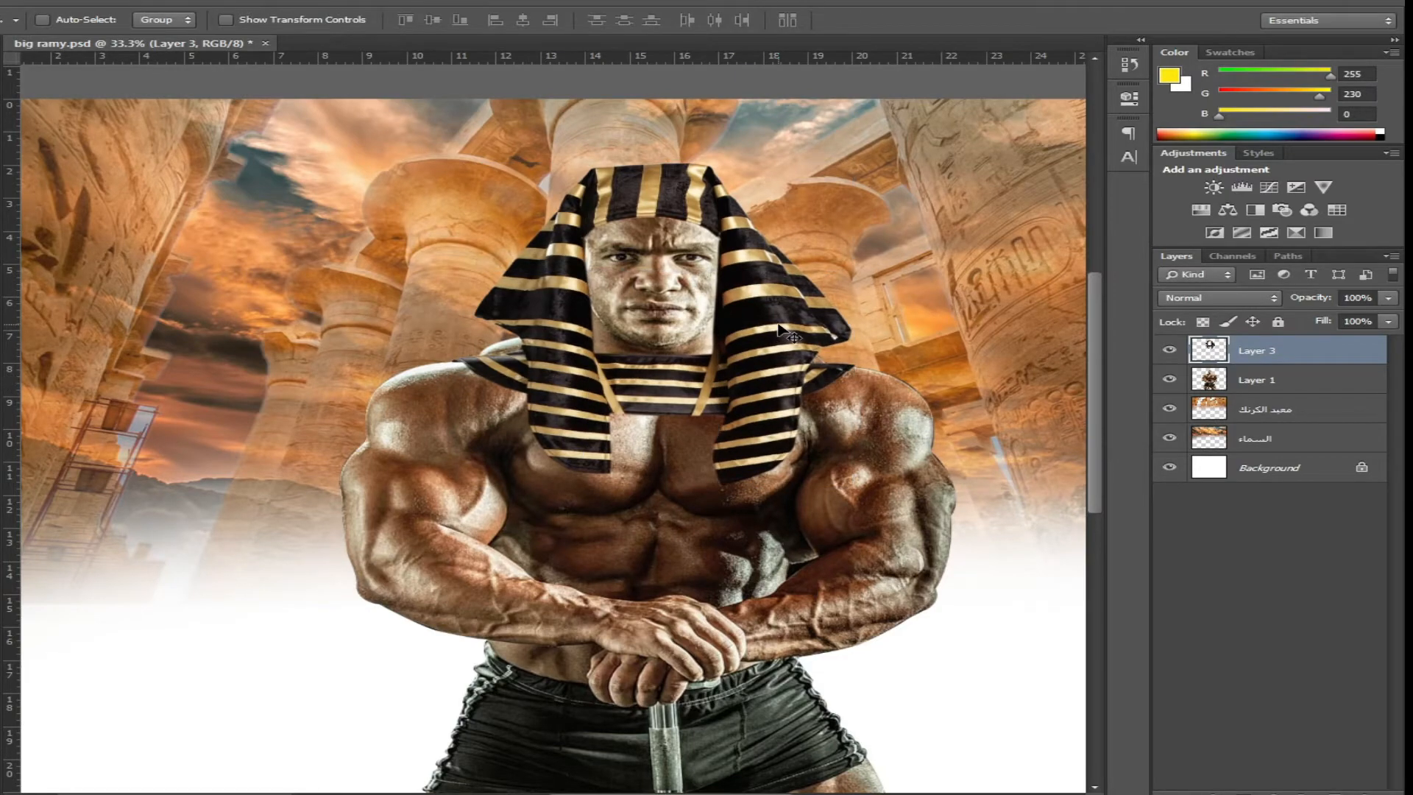
Scale the headdress to about 104% and reposition it around the bodybuilder's face
key("ctrl+plus")
key("ctrl+plus")
left_click_drag(626, 286, 450, 243)
right_click(769, 354)
left_click(831, 367)
key("ctrl+minus")
key("ctrl+minus")
key("ctrl+minus")
key("ctrl+minus")
key("ctrl+t")
left_click_drag(663, 266, 672, 259)
left_click_drag(611, 349, 622, 356)
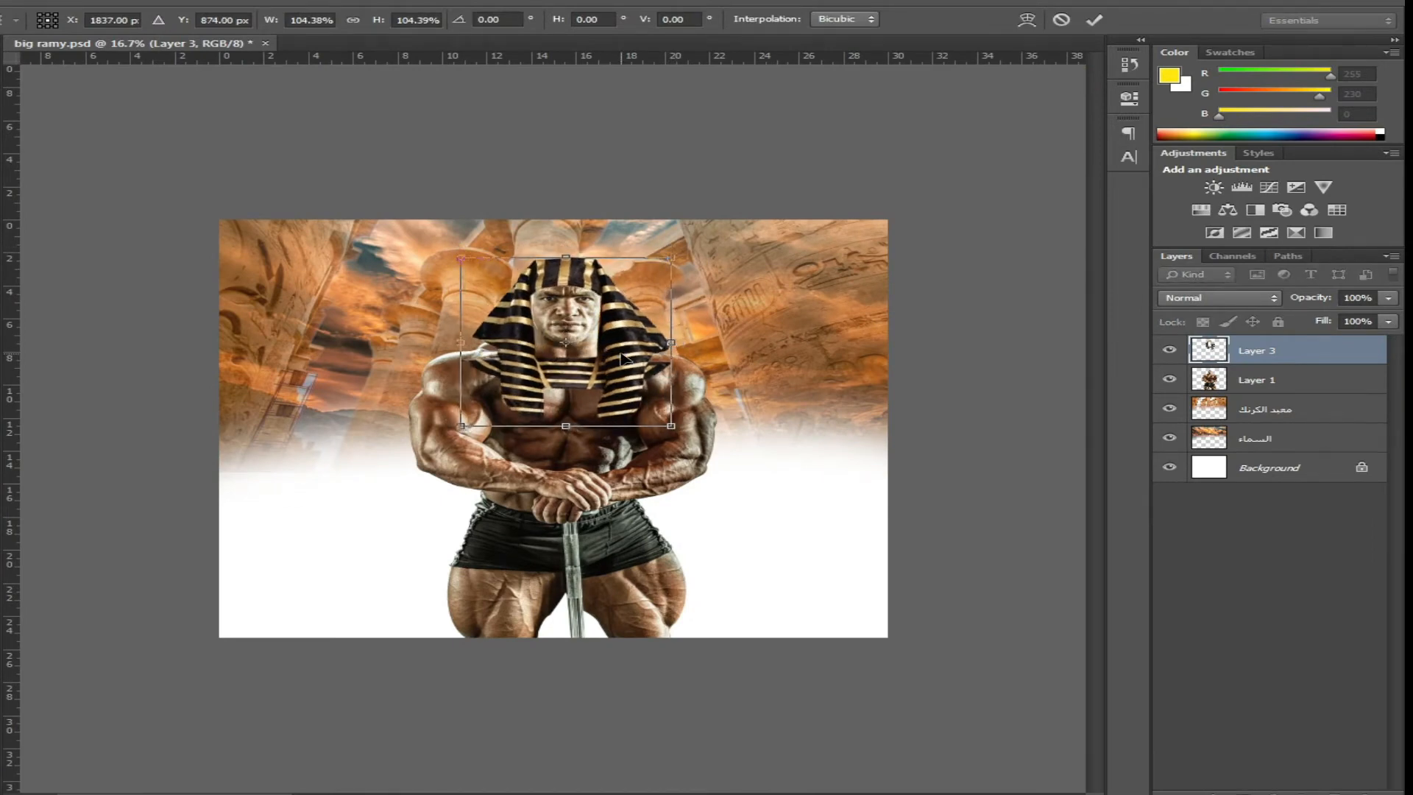
key("Return")
Outline the striped collar between the headdress's two front flaps with the lasso and delete it
key("ctrl+plus")
key("ctrl+plus")
key("ctrl+plus")
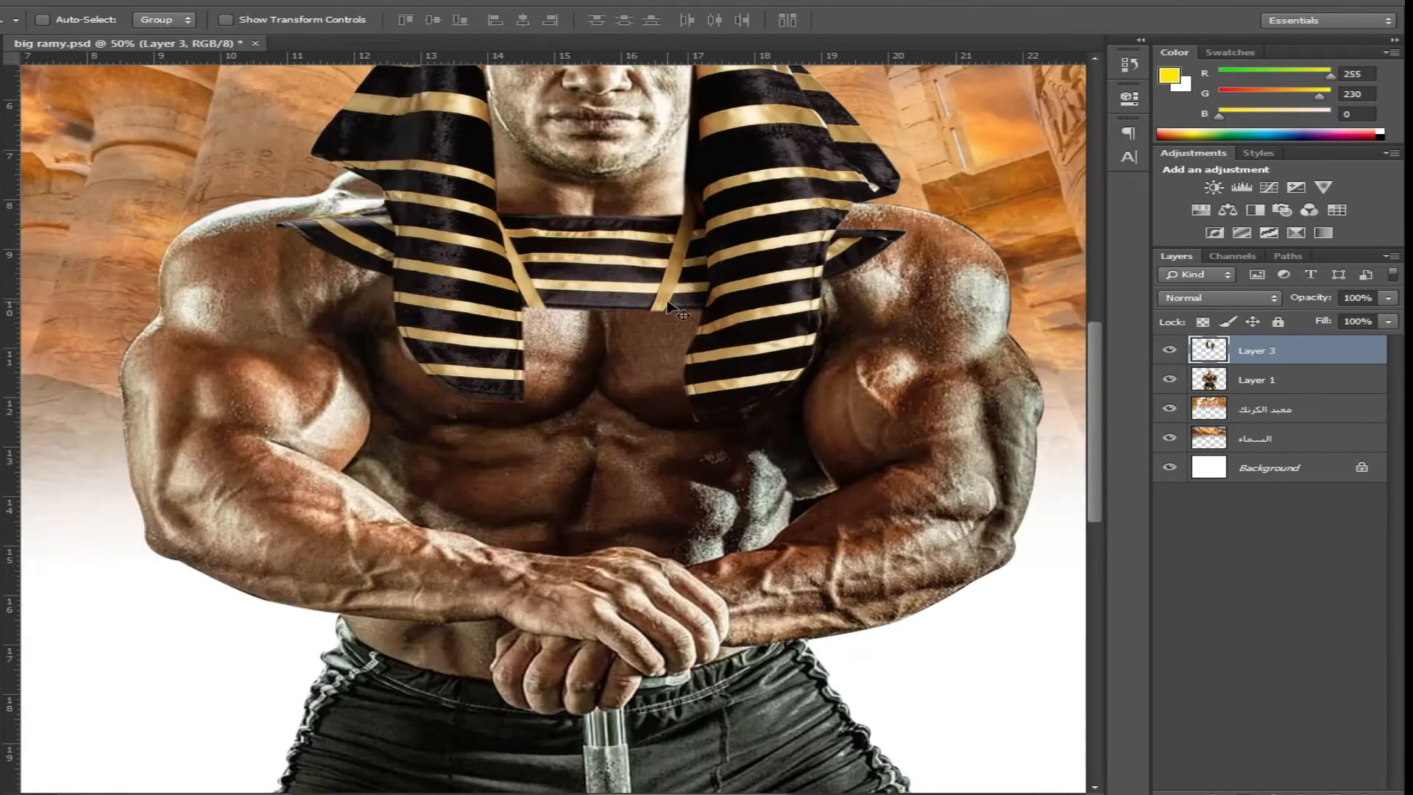
key("l")
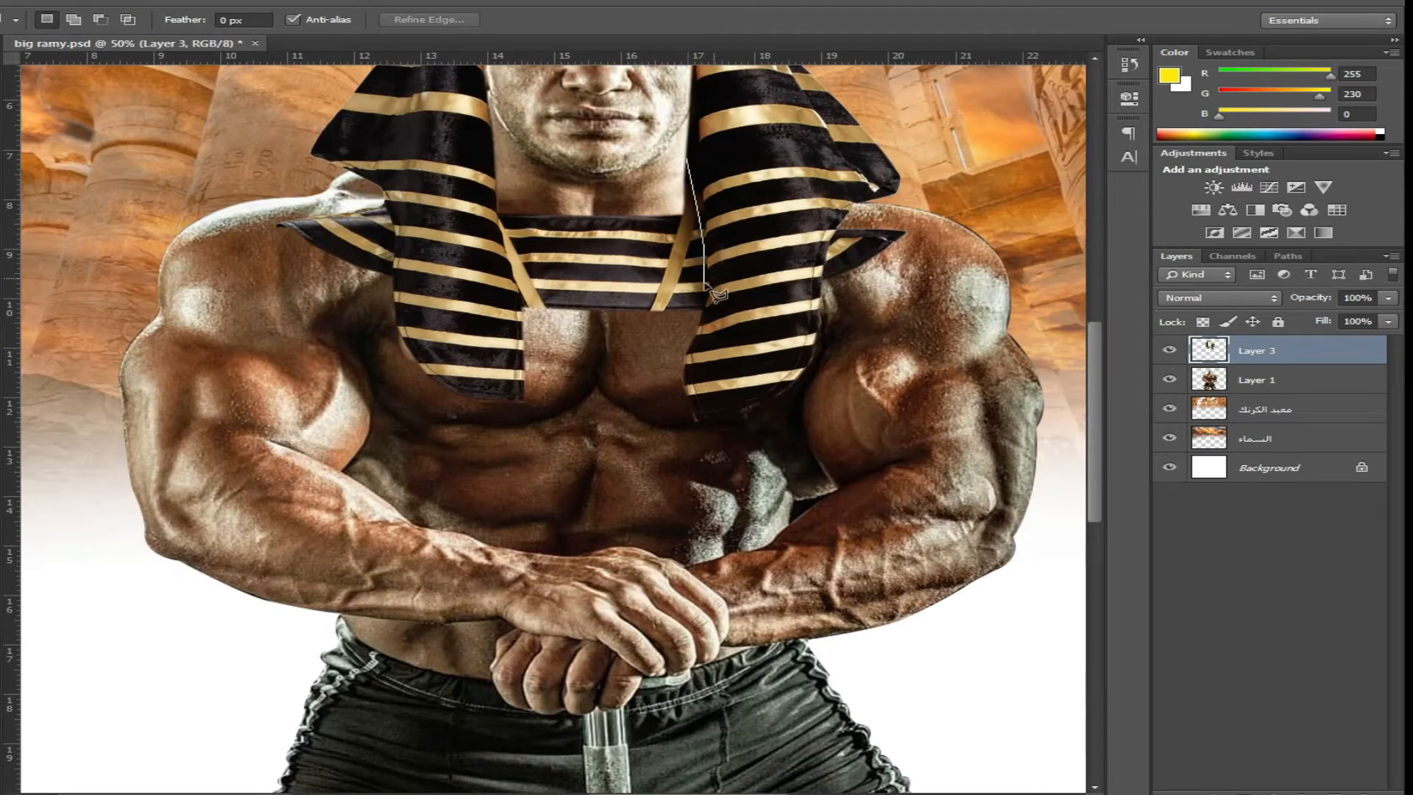
left_click(498, 212)
left_click(519, 188)
left_click(563, 164)
left_click(686, 159)
key("shift+F6")
left_click(804, 265)
key("Delete")
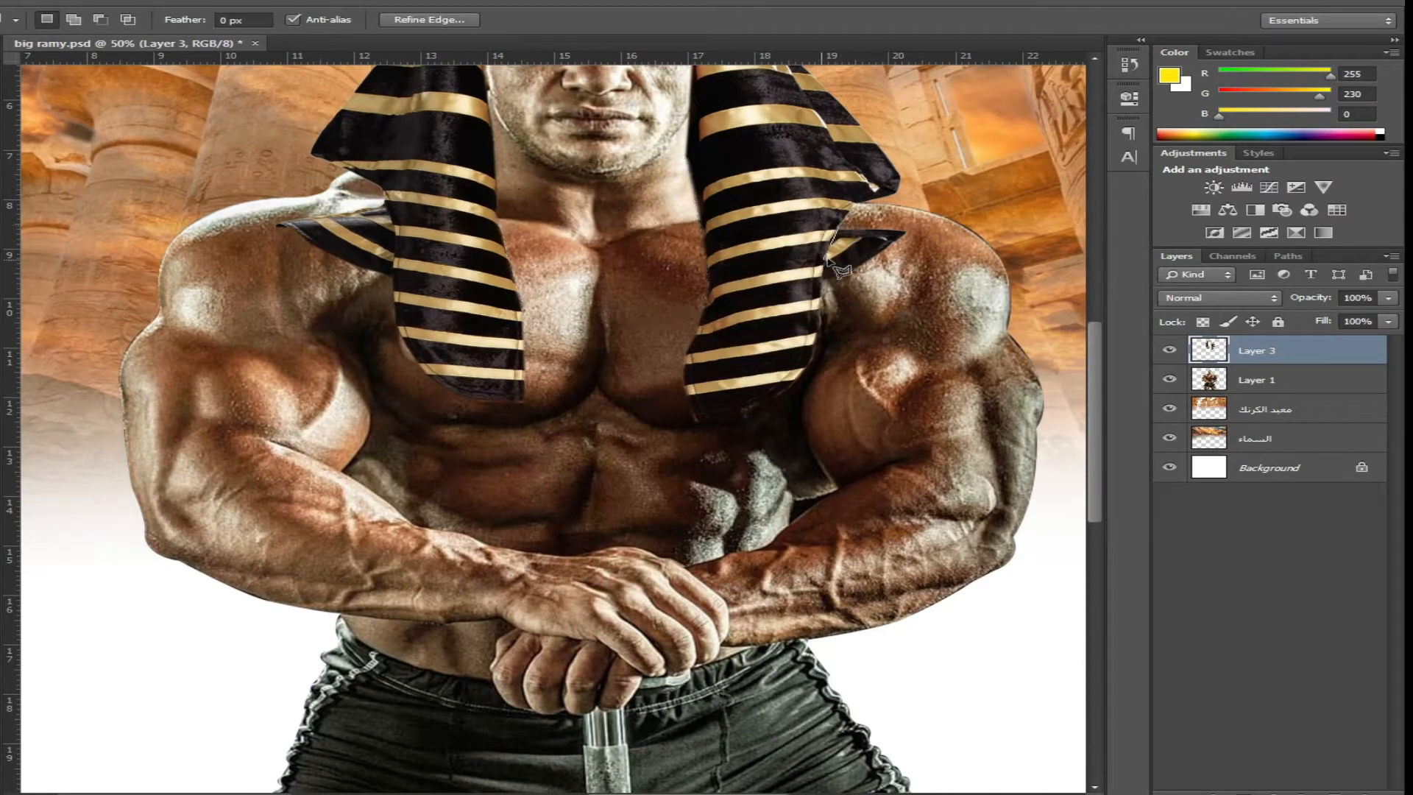
Select the collar tip beyond the headdress flap on the image's right and delete it
double_click(924, 217)
right_click(875, 263)
left_click(940, 316)
left_click(819, 268)
key("Delete")
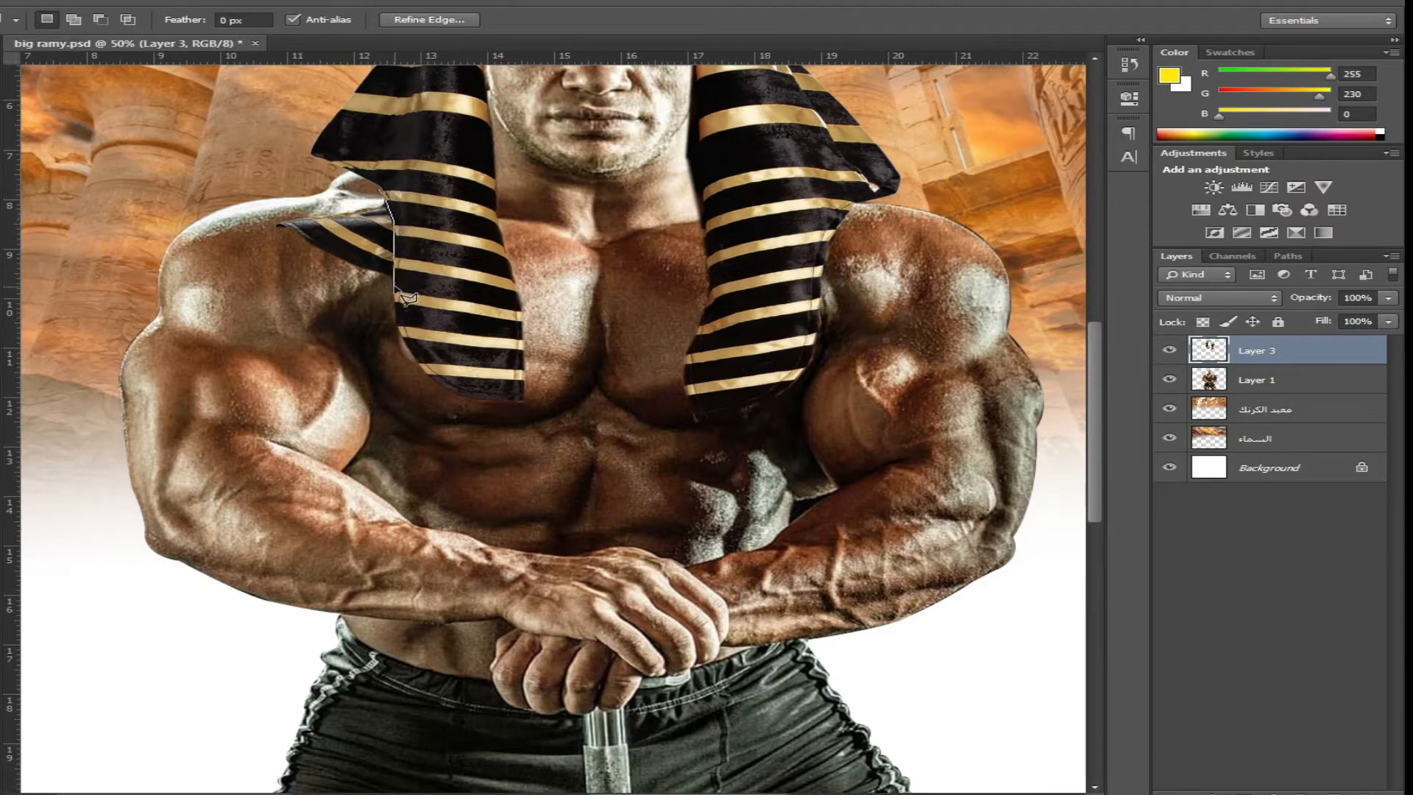
Select the remaining collar tip on the image's left shoulder and delete it
right_click(308, 241)
left_click(394, 284)
key("Return")
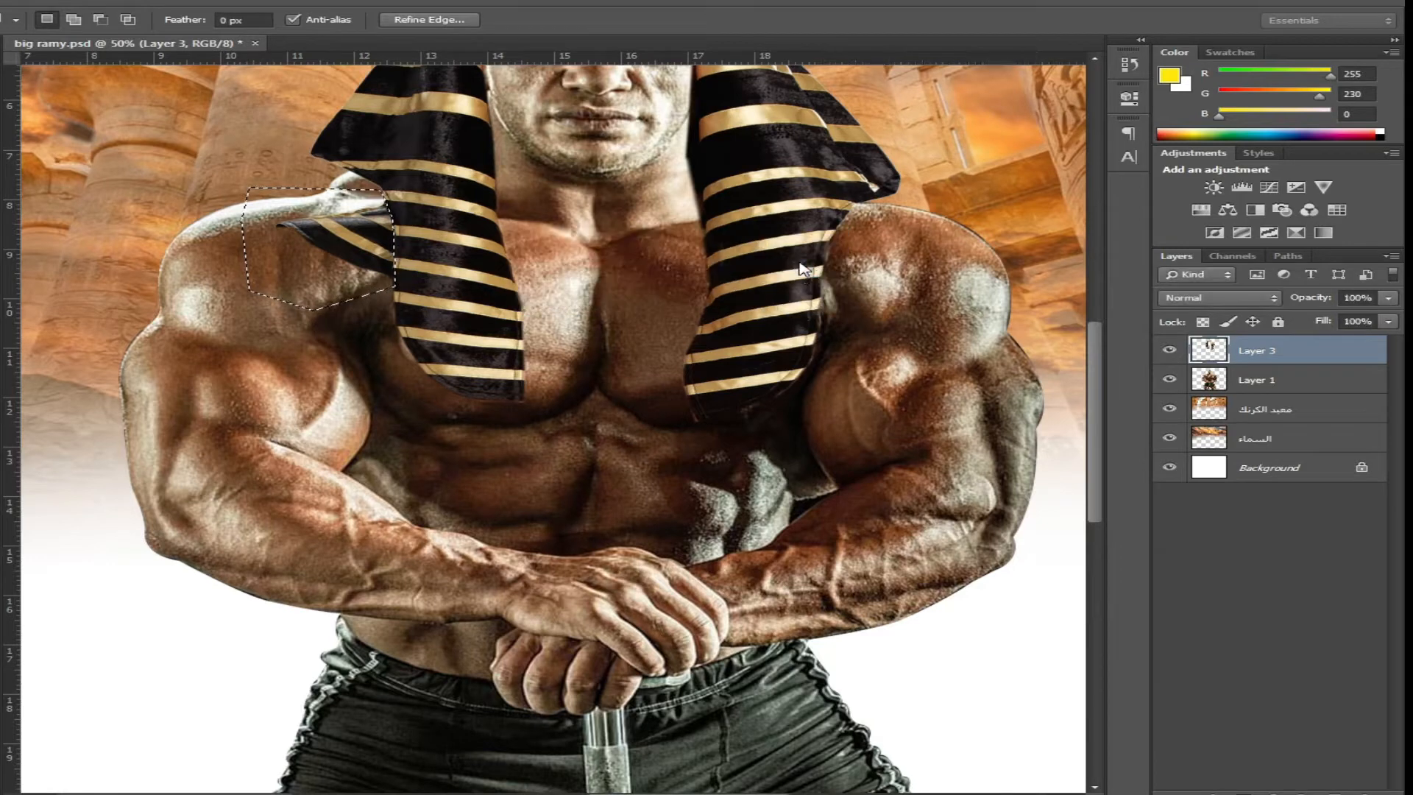
key("Delete")
Nudge the headdress slightly left to align it with the face and save the document
key("ctrl+minus")
key("ctrl+minus")
key("ctrl+minus")
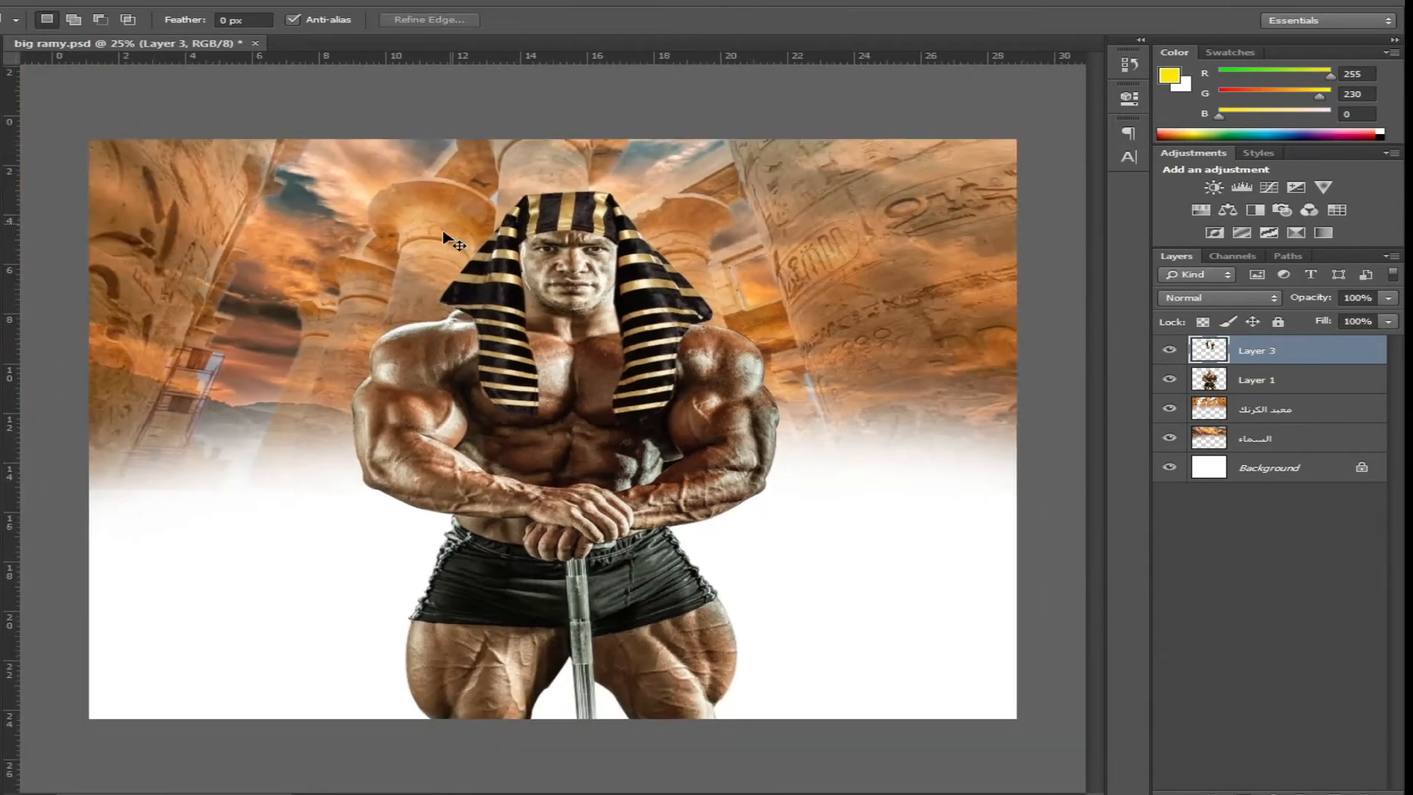
key("v")
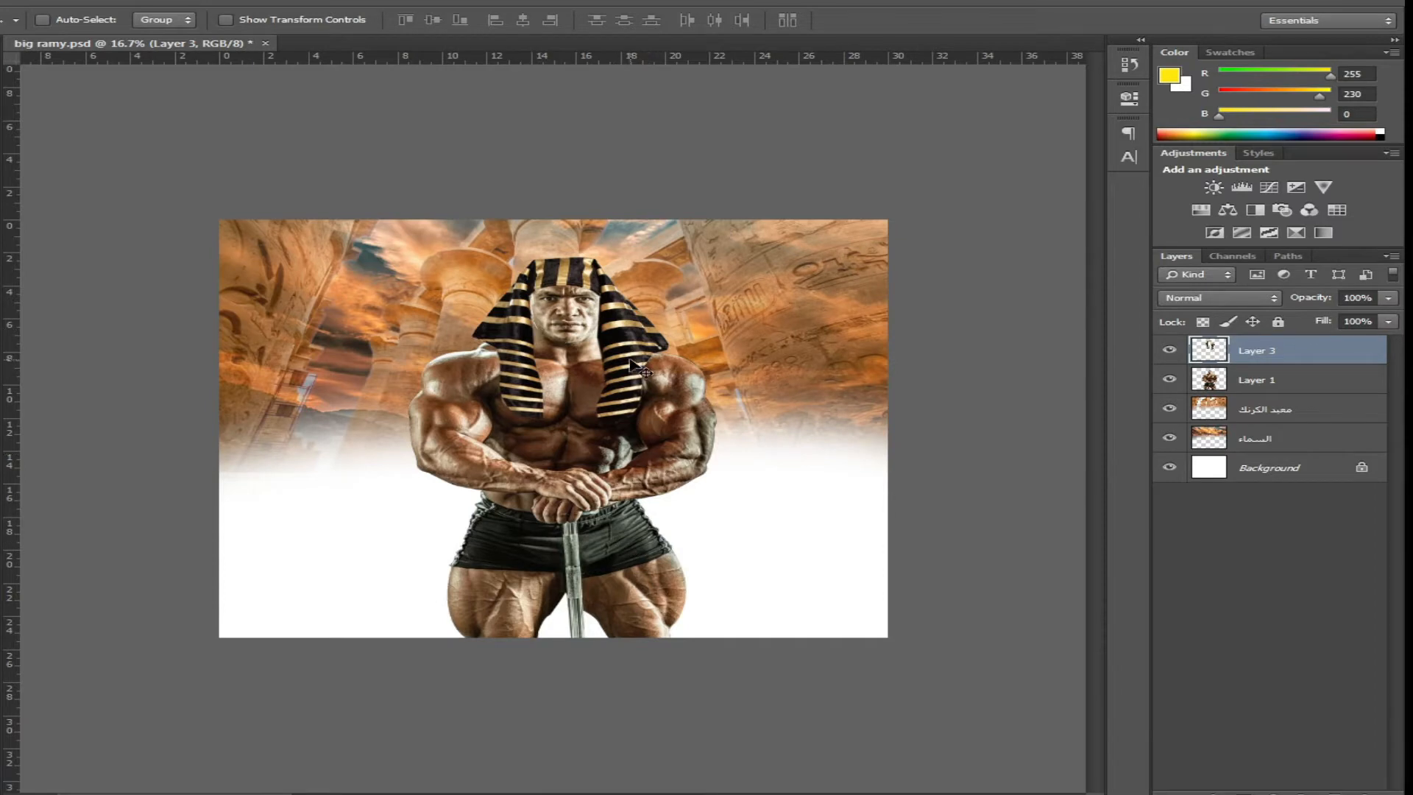
key("ctrl+plus")
left_click(707, 326)
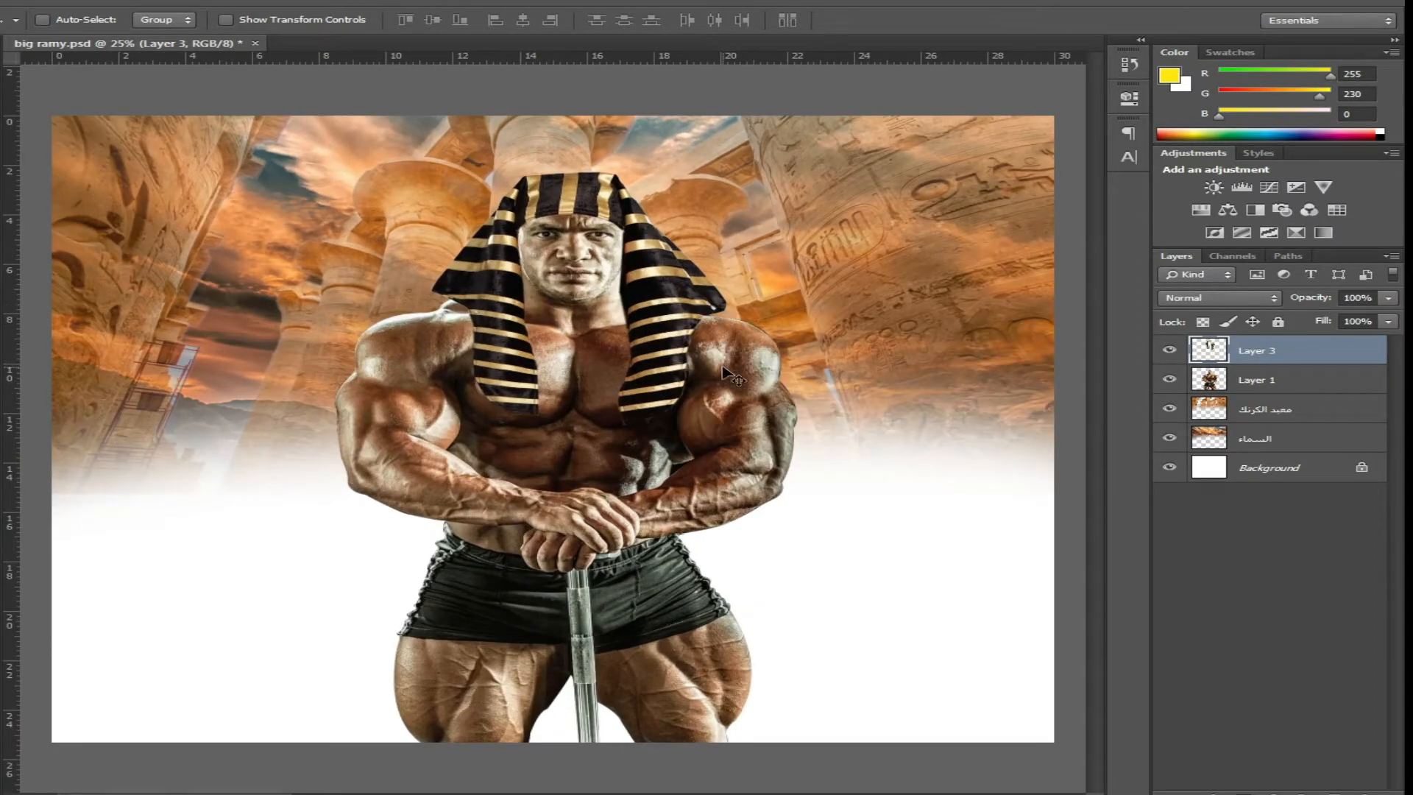
key("Left")
key("Left")
key("Left")
key("Left")
key("Left")
key("Left")
key("Left")
key("Left")
key("Left")
key("Left")
key("Left")
key("Left")
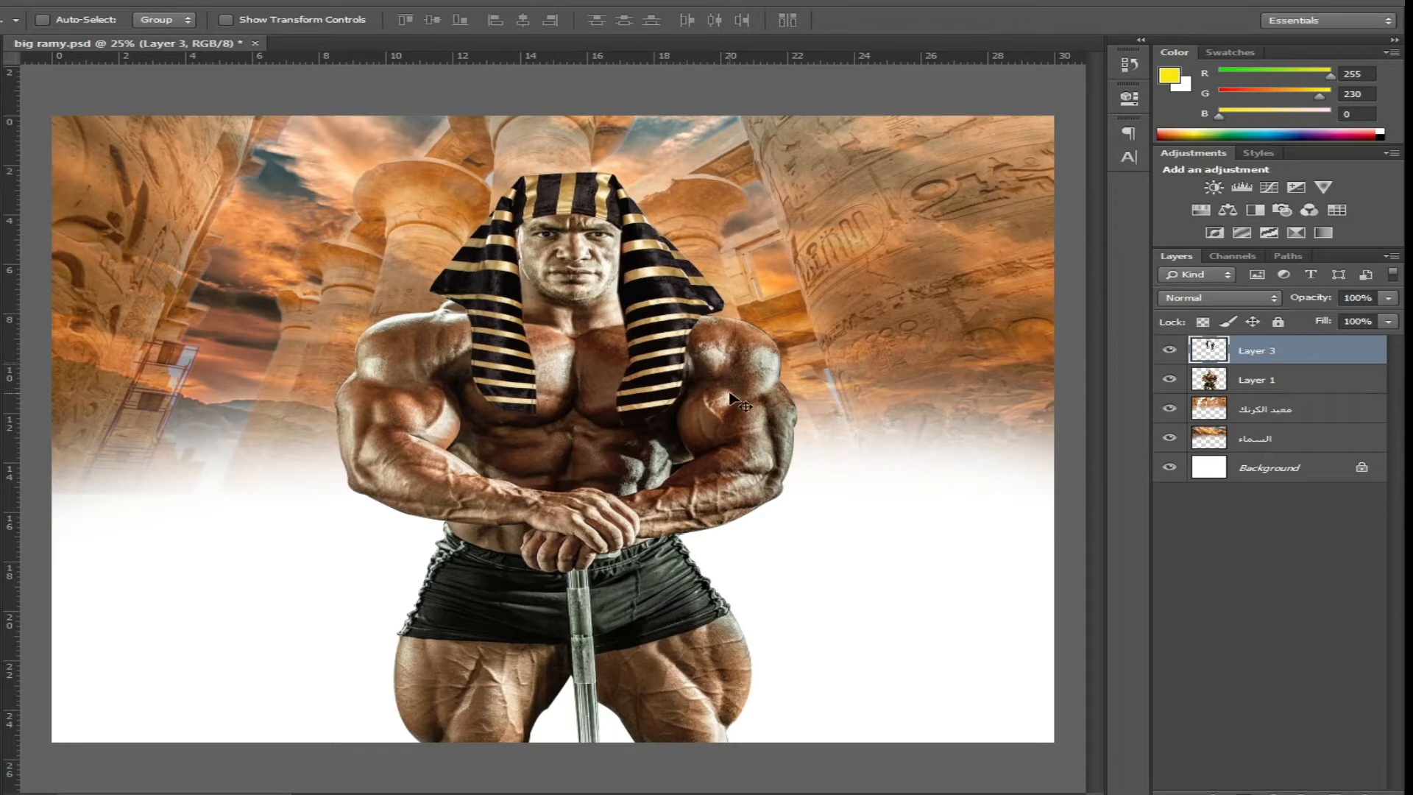
key("ctrl+s")
Switch to the ramy folder and bring the eg pyramids picture into the composite
key("alt+Tab")
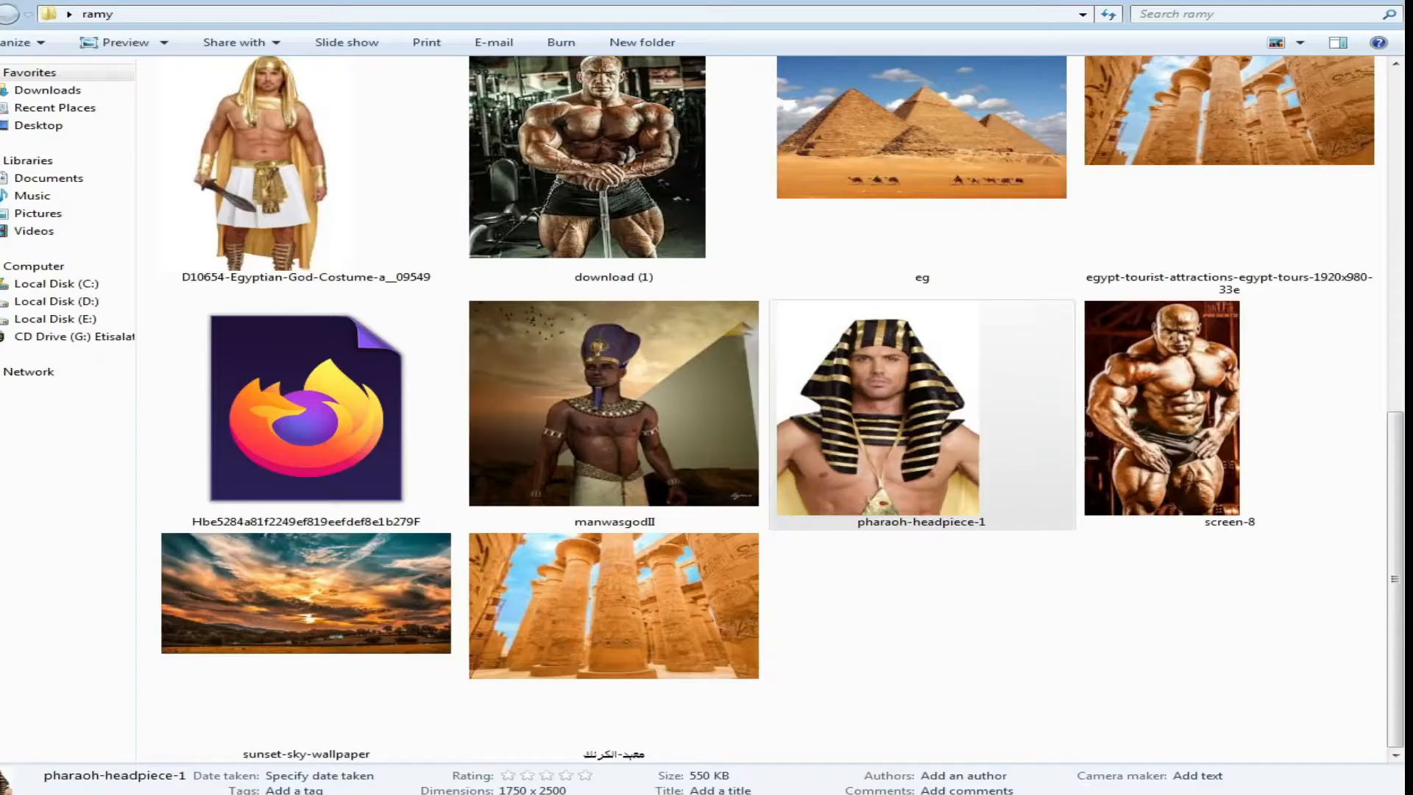
left_click(1020, 622)
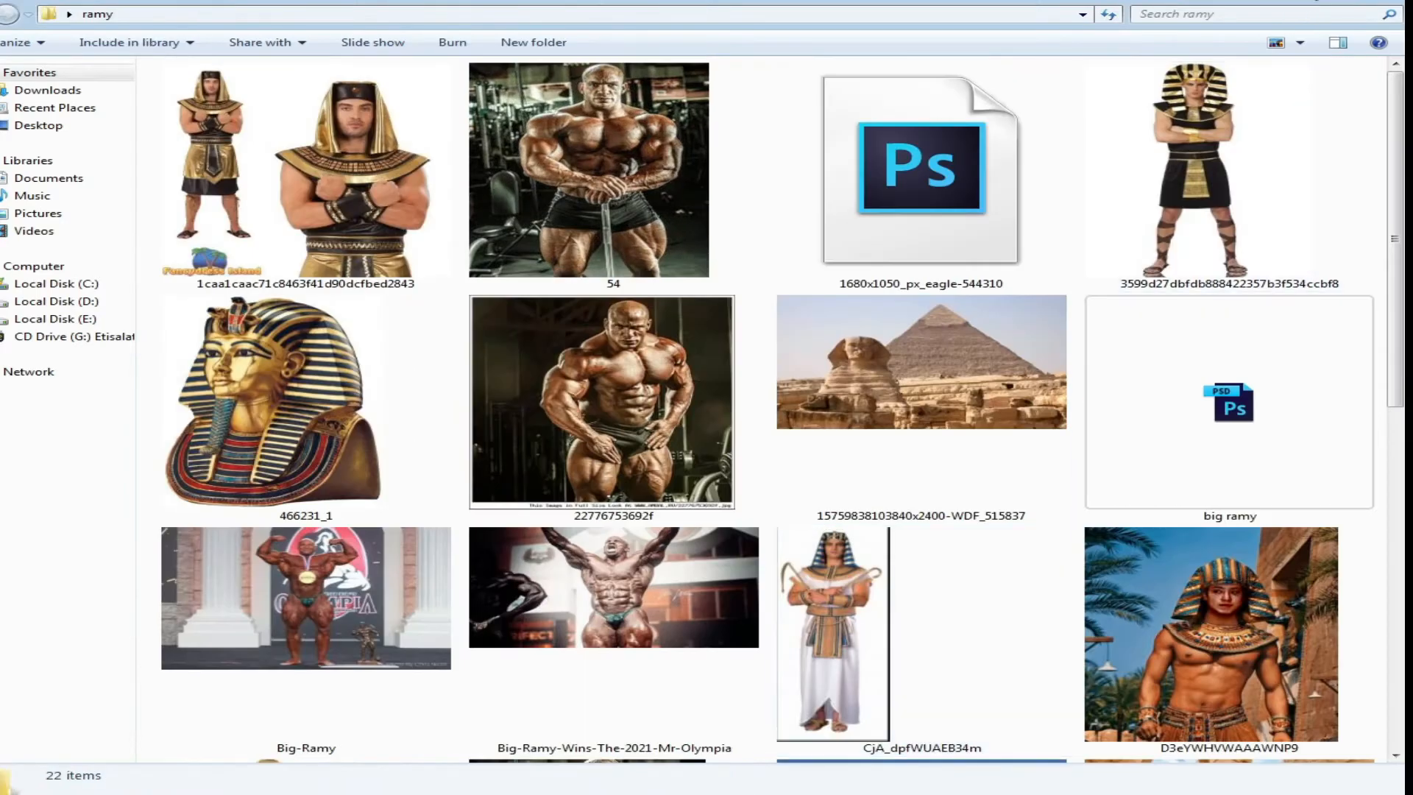
key("alt+Tab")
key("alt+Tab")
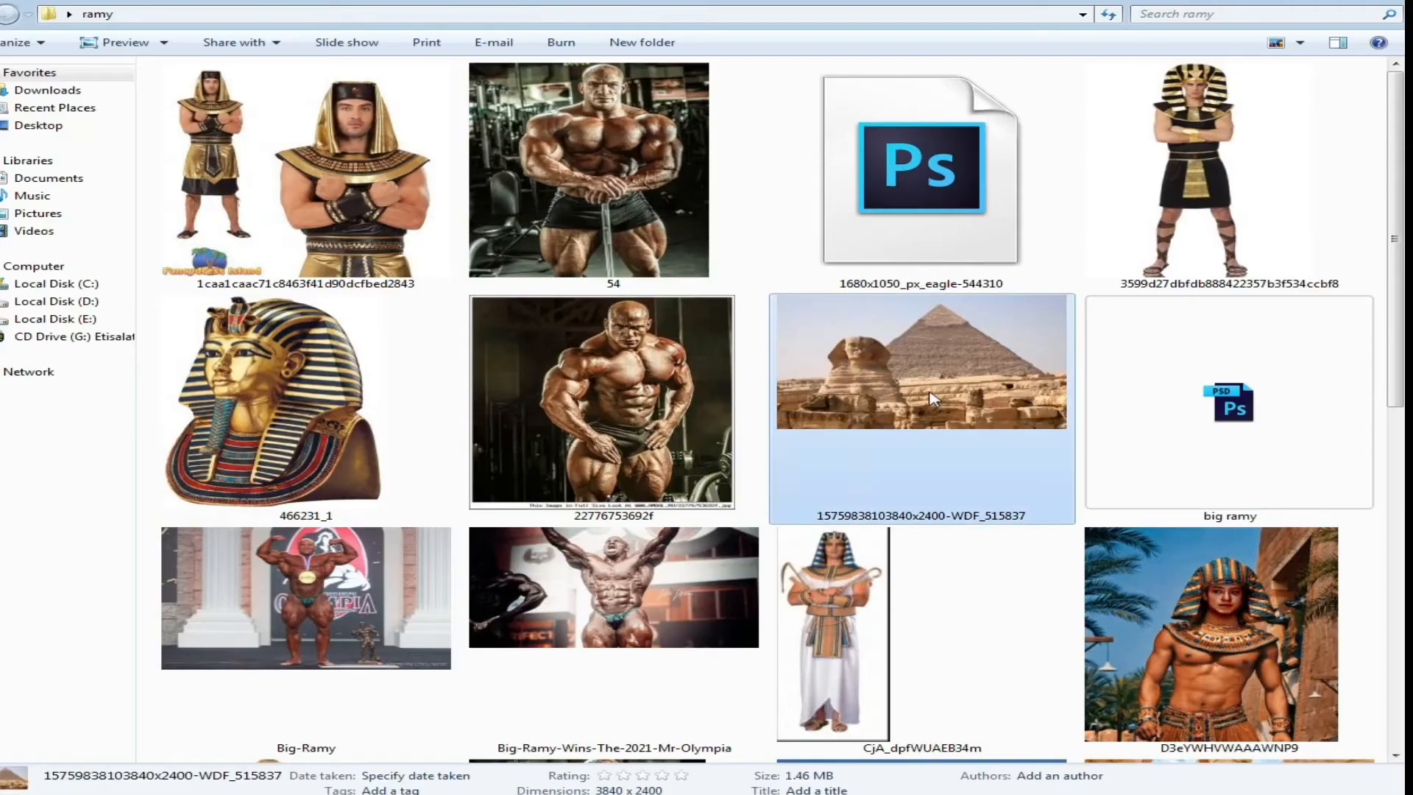
scroll(924, 312, "down", 5)
left_click_drag(923, 213, 540, 571)
Scale the pyramids picture to about 116% and move it over the bodybuilder's lower body
left_click_drag(822, 563, 1031, 667)
left_click_drag(919, 550, 942, 693)
left_click_drag(302, 438, 433, 484)
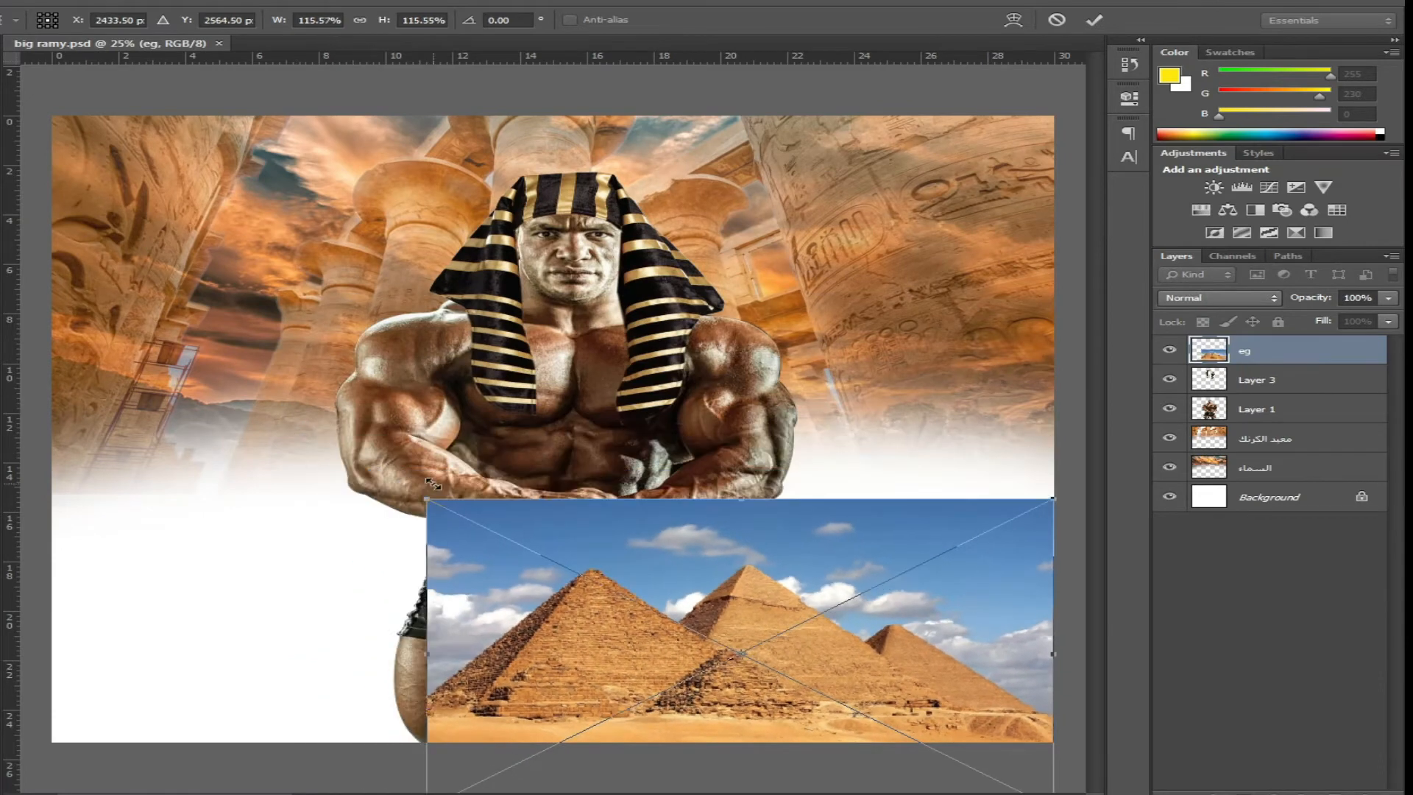
key("Return")
left_click_drag(934, 599, 771, 526)
key("alt+l")
key("Escape")
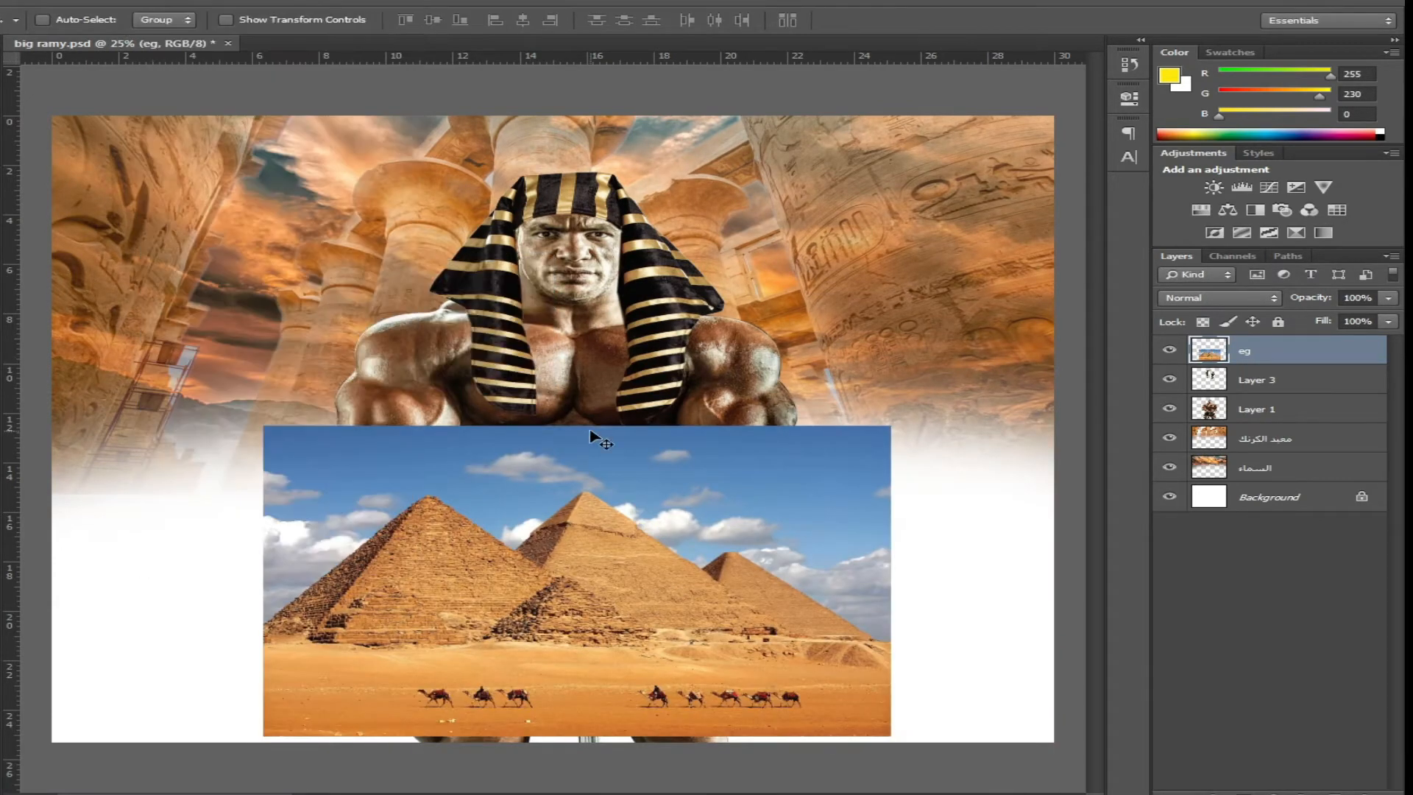
Cut the pyramids and sand out of their sky onto a new layer and delete the original eg layer
key("w")
left_click_drag(589, 442, 559, 485)
right_click(634, 477)
left_click(712, 506)
right_click(609, 259)
left_click(677, 307)
key("Return")
key("ctrl+j")
left_click(1299, 384)
key("Delete")
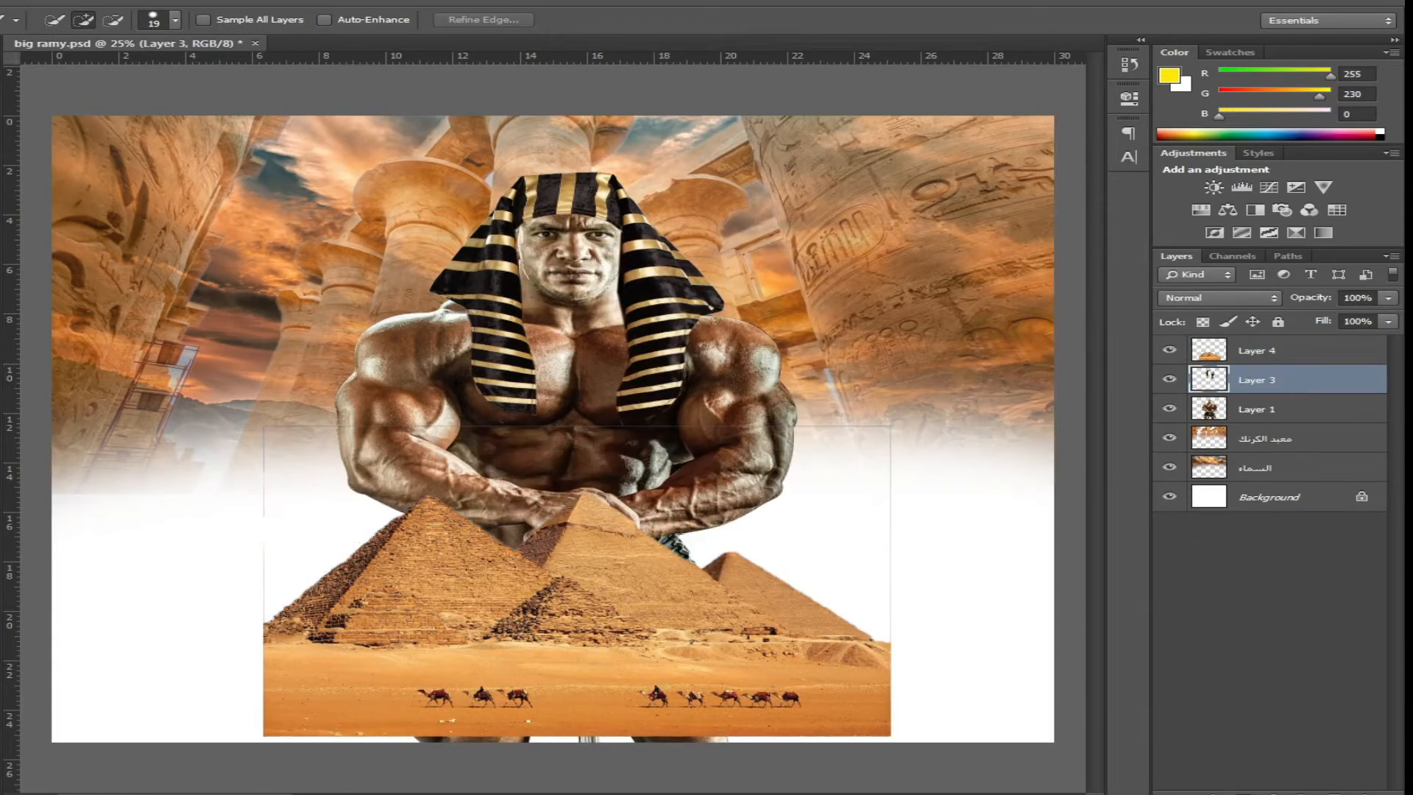
Marquee the faint leftover outline above the pyramids, clear it from Layer 4 and deselect
key("m")
left_click_drag(220, 446, 1003, 398)
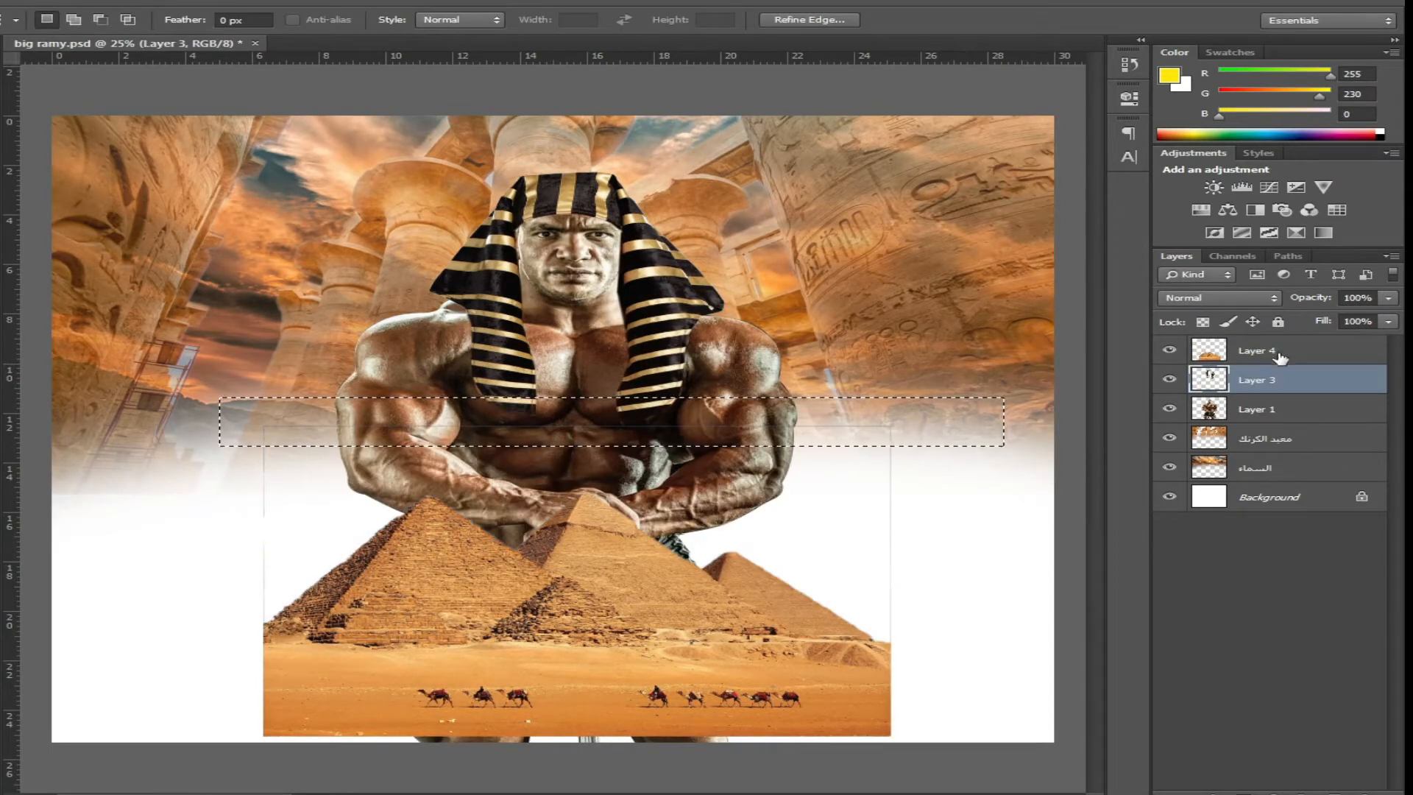
left_click(1256, 351)
key("ctrl+d")
Scale the pyramids to about 133% and move them down so their sand runs along the canvas's lower edge
key("ctrl+t")
left_click_drag(891, 427, 997, 486)
mouse_move(769, 620)
left_mouse_down()
mouse_move(757, 644)
mouse_move(769, 646)
left_mouse_up()
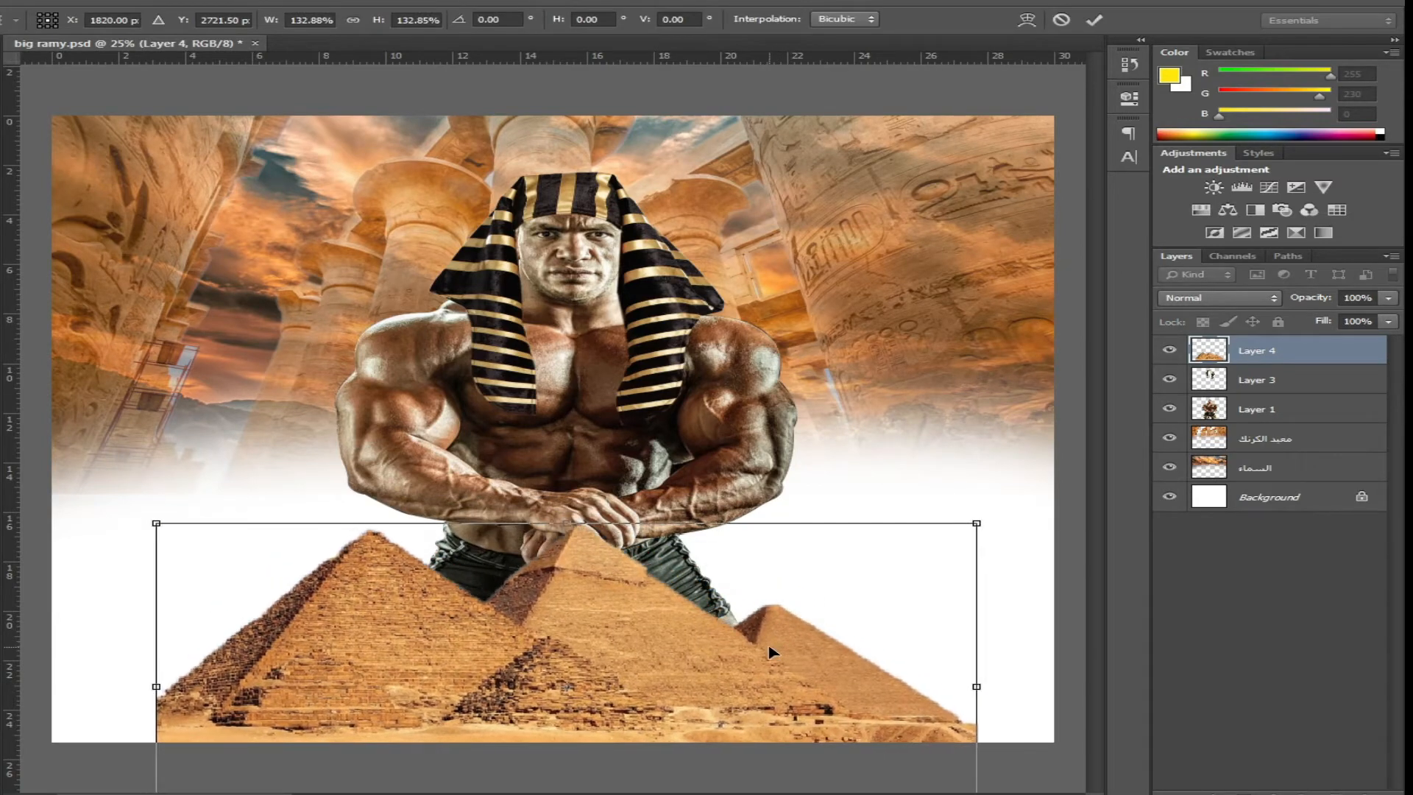
key("Return")
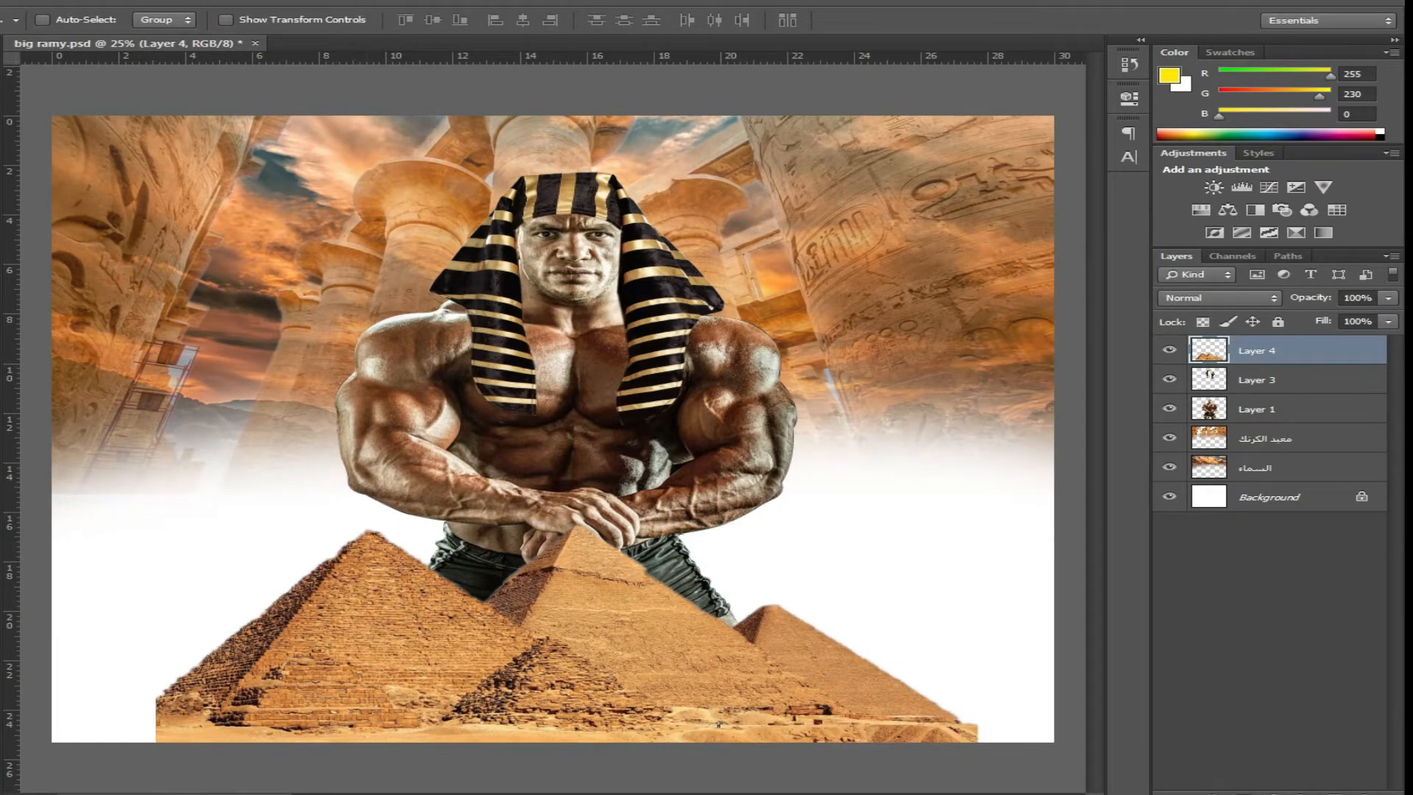
Fade the outer lower ends of the pyramids with a 349 px eraser at 0% hardness
key("e")
right_click(213, 592)
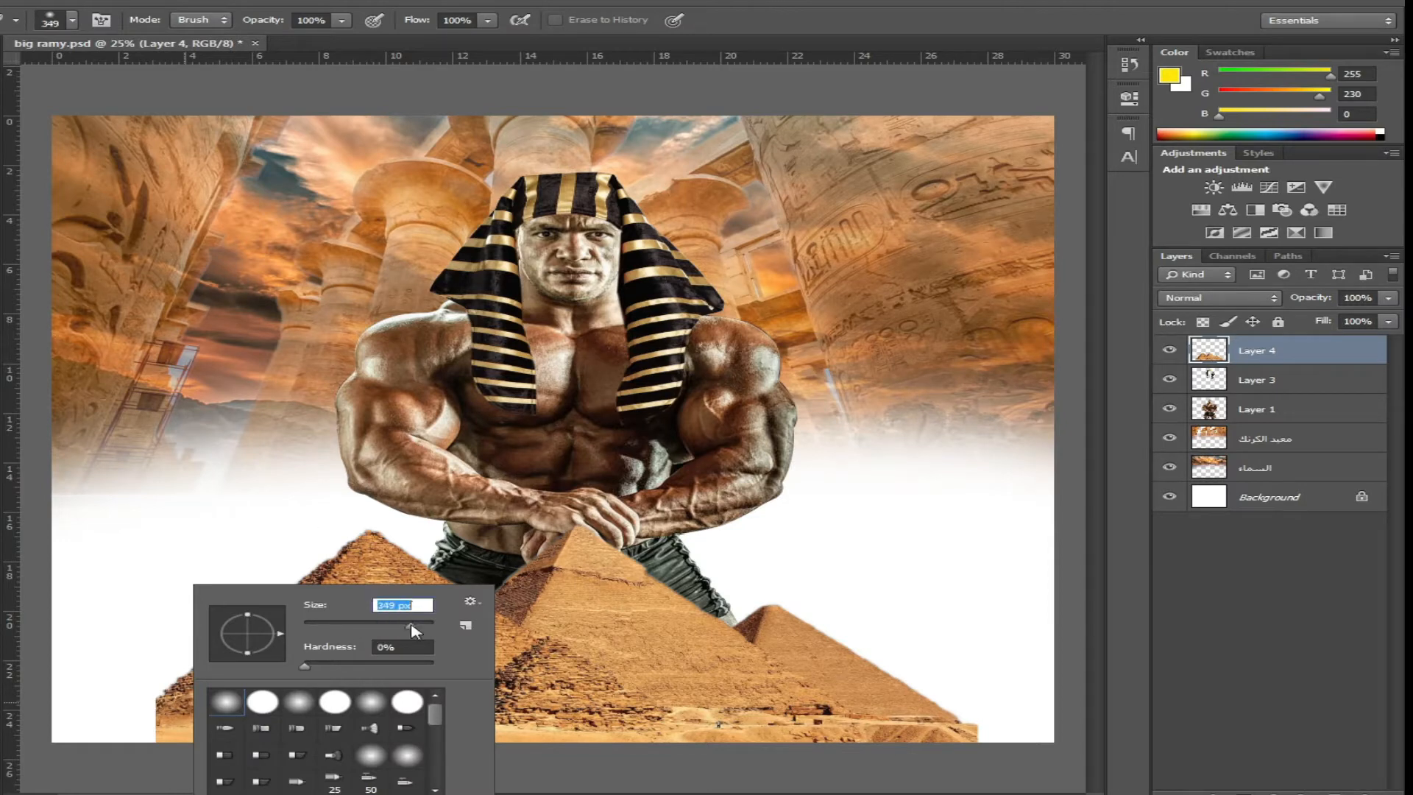
left_click(142, 688)
left_click_drag(151, 725, 114, 740)
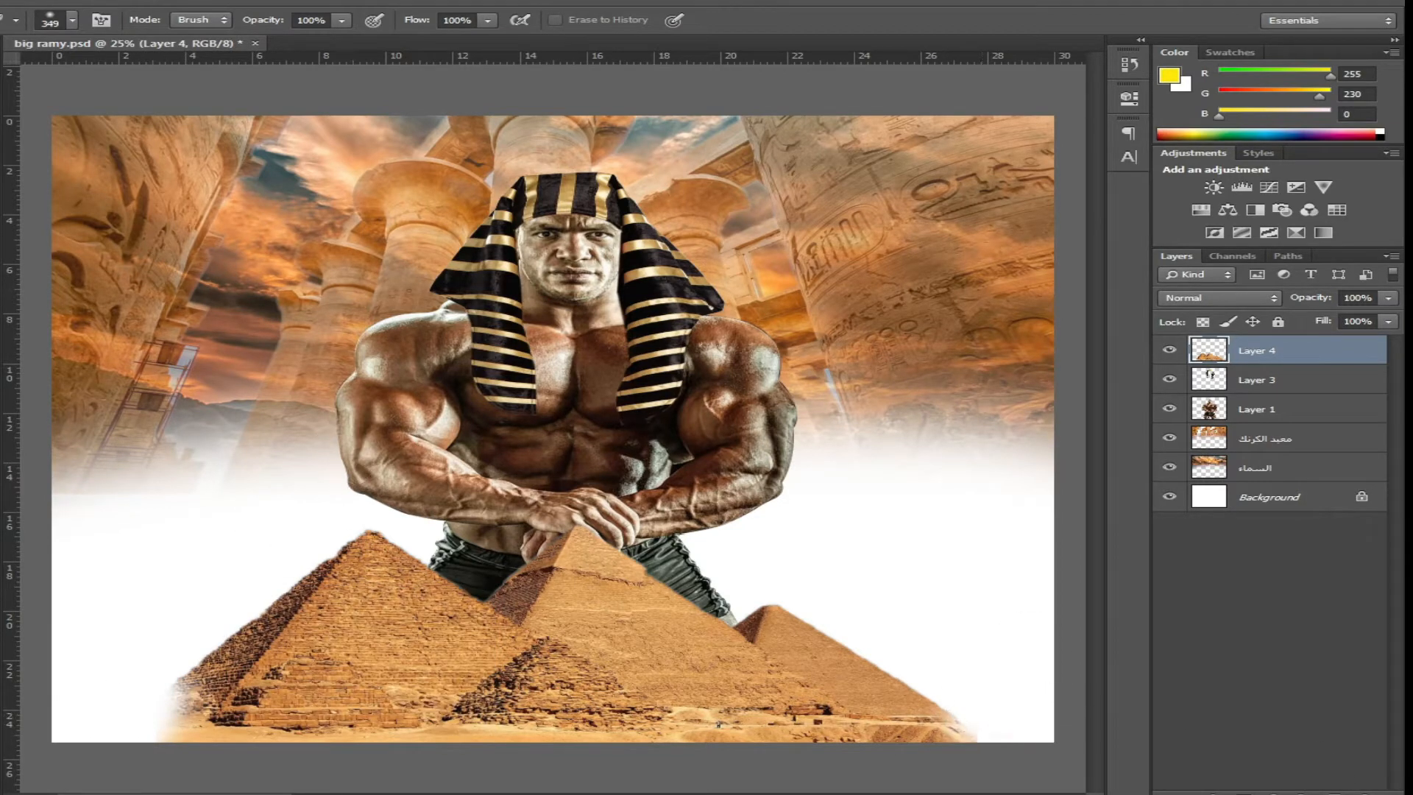
Hide the pyramids layer to uncover the bodybuilder's clasped hands
key("v")
left_click(1169, 352)
key("ctrl+plus")
key("ctrl+plus")
key("ctrl+plus")
key("ctrl+plus")
key("ctrl+plus")
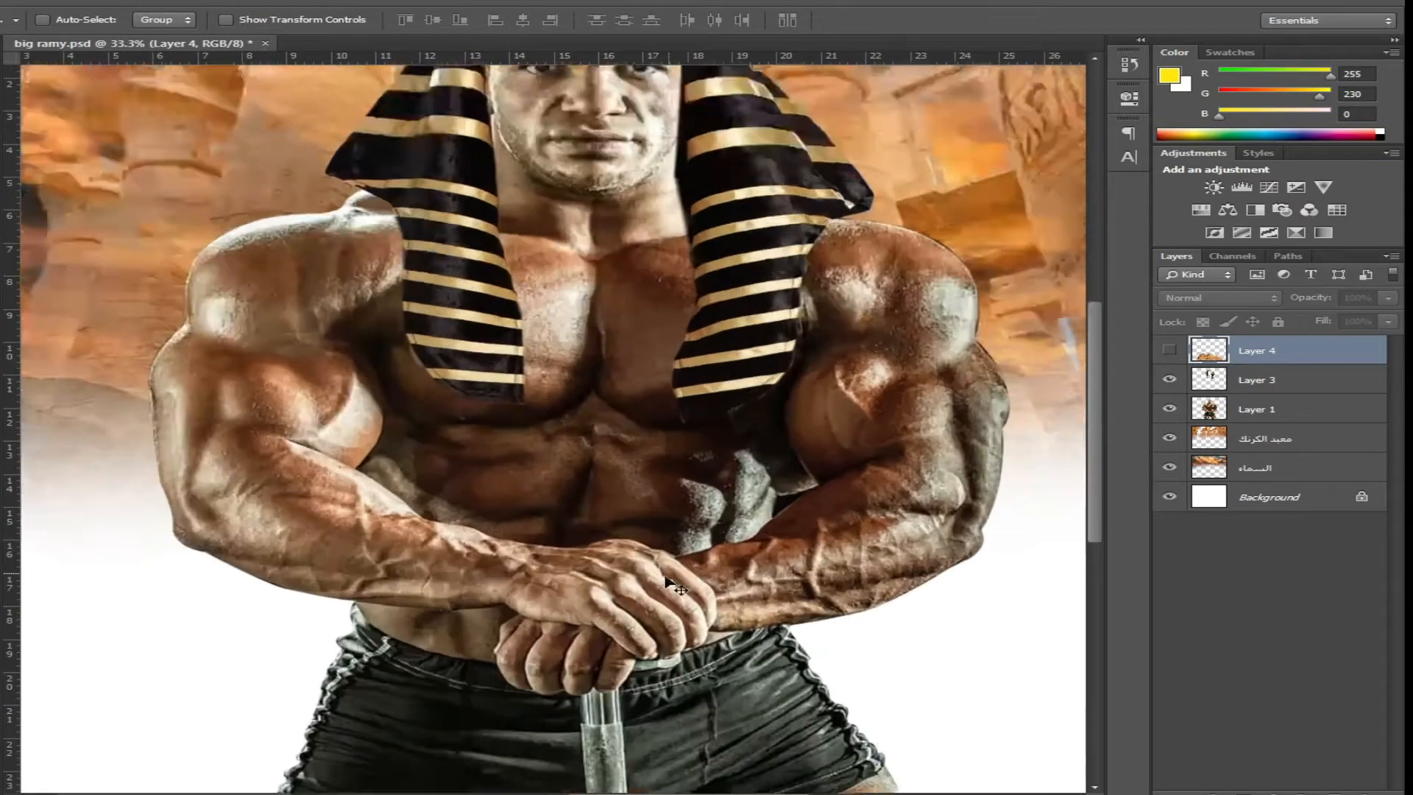
left_click_drag(653, 593, 377, 330)
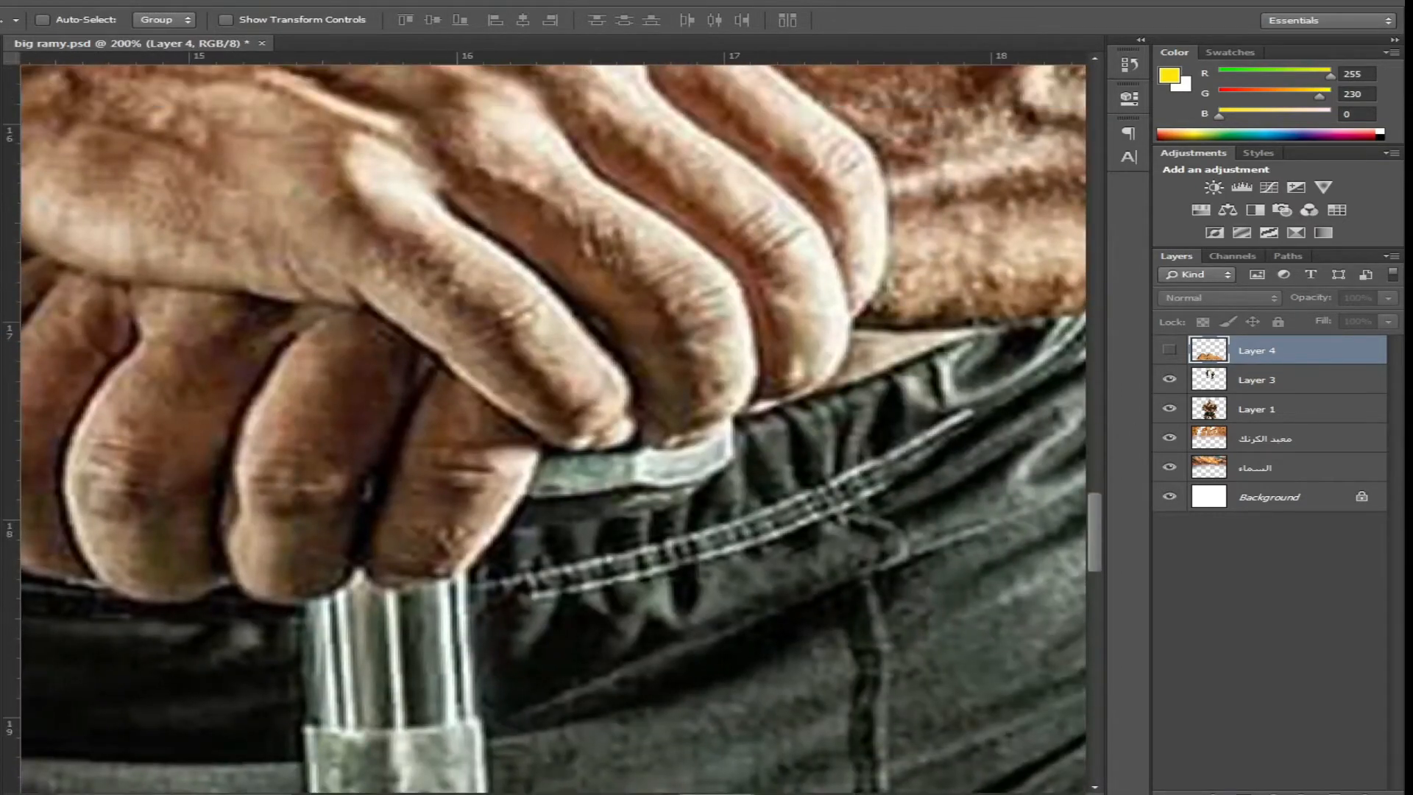
Outline the bodybuilder's clasped hands with a Polygonal Lasso selection, following the fingers, knuckles and wrist
key("l")
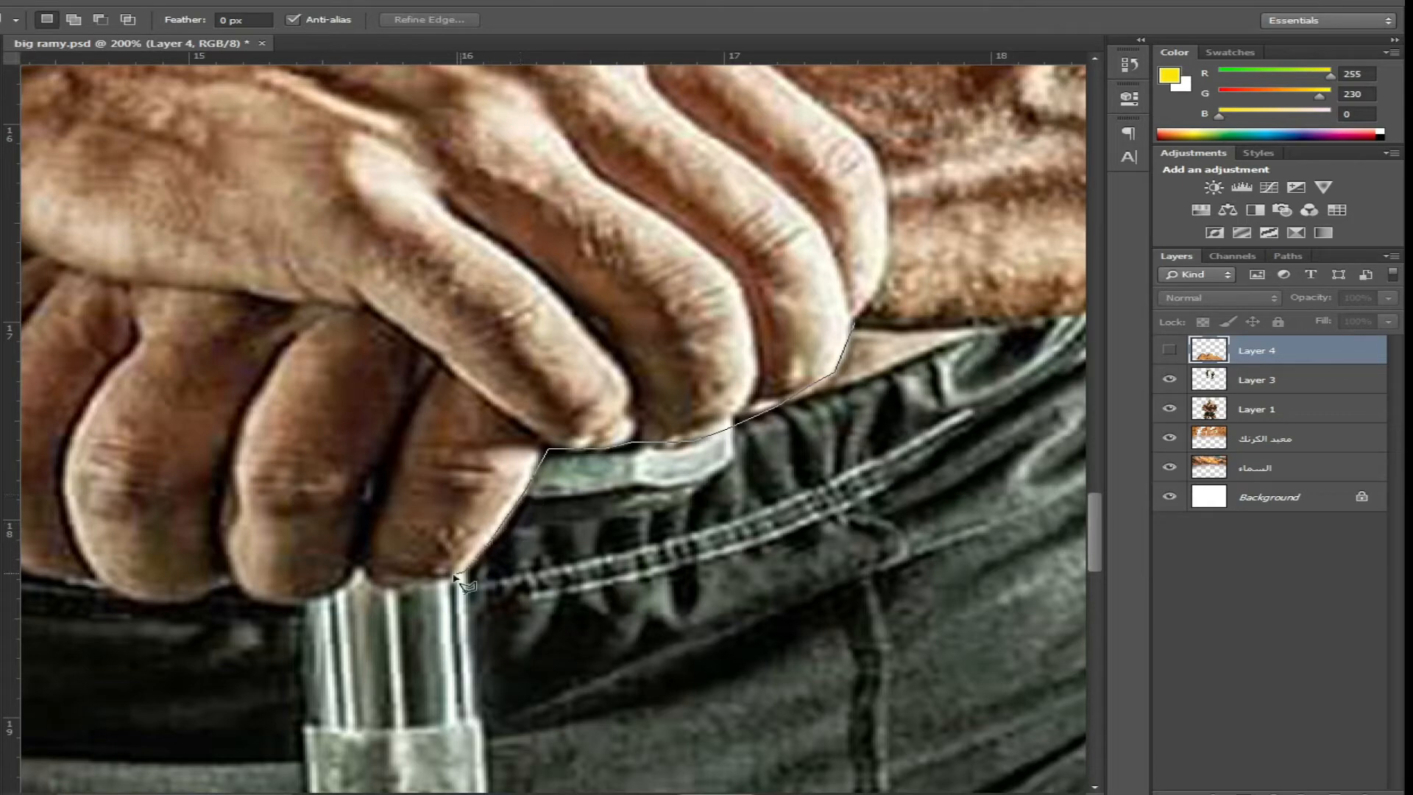
left_click_drag(170, 593, 533, 569)
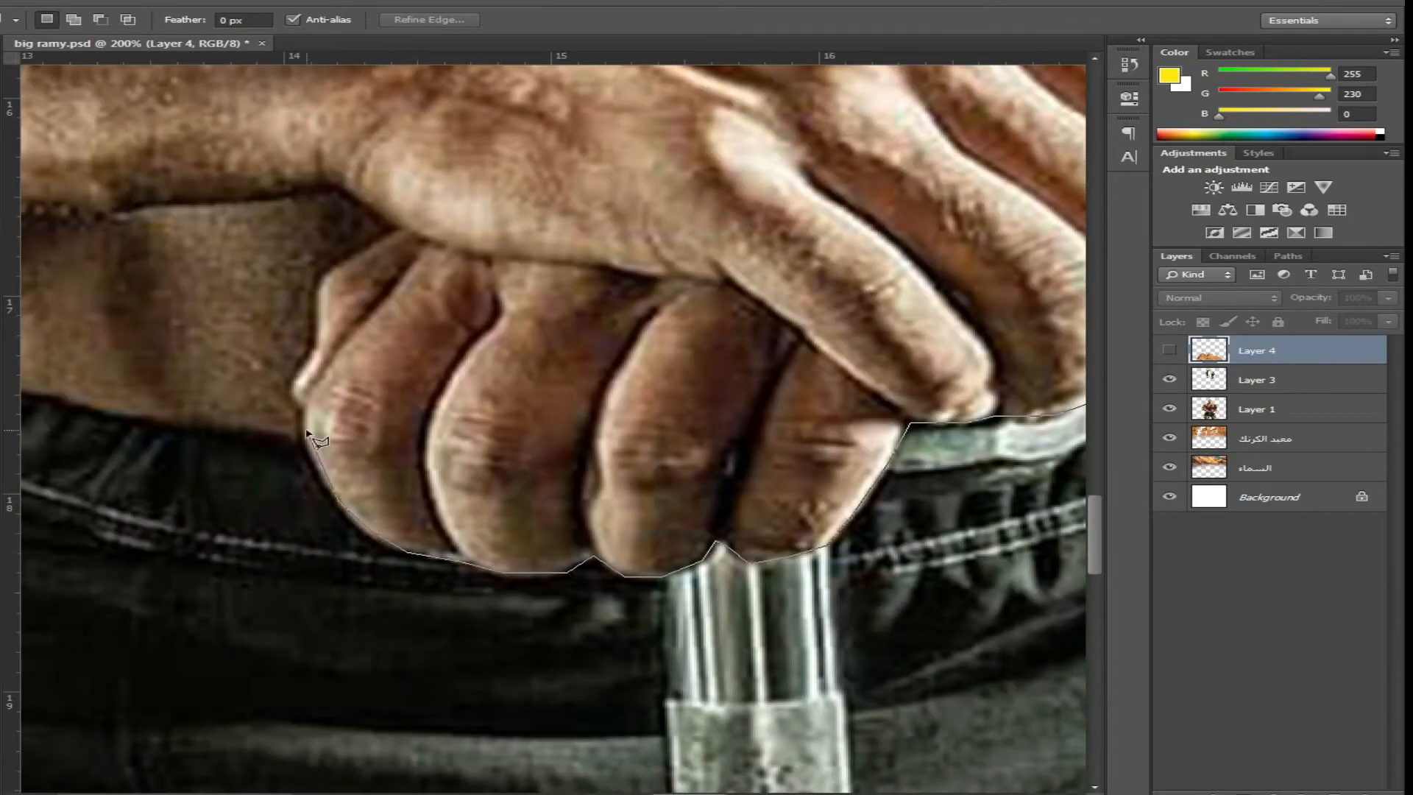
left_click_drag(415, 153, 358, 416)
left_click(285, 460)
left_click(349, 186)
left_click(724, 172)
left_click(847, 176)
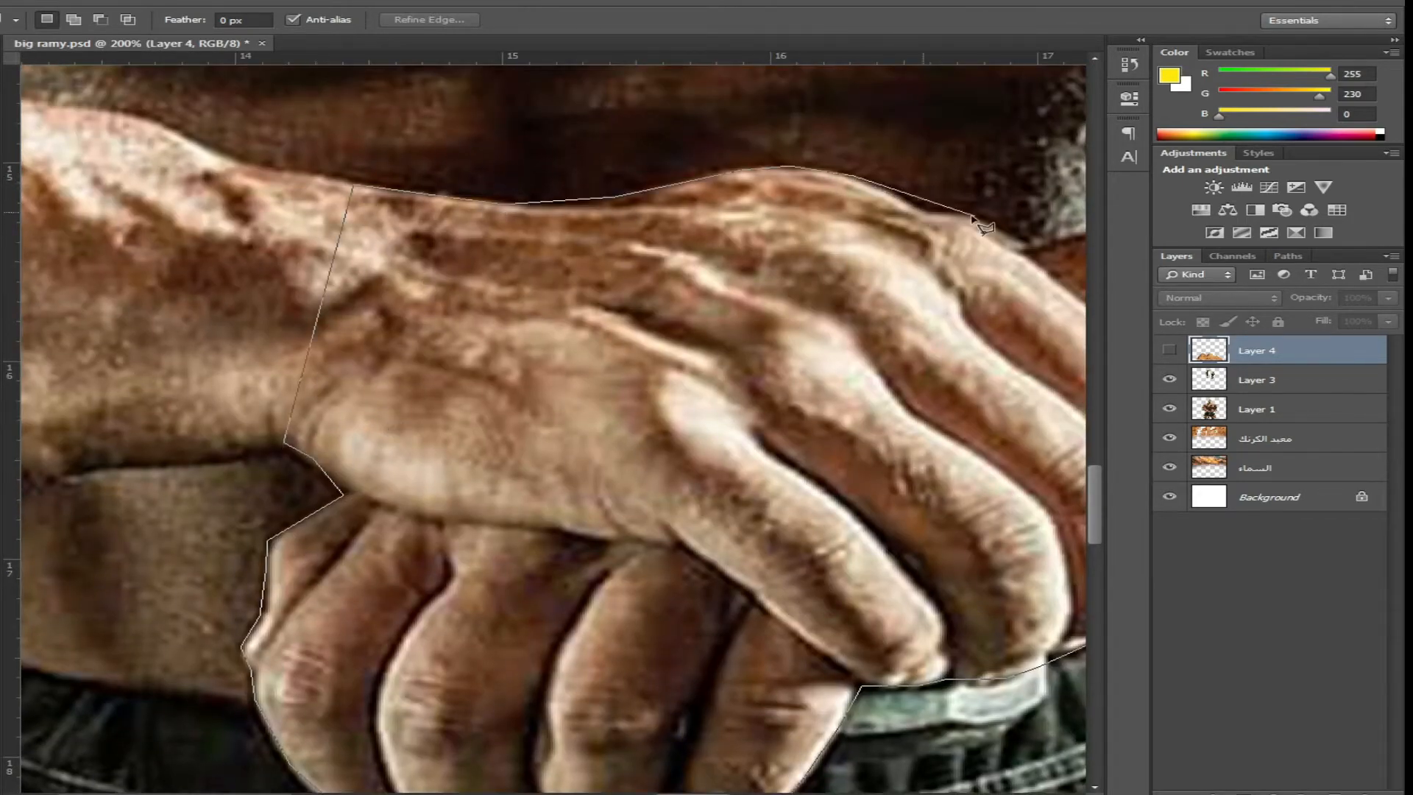
left_click_drag(969, 221, 605, 246)
left_click(820, 409)
left_click(828, 478)
left_click(822, 553)
left_click(797, 586)
Copy the selected hands from Layer 1 onto a new layer
key("ctrl+0")
left_click(1257, 410)
right_click(593, 490)
left_click(659, 226)
left_click(800, 266)
key("ctrl+j")
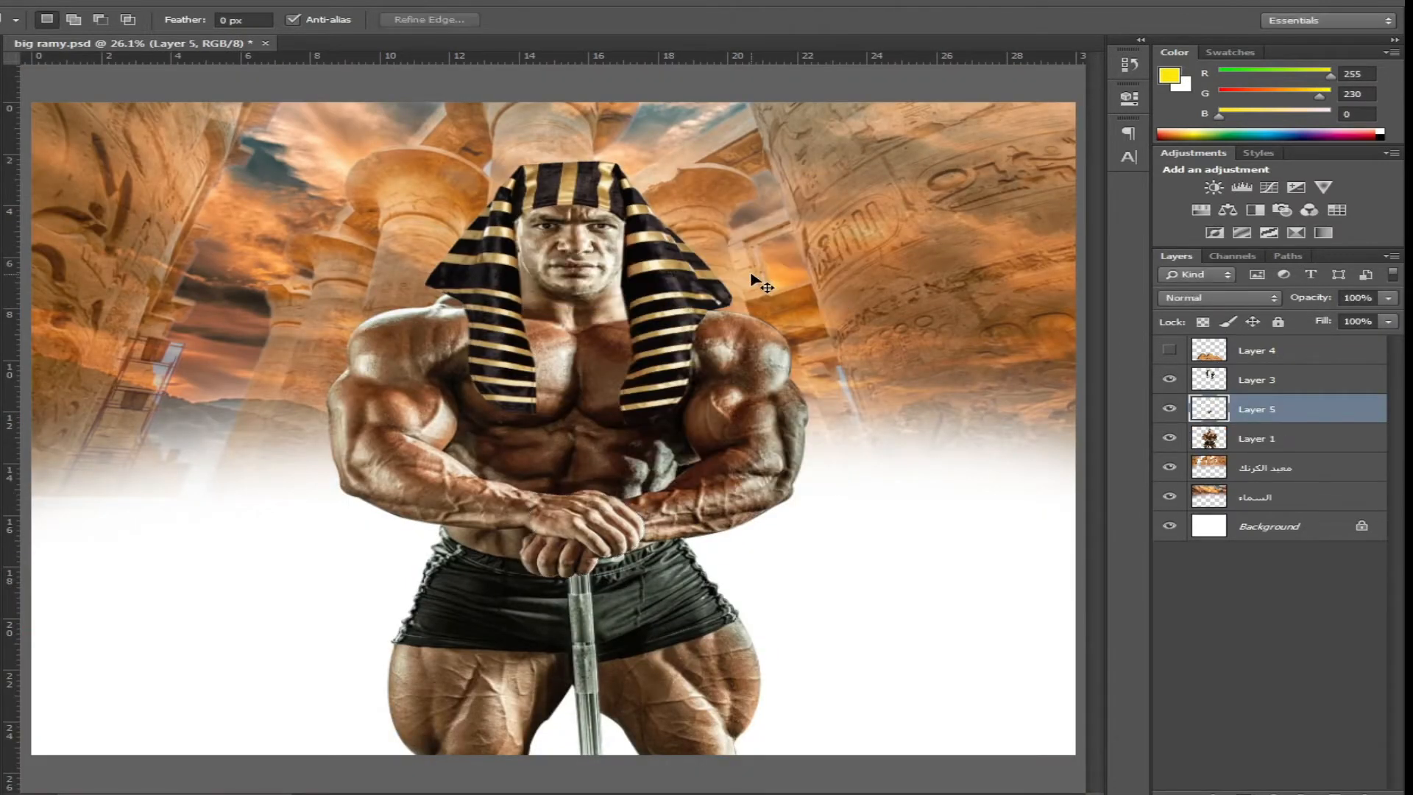
Show the pyramids layer again and place it beneath the copied hands in the layer order
left_click(1170, 351)
left_click(1271, 351)
key("ctrl+[")
key("ctrl+[")
Move the headdress layer directly above Layer 1 and link it with Layer 1
left_click(1252, 353)
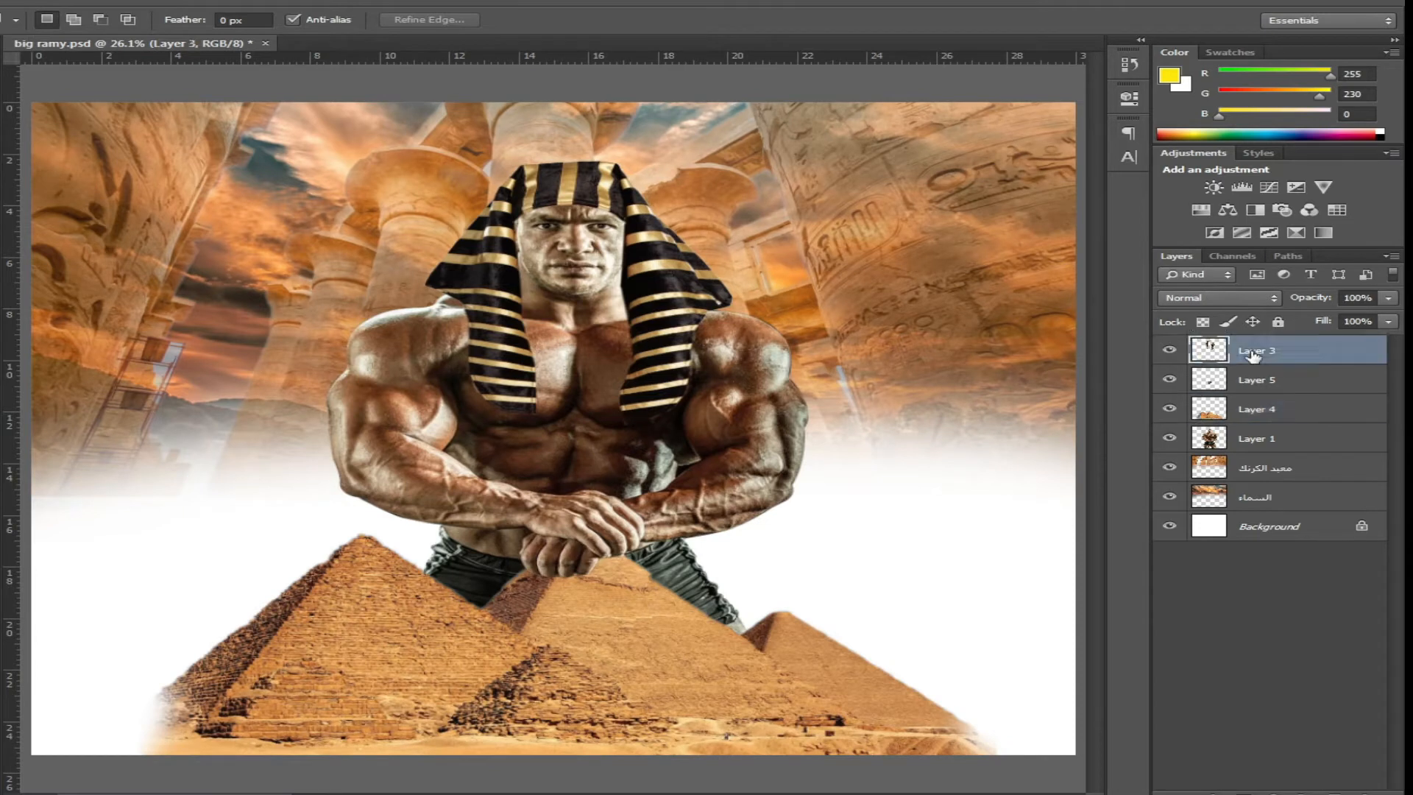
key("ctrl+[")
key("ctrl+[")
key("ctrl+[")
key("ctrl+]")
left_click(1283, 439, "ctrl")
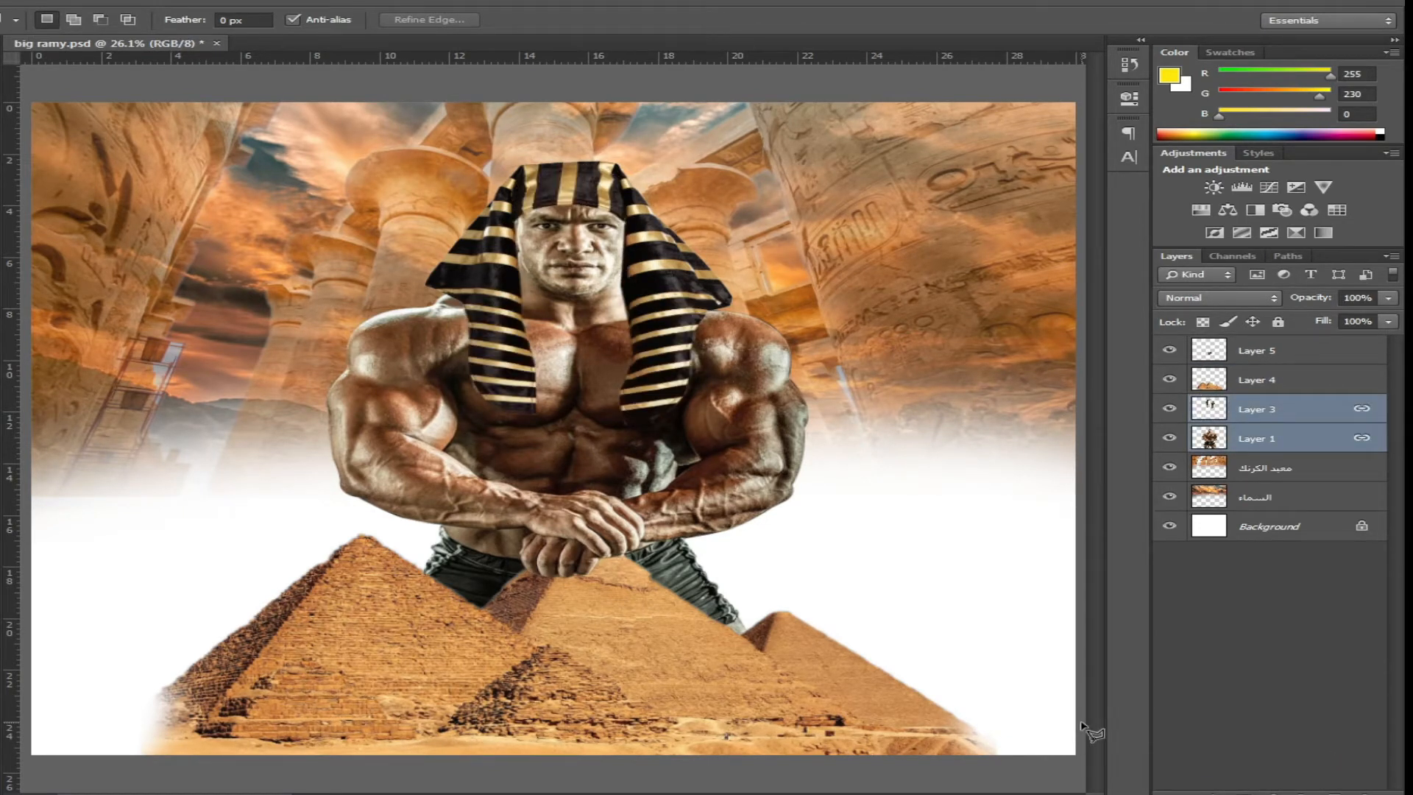
key("v")
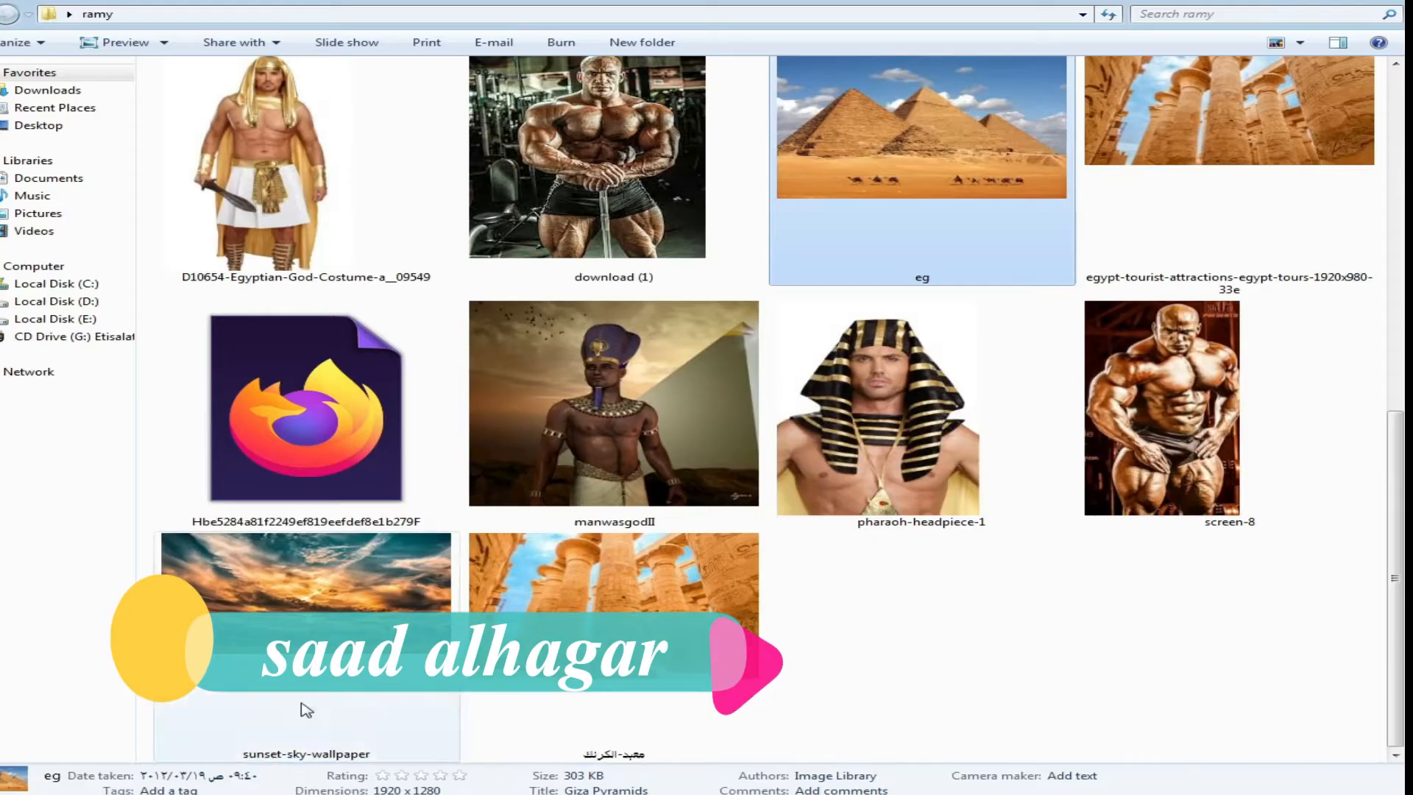
scroll(873, 589, "up", 5)
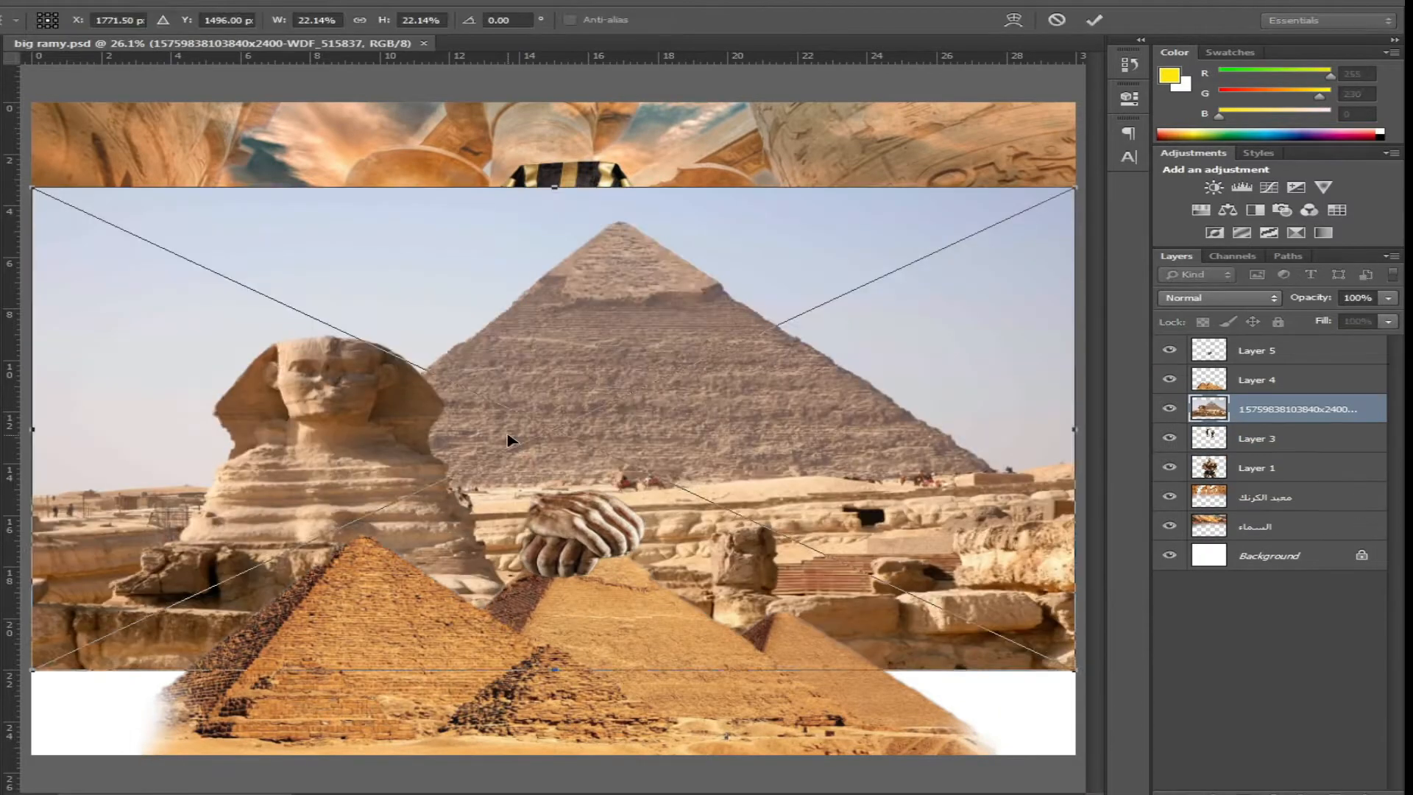
key("Return")
key("ctrl+bracketleft")
key("ctrl+bracketleft")
left_click_drag(957, 516, 799, 490)
Select the sky in the sphinx picture, rasterize the layer and delete the sky
key("w")
left_click_drag(258, 272, 877, 271)
key("Delete")
left_click(662, 301)
left_click(156, 2)
mouse_move(294, 266)
left_click(514, 368)
key("Delete")
key("ctrl+d")
Erase the surroundings to the right of the sphinx and move it down beside the pyramids
key("v")
key("e")
left_click_drag(929, 532, 919, 686)
right_click(852, 587)
left_click_drag(1073, 626, 1082, 625)
left_click_drag(942, 501, 736, 566)
left_click_drag(435, 541, 420, 522)
key("v")
left_click_drag(254, 515, 240, 585)
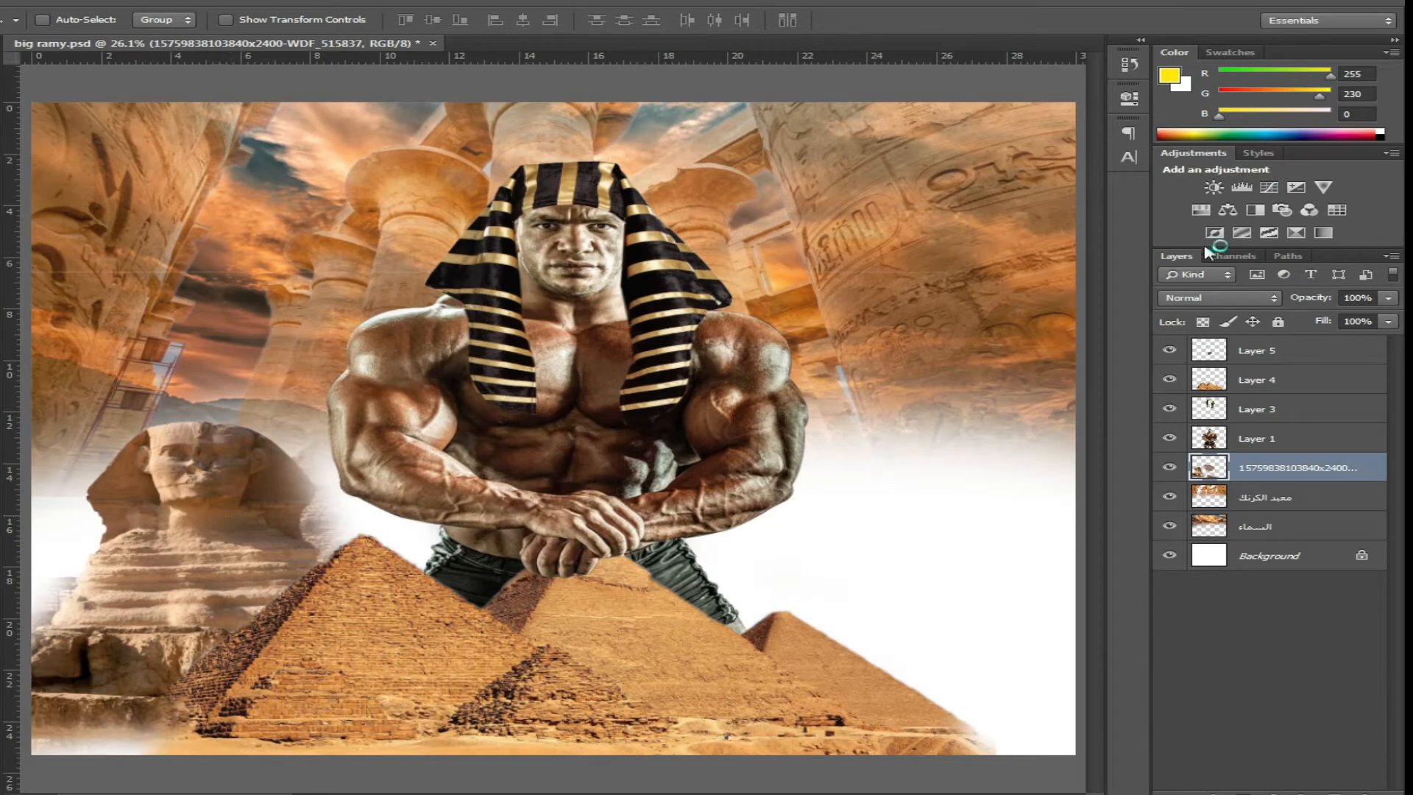
Darken the sphinx with a Curves adjustment clipped to its layer
left_click(1269, 187)
left_click_drag(959, 259, 969, 271)
left_click(931, 370)
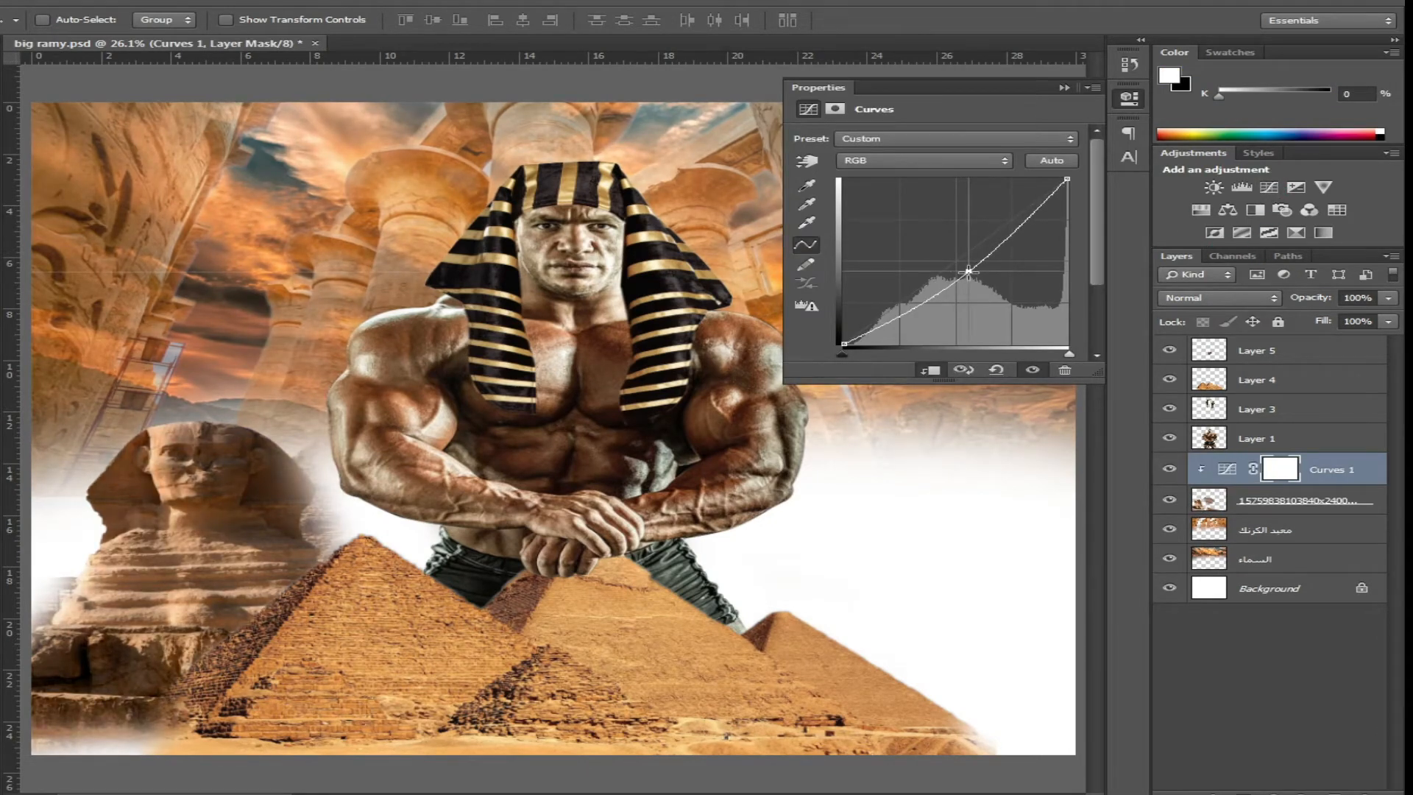
left_click(1130, 100)
Bring the Big-Ramy-Wins-The-2021-Mr-Olympia picture from the ramy folder into the composite
key("w")
right_click(185, 274)
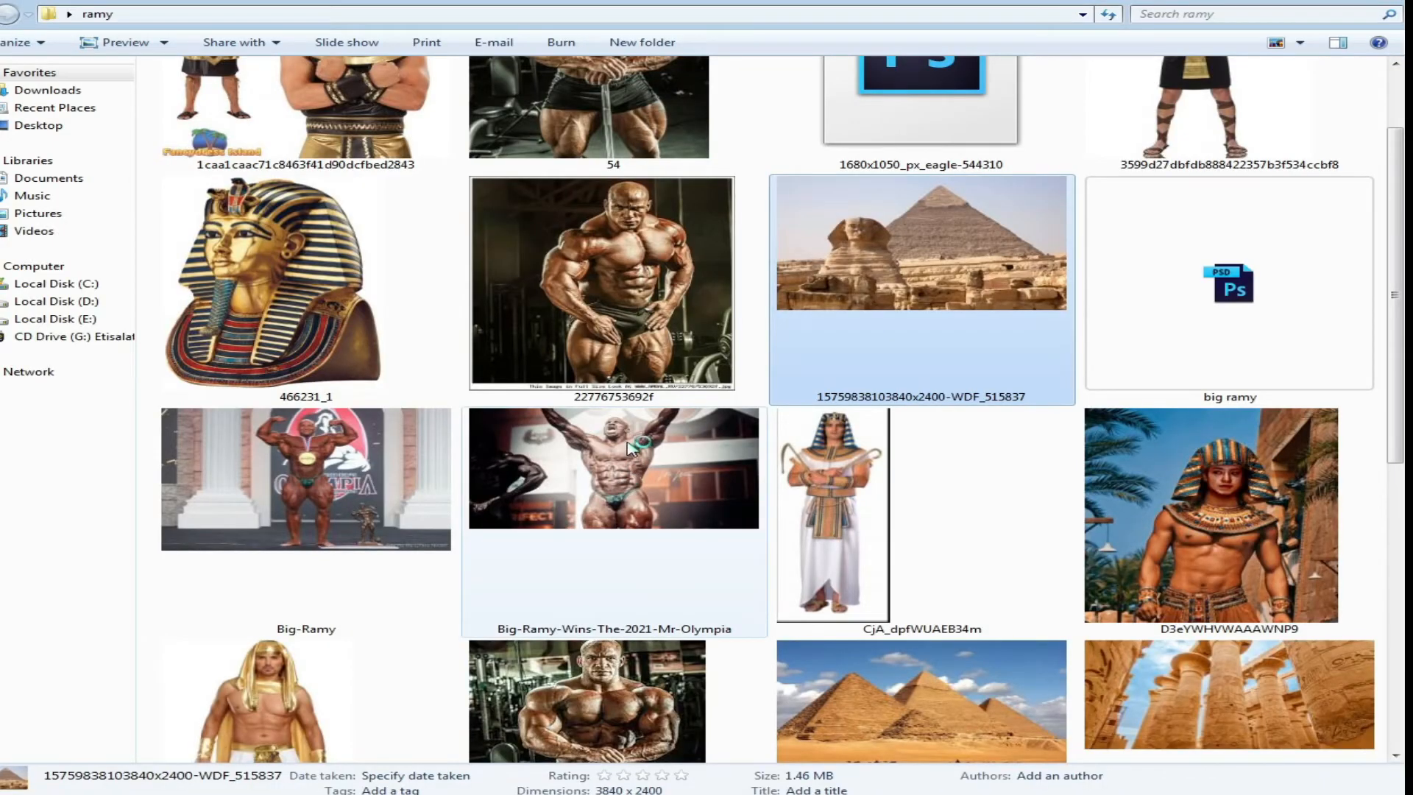
left_click(629, 449)
scroll(618, 515, "up", 2)
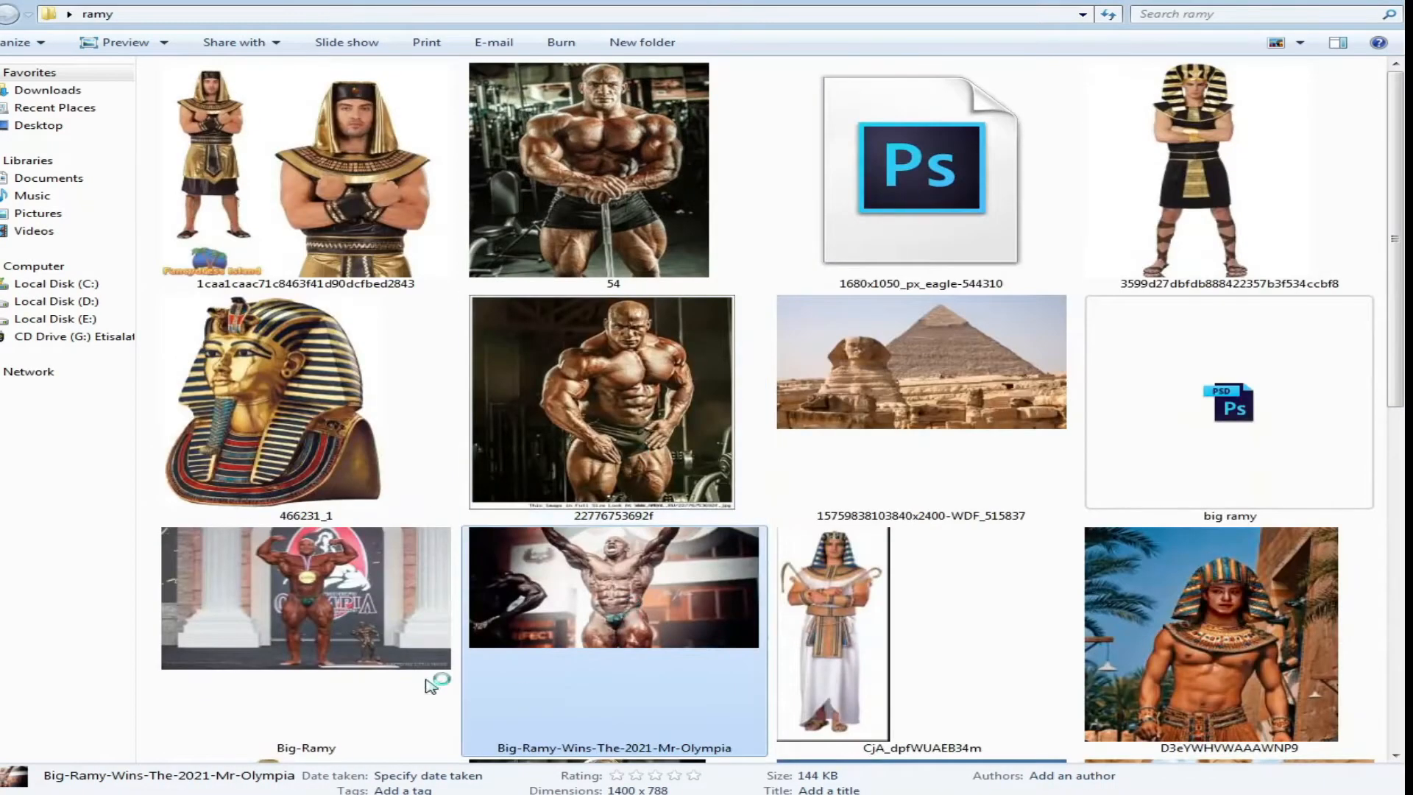
scroll(431, 684, "down", 2)
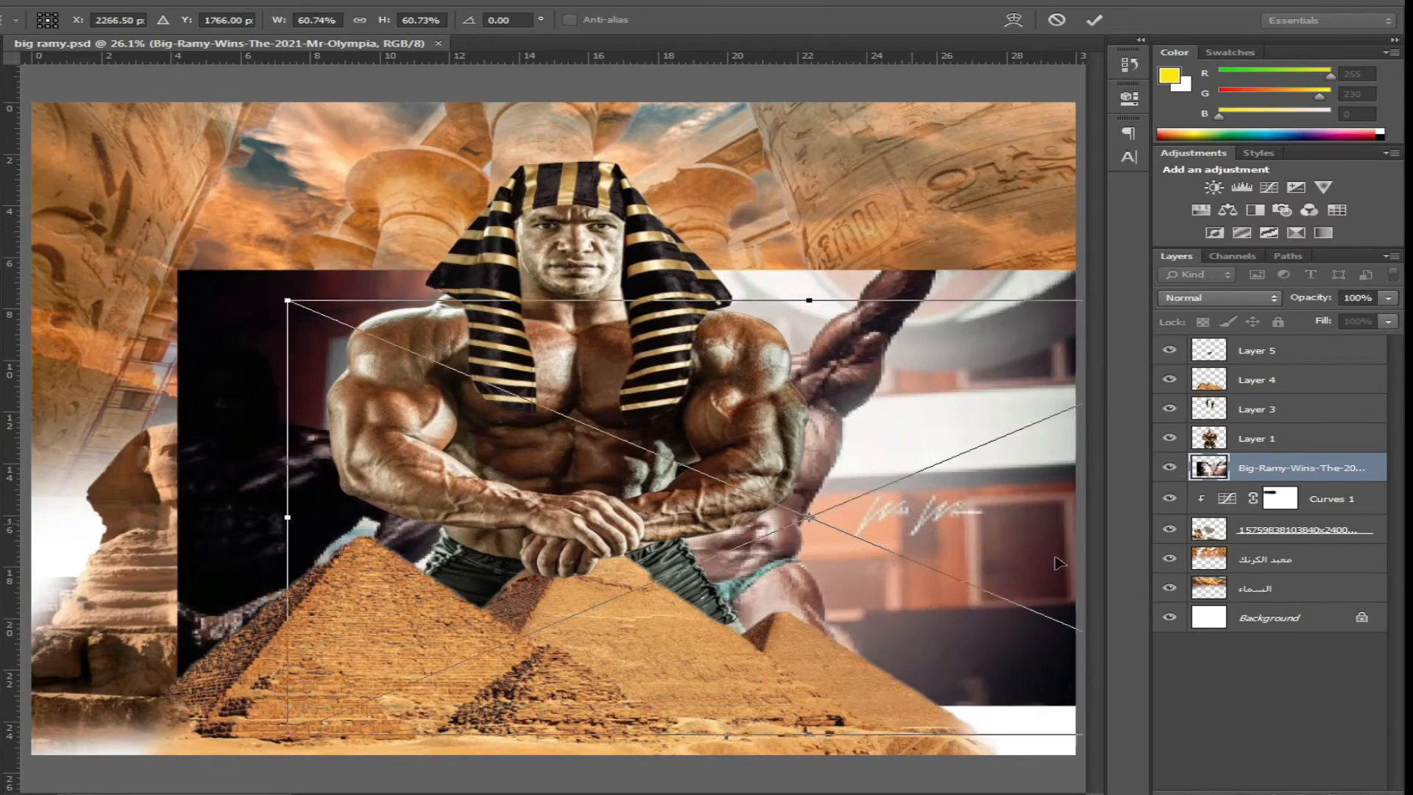
Move the Mr. Olympia picture to the right part of the canvas and stretch its height to about 90%
left_click_drag(1057, 564, 1104, 565)
left_click_drag(870, 306, 875, 101)
left_click_drag(913, 243, 922, 254)
key("Return")
key("ctrl+t")
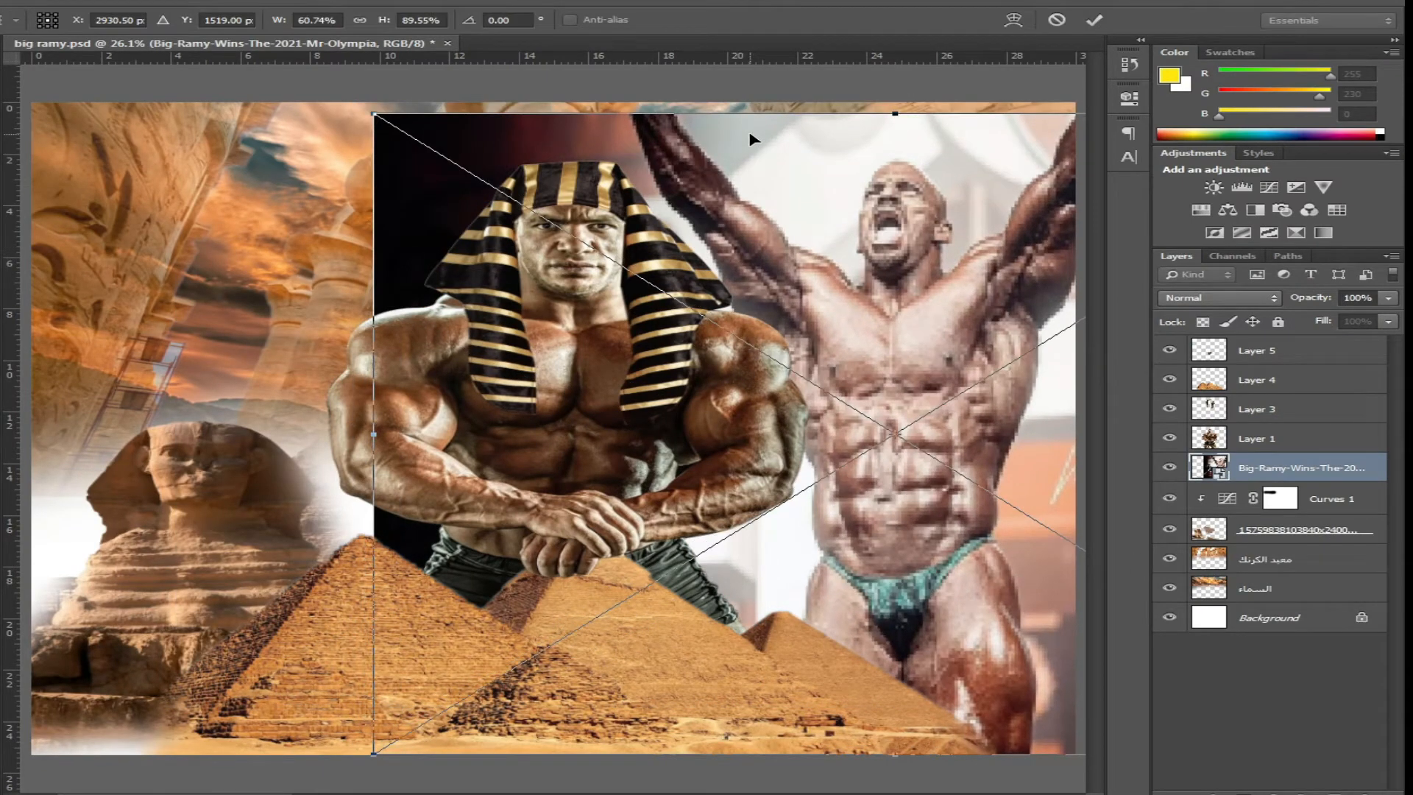
left_click_drag(894, 113, 895, 102)
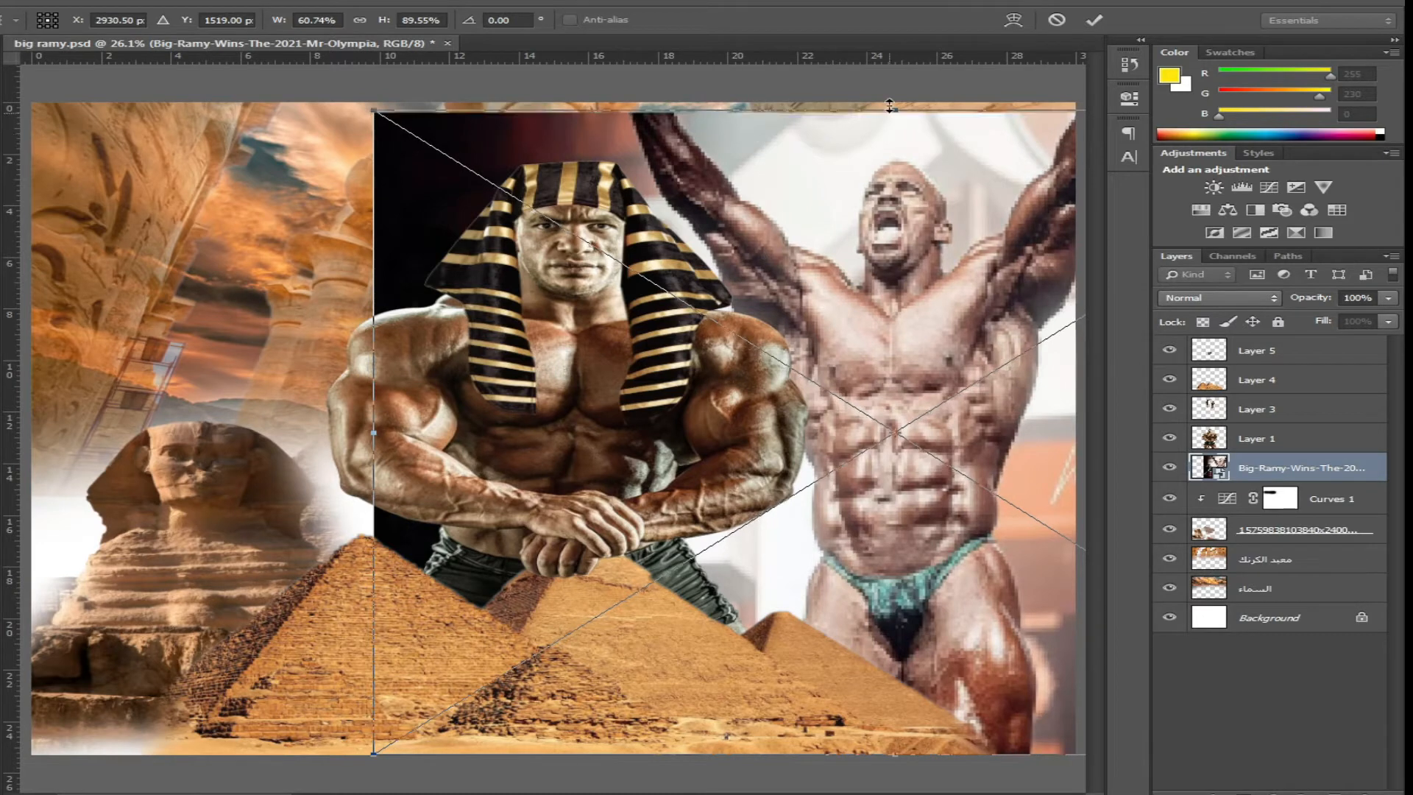
key("Return")
Rasterize the Mr. Olympia picture layer and erase parts of its background above and left of the posing figure
left_click(174, 1)
mouse_move(206, 266)
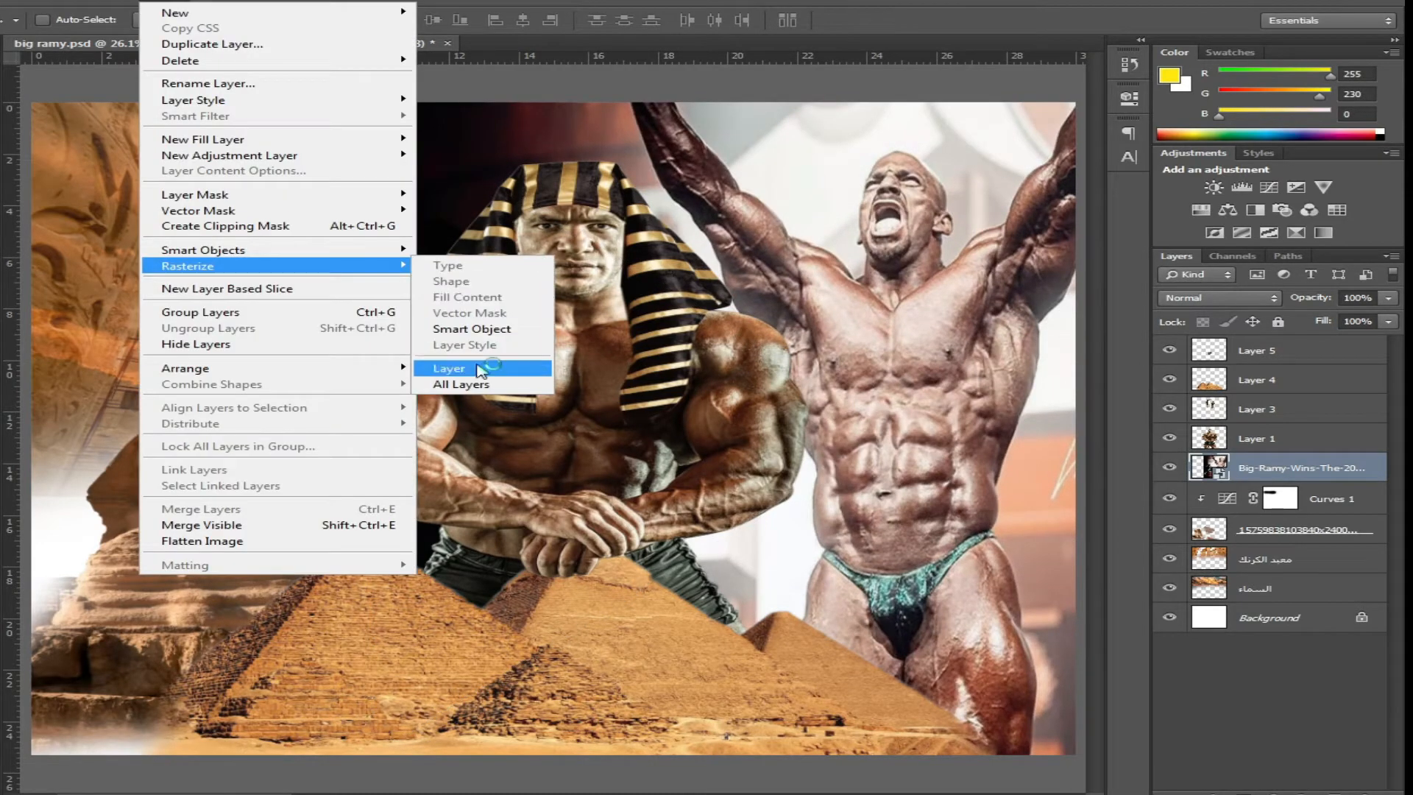
left_click(481, 369)
key("e")
right_click(435, 234)
left_click(571, 348)
mouse_move(426, 124)
left_mouse_down()
mouse_move(417, 394)
mouse_move(483, 123)
mouse_move(552, 140)
left_mouse_up()
right_click(790, 113)
mouse_move(738, 92)
left_mouse_down()
mouse_move(1013, 95)
mouse_move(991, 137)
mouse_move(433, 681)
left_mouse_up()
Apply a Smart Blur with radius 3.0 and threshold 25.0 to the Mr. Olympia picture
key("ctrl+plus")
key("ctrl+plus")
key("ctrl+plus")
key("m")
left_click(312, 1)
mouse_move(442, 179)
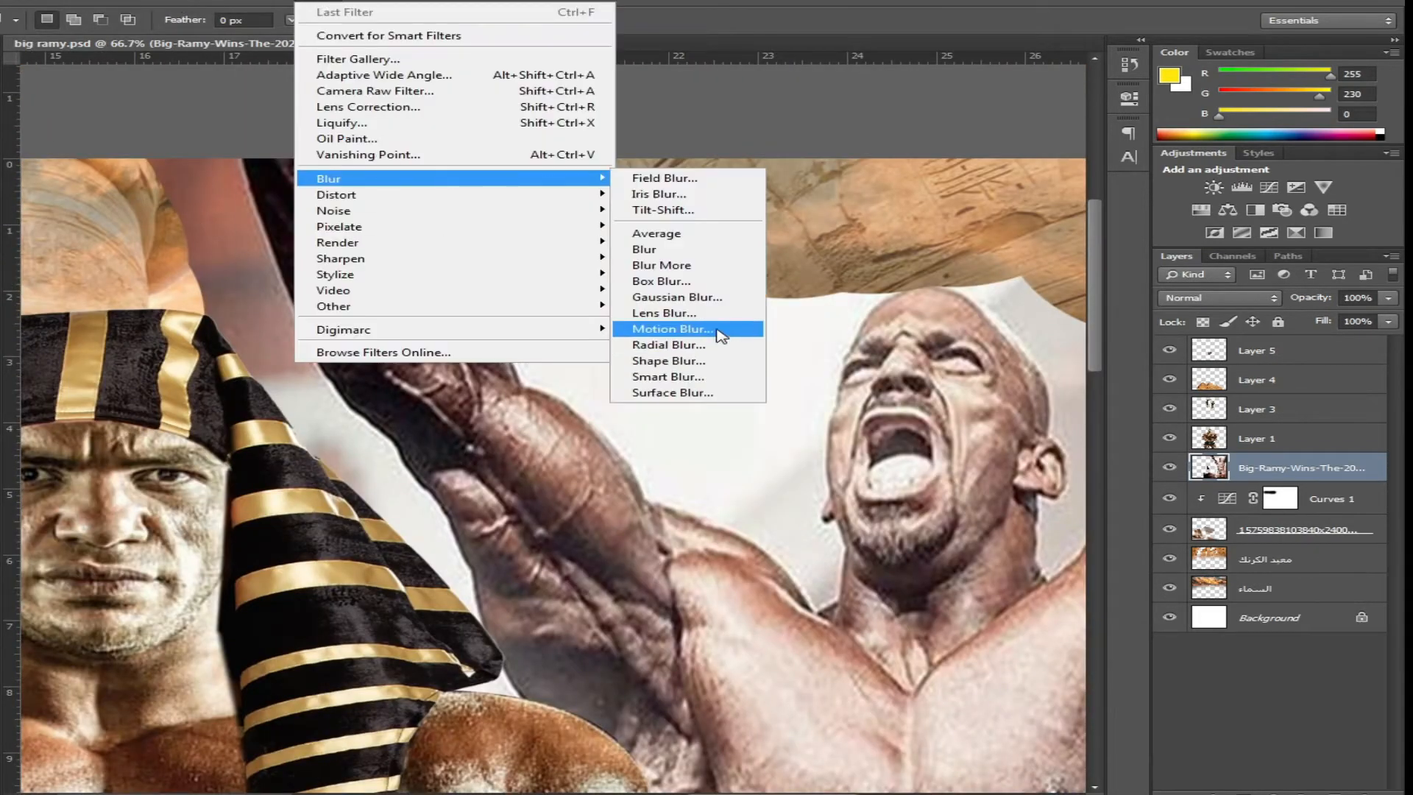
left_click(716, 330)
left_click(814, 213)
left_click(313, 1)
left_click(706, 377)
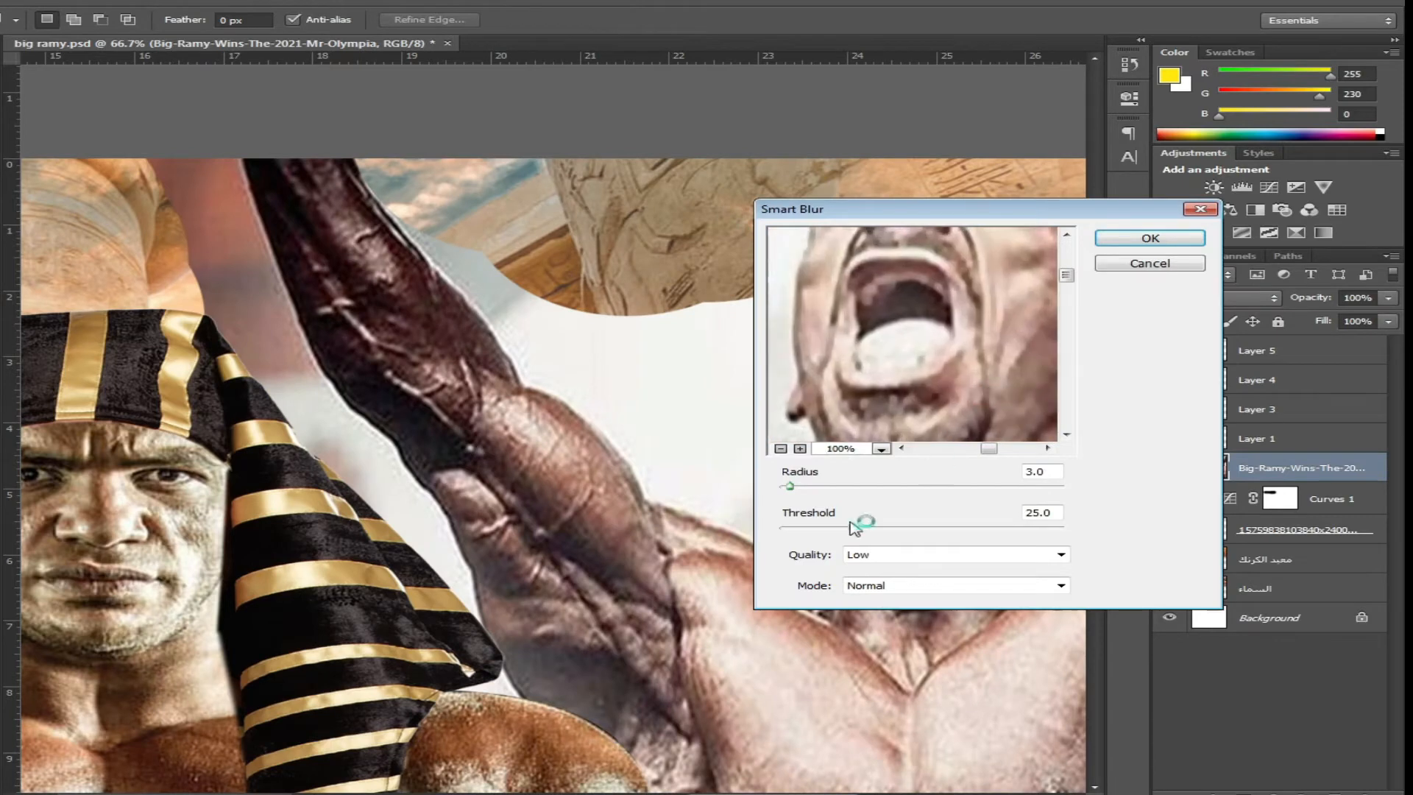
key("Return")
Bring the Mr. Olympia picture to the front and move it left so the whole posing figure can be traced
key("ctrl+shift+bracketright")
scroll(597, 460, "down", 3)
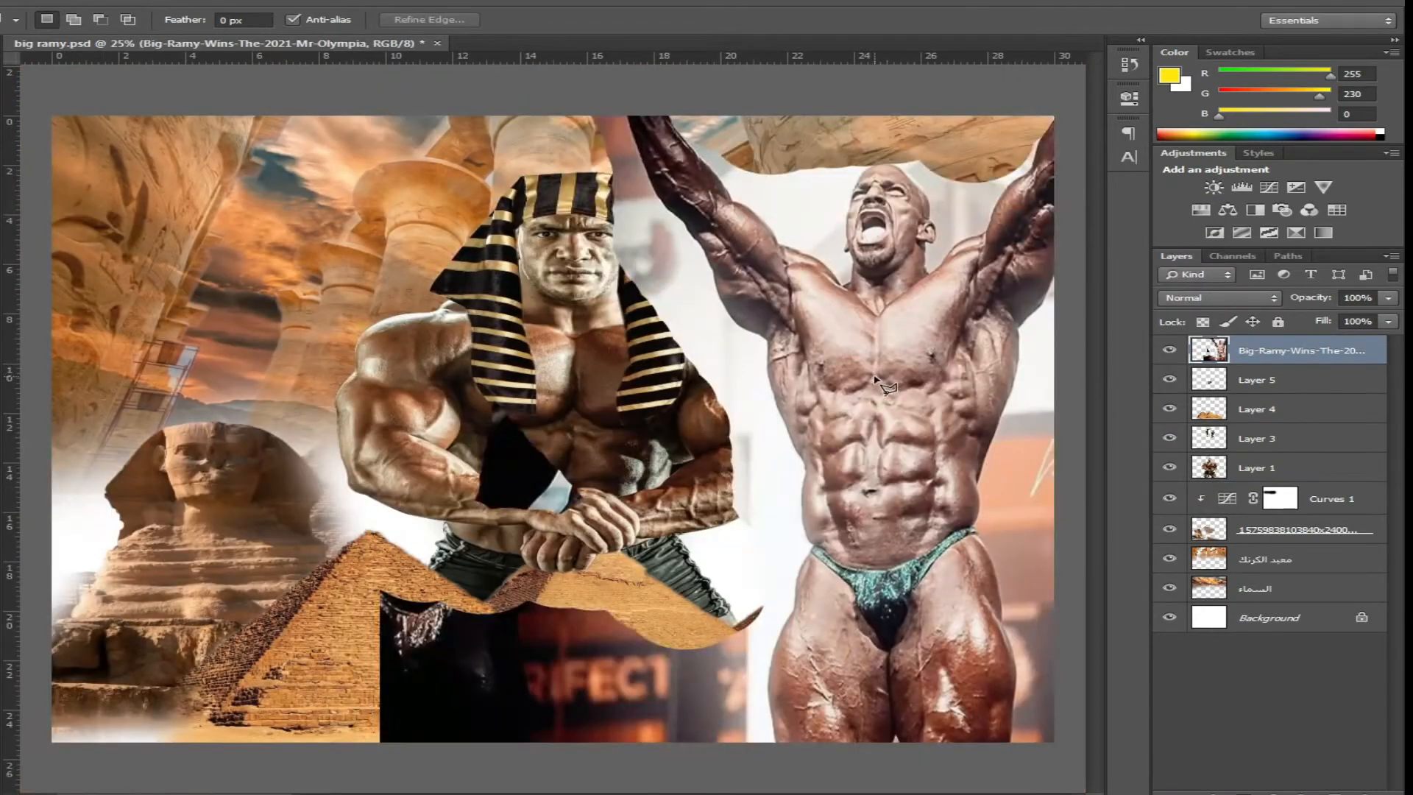
key("v")
left_click_drag(868, 368, 588, 371)
Trace the posing figure with the Polygonal Lasso down the image's right arm, torso side and leg
key("l")
left_click(829, 117)
left_click(821, 152)
scroll(793, 205, "up", 1)
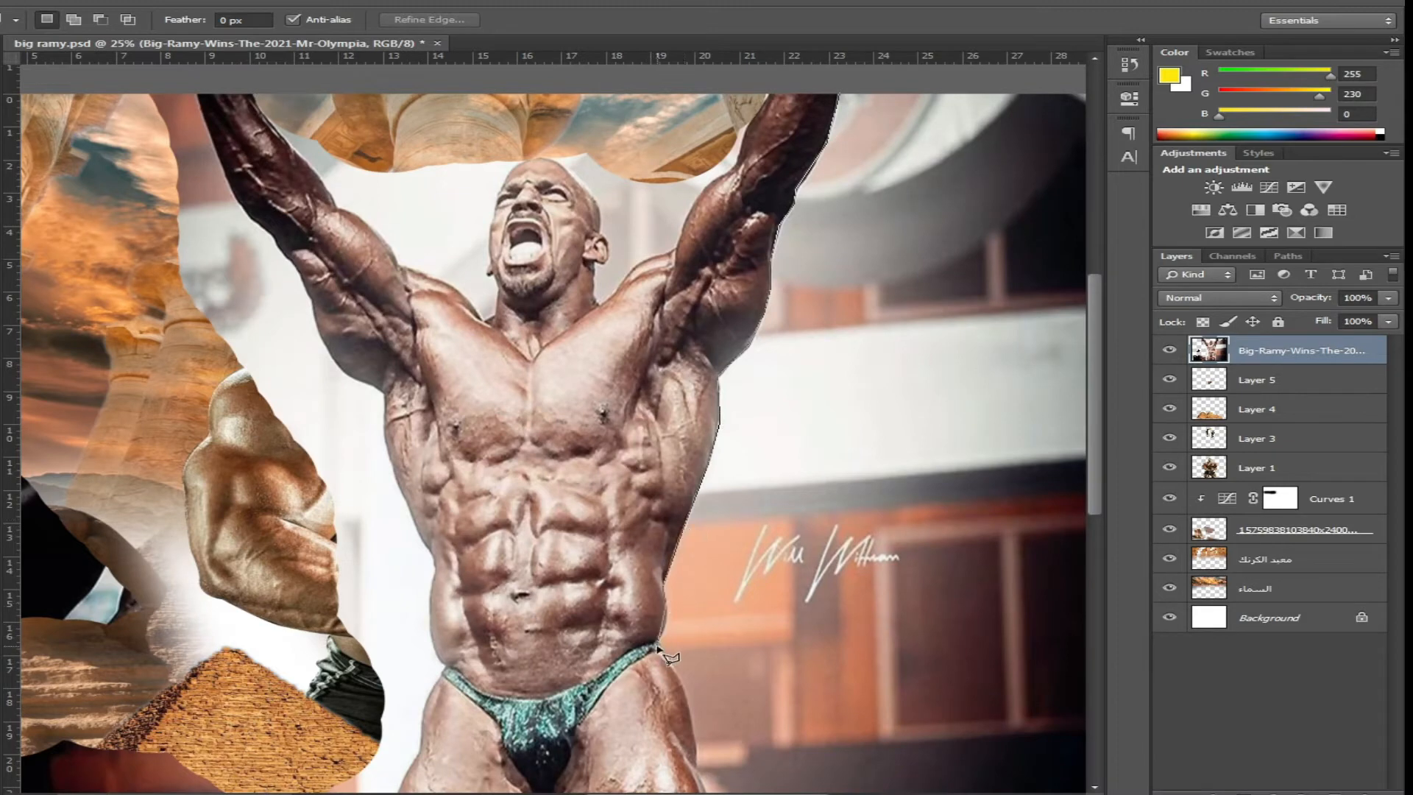
left_click(691, 727)
left_click_drag(696, 781, 678, 588)
left_click(690, 739)
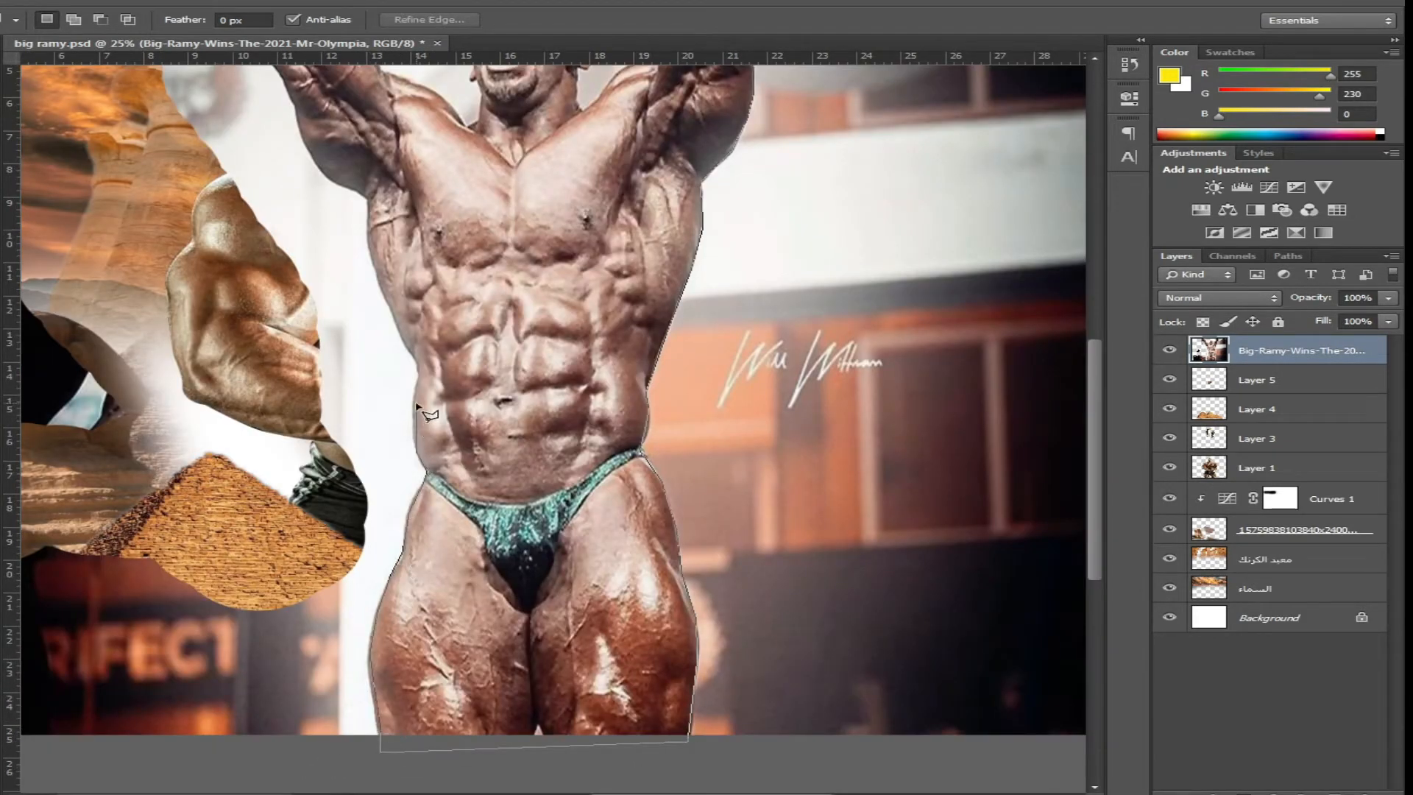
Continue the outline up the figure's other side, around the raised arm and head, and close the selection
left_click(297, 106)
left_click_drag(296, 107, 505, 414)
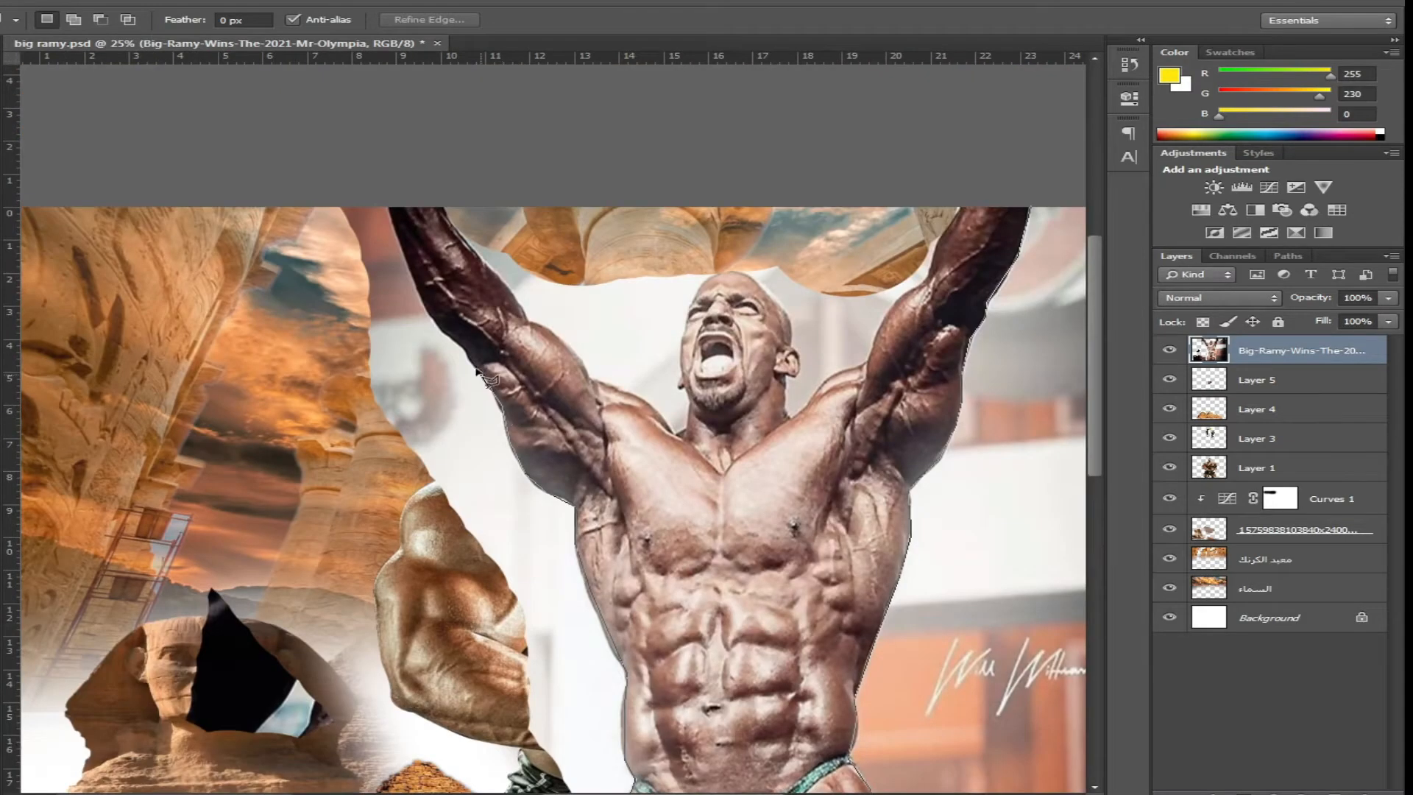
left_click(381, 190)
left_click(444, 170)
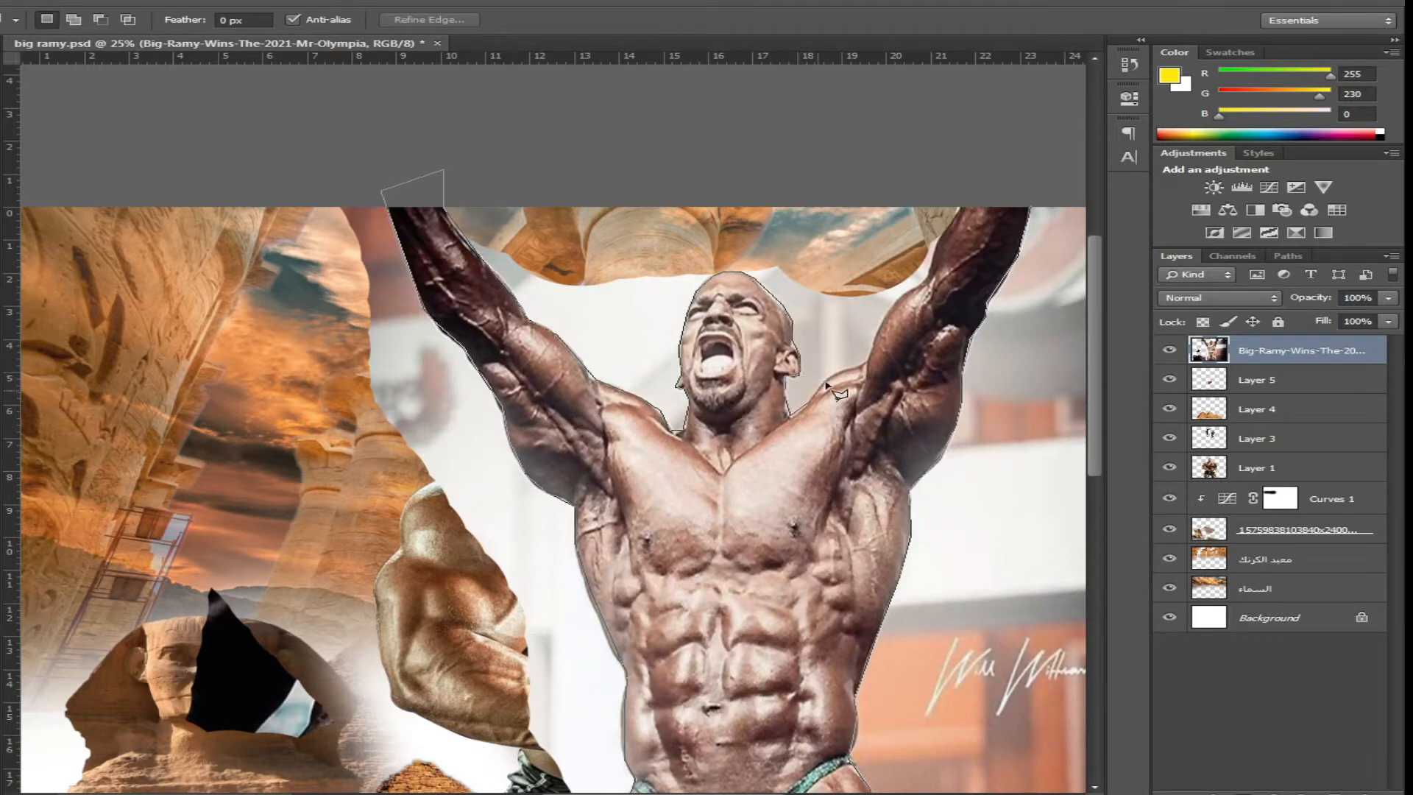
double_click(933, 249)
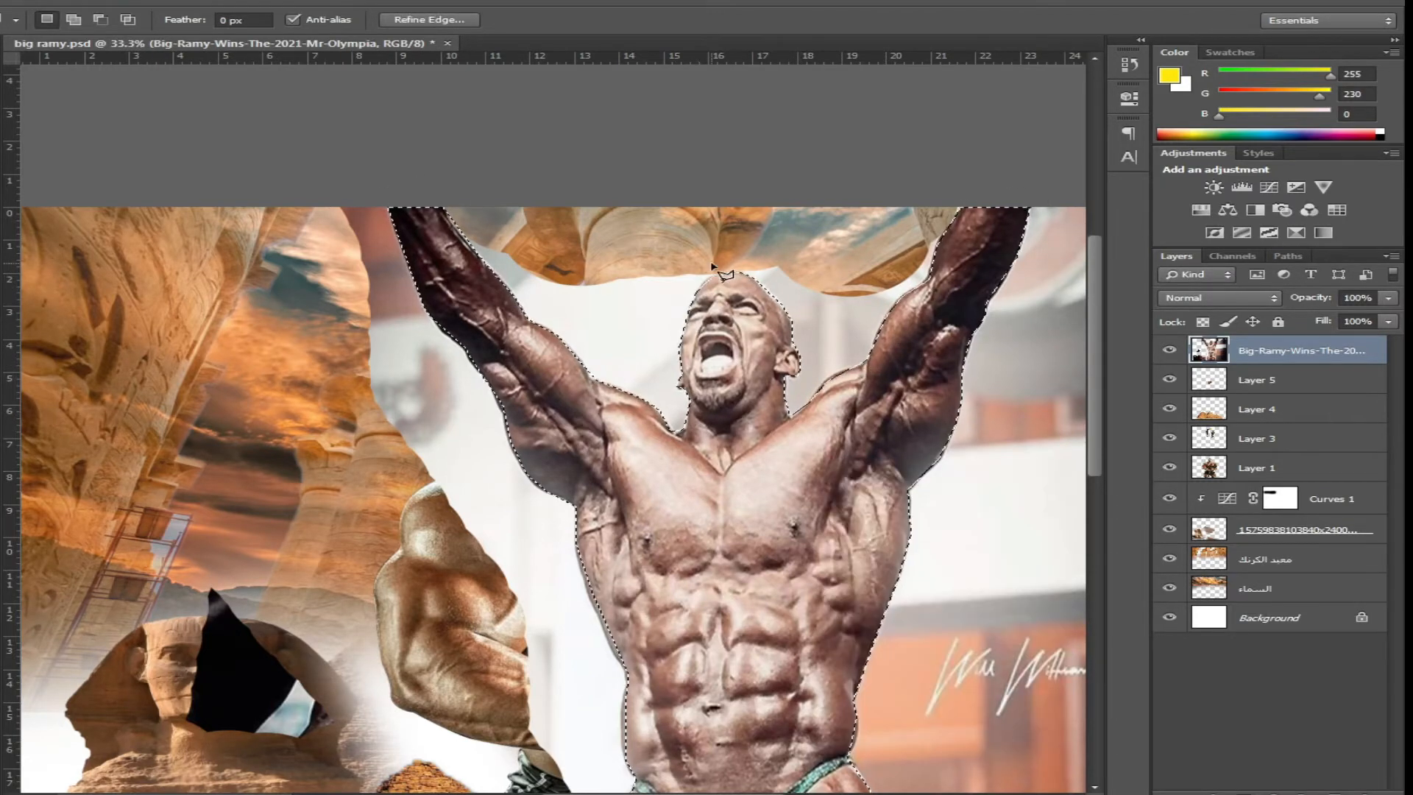
Copy the selected posing figure onto a new layer and delete the original Mr. Olympia picture layer
key("ctrl+j")
left_click(1304, 383)
key("Delete")
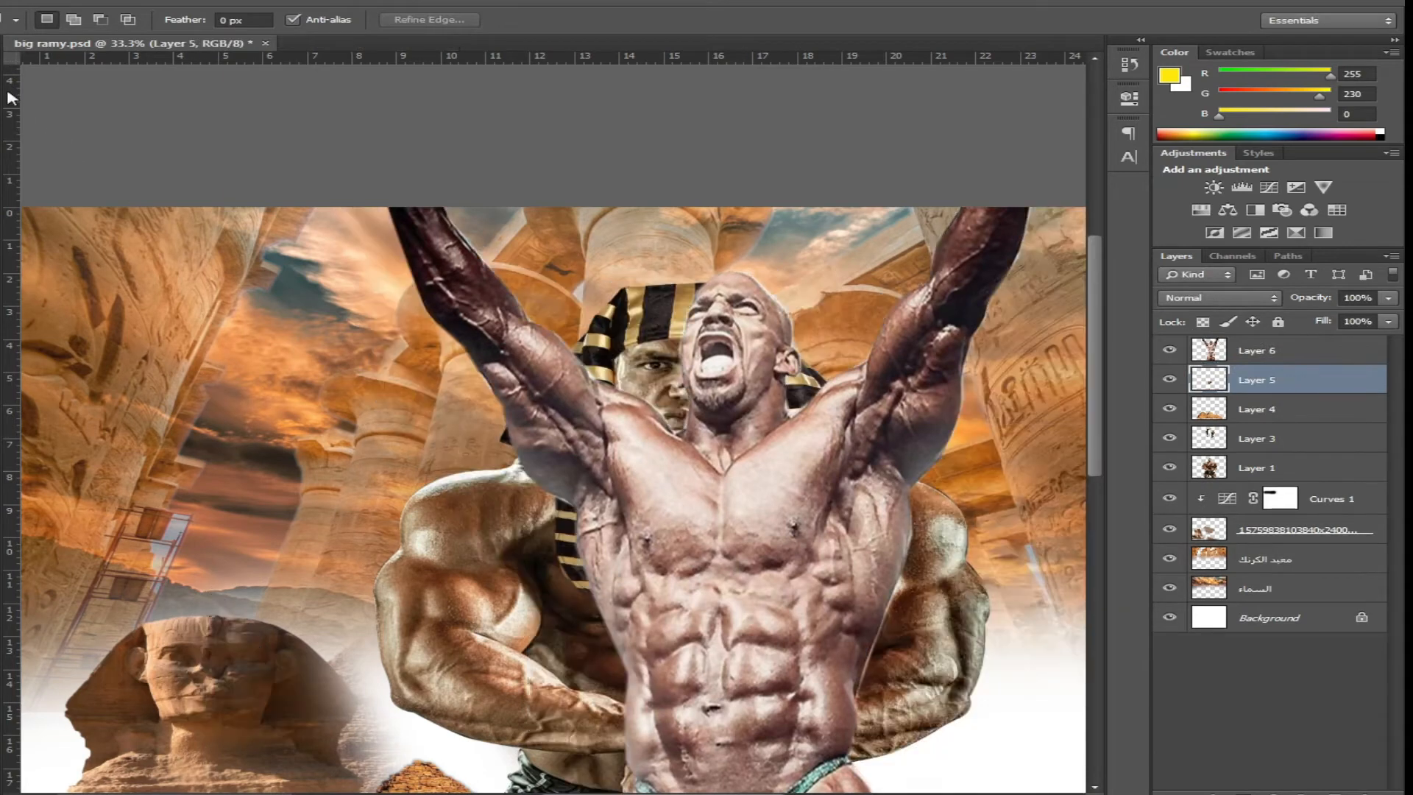
Send the posing figure's layer behind the bodybuilder wearing the headdress
key("v")
right_click(758, 453)
left_click(758, 493)
key("ctrl+[")
key("ctrl+[")
key("ctrl+[")
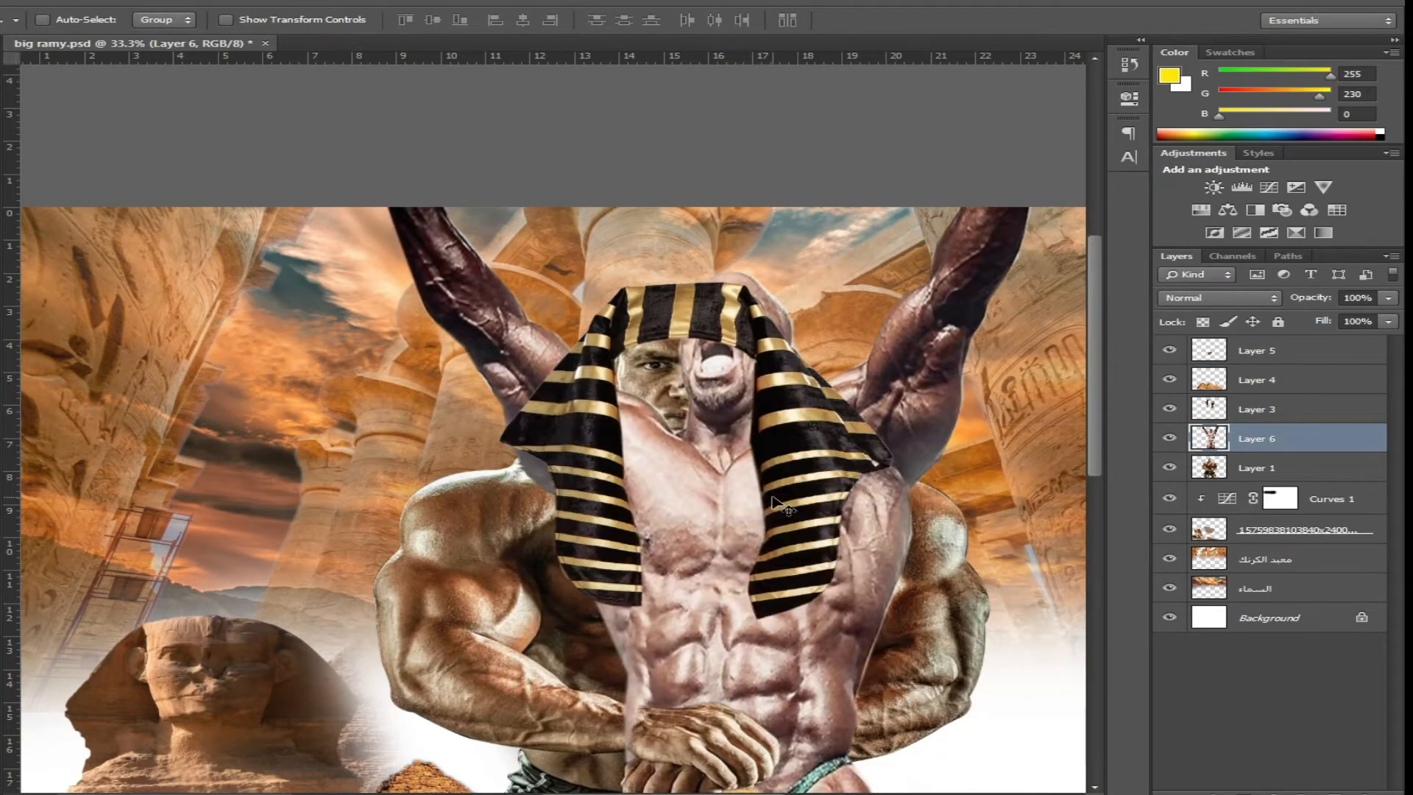
key("ctrl+[")
Scale down the posing figure and position it to the right, behind the main bodybuilder's shoulder
left_click_drag(891, 414, 1034, 424)
key("ctrl+minus")
key("ctrl+minus")
left_click_drag(708, 345, 783, 308)
key("ctrl+t")
left_click_drag(888, 429, 941, 429)
left_click_drag(527, 636, 610, 554)
left_click_drag(834, 494, 795, 483)
left_click_drag(902, 542, 879, 518)
left_click_drag(780, 453, 789, 459)
key("Return")
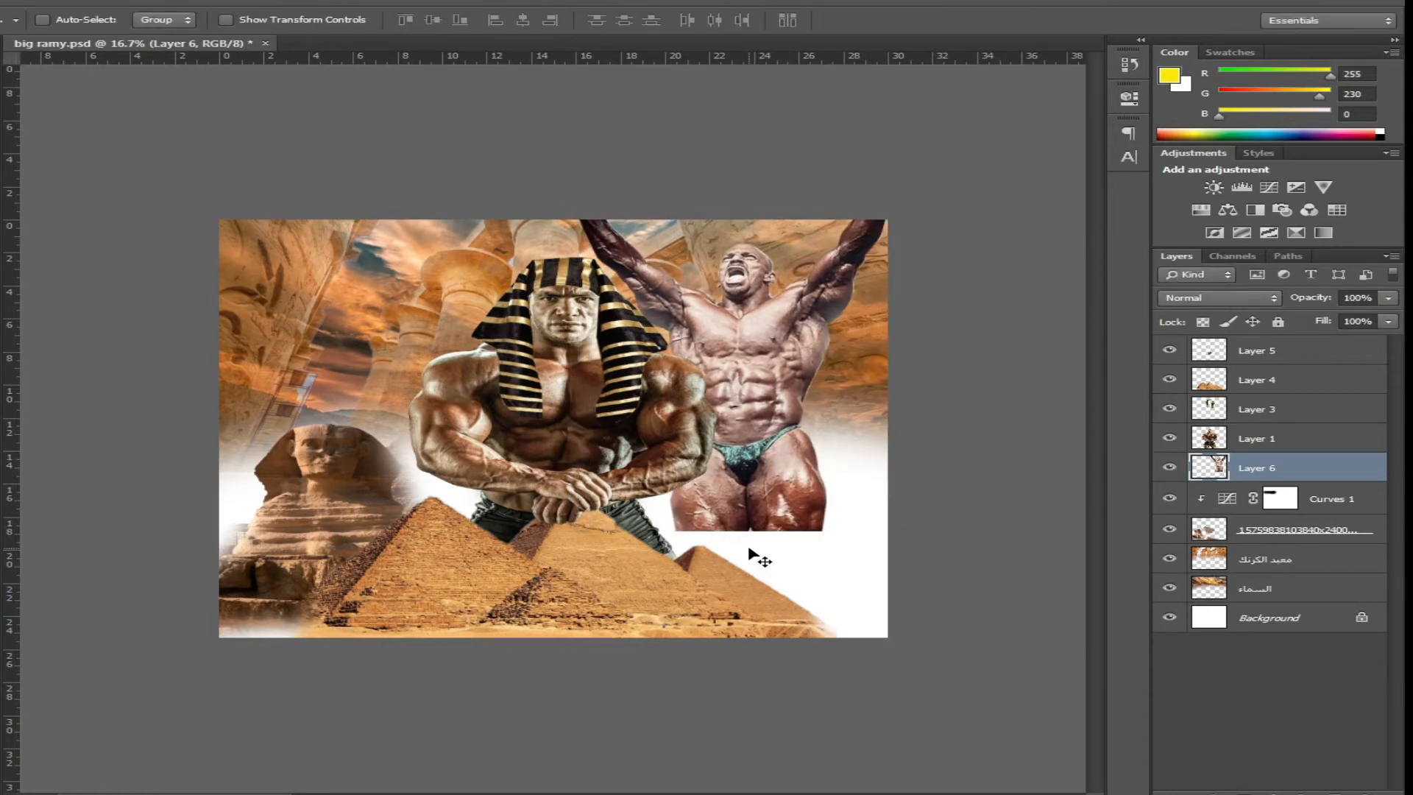
Adjust the posing figure's midtones with Color Balance, setting the Yellow–Blue level to -33
key("ctrl+b")
left_click_drag(912, 164, 1023, 358)
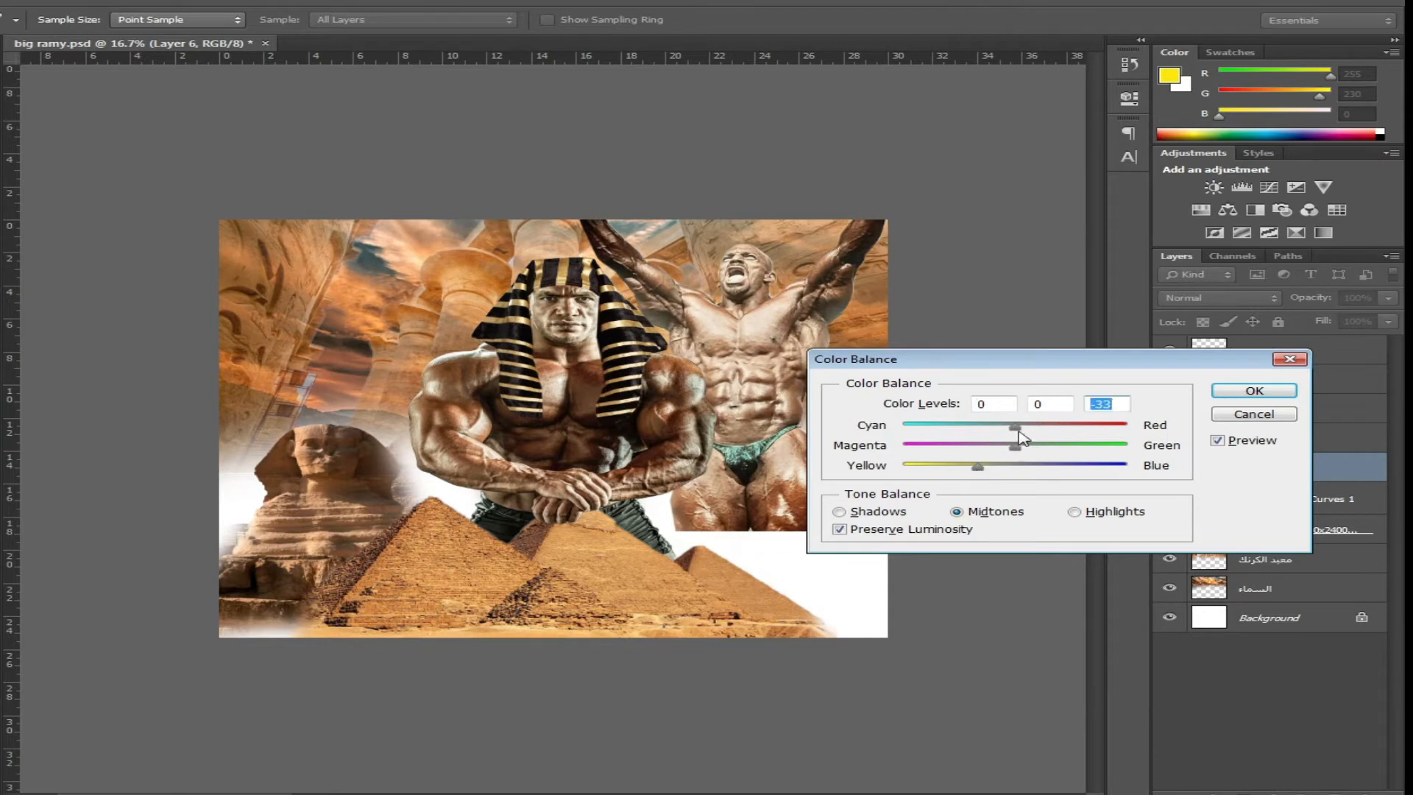
left_click(1252, 391)
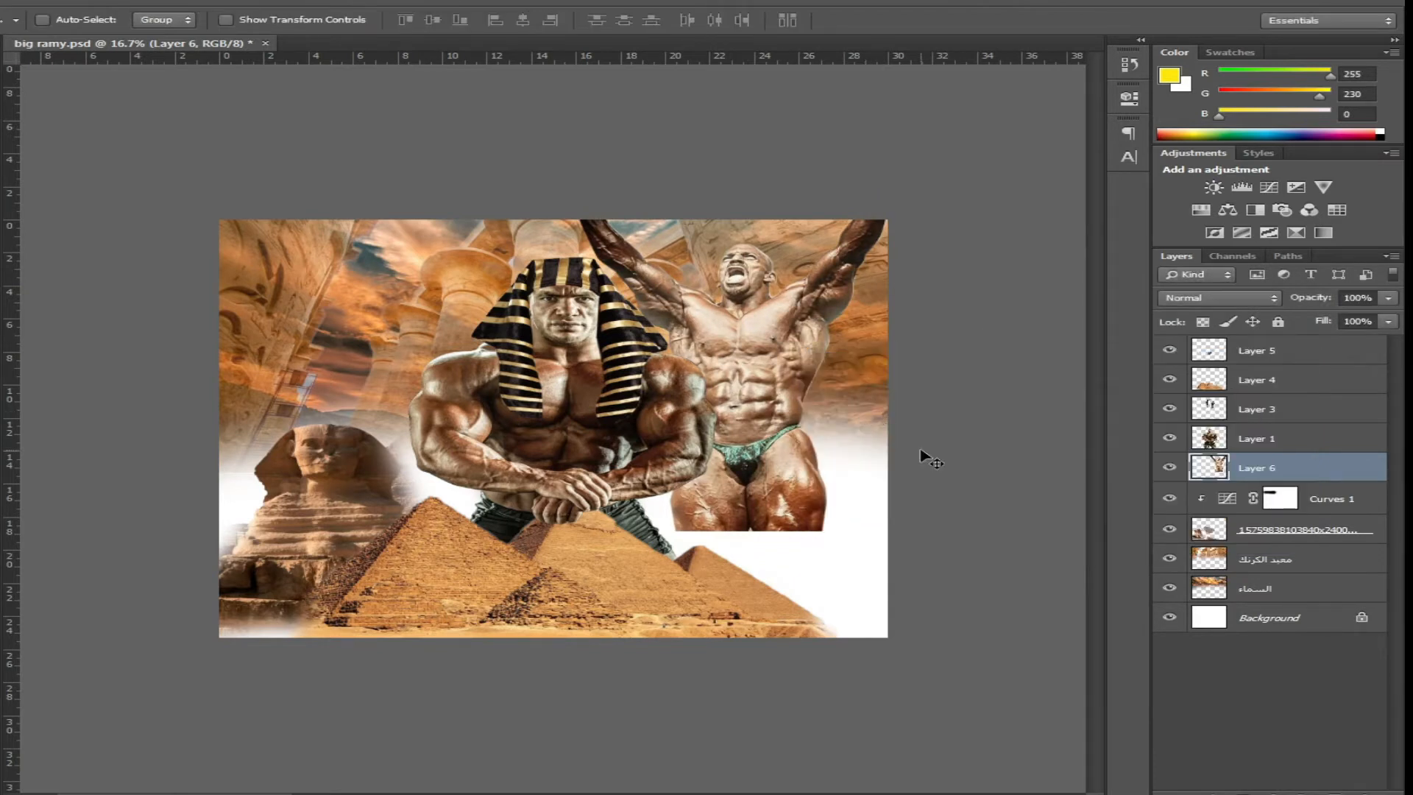
Delete the Curves 1 adjustment layer clipped to the sphinx
right_click(372, 494)
left_click(423, 497)
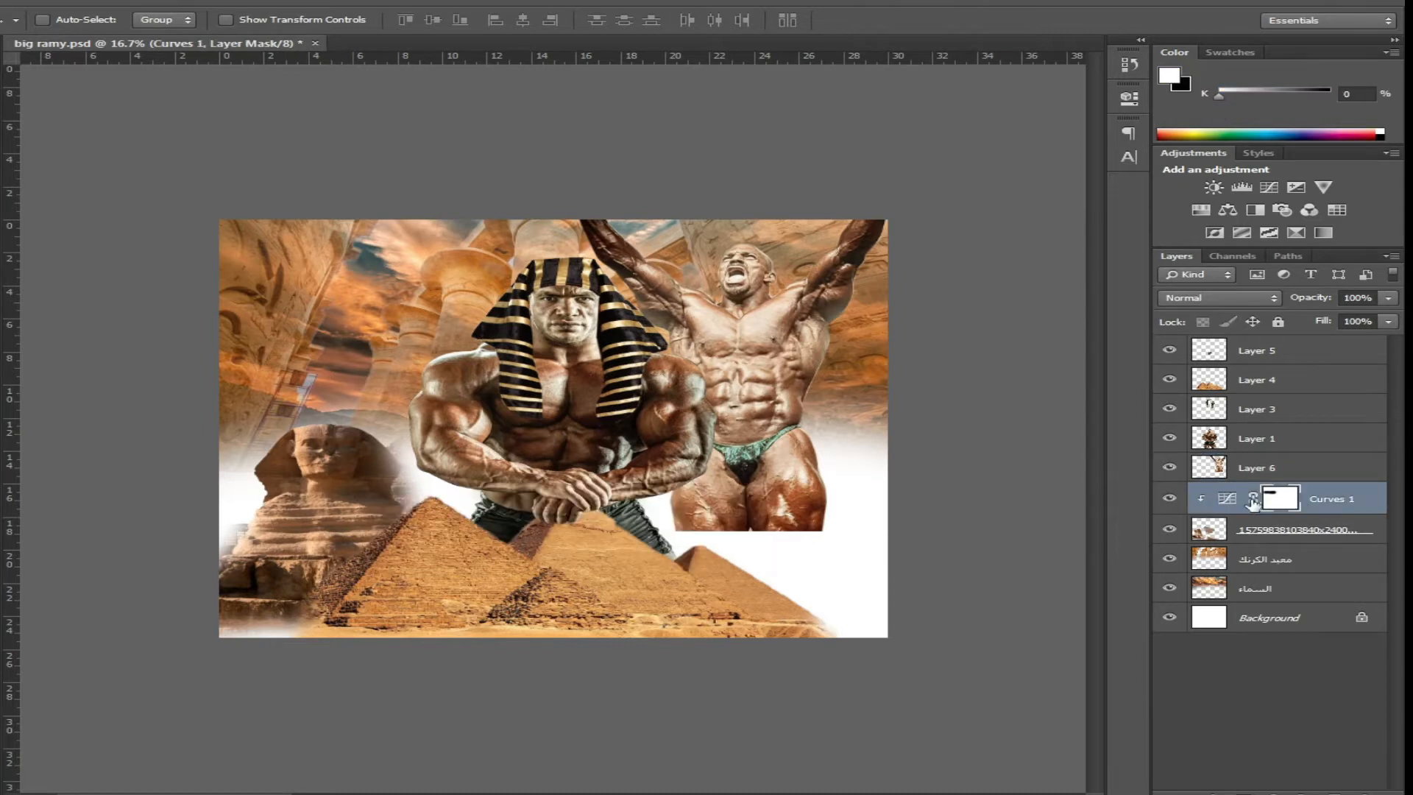
key("Delete")
Warm the sphinx layer's midtones with Color Balance, using about +9 Cyan–Red and -33 Yellow–Blue
right_click(346, 496)
left_click(365, 499)
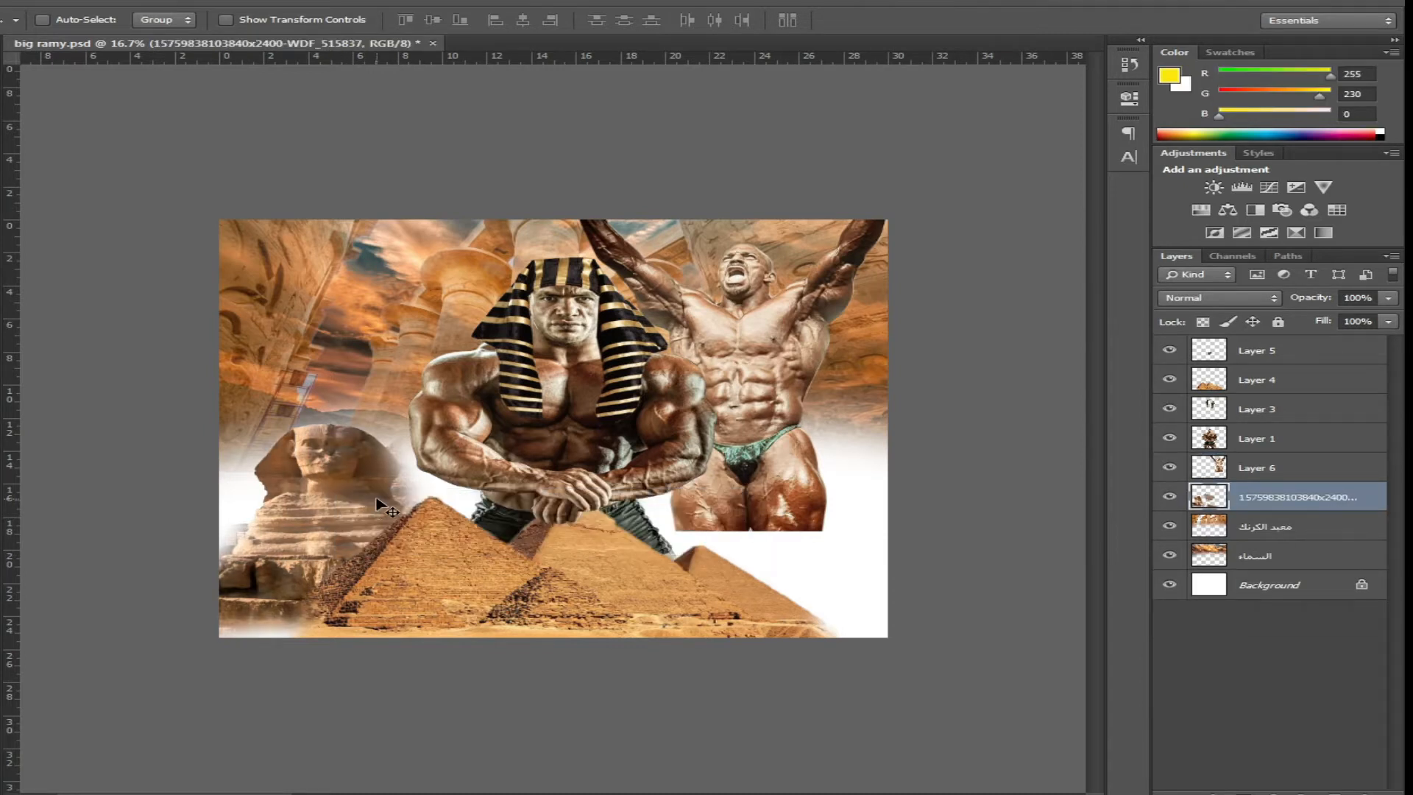
key("ctrl+b")
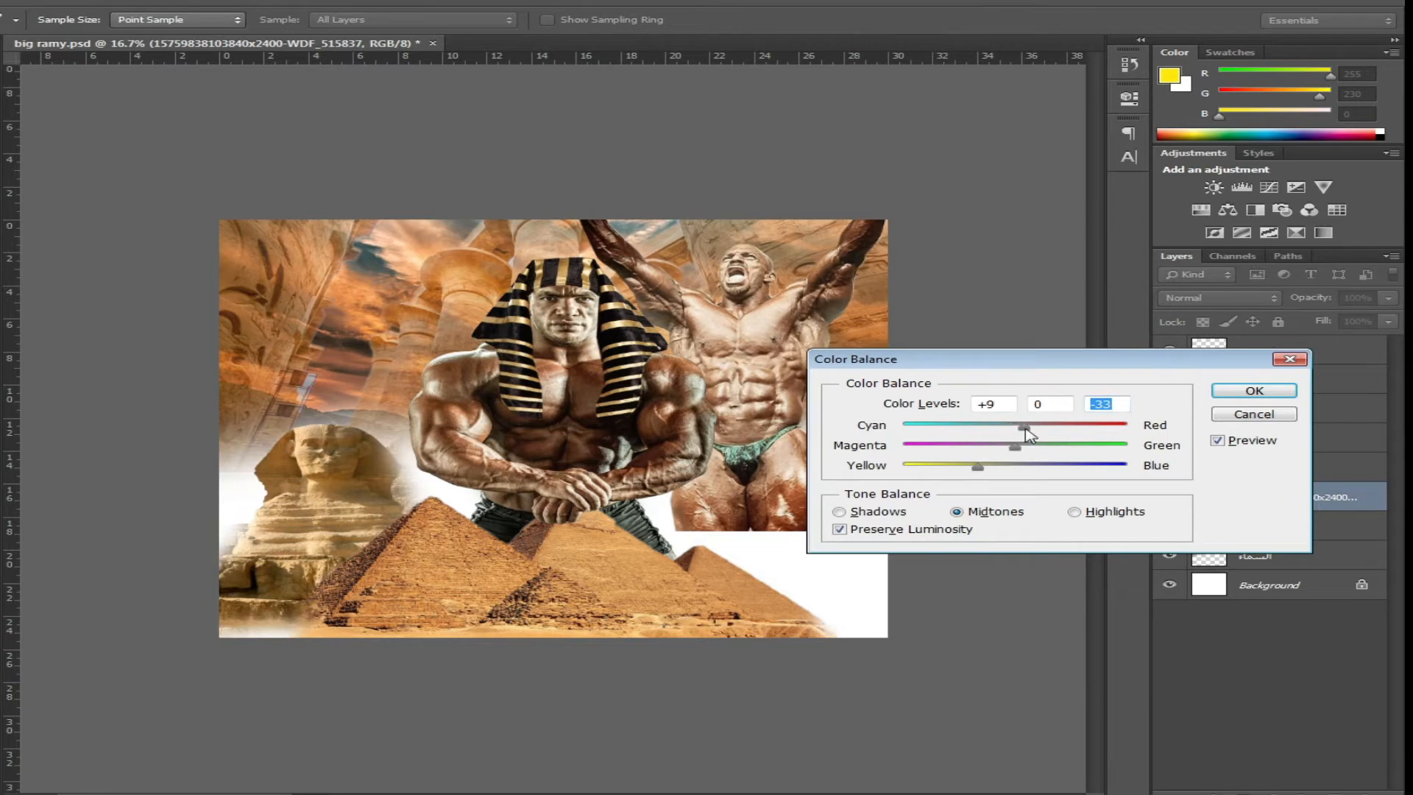
key("Return")
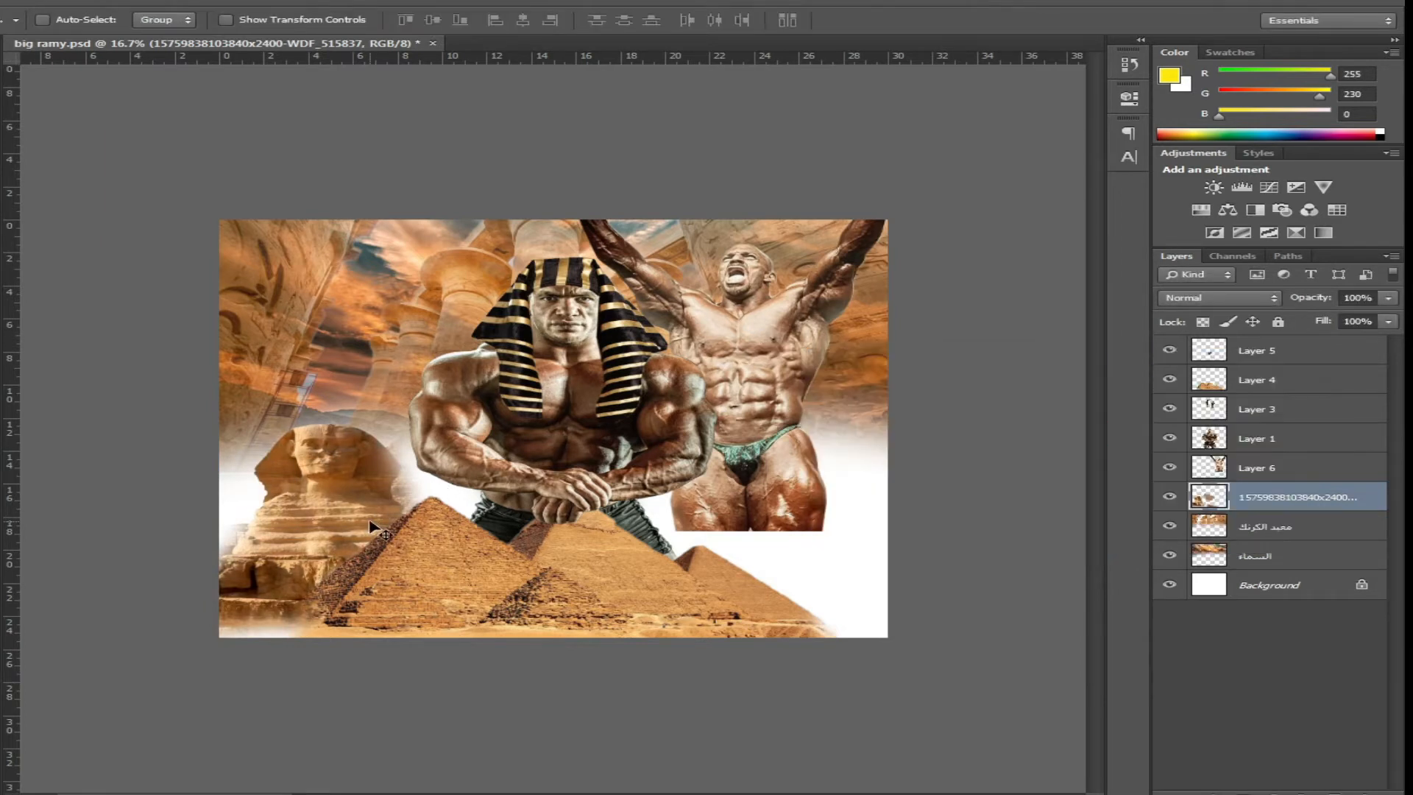
Transform the Karnak columns layer so the columns stand down the picture's left side, behind the sphinx
right_click(845, 379)
left_click(912, 373)
right_click(854, 377)
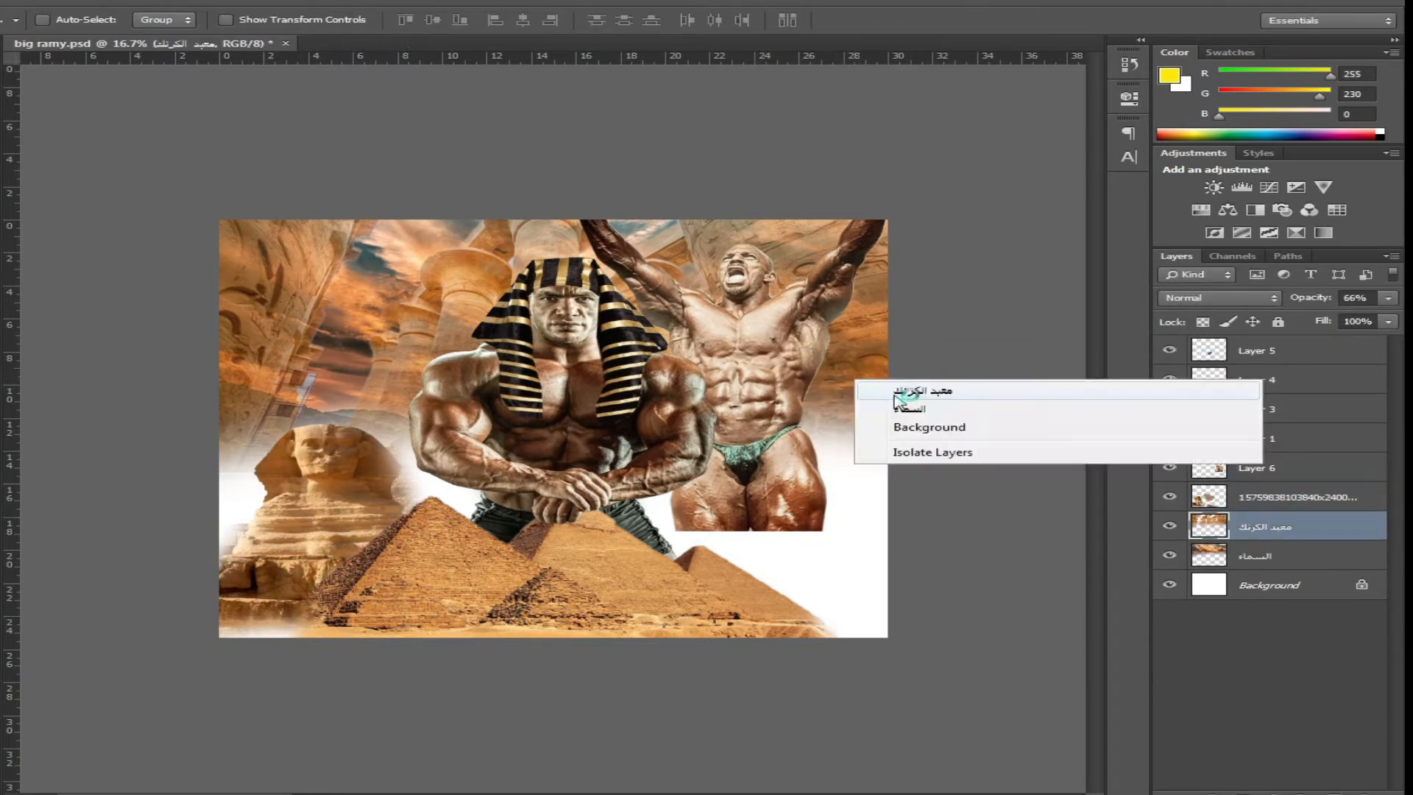
left_click(894, 389)
key("ctrl+t")
left_click_drag(552, 472, 532, 559)
left_click_drag(850, 378, 718, 369)
key("Return")
Erase the leftover parts of the Karnak layer around the posing figure with a soft 437 px eraser, and save the document
key("e")
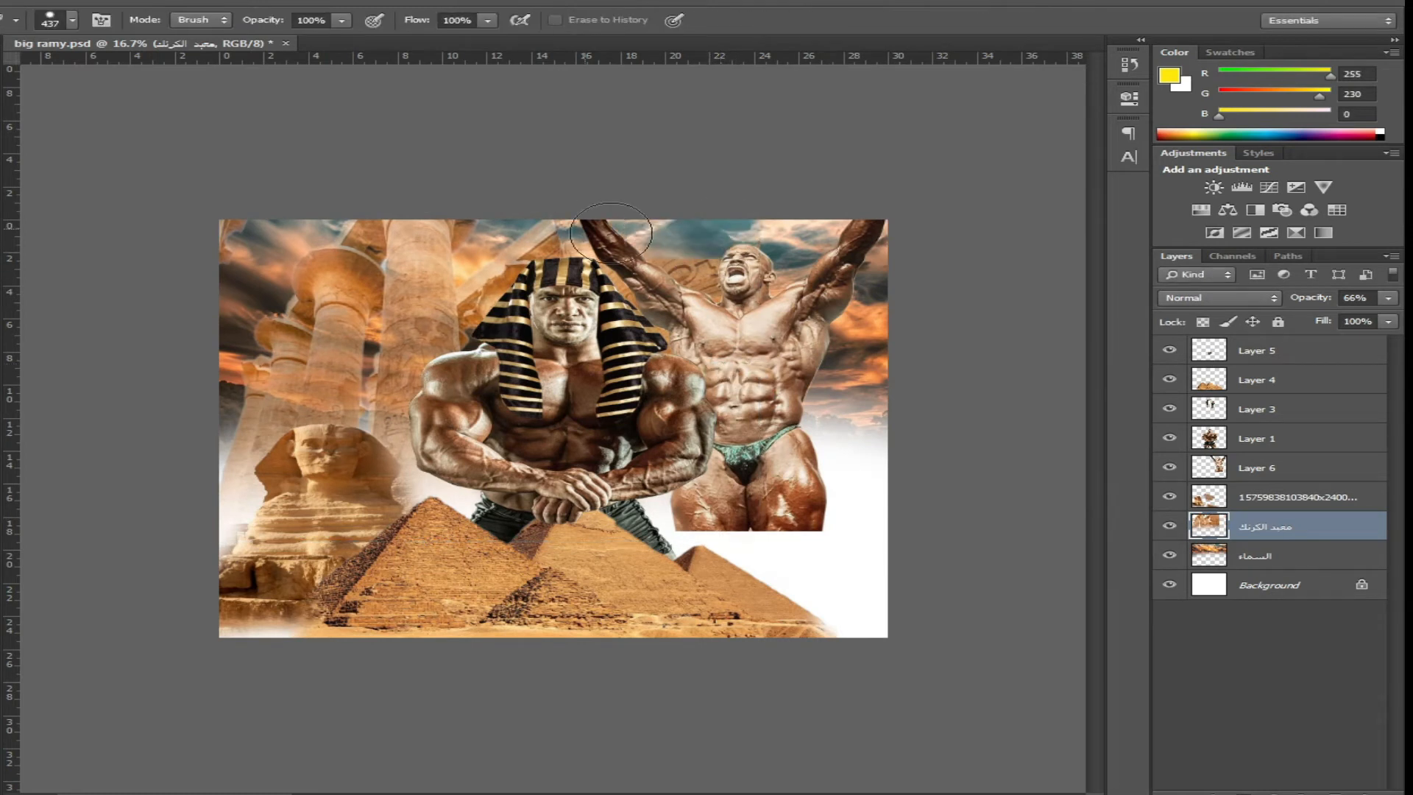
right_click(716, 289)
double_click(748, 405)
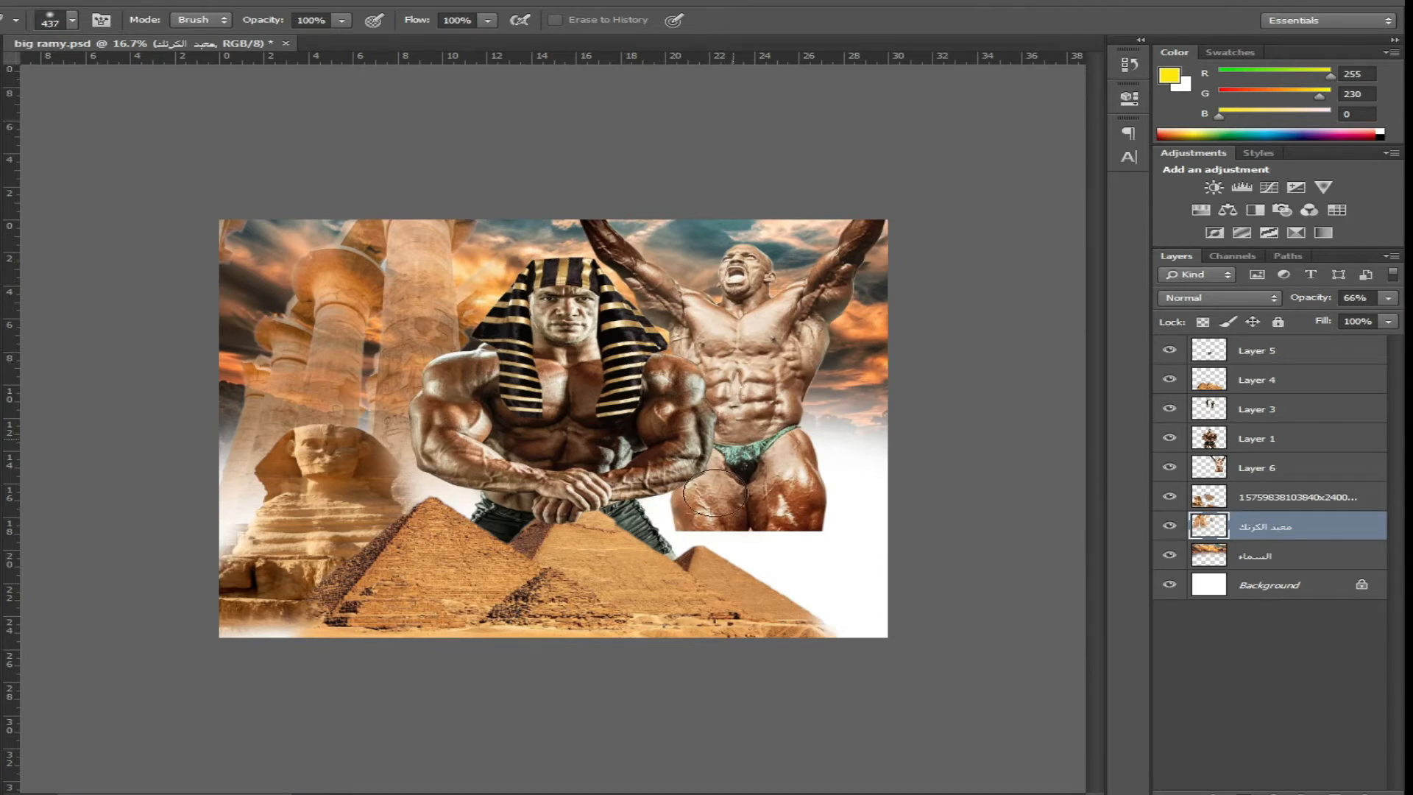
key("v")
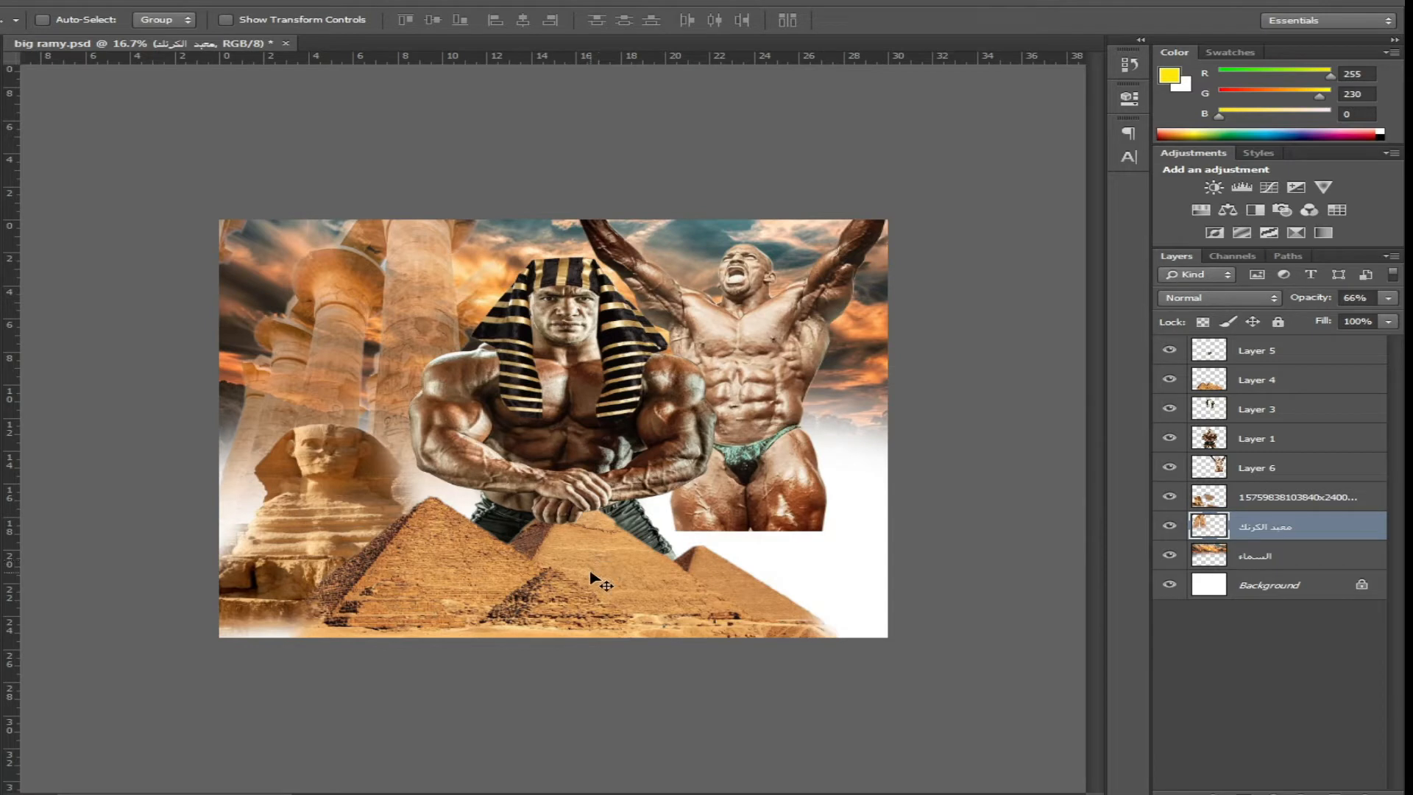
key("ctrl+s")
Retouch the main bodybuilder's tones around the headdress on Layer 1, using a 314 px brush on Midtones at 50% exposure
right_click(577, 316)
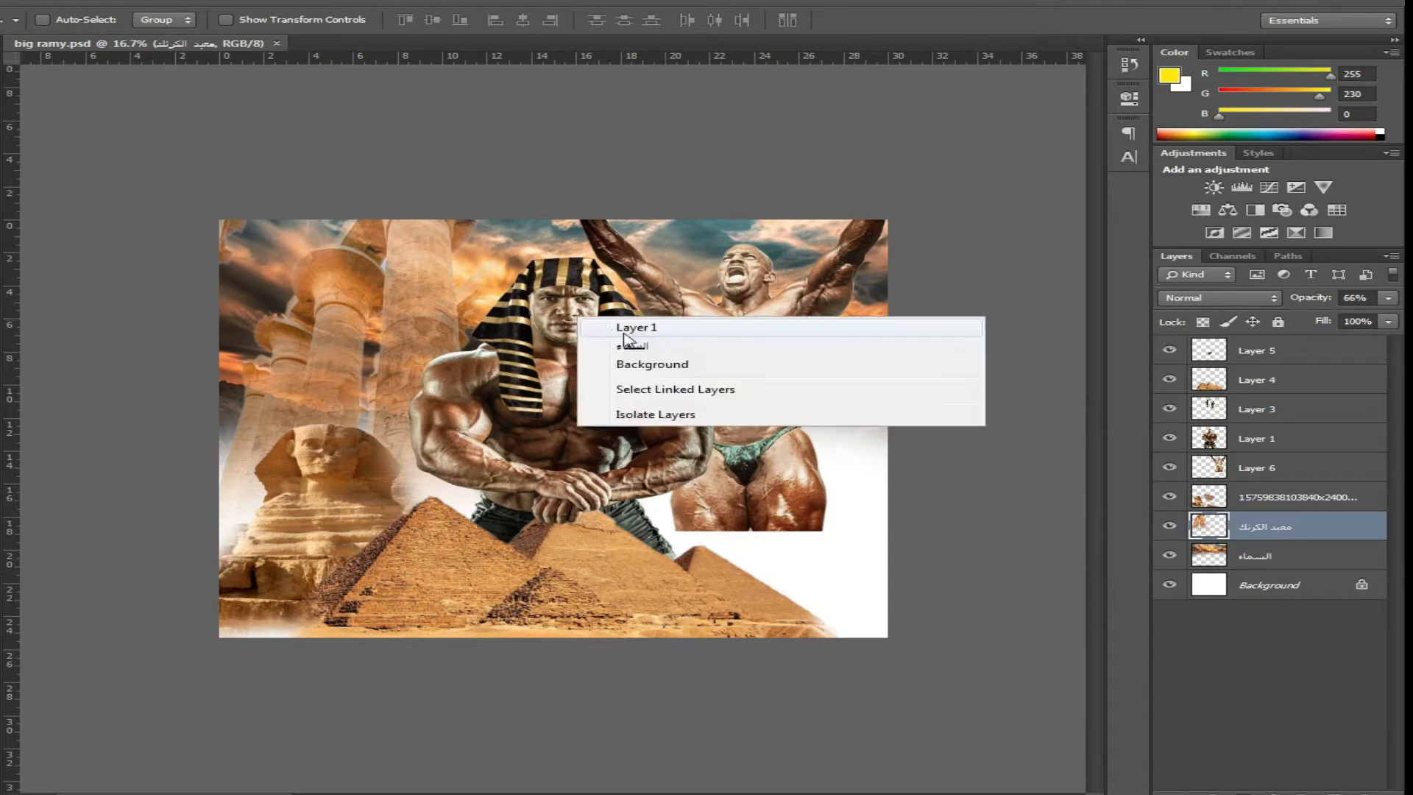
left_click(626, 325)
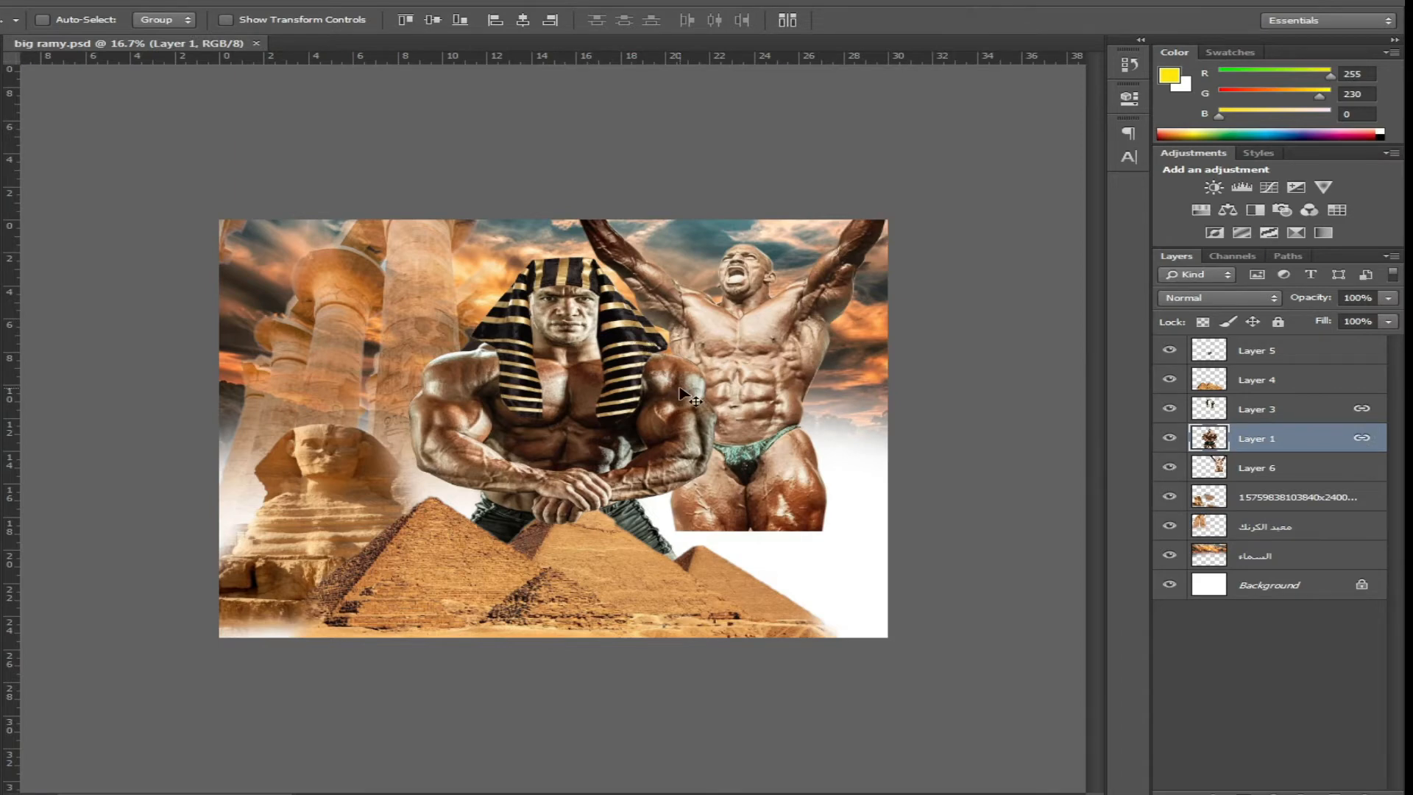
mouse_move(797, 541)
left_mouse_down()
mouse_move(797, 559)
mouse_move(805, 398)
mouse_move(656, 519)
mouse_move(556, 452)
mouse_move(639, 383)
mouse_move(600, 465)
mouse_move(728, 474)
mouse_move(755, 419)
mouse_move(648, 383)
mouse_move(705, 306)
mouse_move(791, 359)
mouse_move(600, 381)
mouse_move(692, 345)
mouse_move(707, 368)
mouse_move(612, 457)
mouse_move(724, 419)
mouse_move(696, 462)
mouse_move(781, 365)
left_mouse_up()
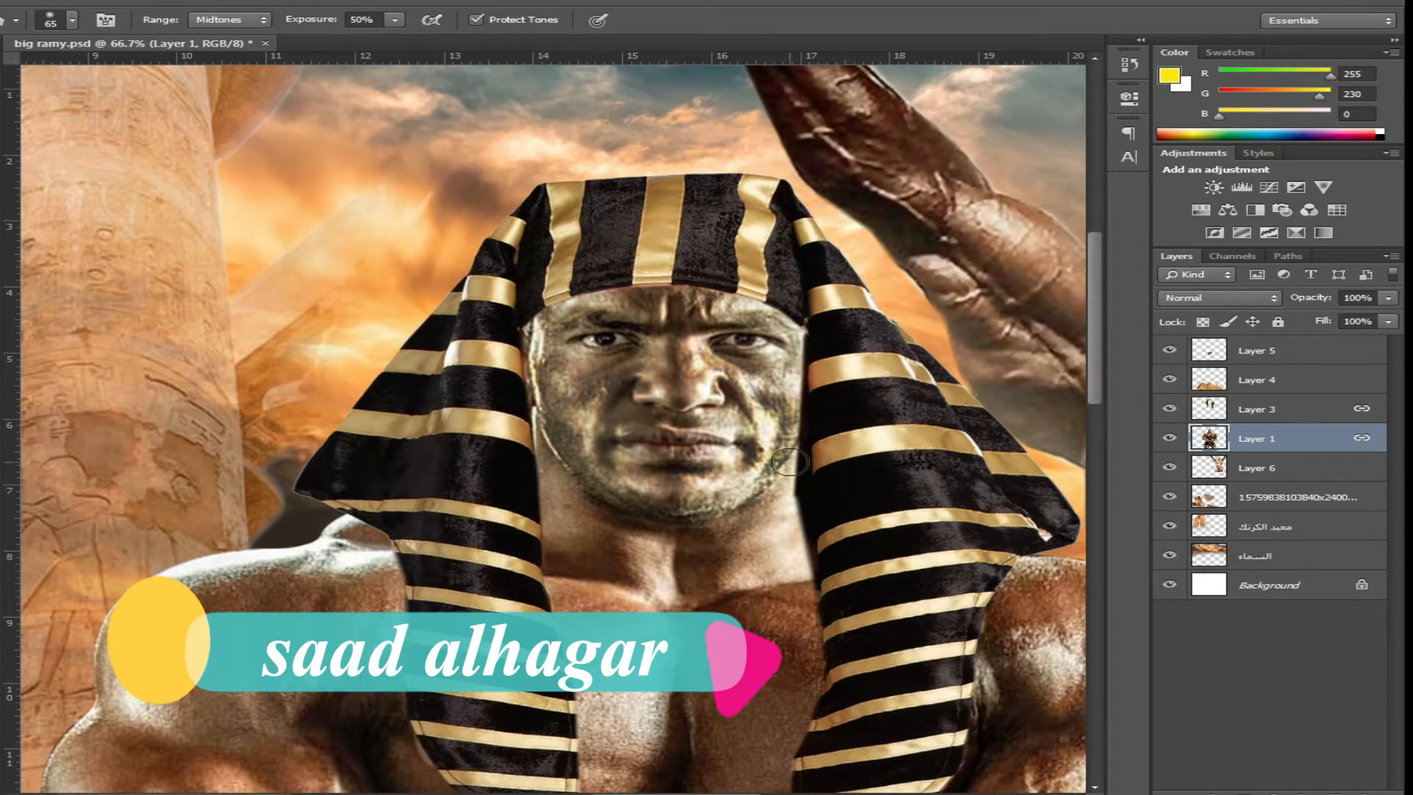
right_click(802, 574)
key("Return")
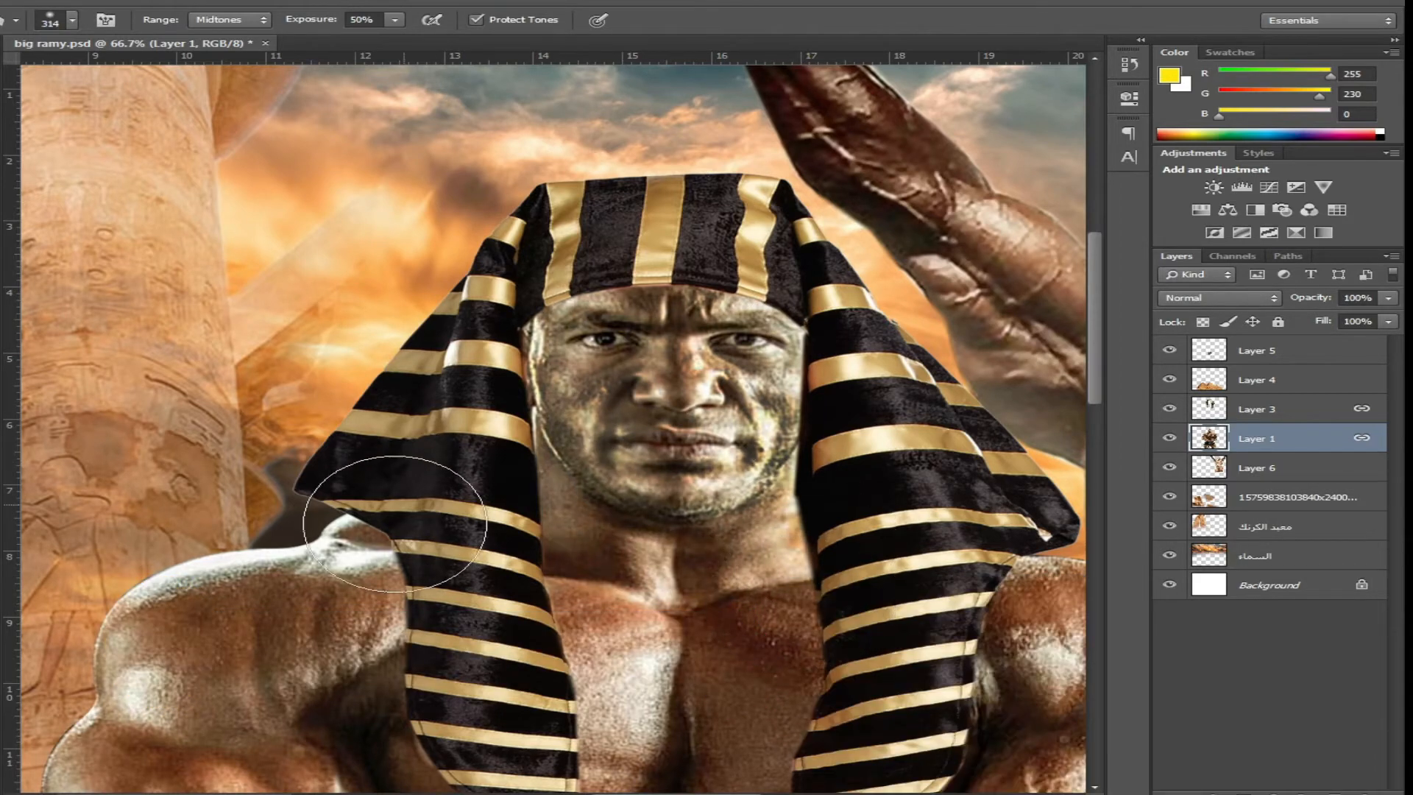
left_click_drag(613, 610, 605, 658)
key("ctrl+minus")
key("ctrl+minus")
key("ctrl+minus")
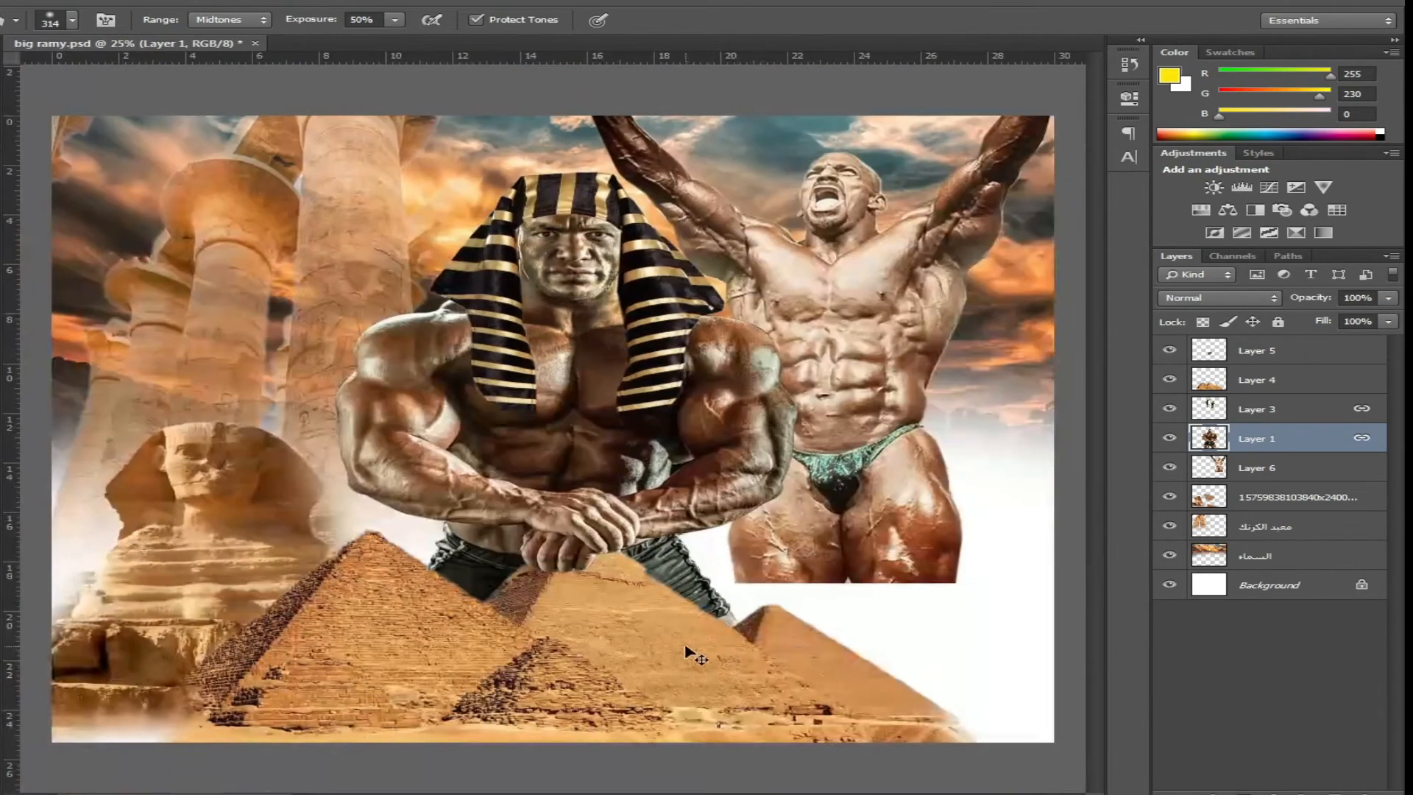
left_click(1, 68)
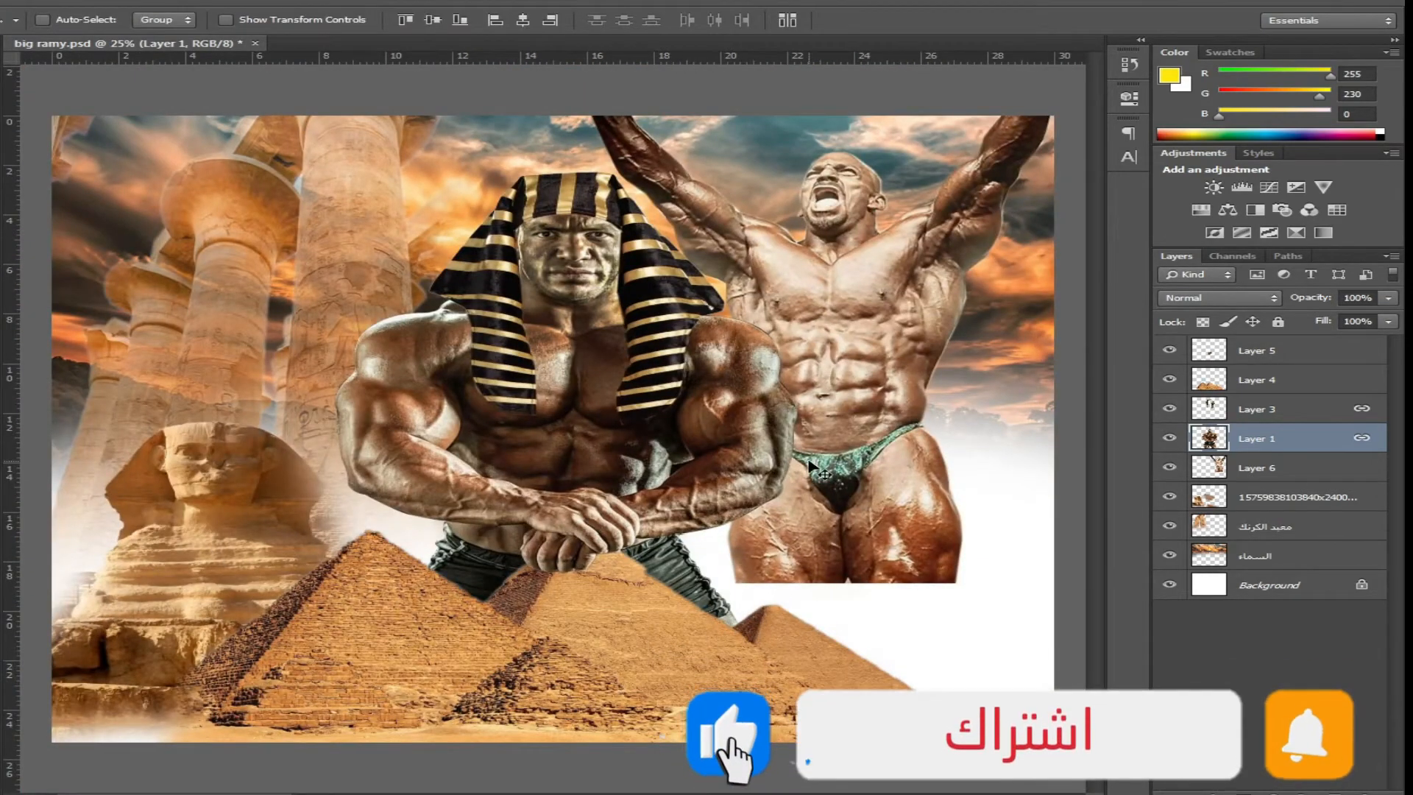
Retouch the tones of the clasped hands on Layer 5 and the adjoining forearm with the 314 px Midtones brush
key("o")
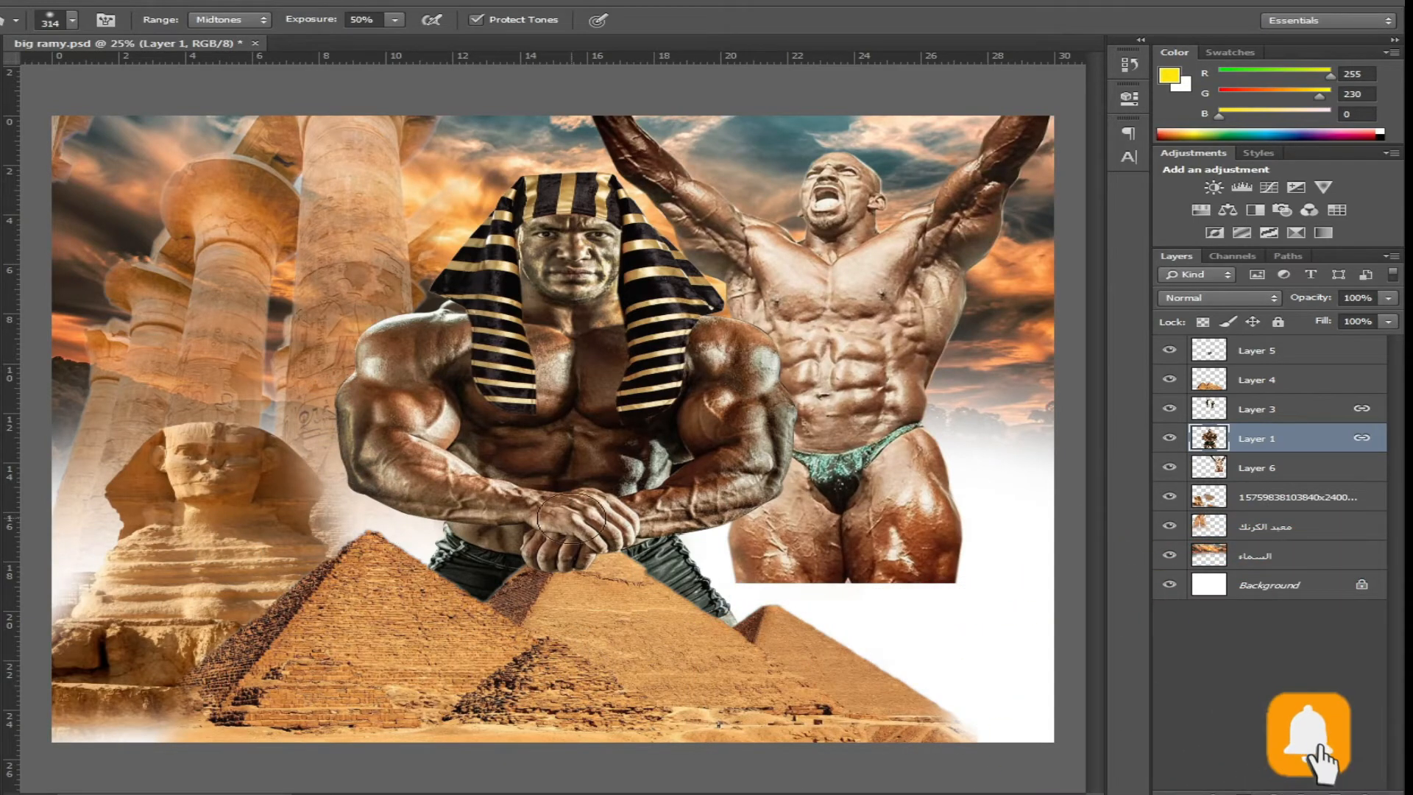
key("v")
left_click(603, 530, "ctrl")
key("o")
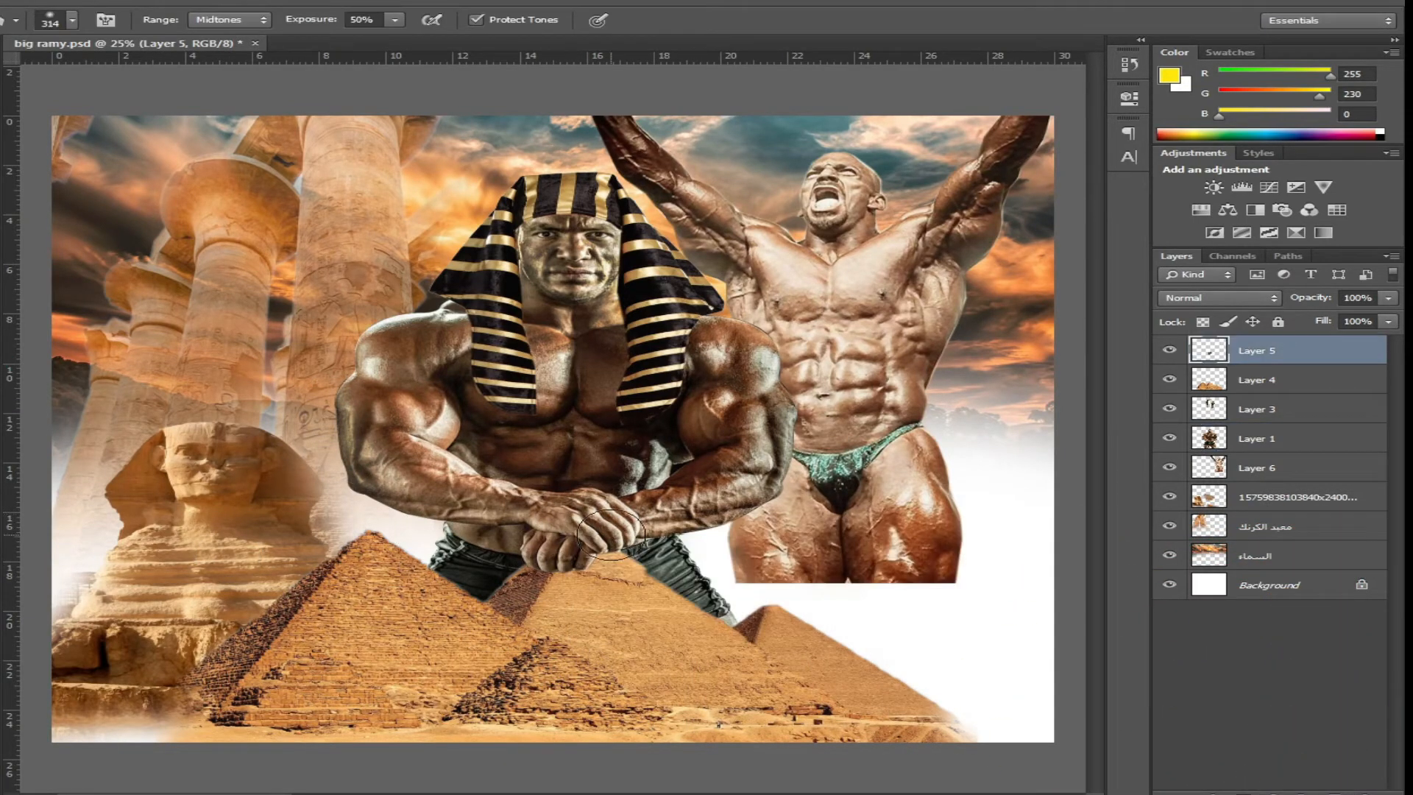
left_click(442, 475, "ctrl")
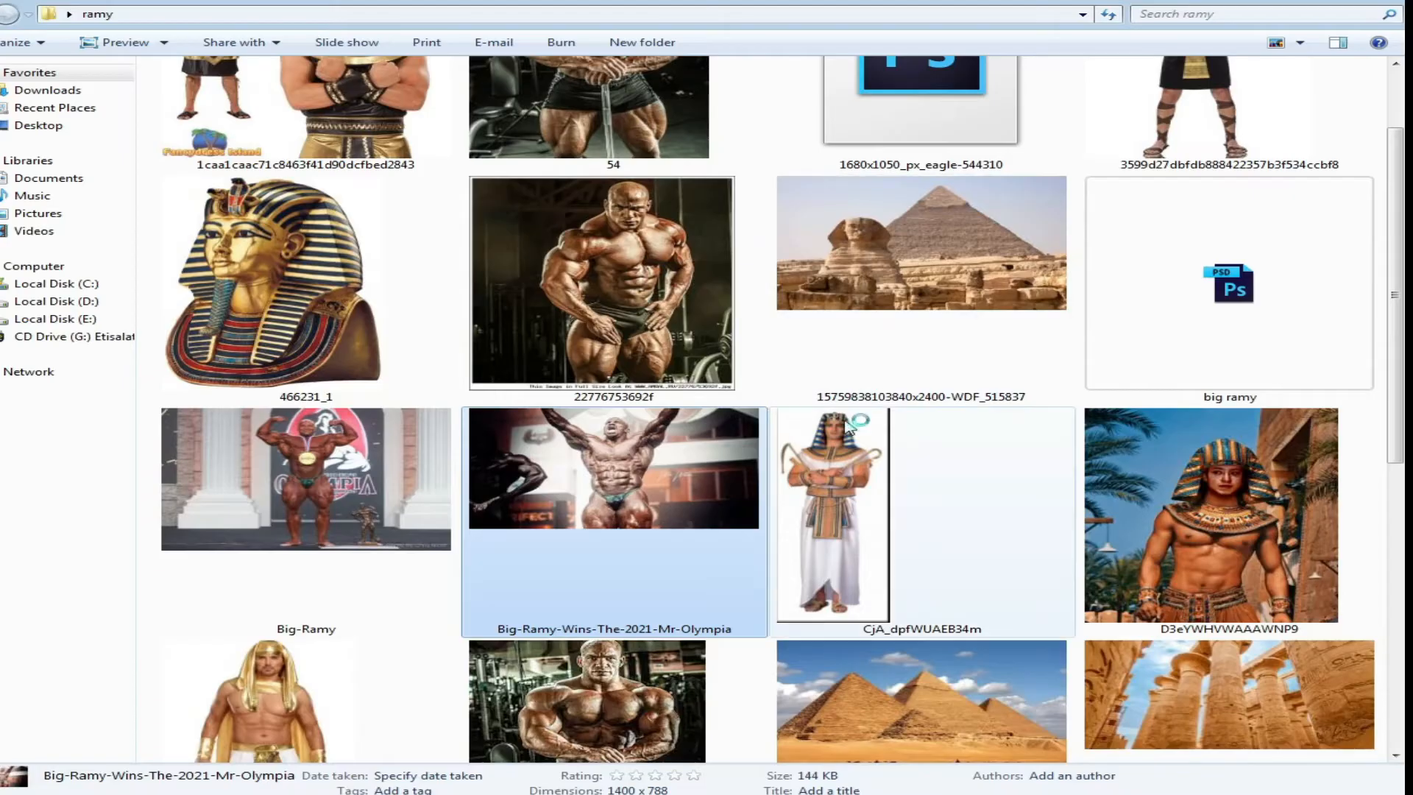
Switch to the picture folder, place the golden pharaoh mask image 466231_1 in the composite and scale it down slightly
scroll(846, 500, "down", 5)
scroll(846, 501, "up", 10)
left_click(280, 405)
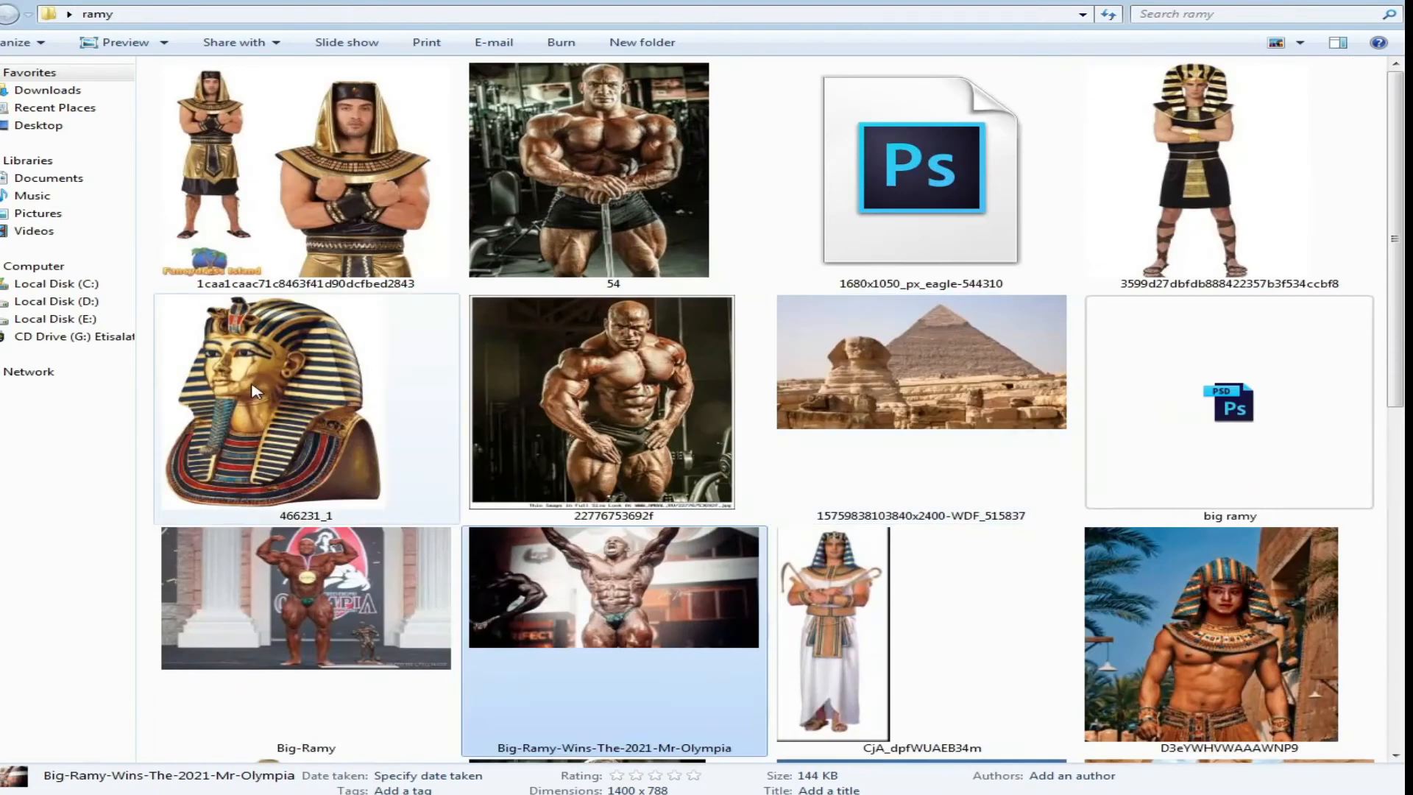
scroll(279, 404, "down", 1)
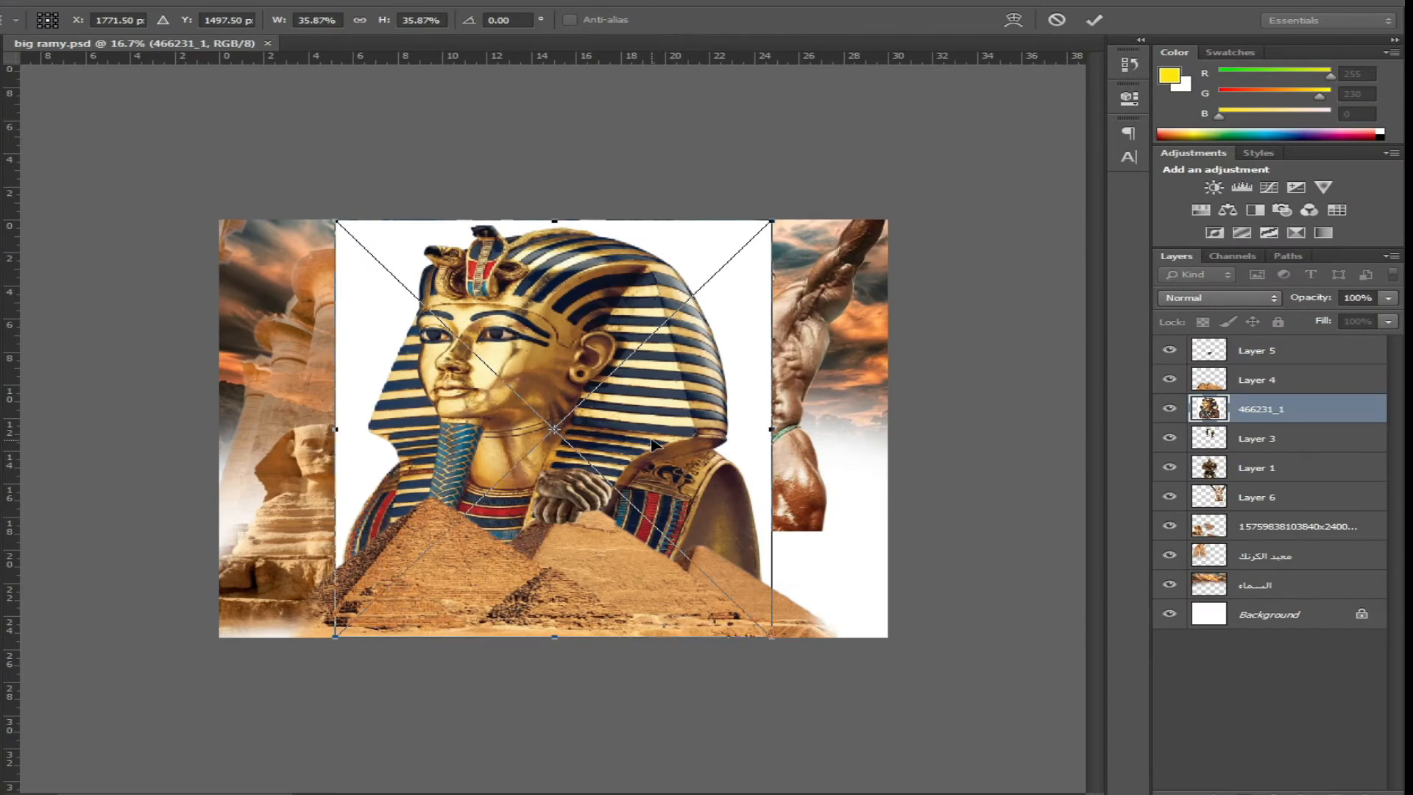
key("Return")
key("ctrl+t")
left_click_drag(770, 222, 750, 240)
key("Return")
Rasterize the pharaoh mask layer and remove its white background
left_click(163, 2)
mouse_move(317, 266)
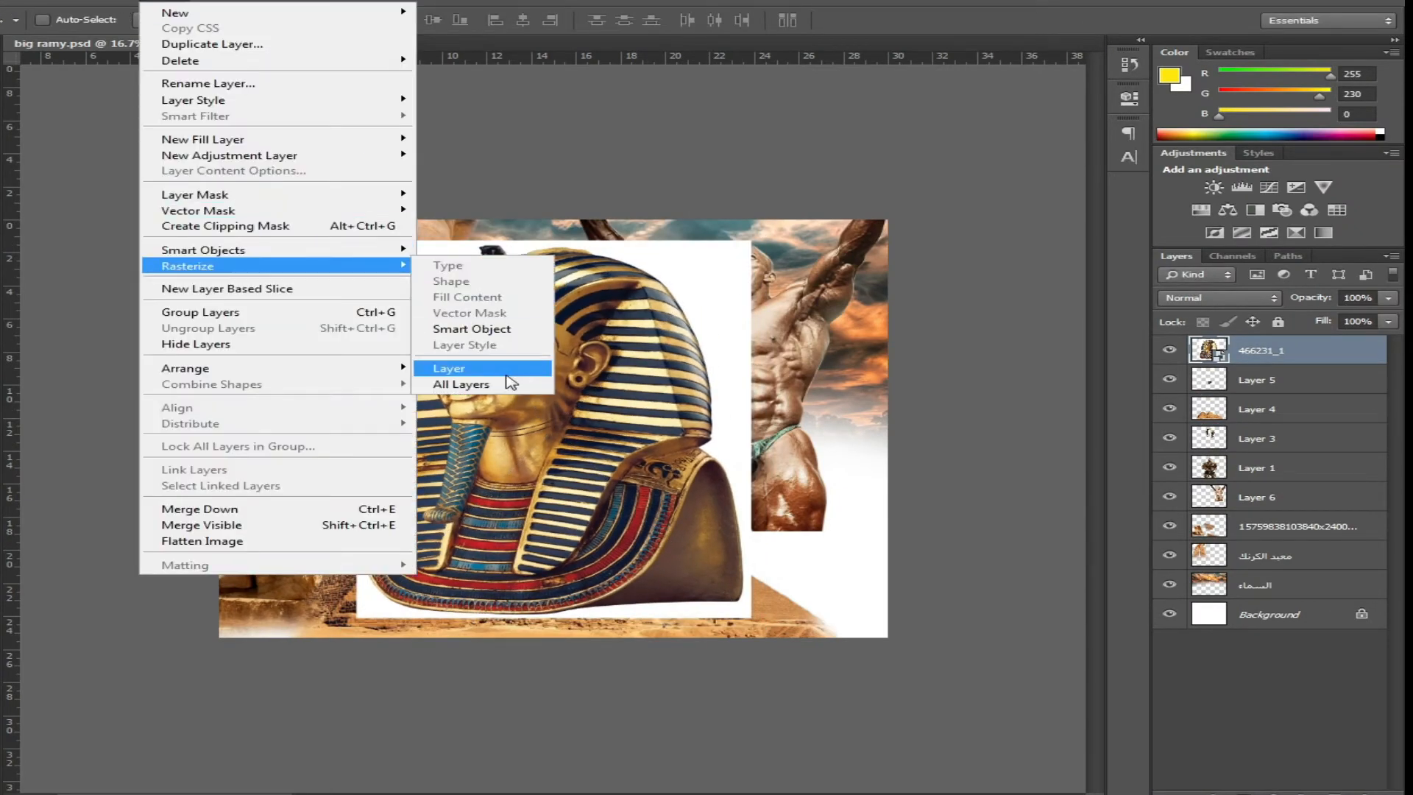
left_click(471, 375)
key("w")
key("shift+w")
left_click(729, 262)
key("Delete")
key("ctrl+d")
Shrink the pharaoh mask into the picture's lower-right corner and send its layer behind the main bodybuilder
key("ctrl+t")
left_click_drag(365, 246, 514, 393)
left_click_drag(728, 477, 873, 505)
key("Return")
key("ctrl+[")
key("ctrl+[")
key("ctrl+[")
key("ctrl+[")
Set the opacity of the posing figure's layer to 67%
left_click(758, 354, "ctrl")
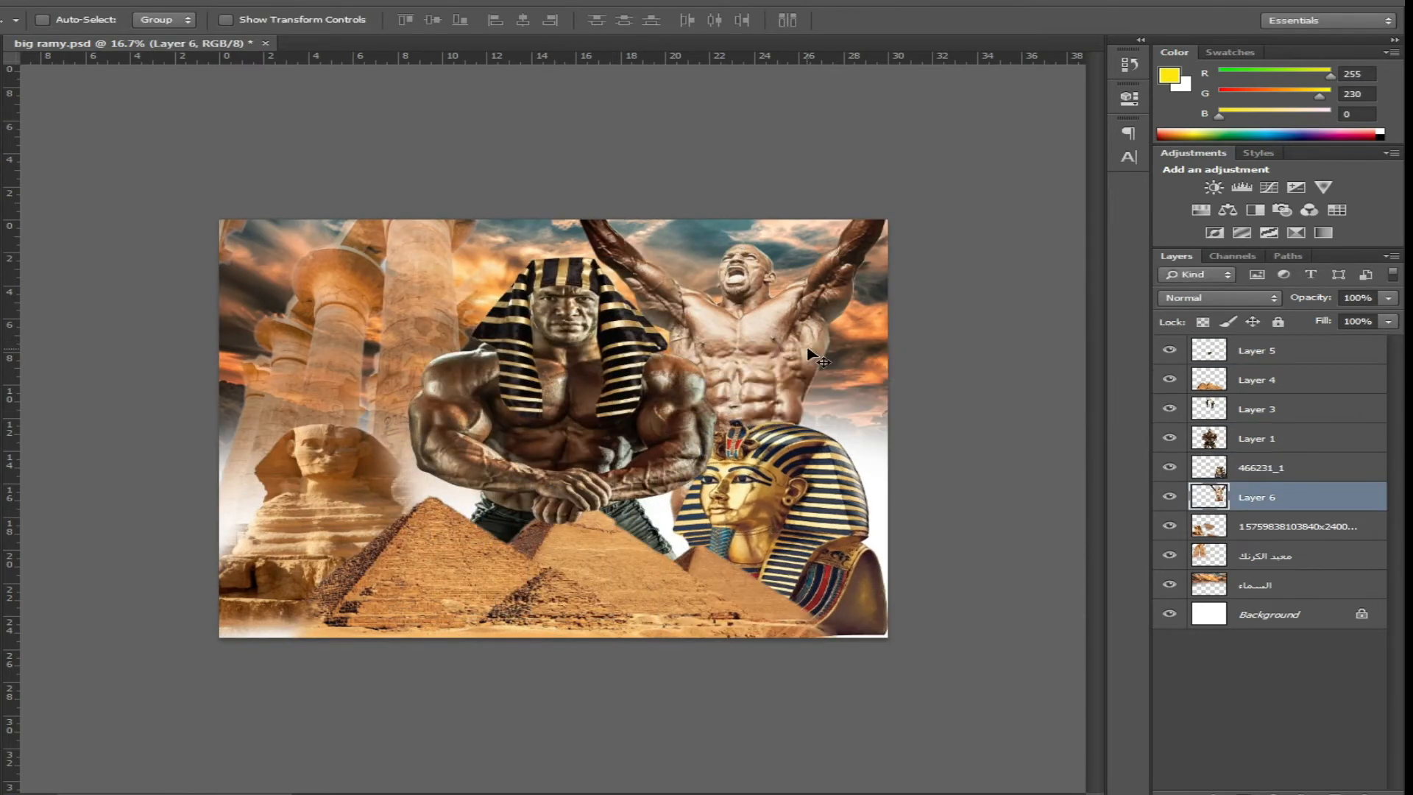
key("6")
key("7")
Scale the pharaoh mask to about 89% and fit it into the picture's lower-right corner
left_click(738, 467, "ctrl")
key("ctrl+y")
key("ctrl+y")
key("ctrl+t")
left_click_drag(668, 418, 684, 445)
left_click_drag(815, 548, 818, 554)
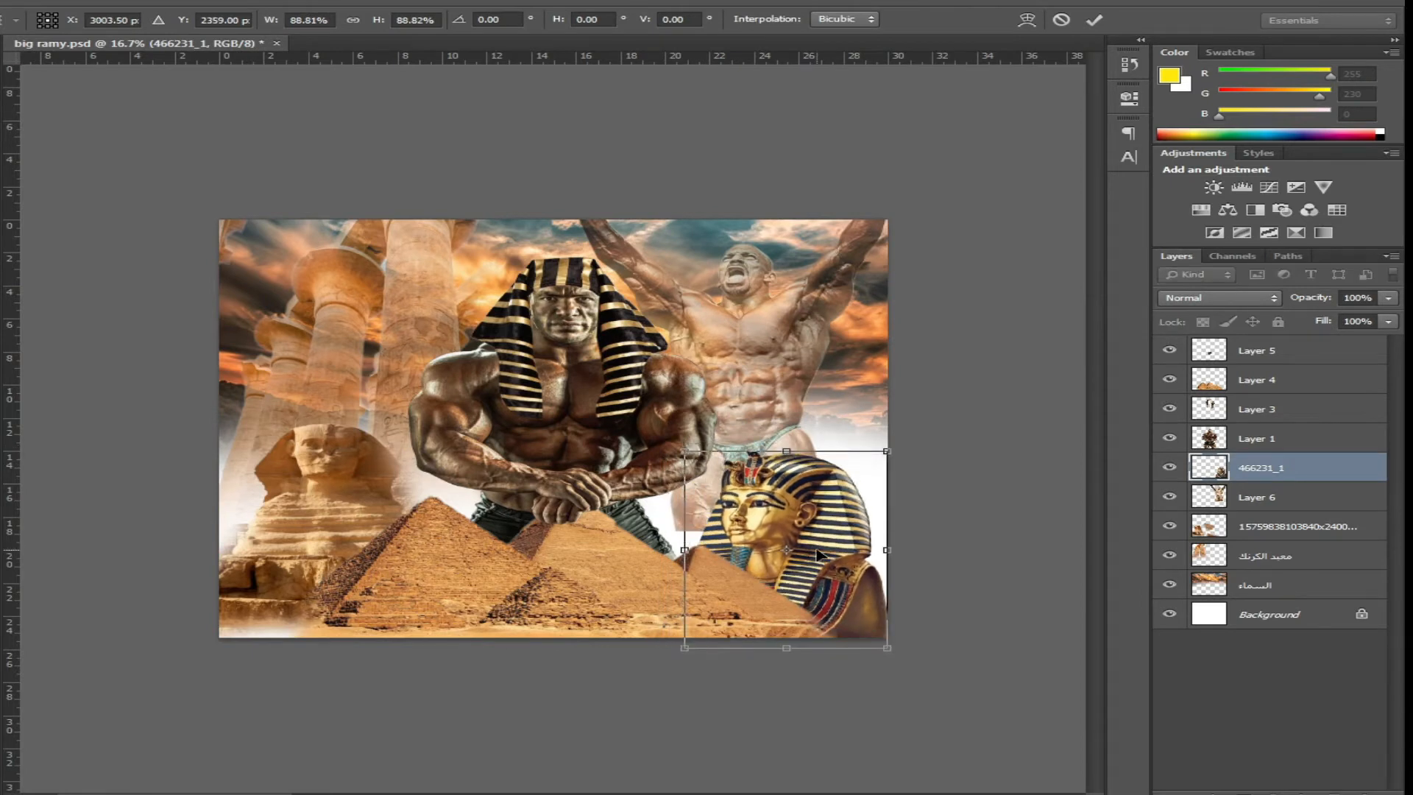
key("Return")
Erase the posing figure's hard-edged leg beside the pharaoh mask with a soft 437 px eraser
right_click(771, 377)
left_click(799, 387)
key("e")
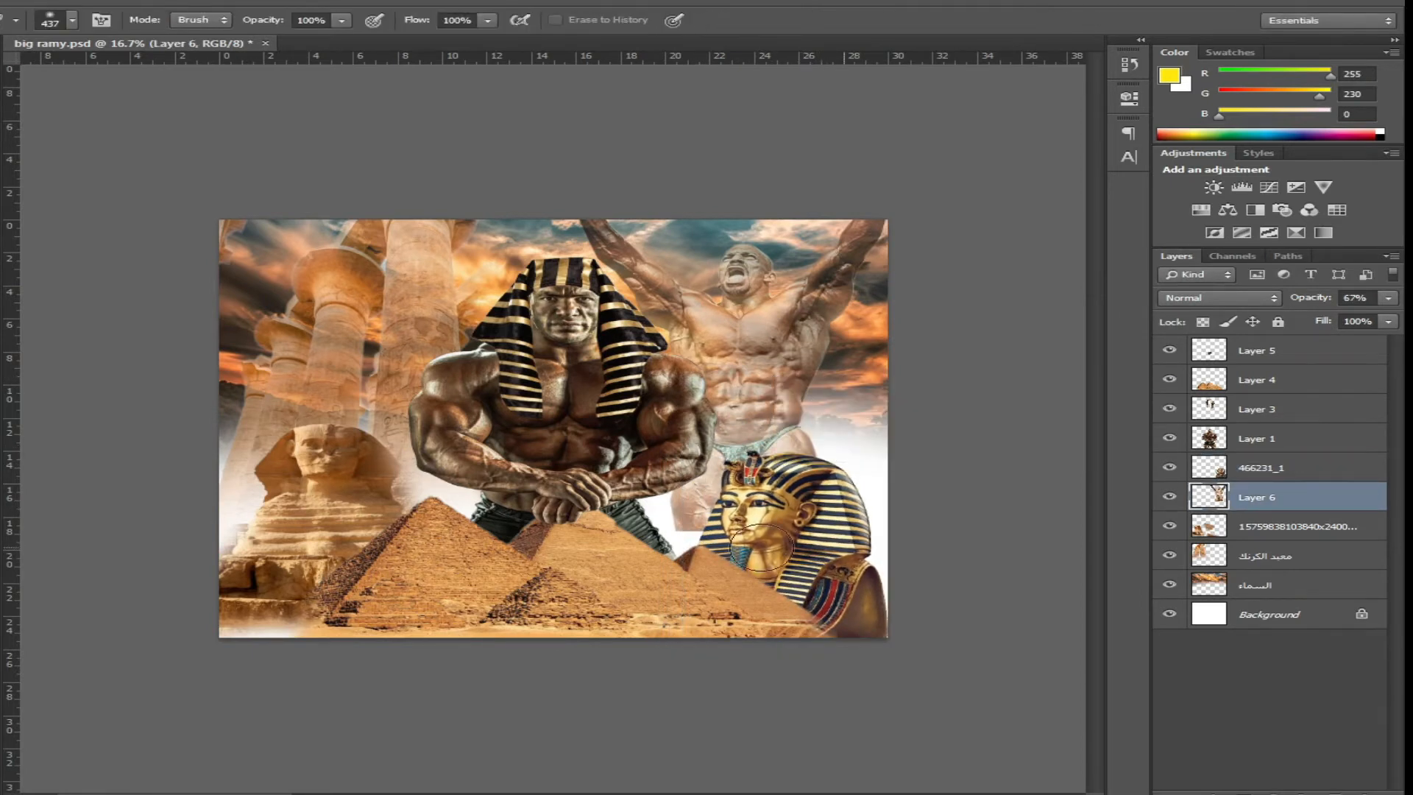
key("v")
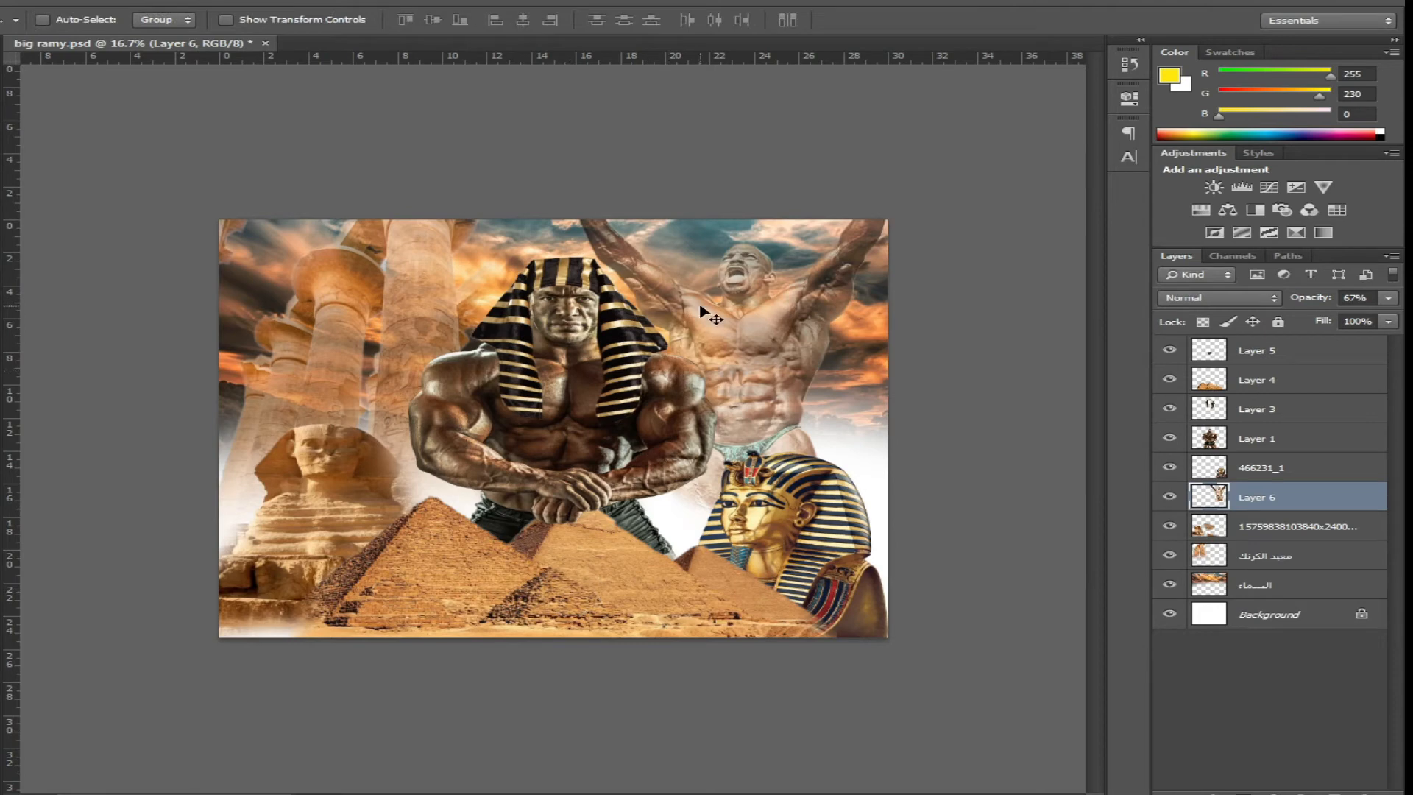
Duplicate the sky layer, shift the copy down over the white lower area and order it beneath the original sky
right_click(699, 237)
left_click(718, 247)
left_click_drag(710, 247, 697, 381)
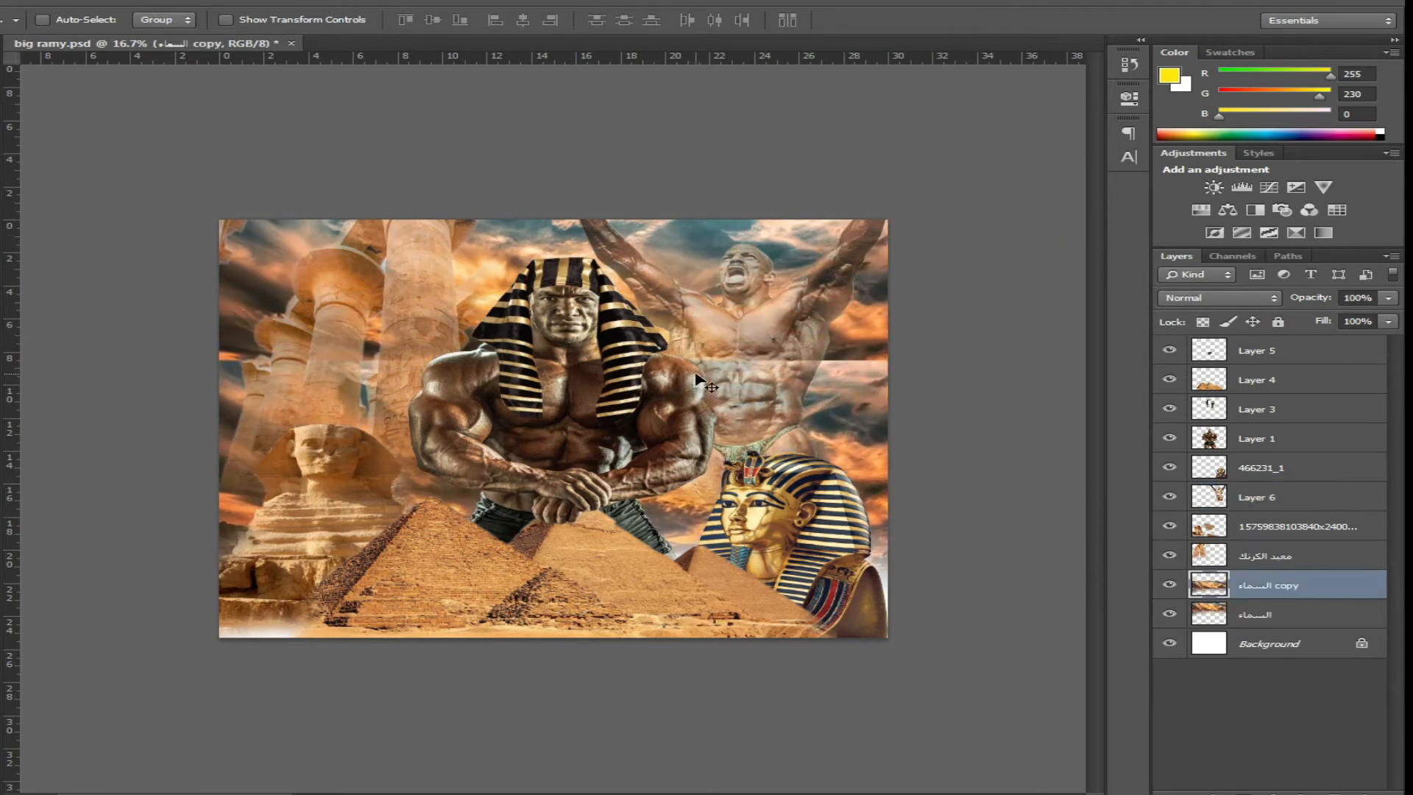
key("ctrl+bracketleft")
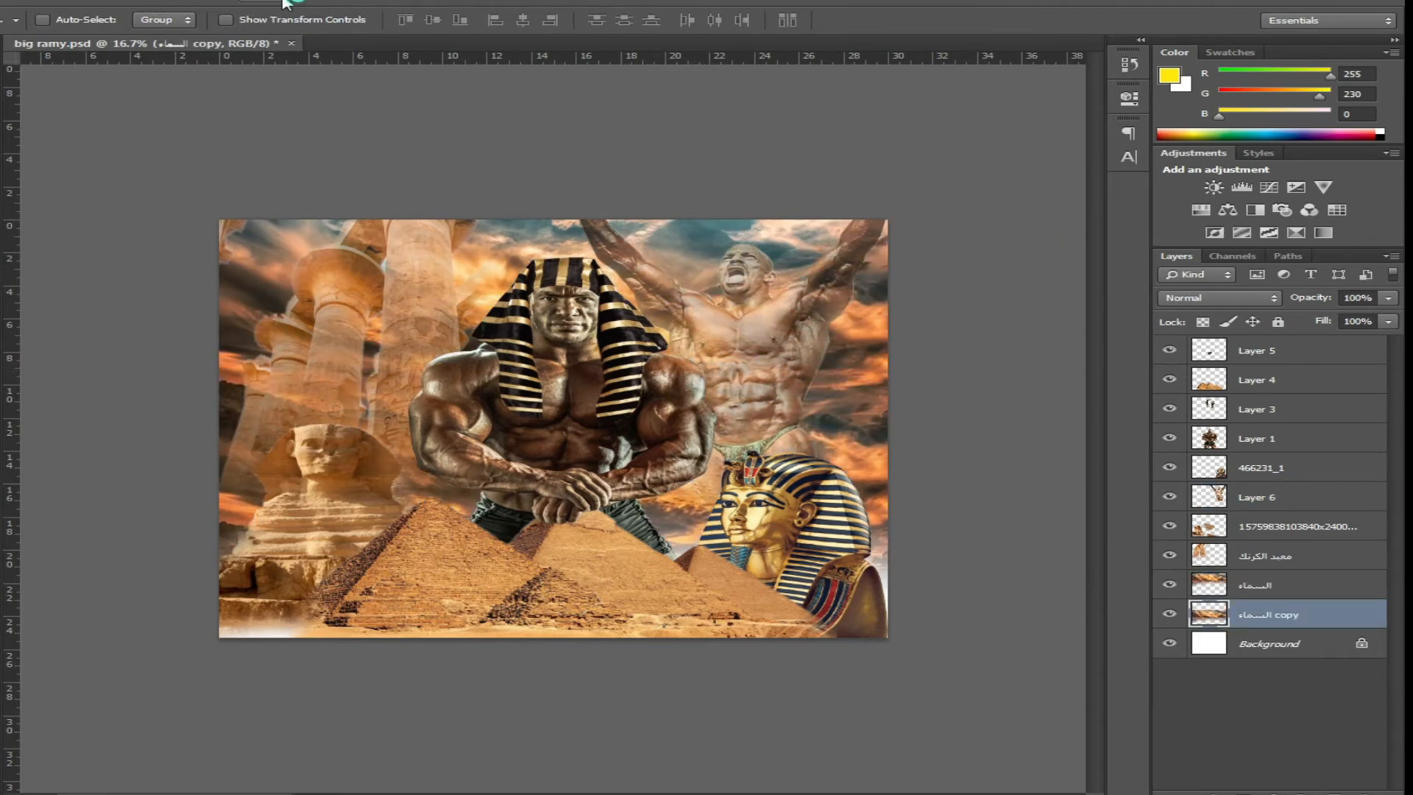
Apply a Motion Blur to the sky copy with an angle of 0° and a distance of 1188 pixels
left_click(309, 4)
mouse_move(483, 195)
left_click(647, 332)
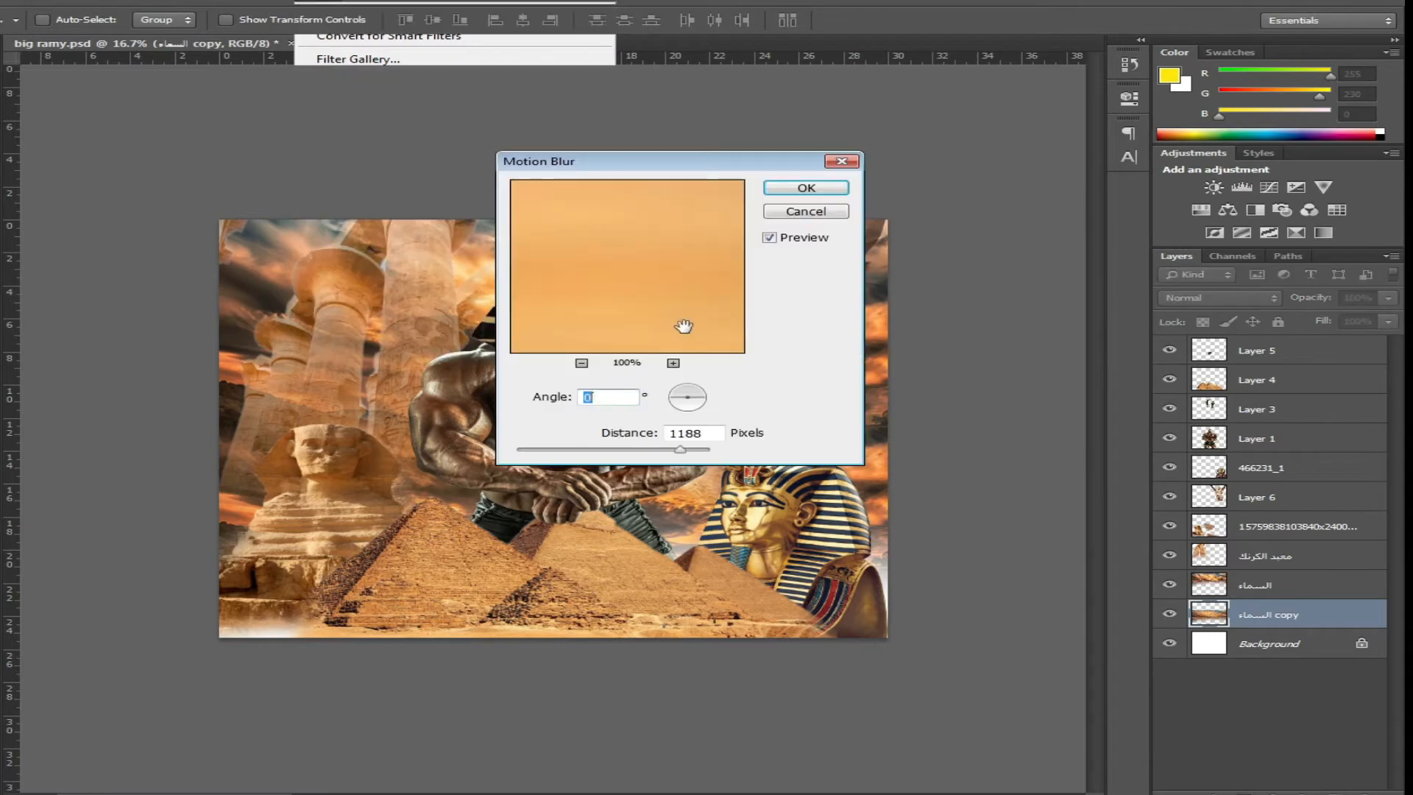
left_click(810, 190)
Duplicate the blurred sky and stretch the copy to about 134% height so it extends past the picture's bottom edge
key("ctrl+j")
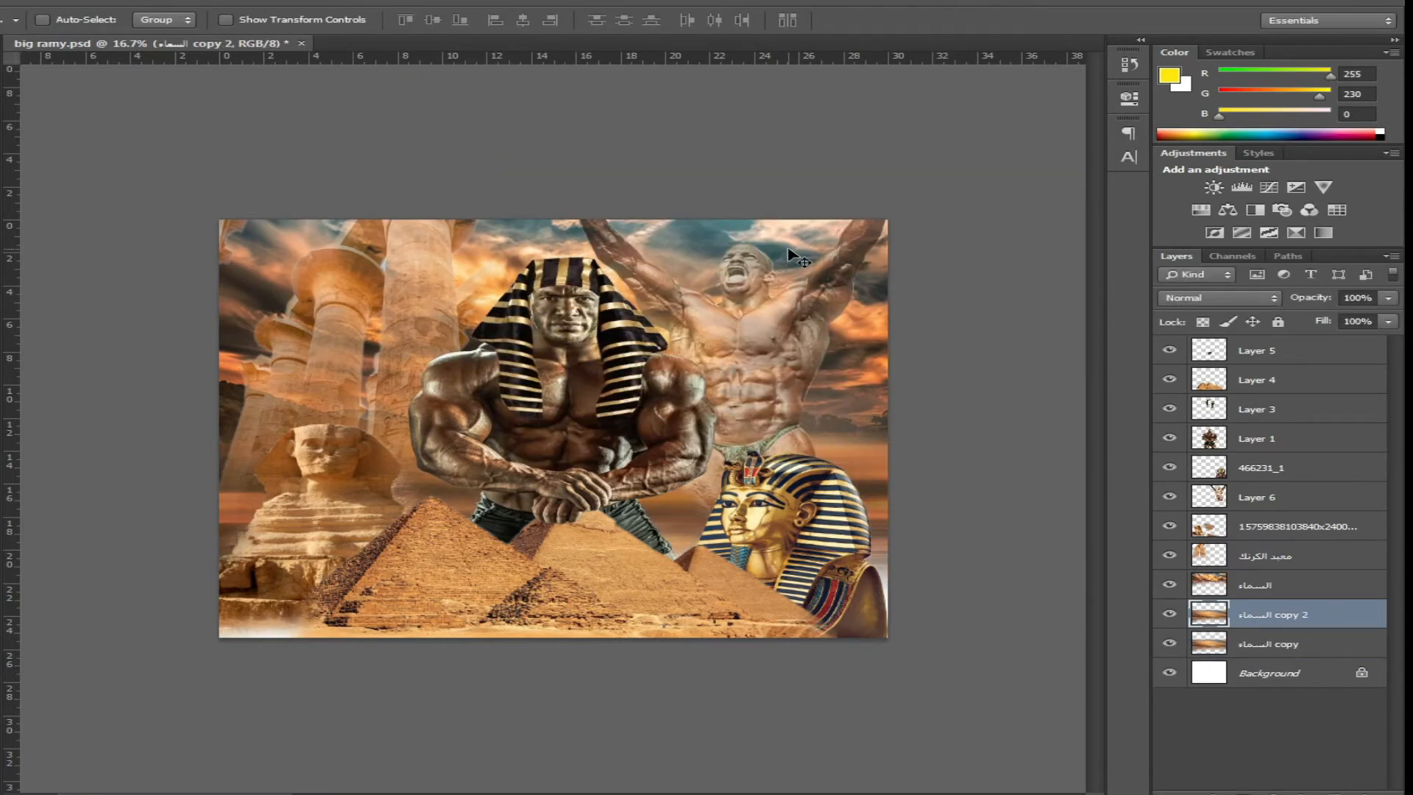
key("ctrl+t")
left_click_drag(553, 640, 554, 724)
left_click_drag(560, 359, 563, 348)
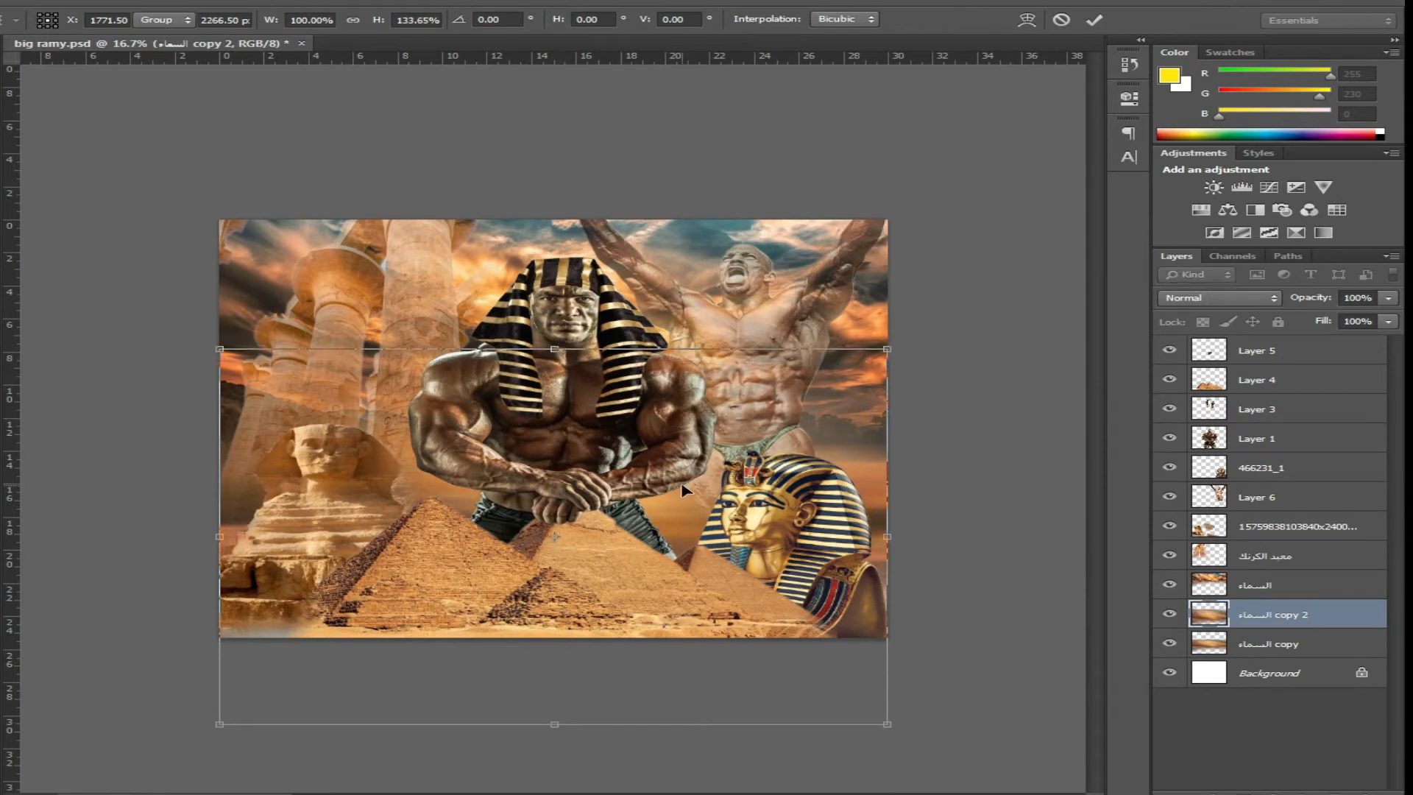
key("Return")
Brighten the pharaoh mask with Levels, setting the midtone input to 1.28 and the black output level to 9
right_click(788, 511)
left_click(806, 514)
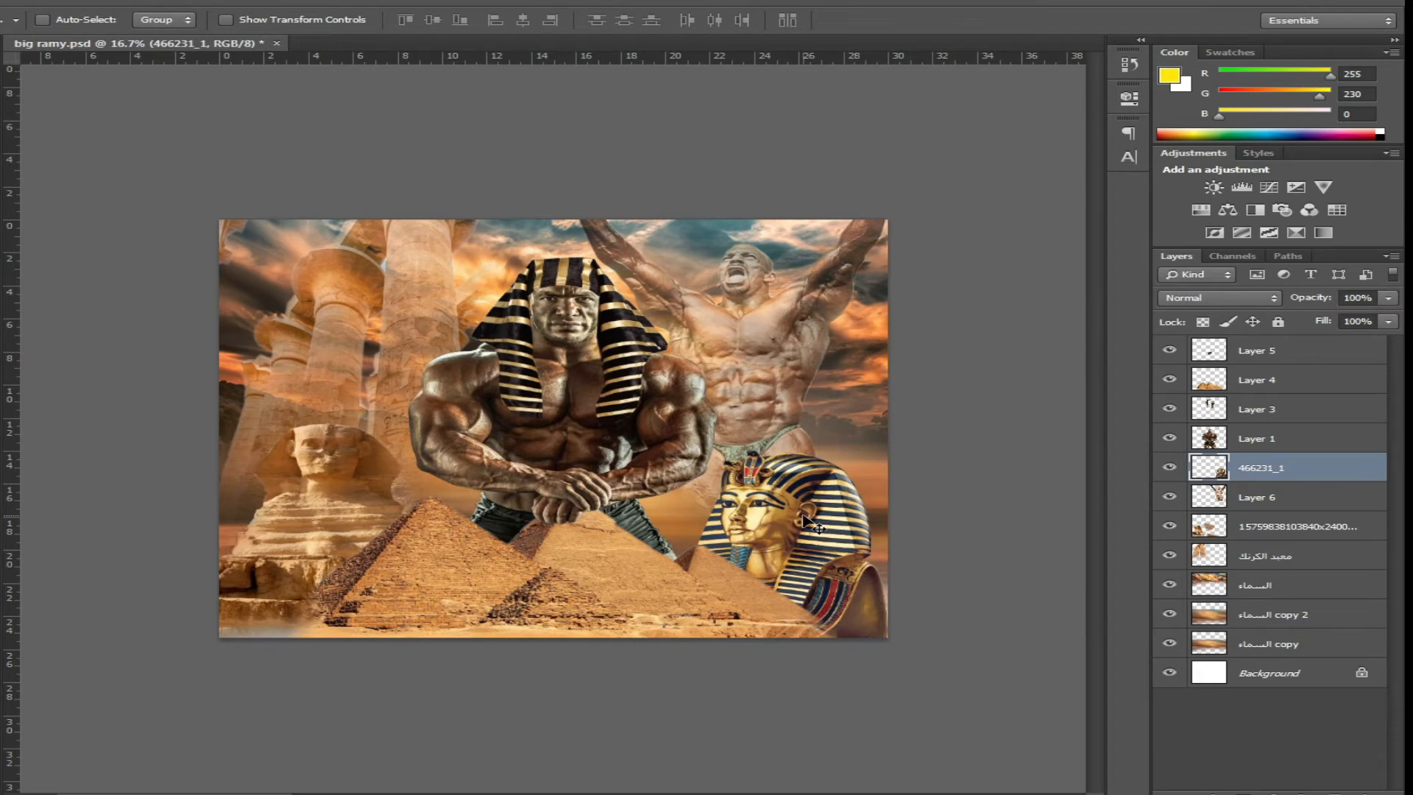
key("ctrl+l")
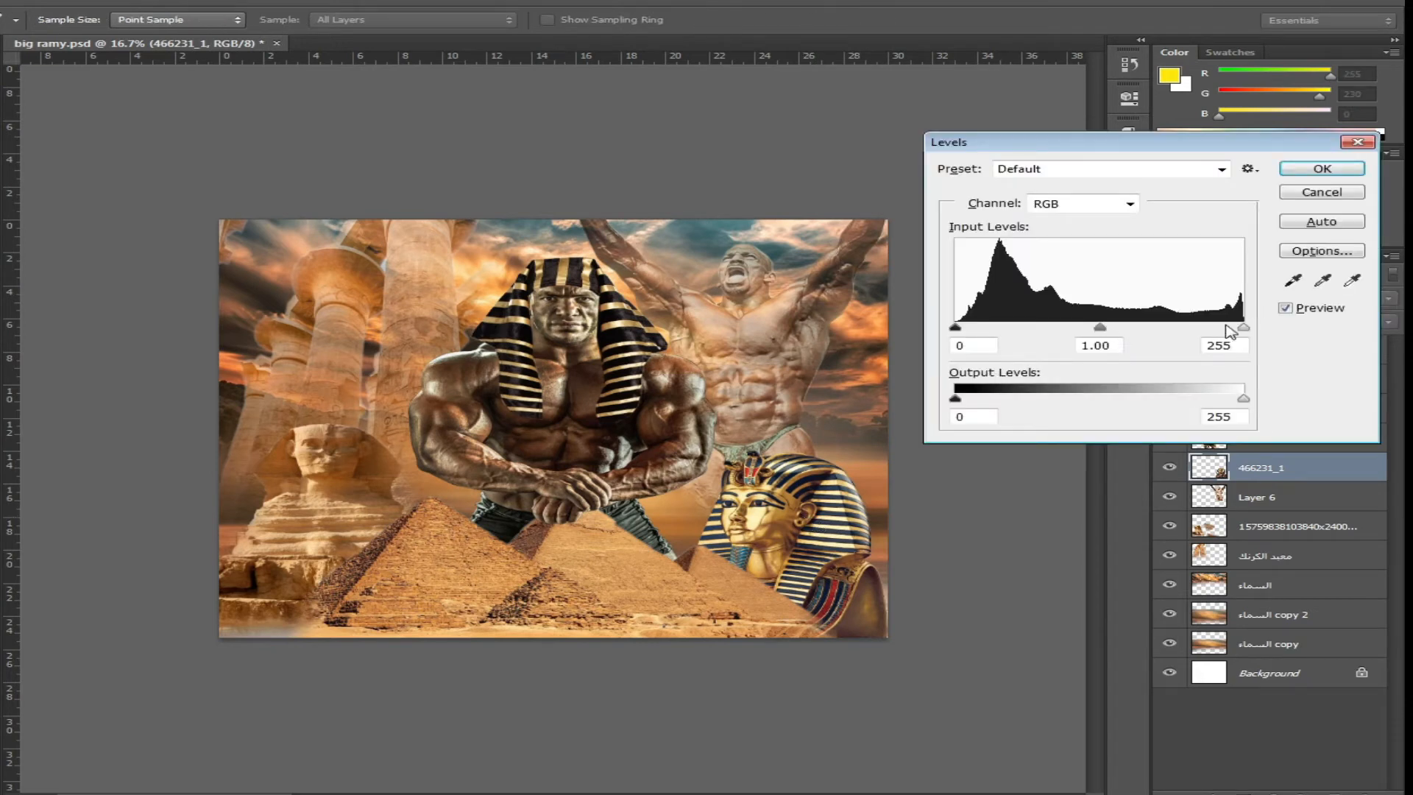
left_click_drag(1089, 326, 1074, 326)
left_click_drag(962, 405, 968, 404)
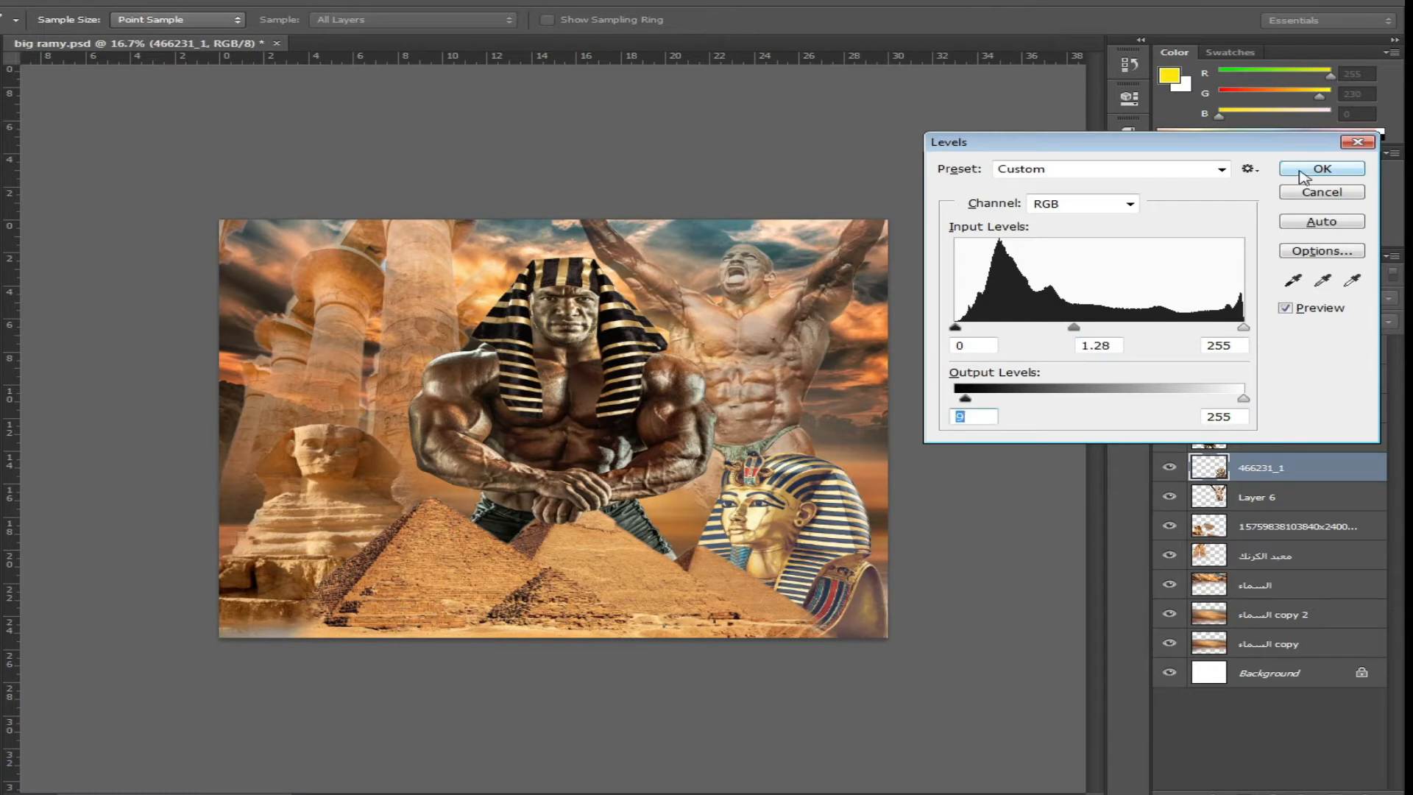
left_click(1322, 169)
Warm the golden pharaoh mask with Color Balance midtones set to +46, 0 and −38
key("ctrl+b")
left_click_drag(1023, 465, 981, 465)
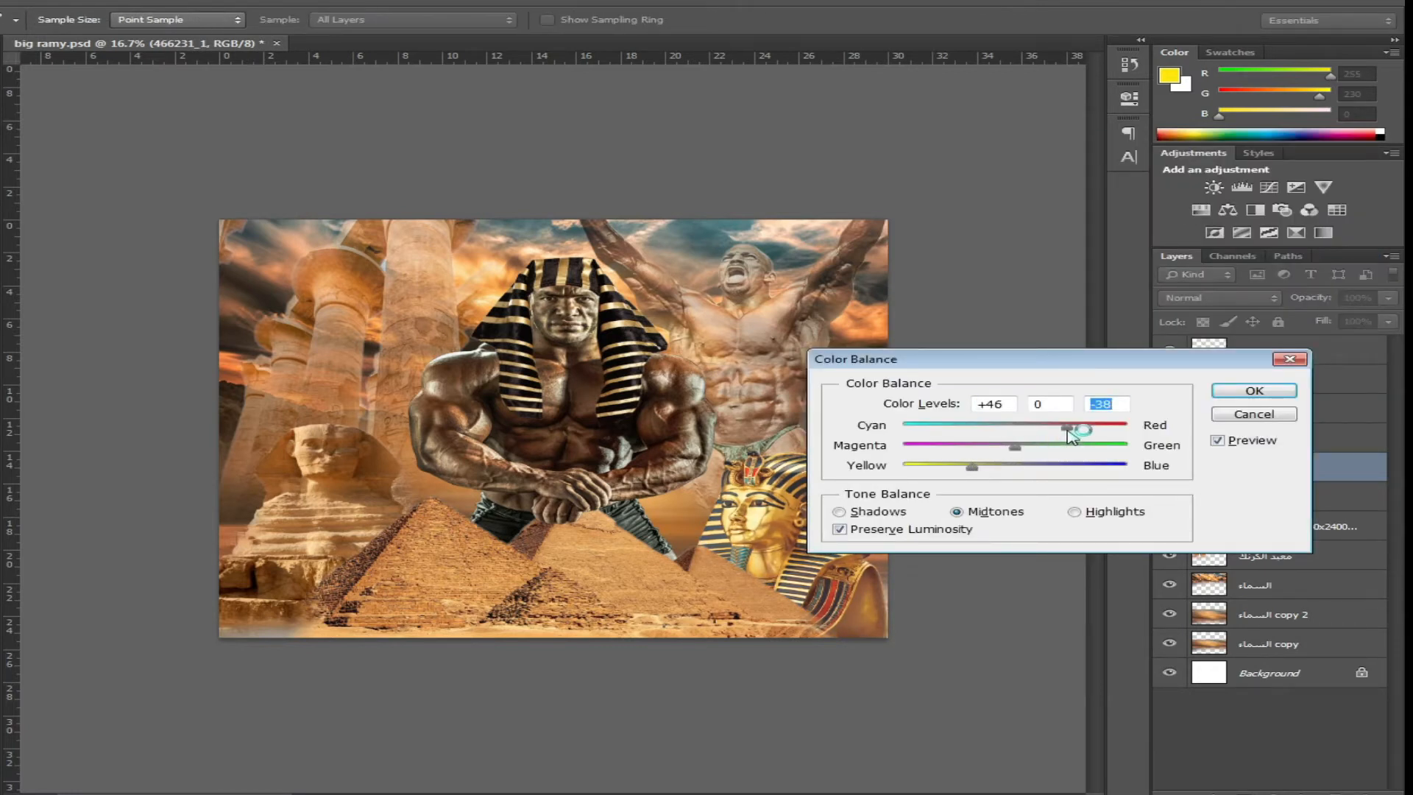
left_click(1254, 391)
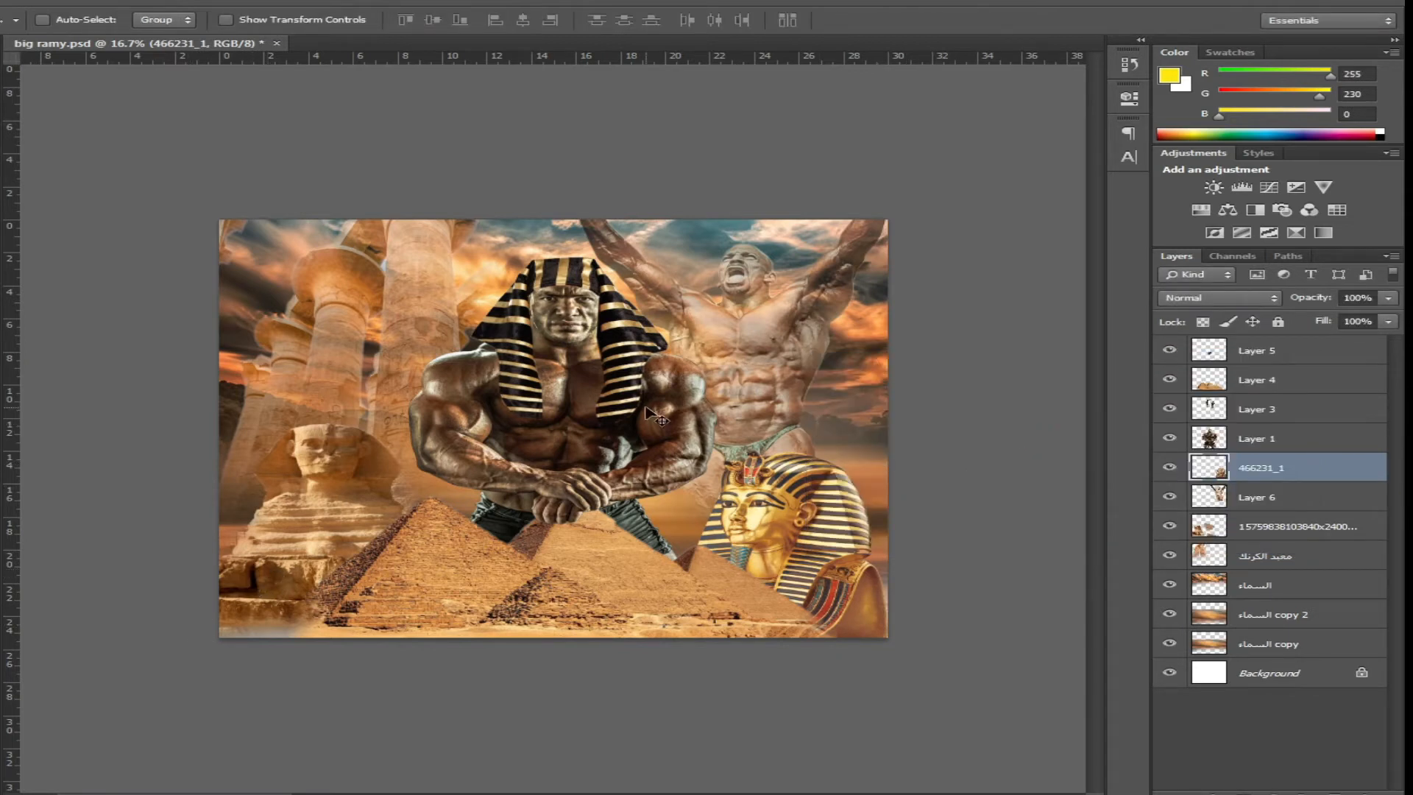
Group the linked headdress and front bodybuilder layers (Layer 3 and Layer 1) and name the group رامى
right_click(622, 348)
left_click(651, 358)
left_click(1295, 444, "ctrl")
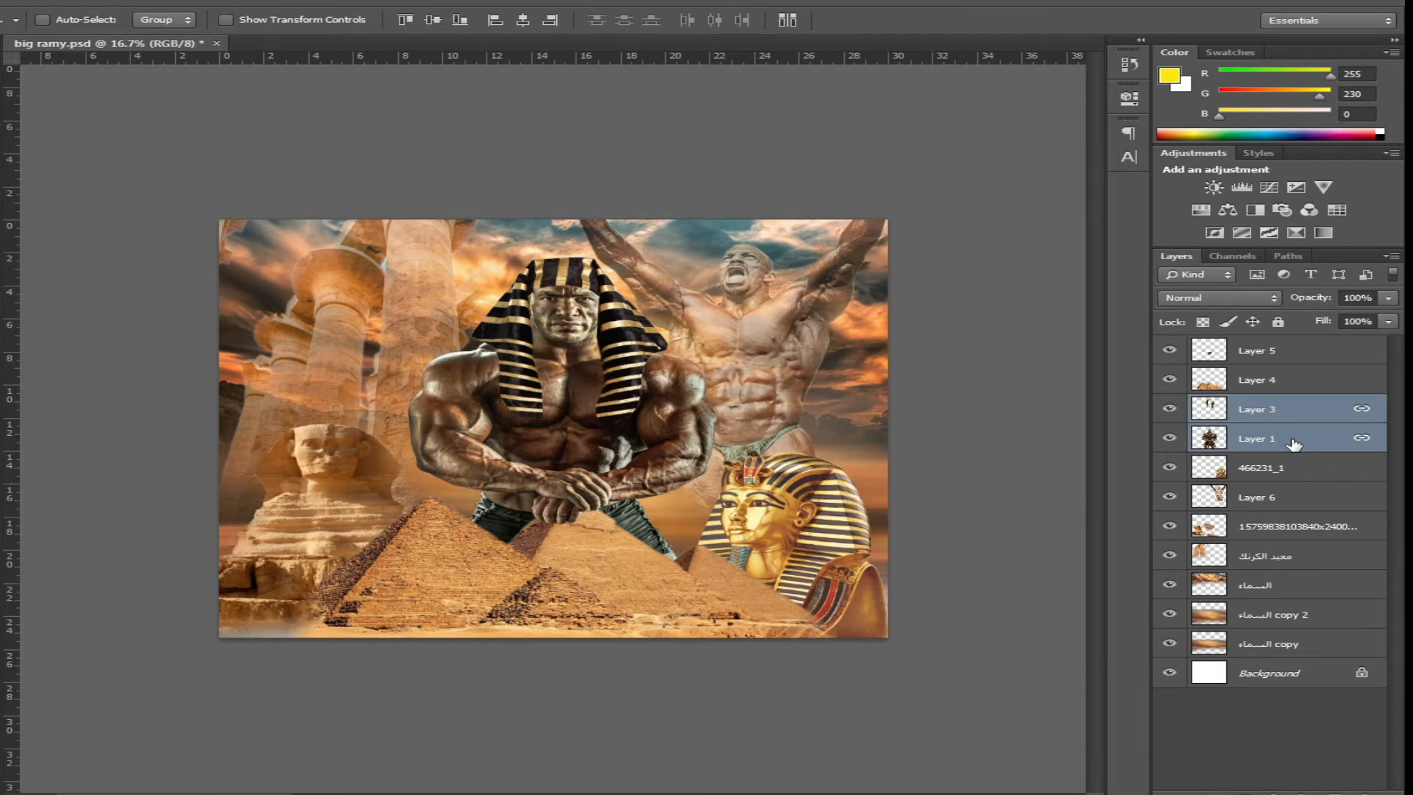
key("ctrl+g")
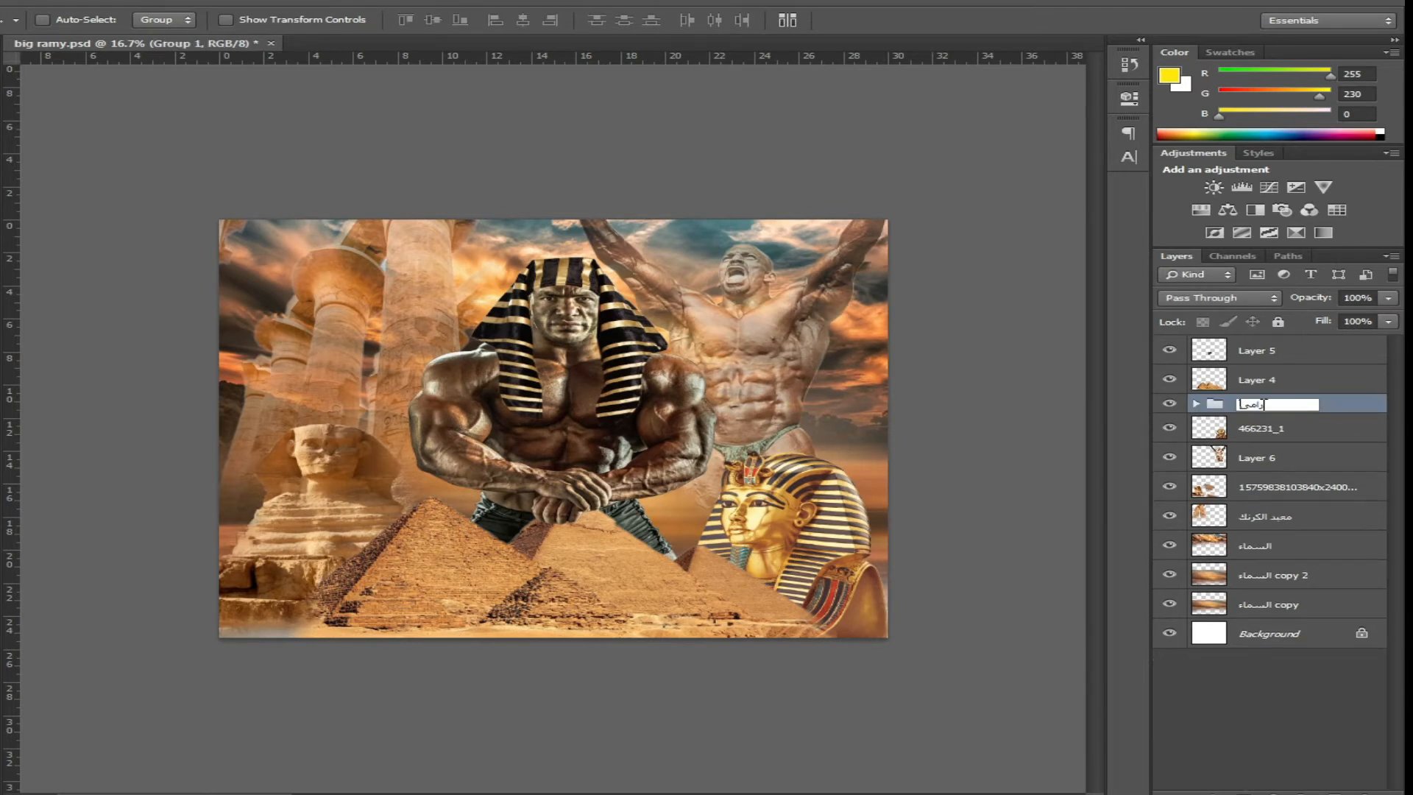
key("Return")
Give the bodybuilder group an Outer Glow instead of a Drop Shadow, with Normal blending, 100% opacity and a size of 114 px
left_click(1255, 787)
left_click(1196, 754)
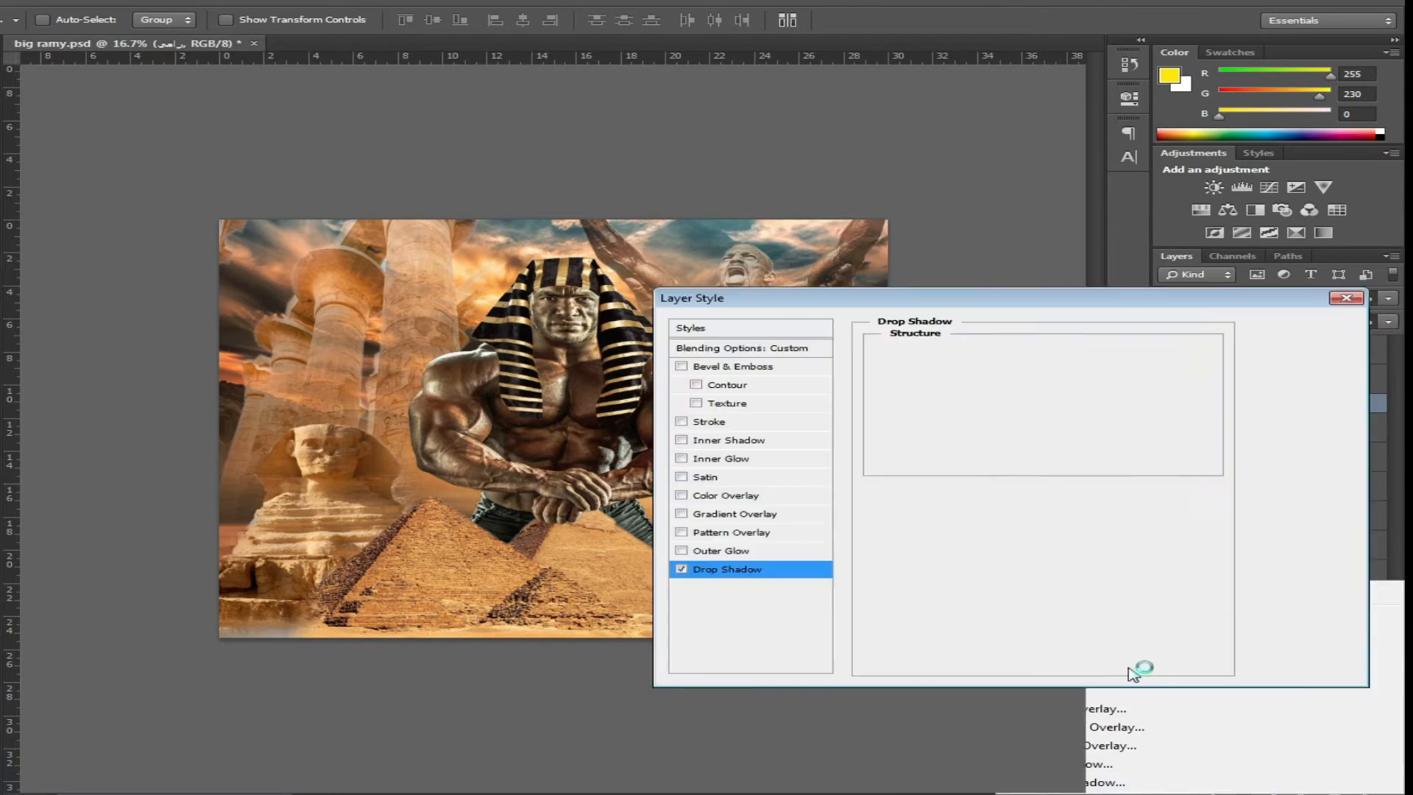
left_click(682, 569)
left_click(721, 551)
left_click_drag(1047, 373, 1078, 373)
left_click(1048, 354)
left_click(979, 369)
left_click_drag(968, 496, 1016, 495)
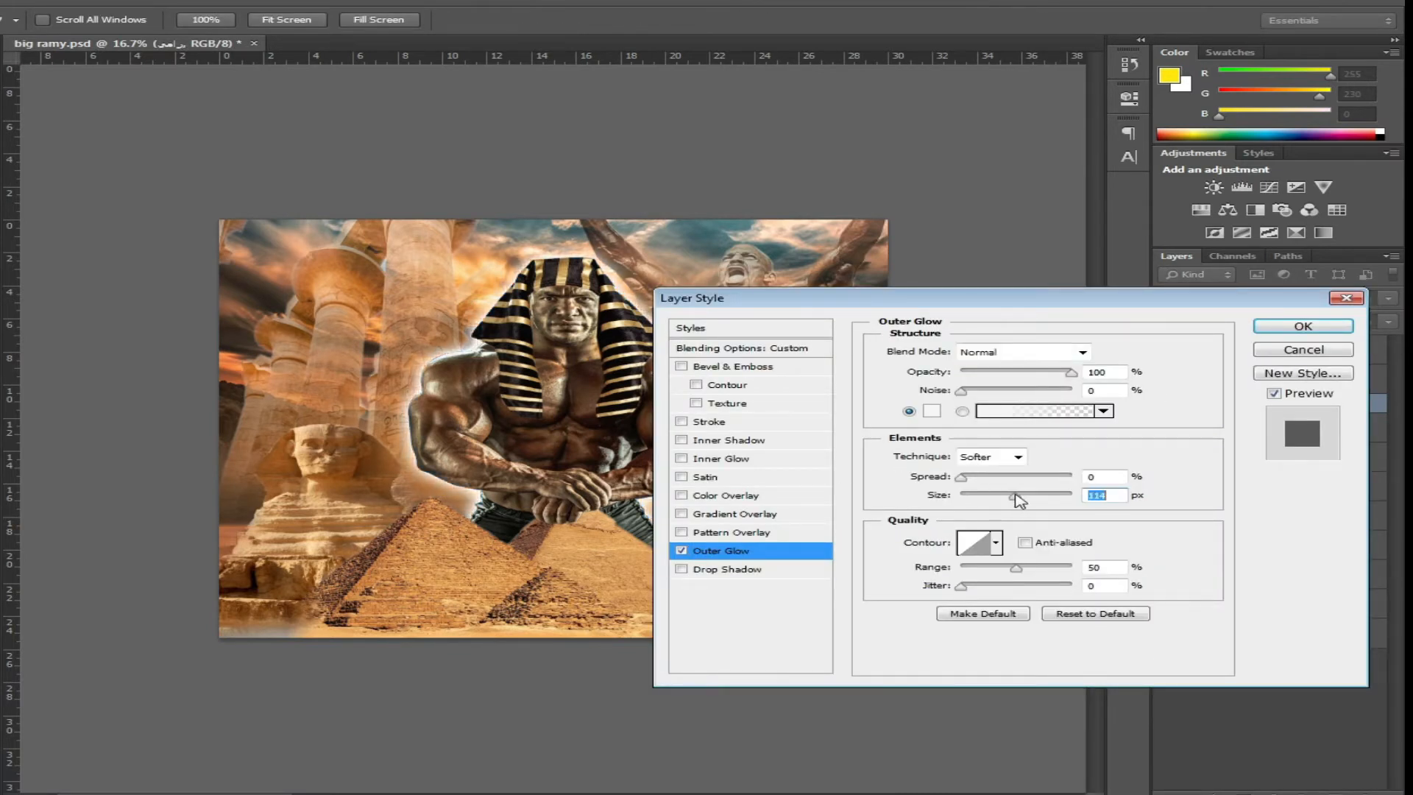
Set the outer glow's colour to the light orange fece8b sampled from the sky beside the headdress
left_click(932, 410)
left_click(435, 578)
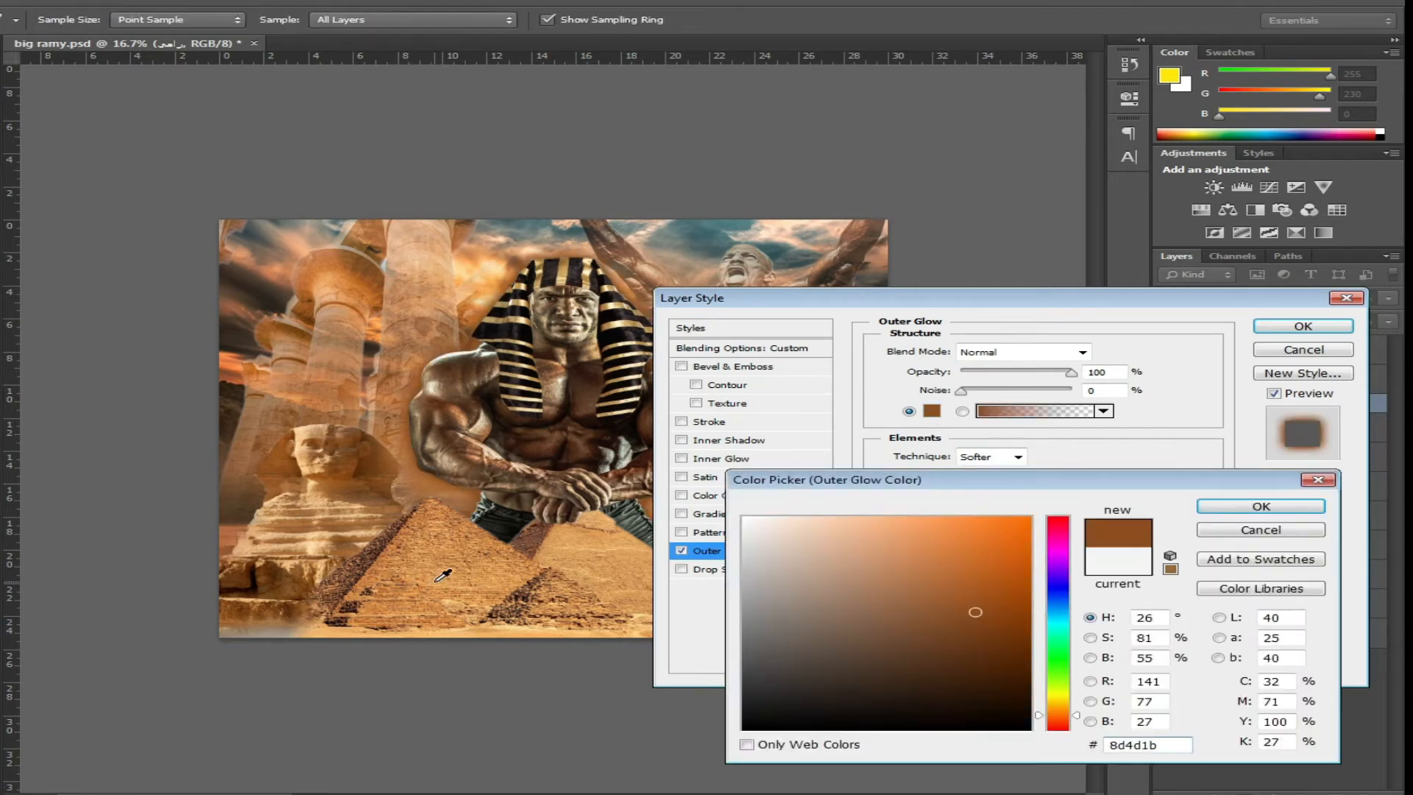
left_click(488, 272)
left_click(491, 260)
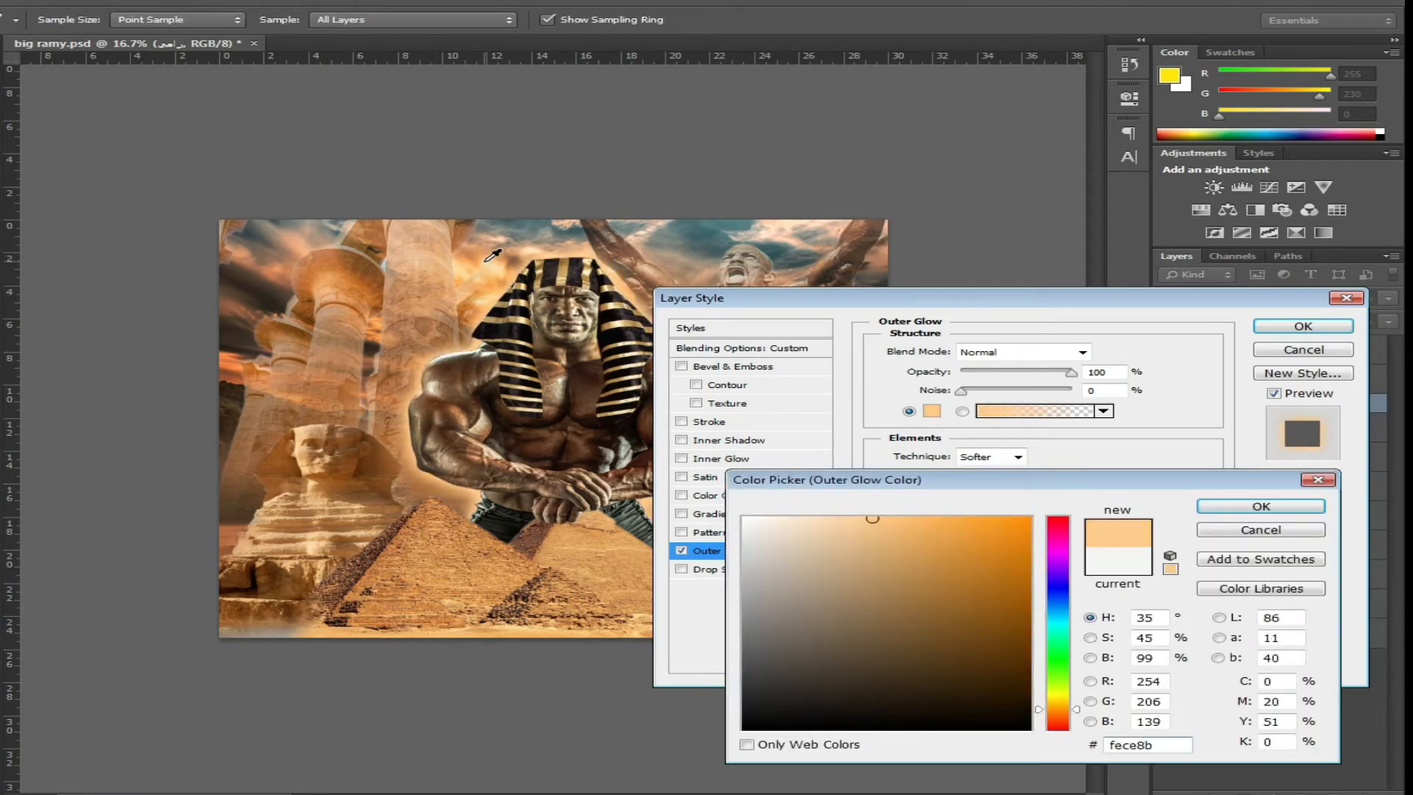
left_click(1260, 506)
Set the outer glow's blend mode to Hard Light with an opacity of 82% and apply the style
left_click(1019, 352)
left_click(1017, 490)
left_click(1054, 355)
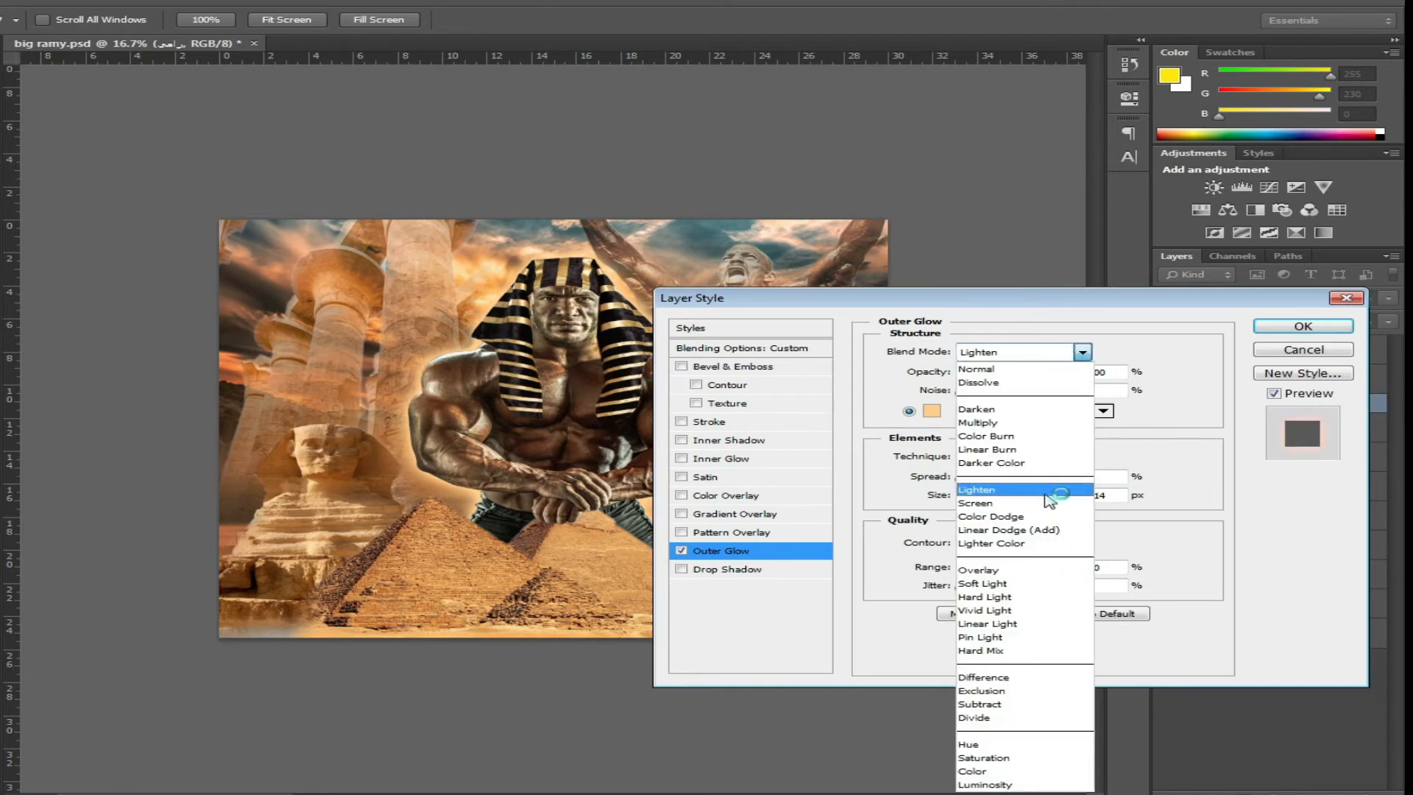
left_click(1051, 597)
left_click_drag(1065, 373, 1054, 373)
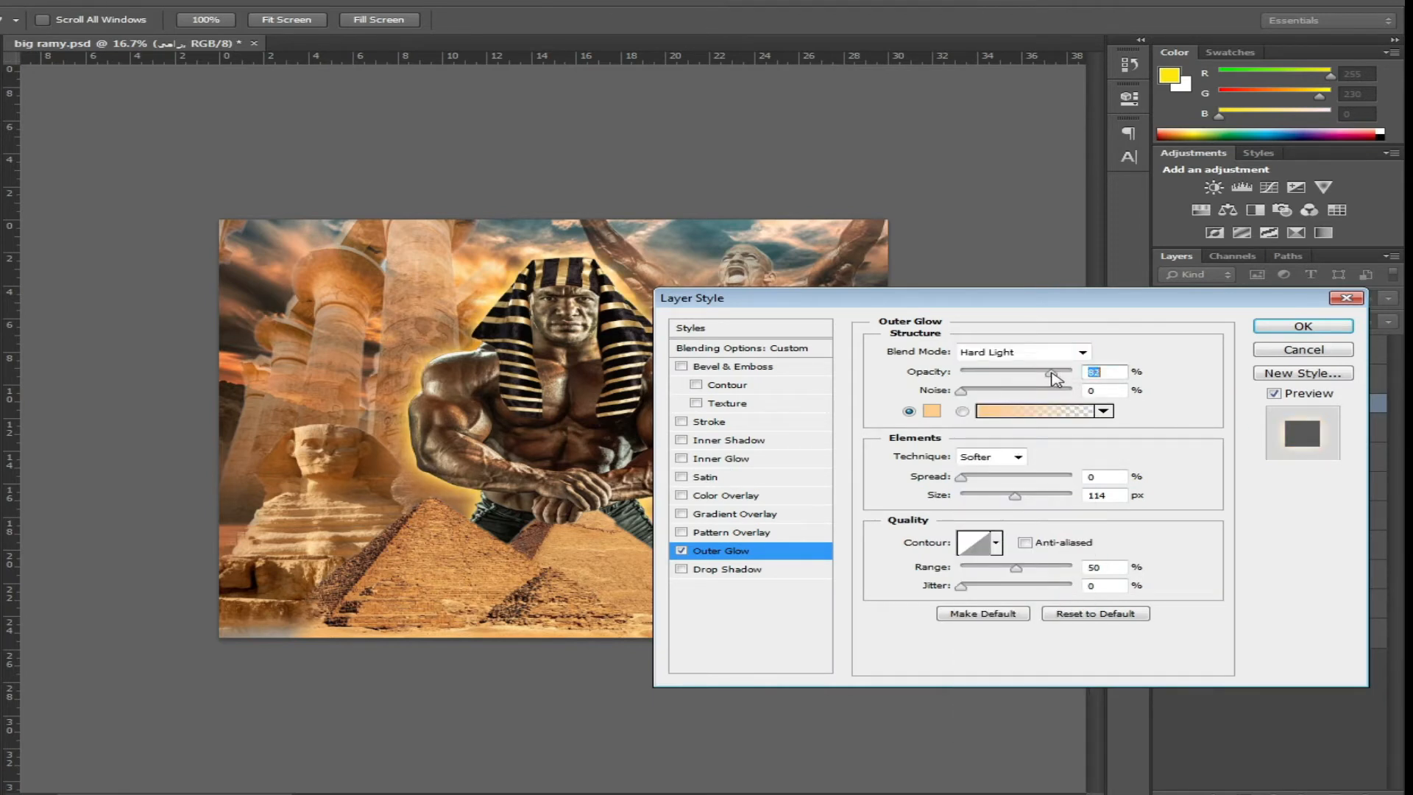
left_click(1303, 326)
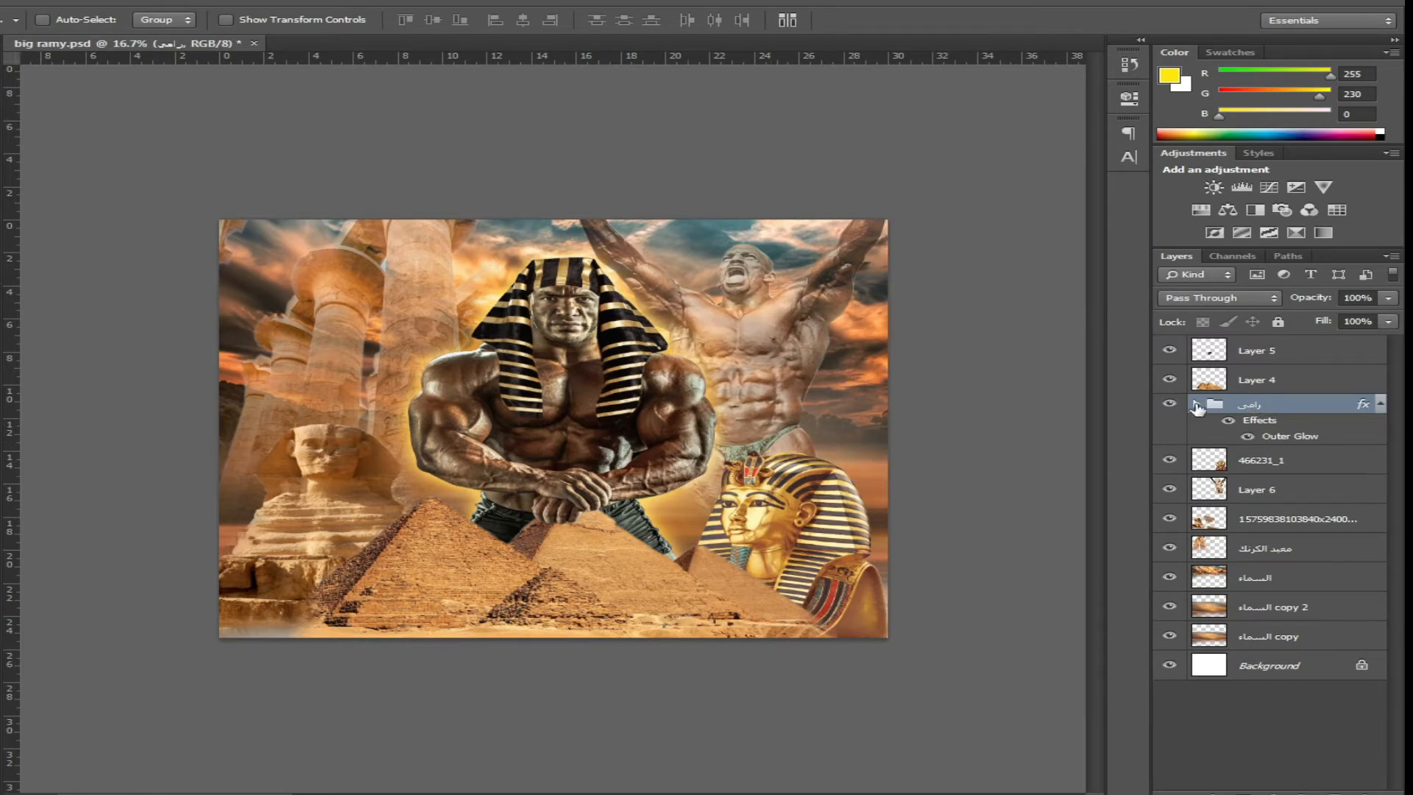
Brighten the bodybuilder group with a Curves adjustment clipped to it and save the document
left_click(1271, 190)
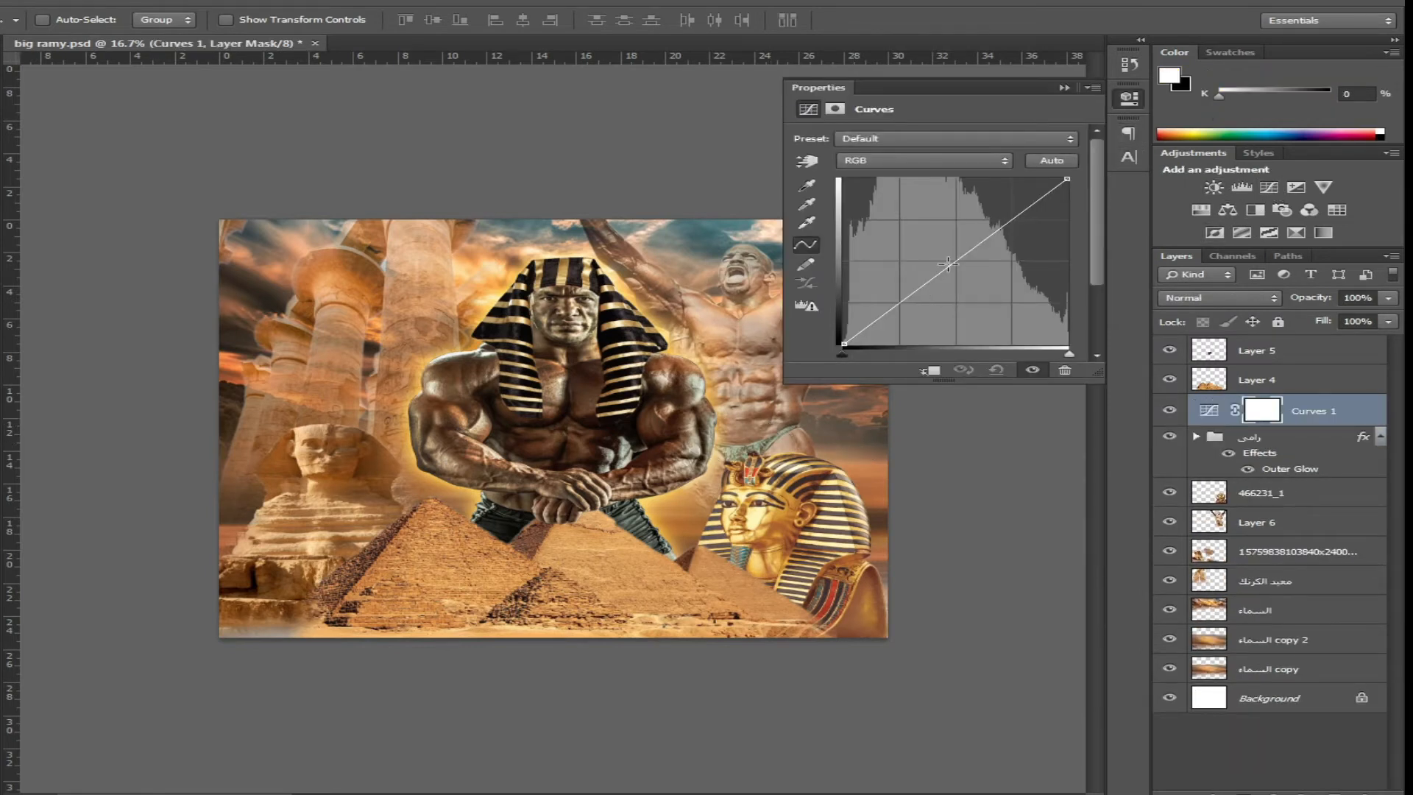
left_click(933, 371)
left_click_drag(953, 263, 940, 244)
left_click(1128, 100)
key("ctrl+s")
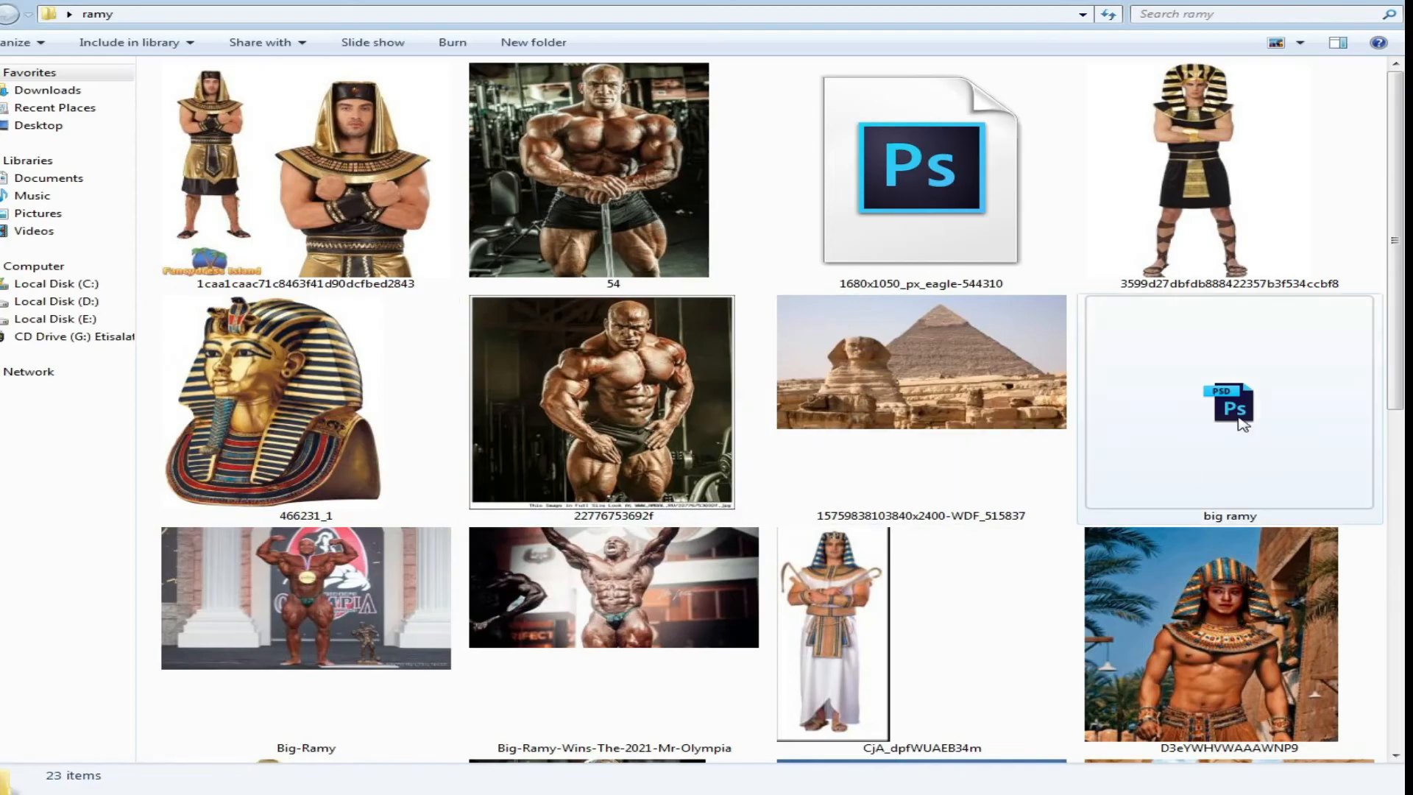
Open Untitled-1.psd from the ramy folder, bring its barbell statue into big ramy.psd before the sphinx and scale it to about 290%
left_click(1242, 424)
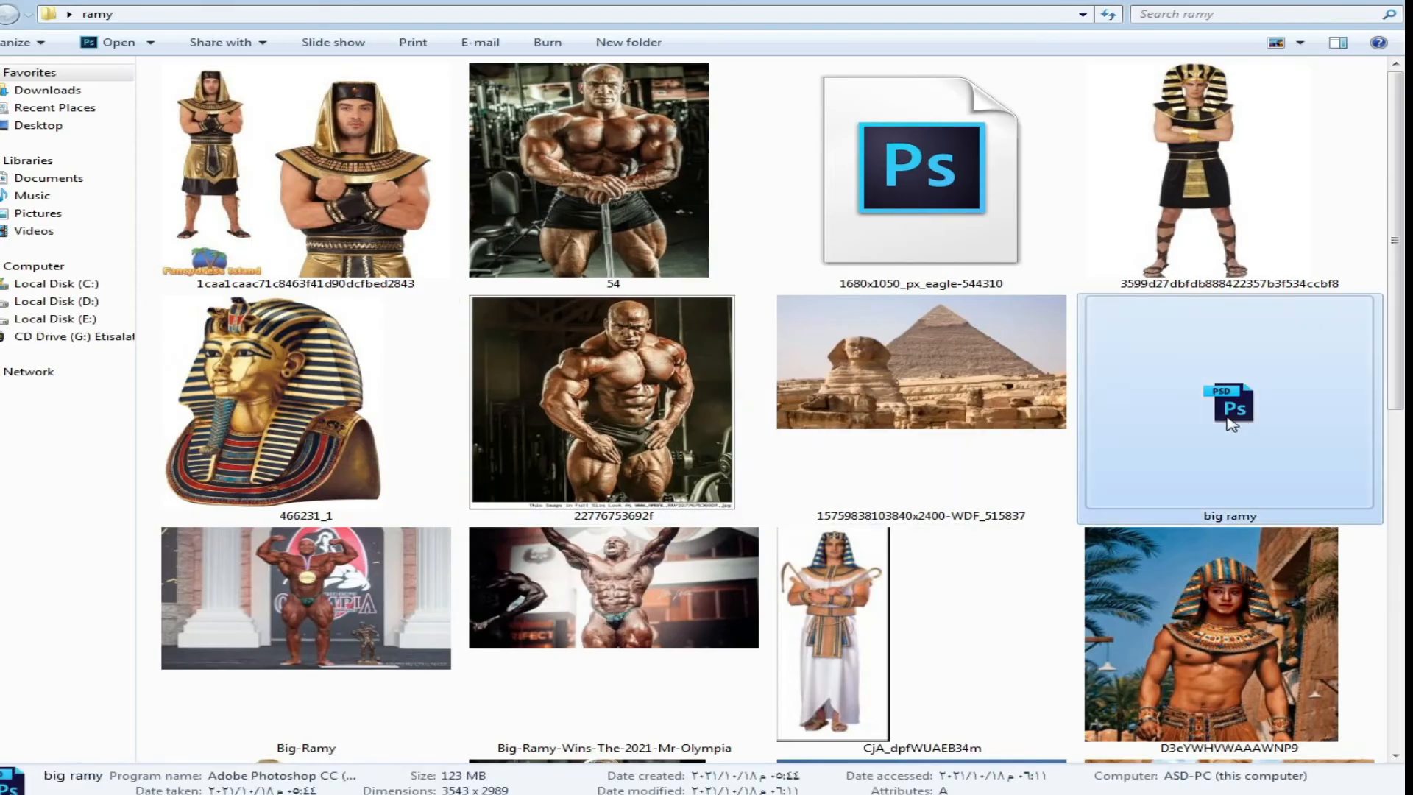
scroll(1222, 515, "down", 10)
left_click(582, 626)
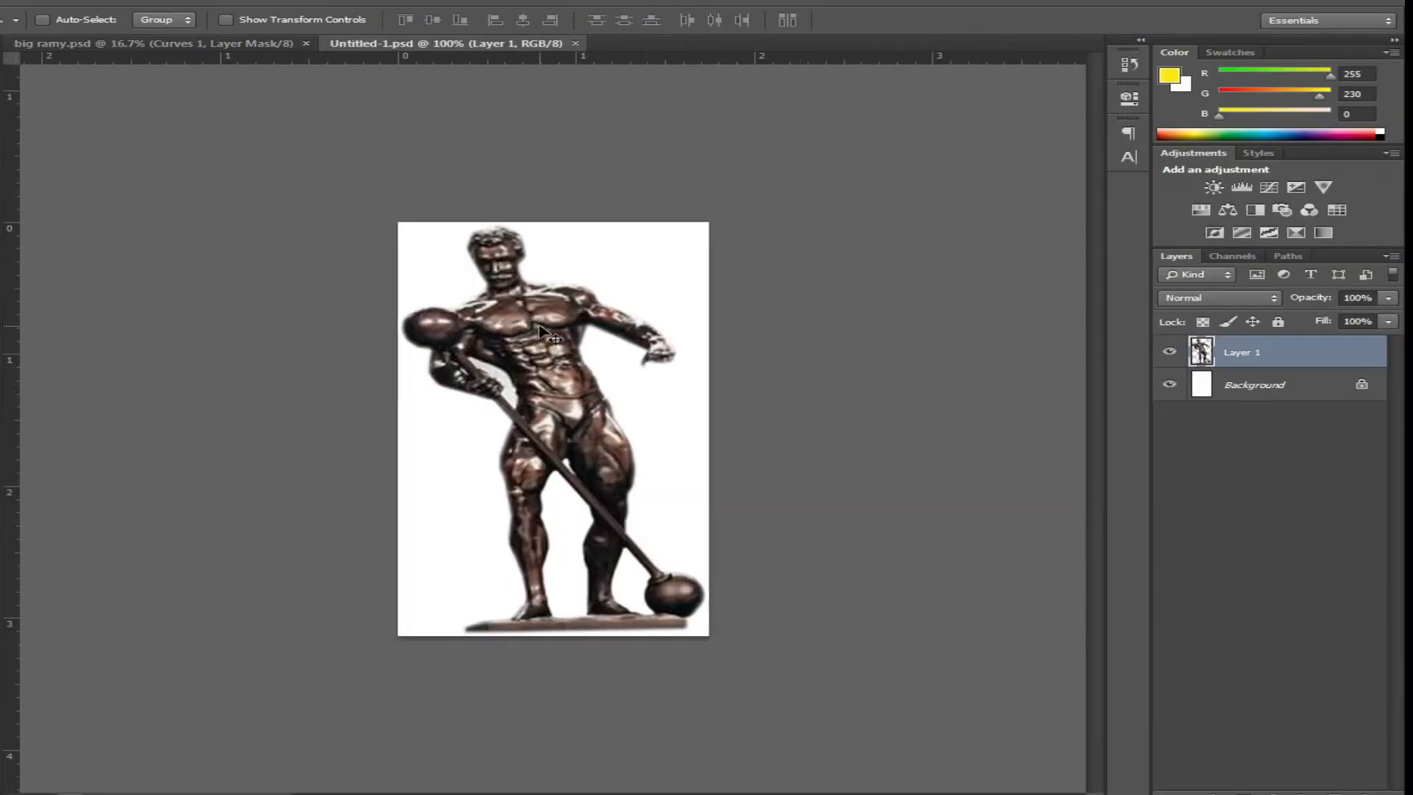
left_click_drag(541, 329, 317, 490)
key("ctrl+t")
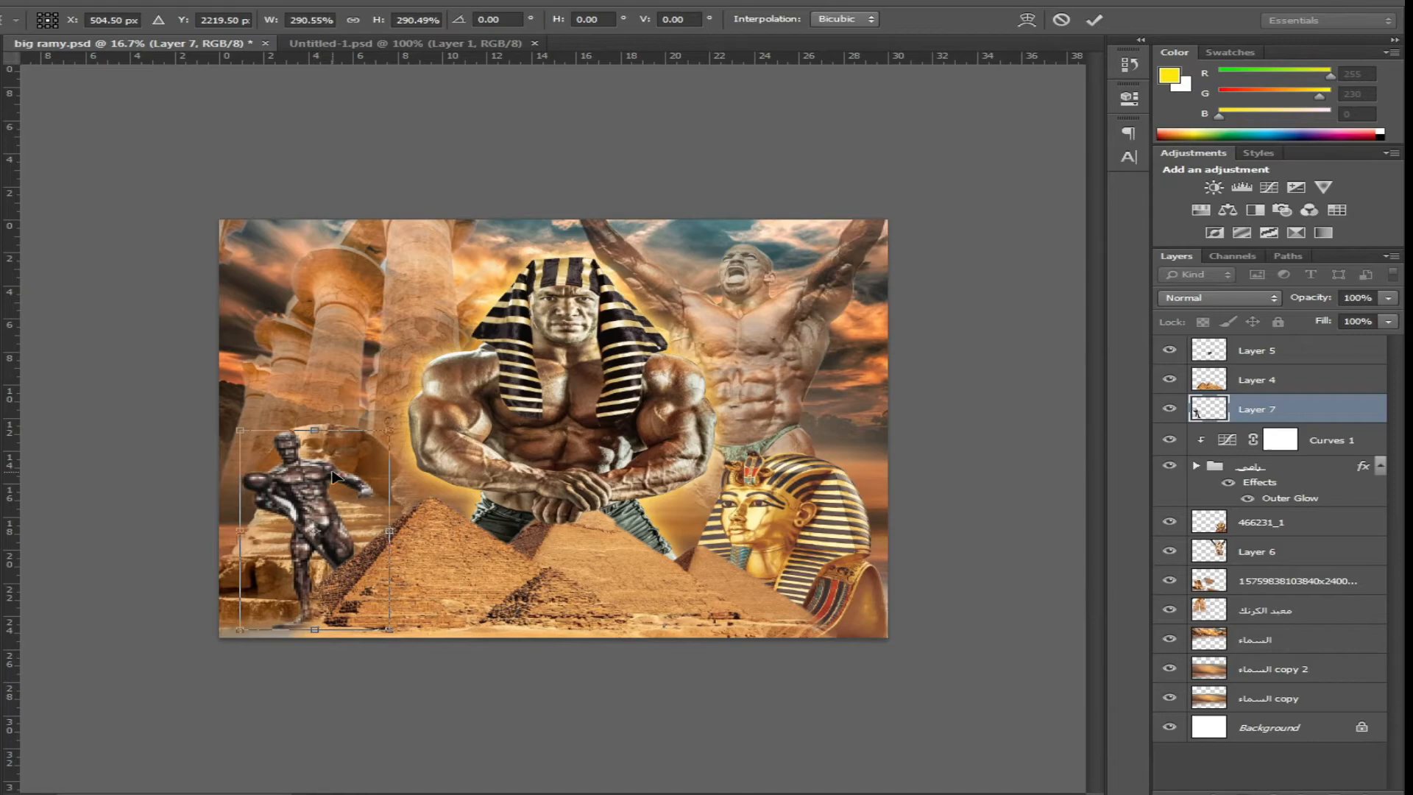
key("Return")
Increase the statue's contrast with Levels, setting the white input to 226 and raising the black input
key("ctrl+plus")
key("ctrl+plus")
left_click_drag(412, 619, 596, 546)
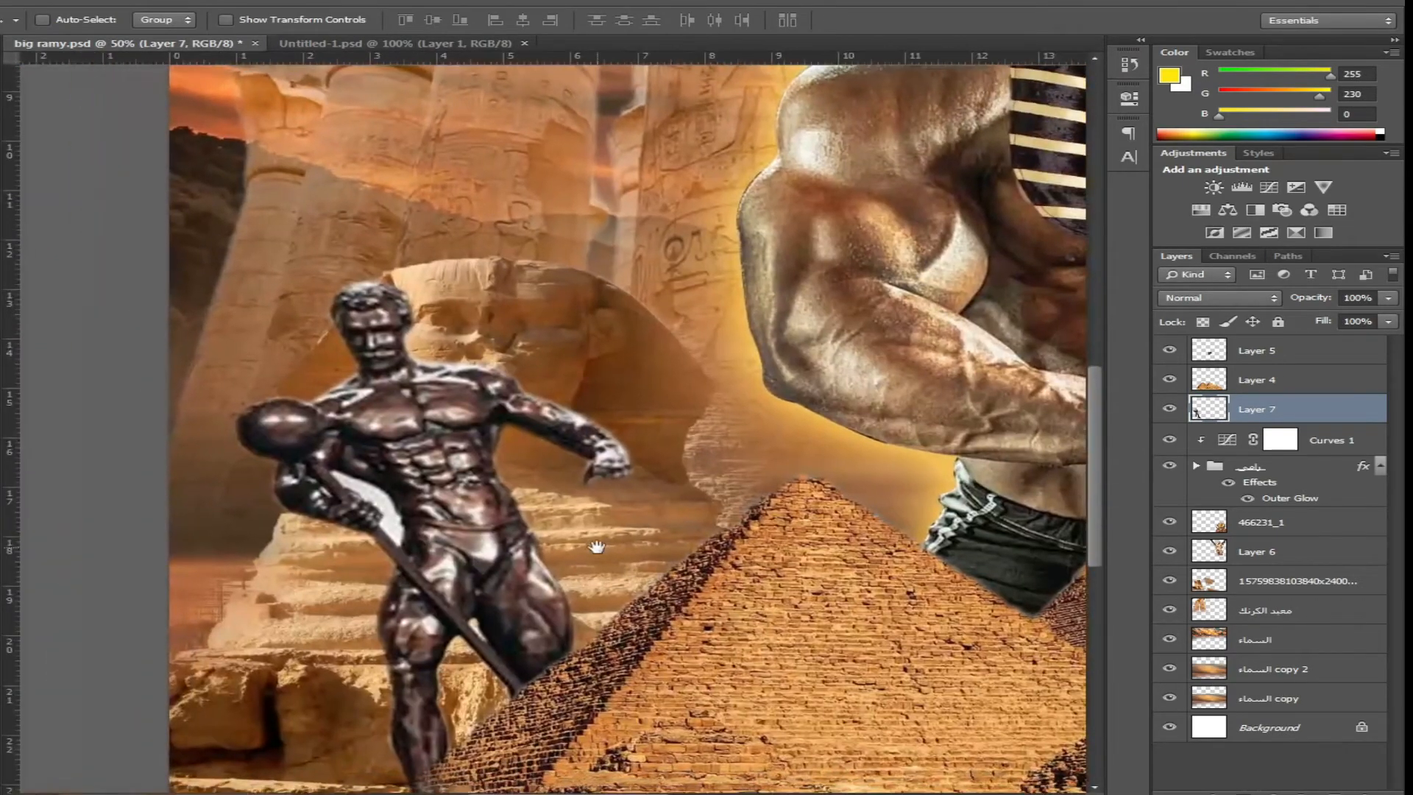
key("ctrl+l")
left_click_drag(1243, 326, 1210, 327)
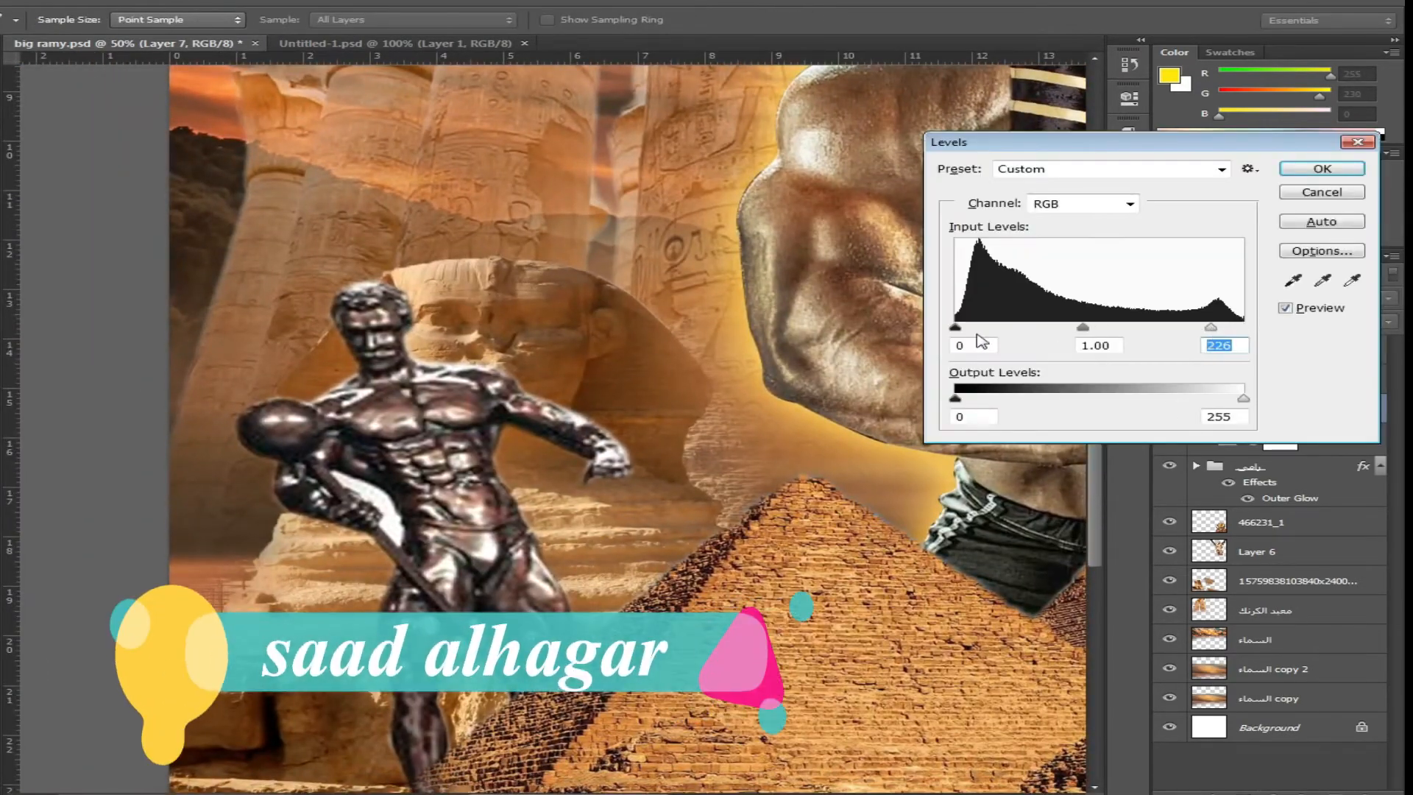
left_click_drag(955, 327, 989, 328)
left_click(1321, 169)
Select the white patch between the statue's arm and torso, feather the selection by 3 pixels and delete the patch
key("w")
left_click(376, 501)
right_click(364, 543)
left_click(427, 334)
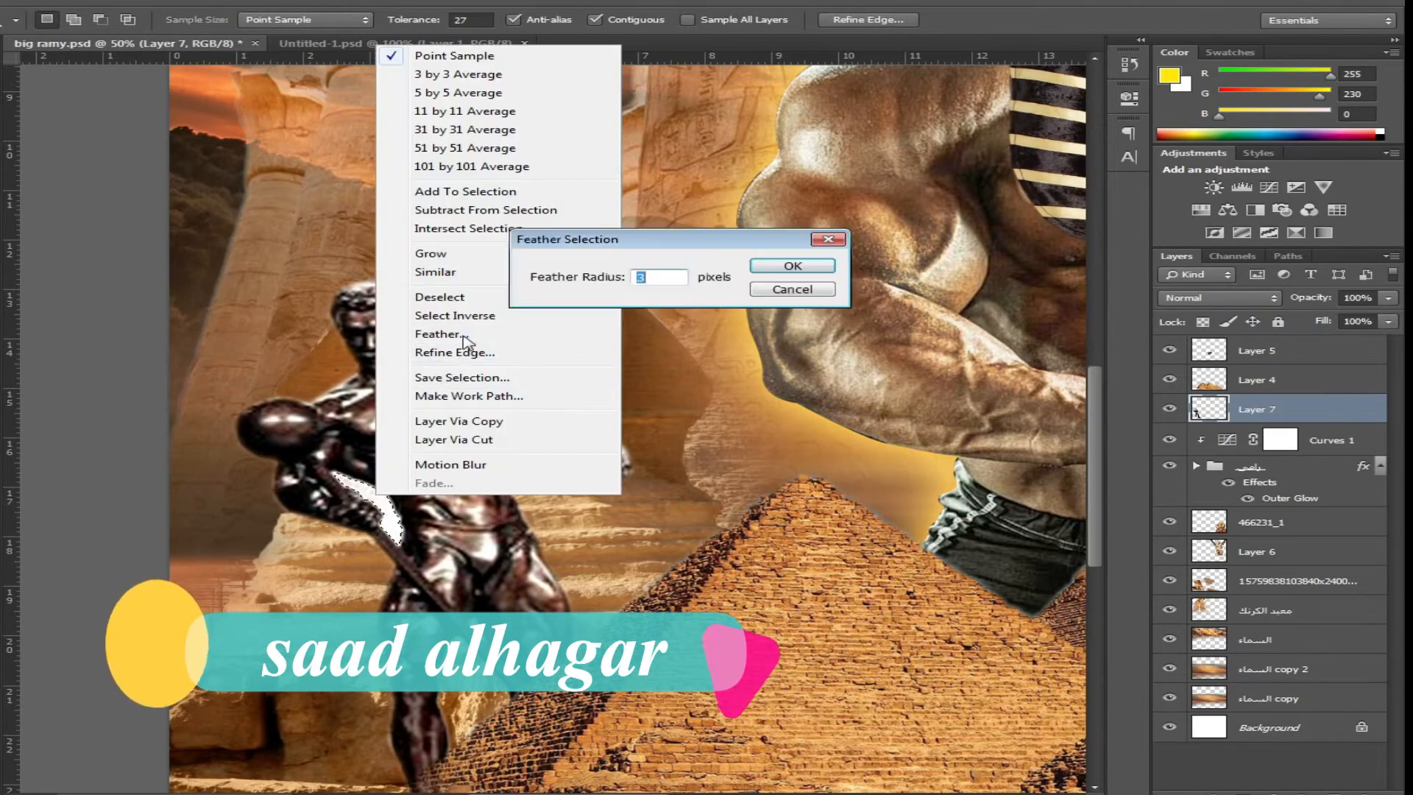
key("Return")
key("Delete")
key("ctrl+d")
key("v")
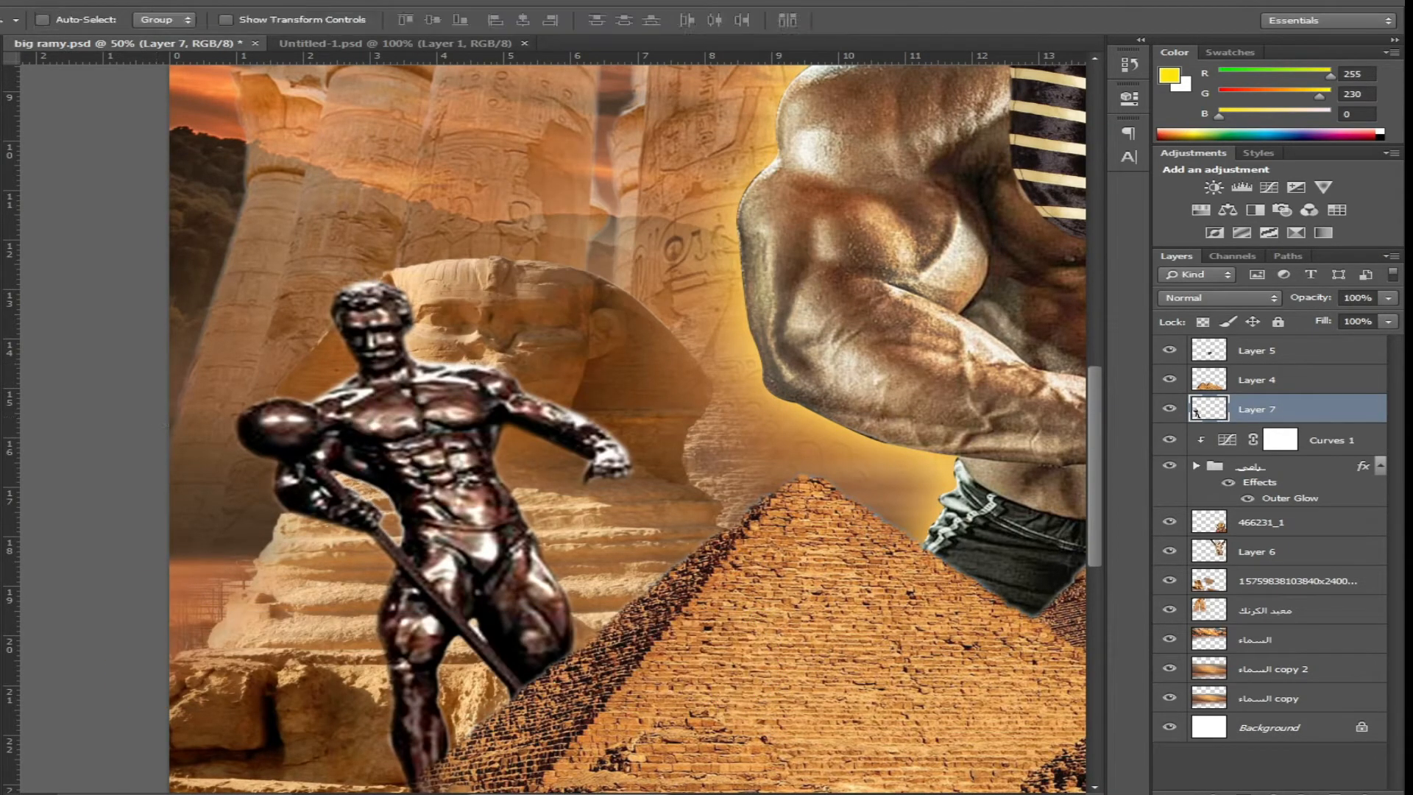
Bring the statue layer in front of the pyramids layer
key("ctrl+bracketright")
key("ctrl+minus")
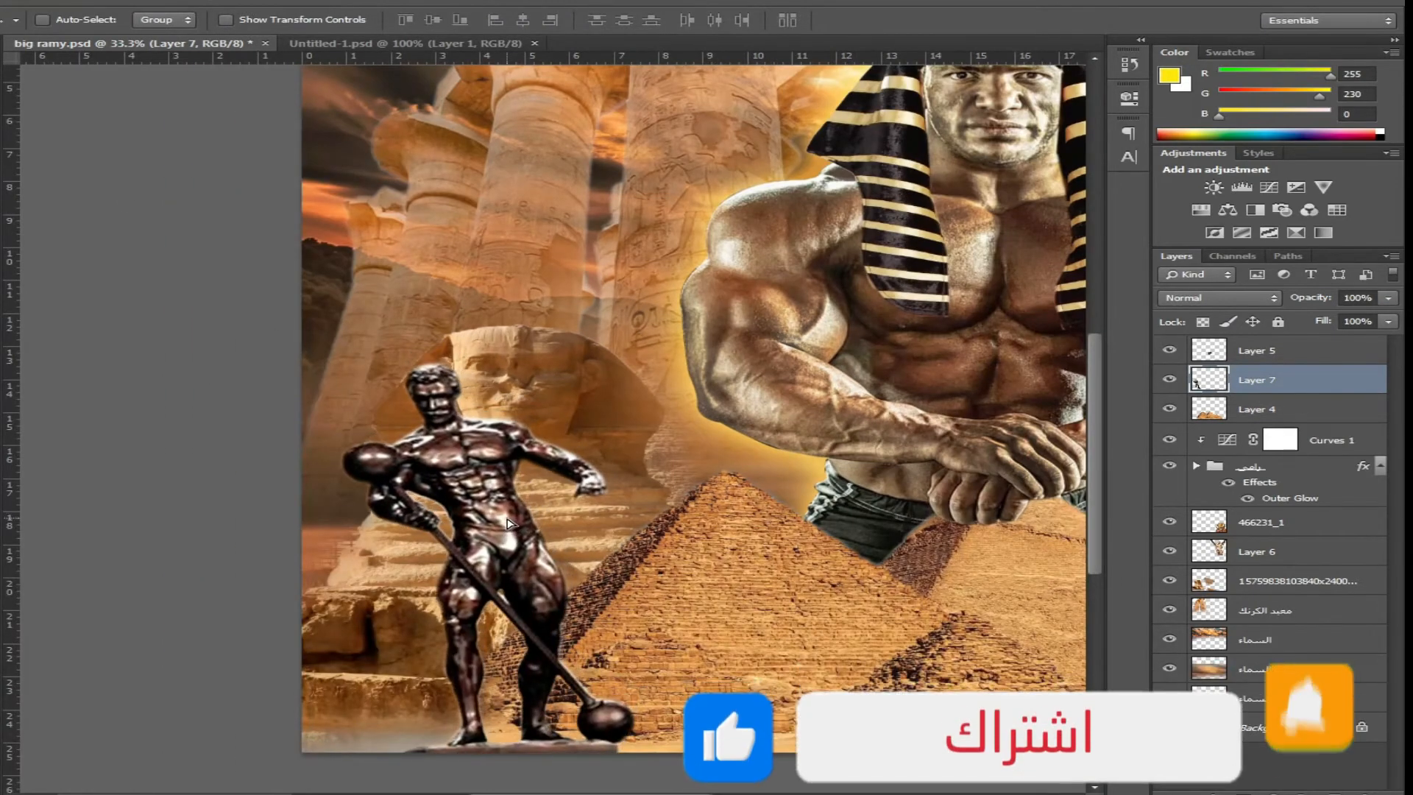
key("ctrl+minus")
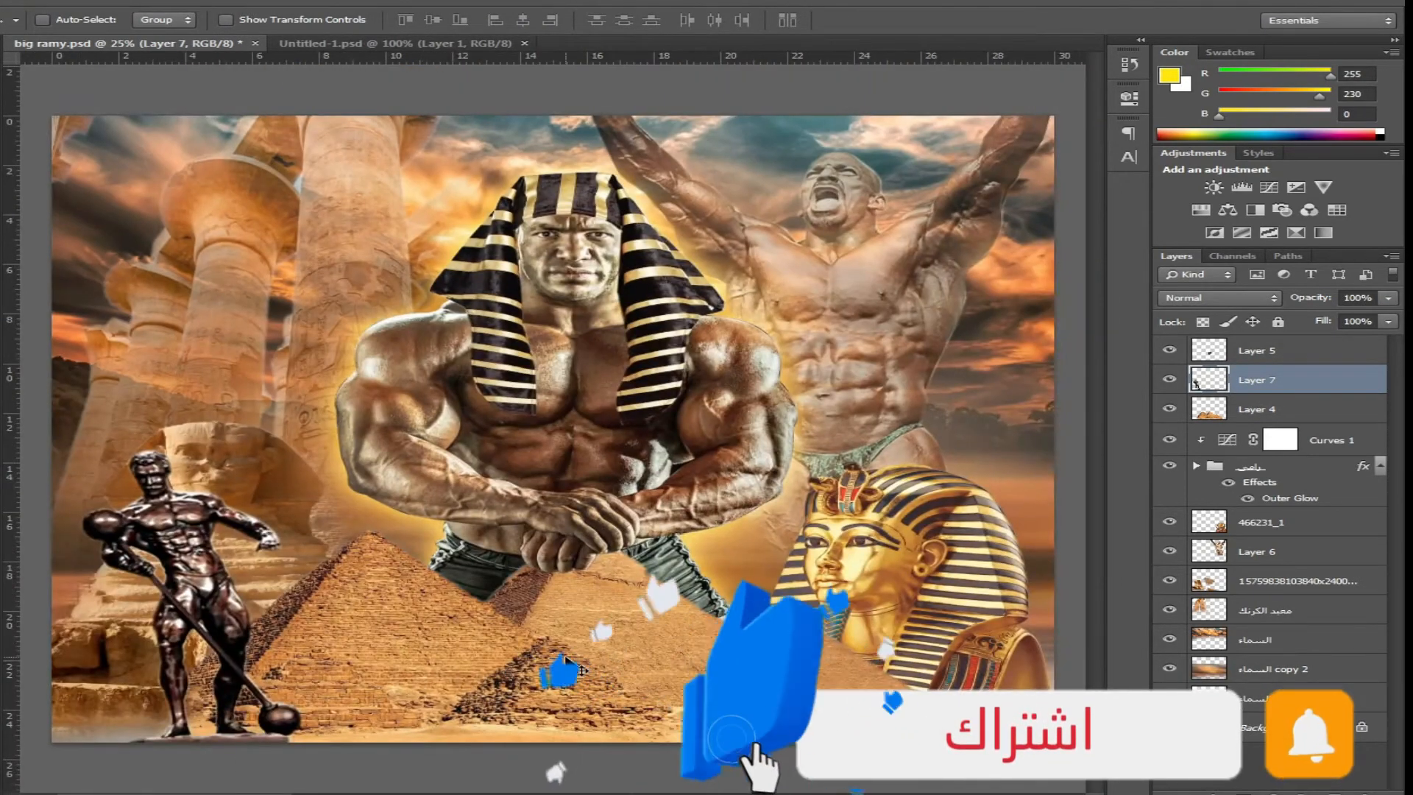
Warm the statue with Color Balance midtones set to +8, 0 and −51
key("ctrl+b")
left_click_drag(1011, 464, 957, 465)
mouse_move(1015, 425)
left_mouse_down()
mouse_move(992, 425)
mouse_move(1025, 425)
left_mouse_up()
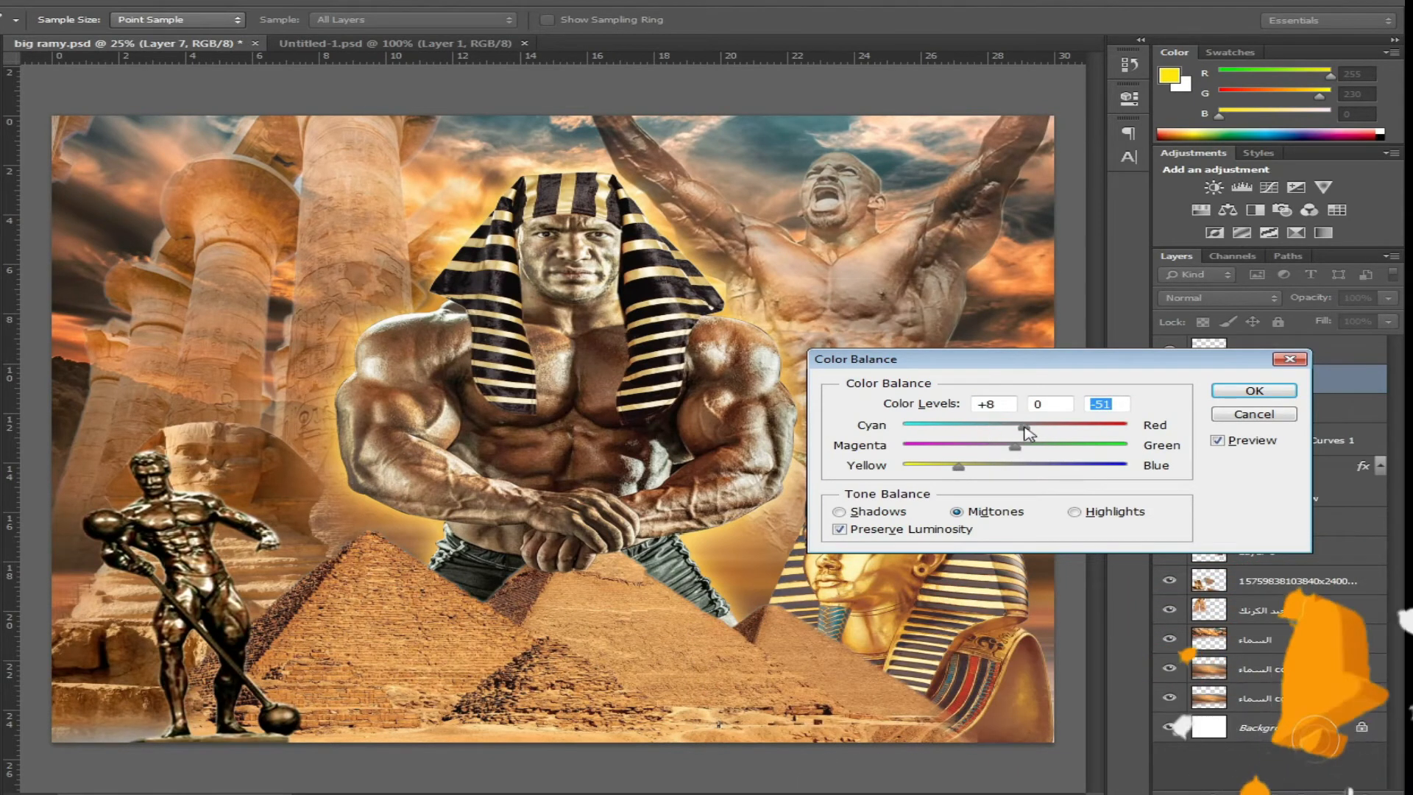
left_click(1254, 390)
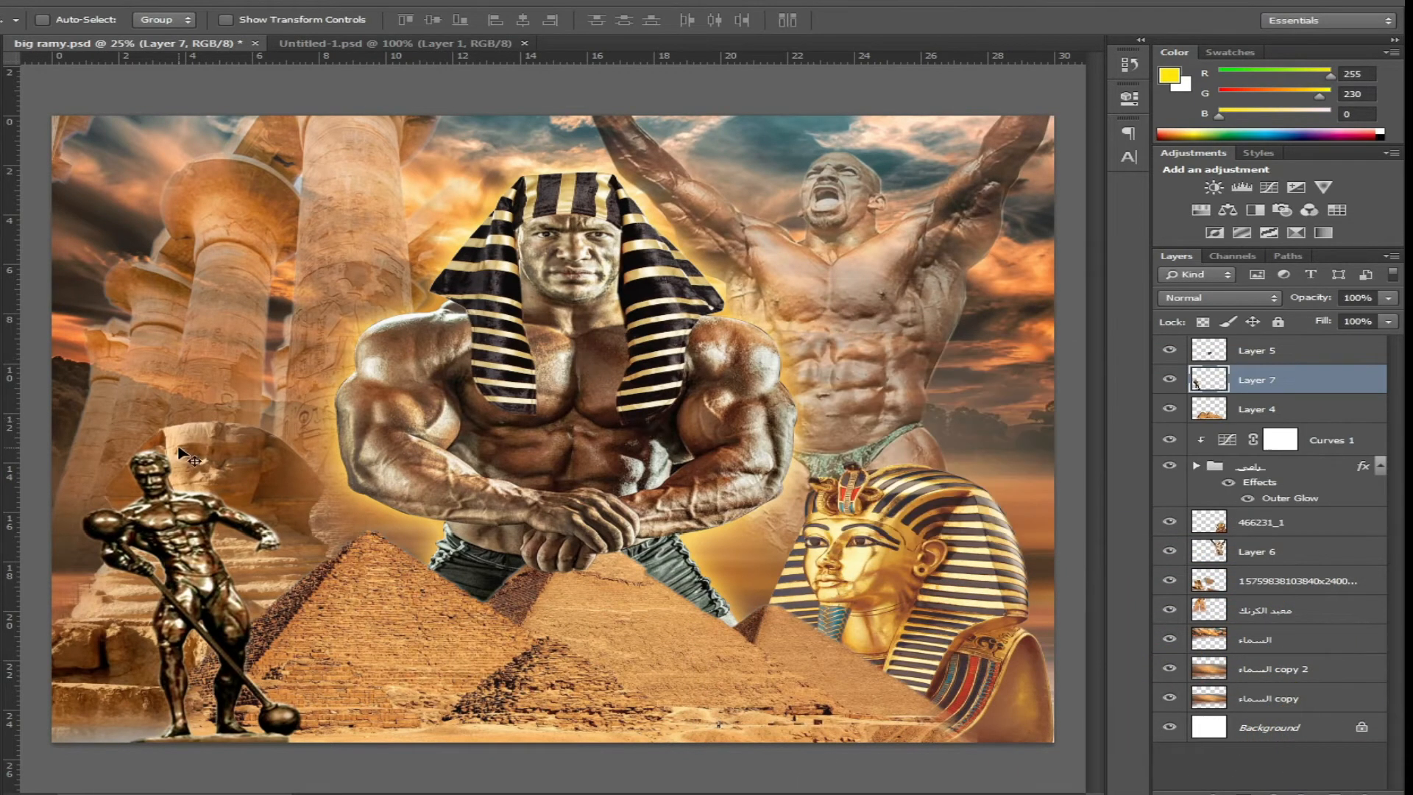
Add the yellow title "Olympia" over the pyramids in Hacen Dalal, enlarged to 78.16 pt
key("ctrl+minus")
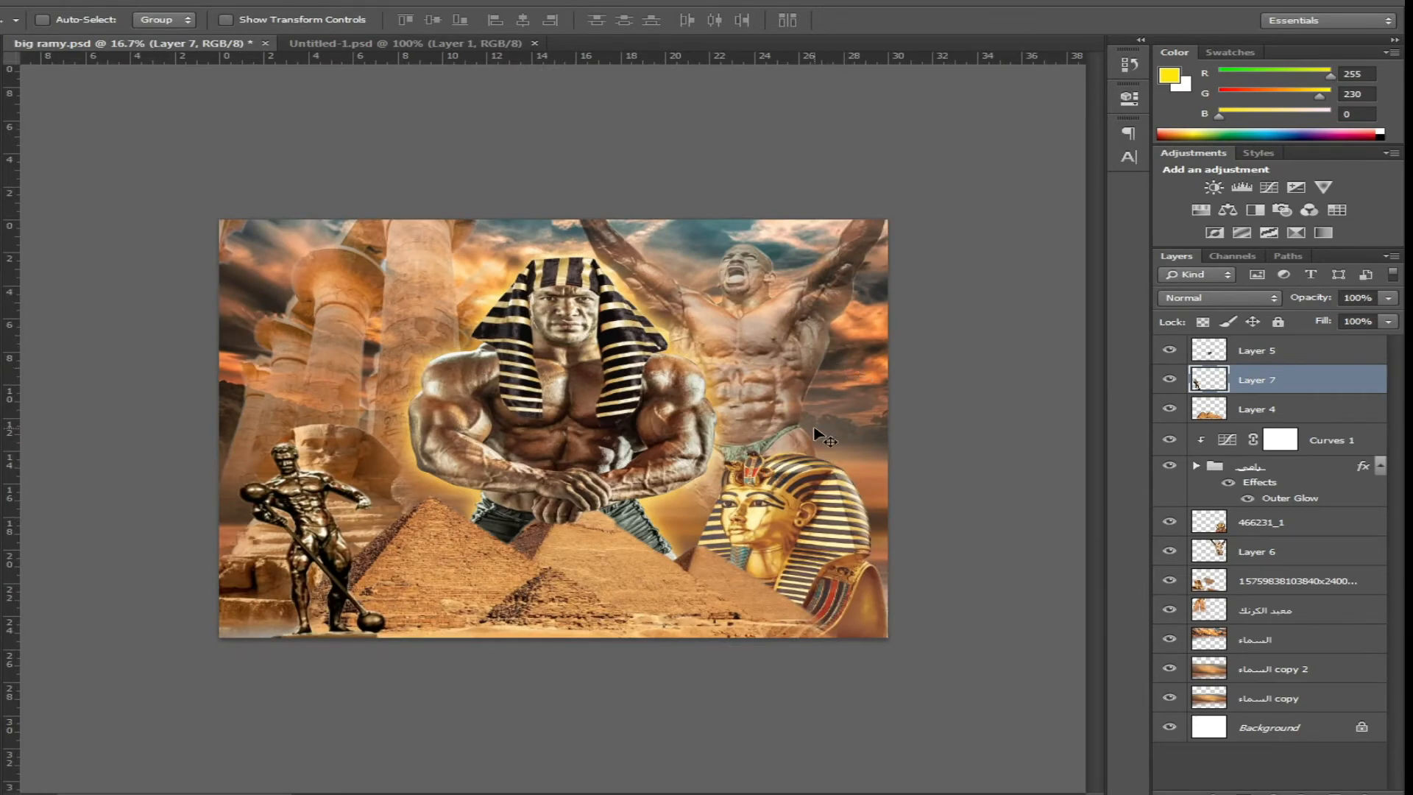
key("ctrl+0")
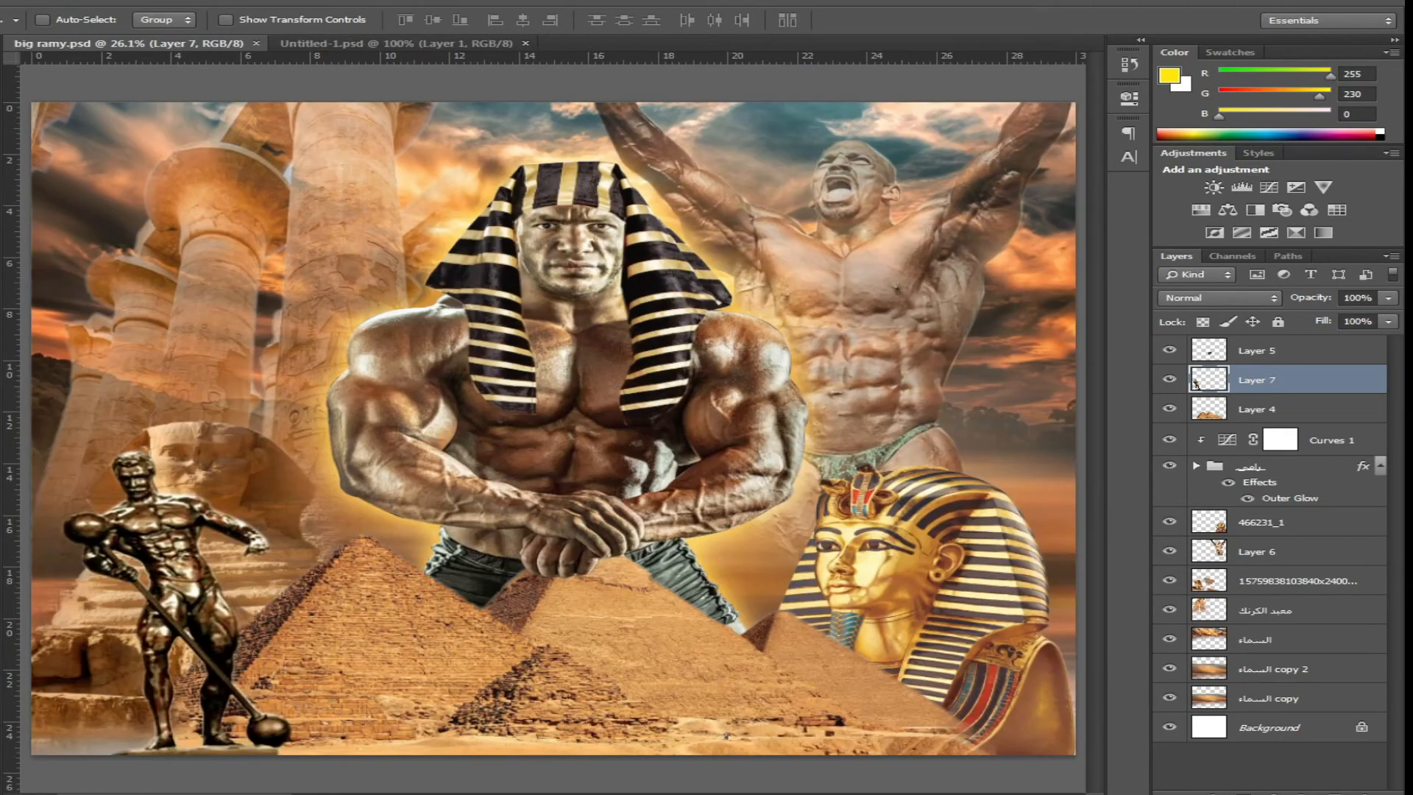
left_click(3, 413)
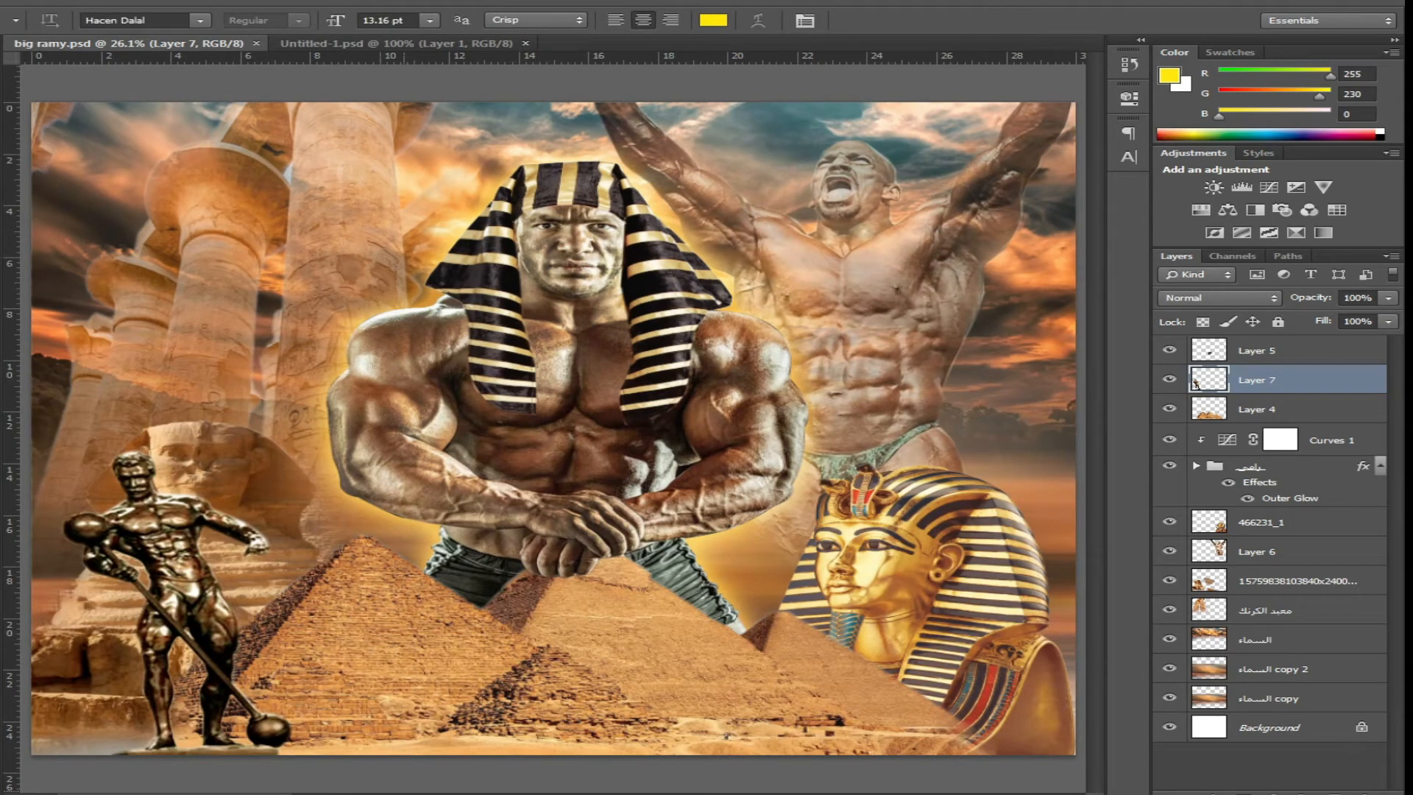
left_click(434, 662)
type("Mr. Olympia")
key("ctrl+a")
left_click_drag(336, 20, 402, 20)
left_click_drag(331, 624, 433, 631)
left_click(370, 660)
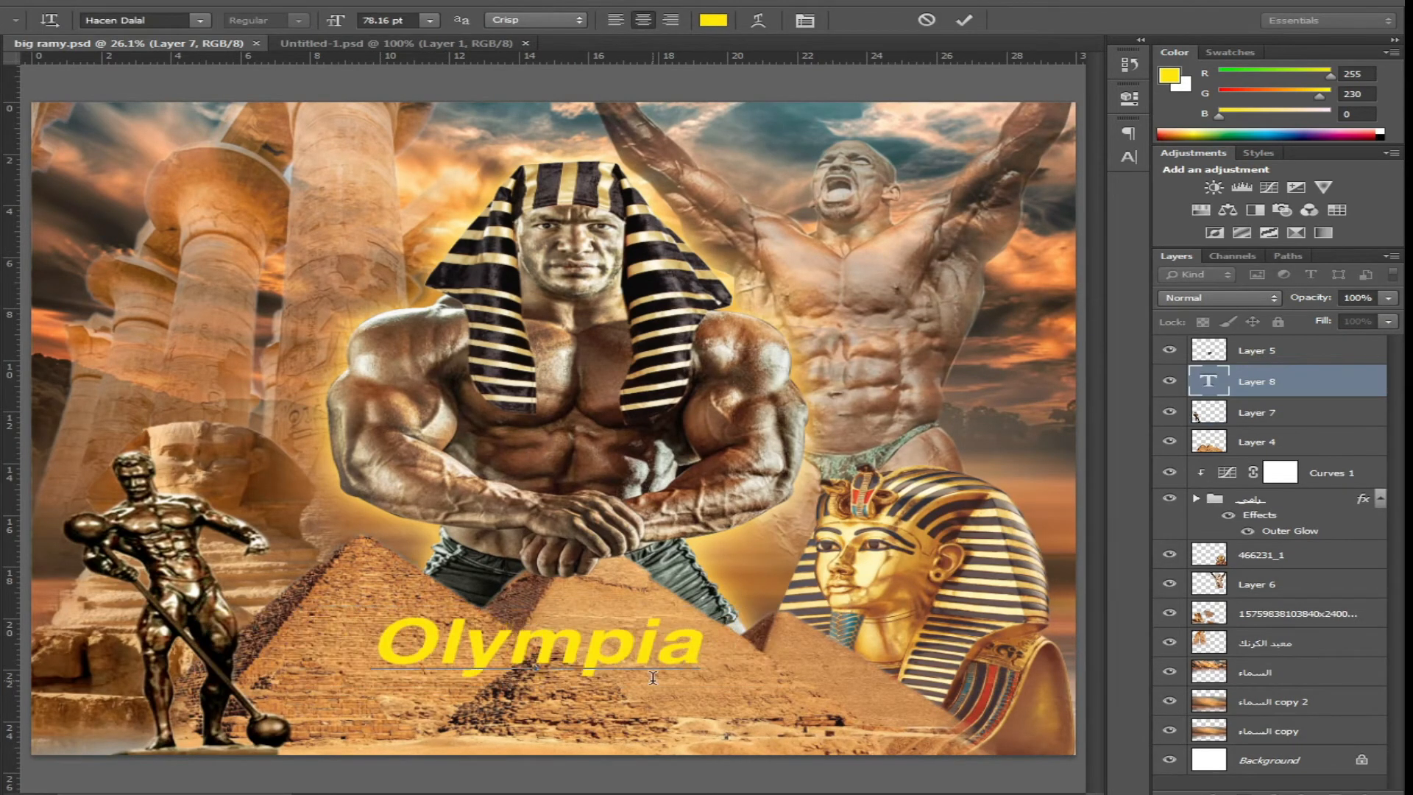
key("BackSpace")
key("BackSpace")
key("BackSpace")
key("BackSpace")
Enlarge the Olympia title to about 97 pt, shift it toward the statue and recolour it white
key("ctrl+t")
left_click_drag(699, 687, 740, 697)
left_click_drag(666, 633, 630, 640)
key("Return")
key("x")
key("alt+BackSpace")
double_click(1209, 381)
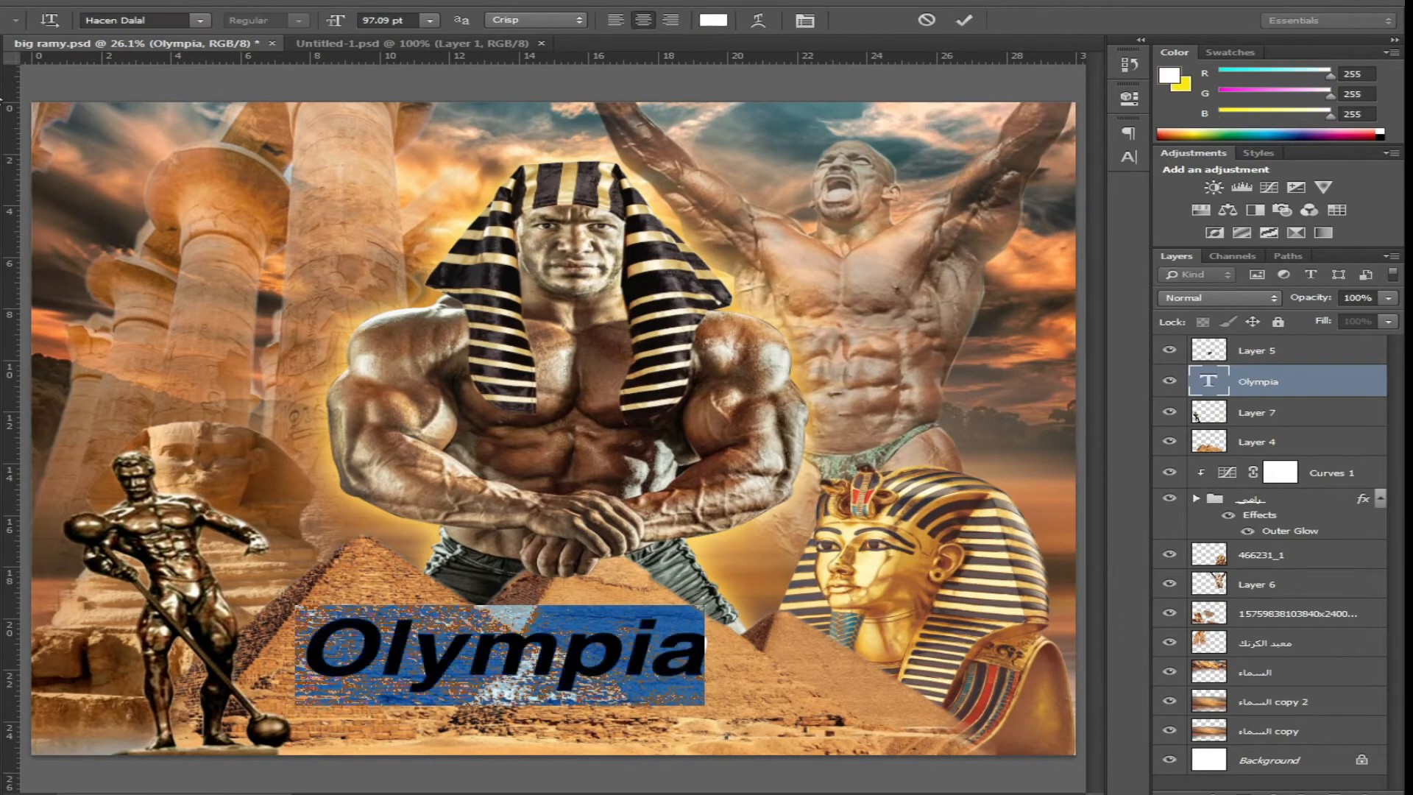
key("ctrl+Return")
Enlarge the white Olympia title further to about 113 pt and position it across the base of the pyramids
key("ctrl+t")
left_click_drag(705, 605, 837, 572)
left_click_drag(574, 644, 561, 669)
left_click_drag(826, 729, 794, 718)
key("Return")
Add a Drop Shadow to the Olympia title, increasing the shadow's distance and size
double_click(1310, 382)
left_click(727, 569)
left_click_drag(966, 425, 981, 425)
left_click_drag(966, 461, 981, 471)
left_click(1303, 326)
Duplicate the Olympia title above the original and change the copy's text to "Mr"
left_click_drag(532, 666, 530, 583)
double_click(1208, 381)
type("Mr.")
left_click_drag(622, 630, 451, 631)
key("BackSpace")
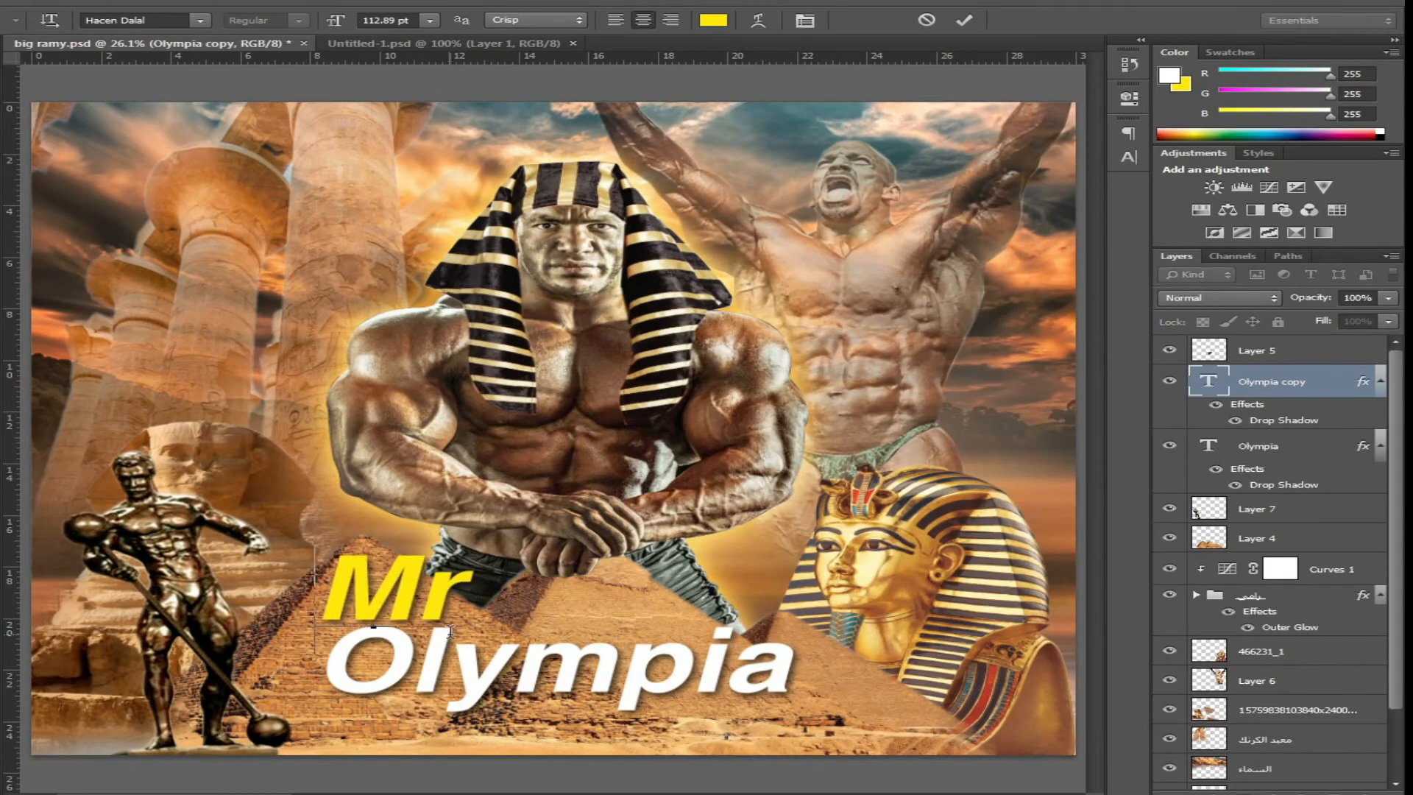
key("ctrl+Return")
Shrink the "Mr" text, place it just above the start of Olympia and recolour it white
key("ctrl+t")
left_click_drag(473, 555, 419, 579)
left_click_drag(371, 600, 386, 600)
key("Return")
double_click(1209, 381)
key("alt+BackSpace")
key("ctrl+Return")
Add a white "BR" text over the Karnak columns in a splattered grunge font and scale it to about 211%
left_click(168, 289)
type("BR")
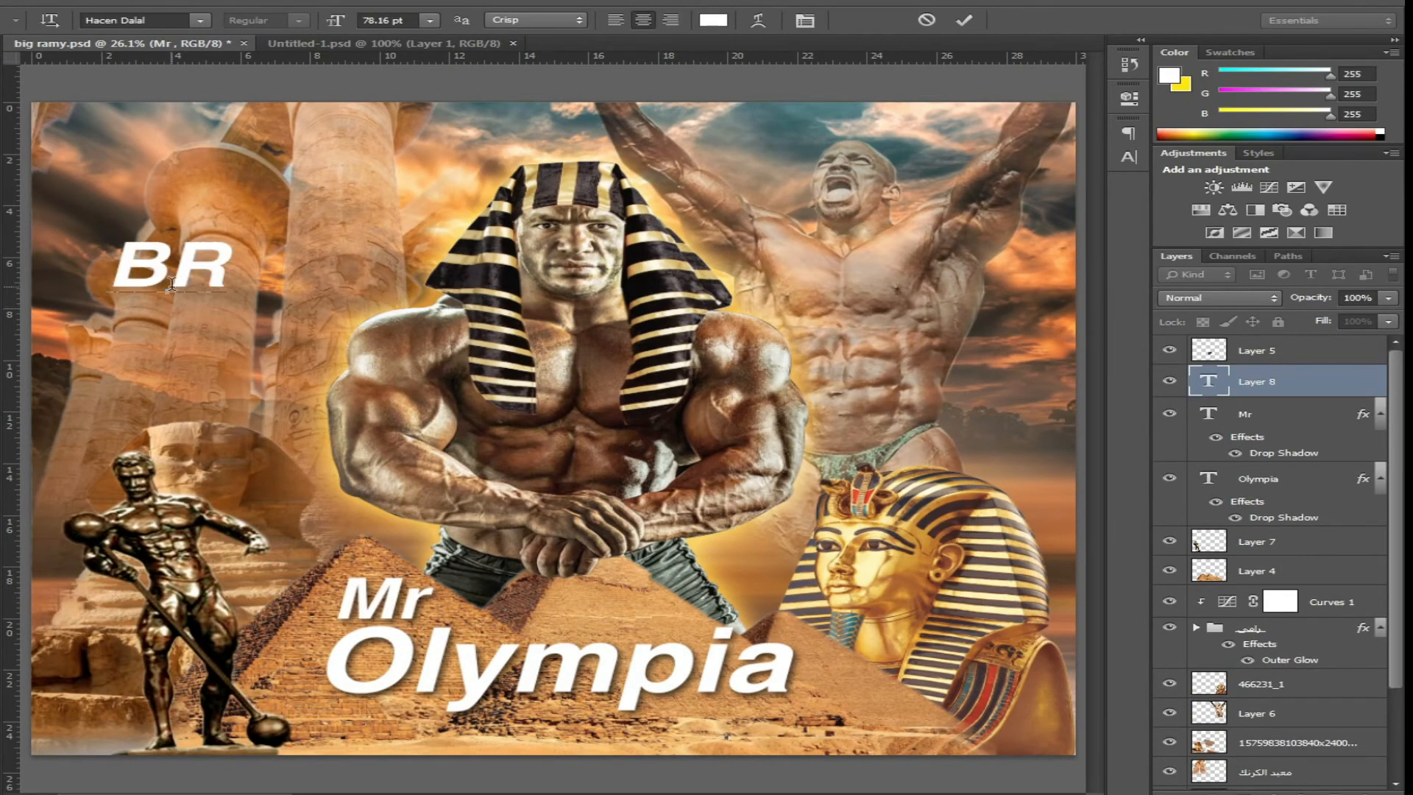
left_click_drag(245, 272, 103, 272)
left_click(201, 21)
left_click_drag(649, 276, 650, 458)
left_click(412, 130)
key("ctrl+Return")
key("ctrl+t")
left_click_drag(233, 229, 388, 156)
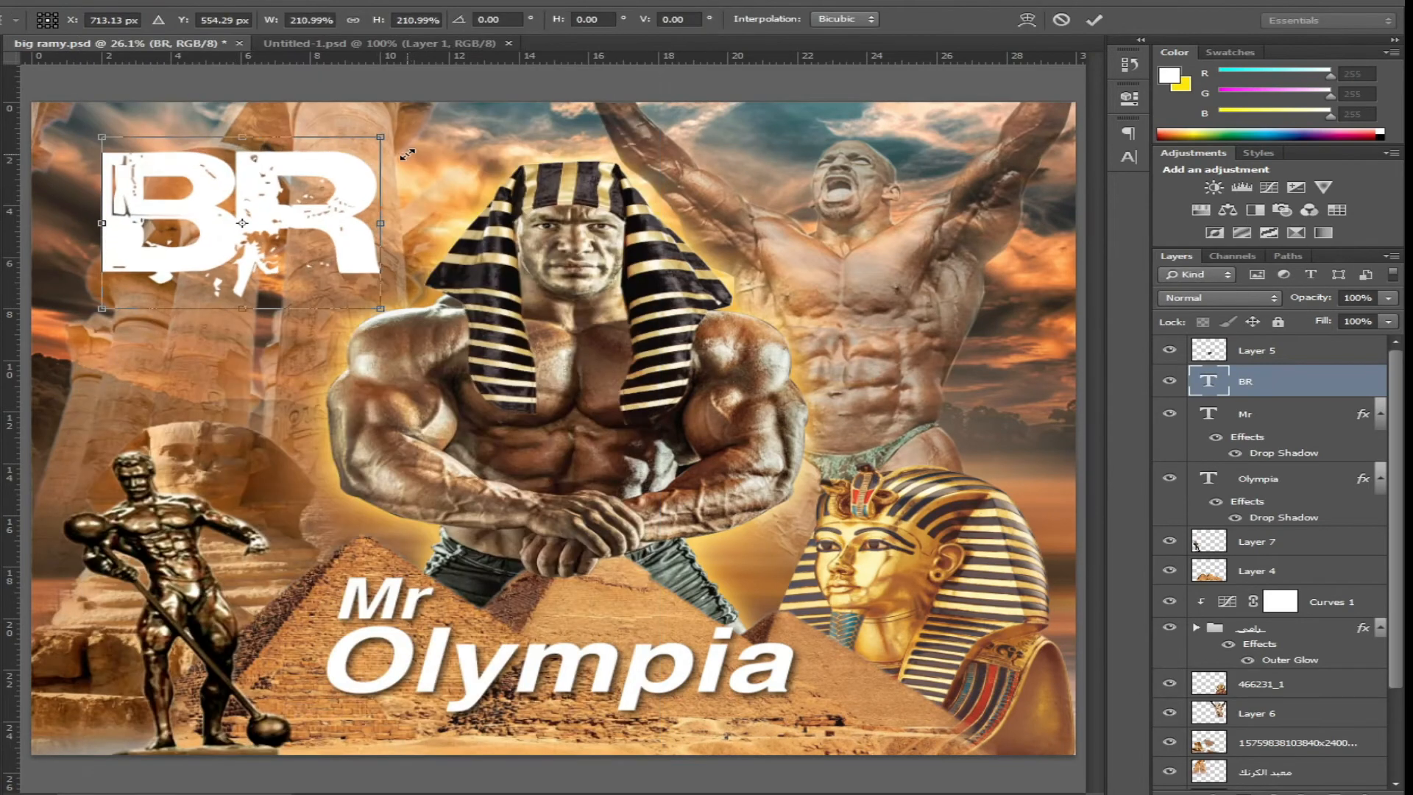
key("Return")
Add a Gradient Overlay to the BR text and set the gradient's start stop to brown #a66225 sampled from the golden mask
left_click(1215, 792)
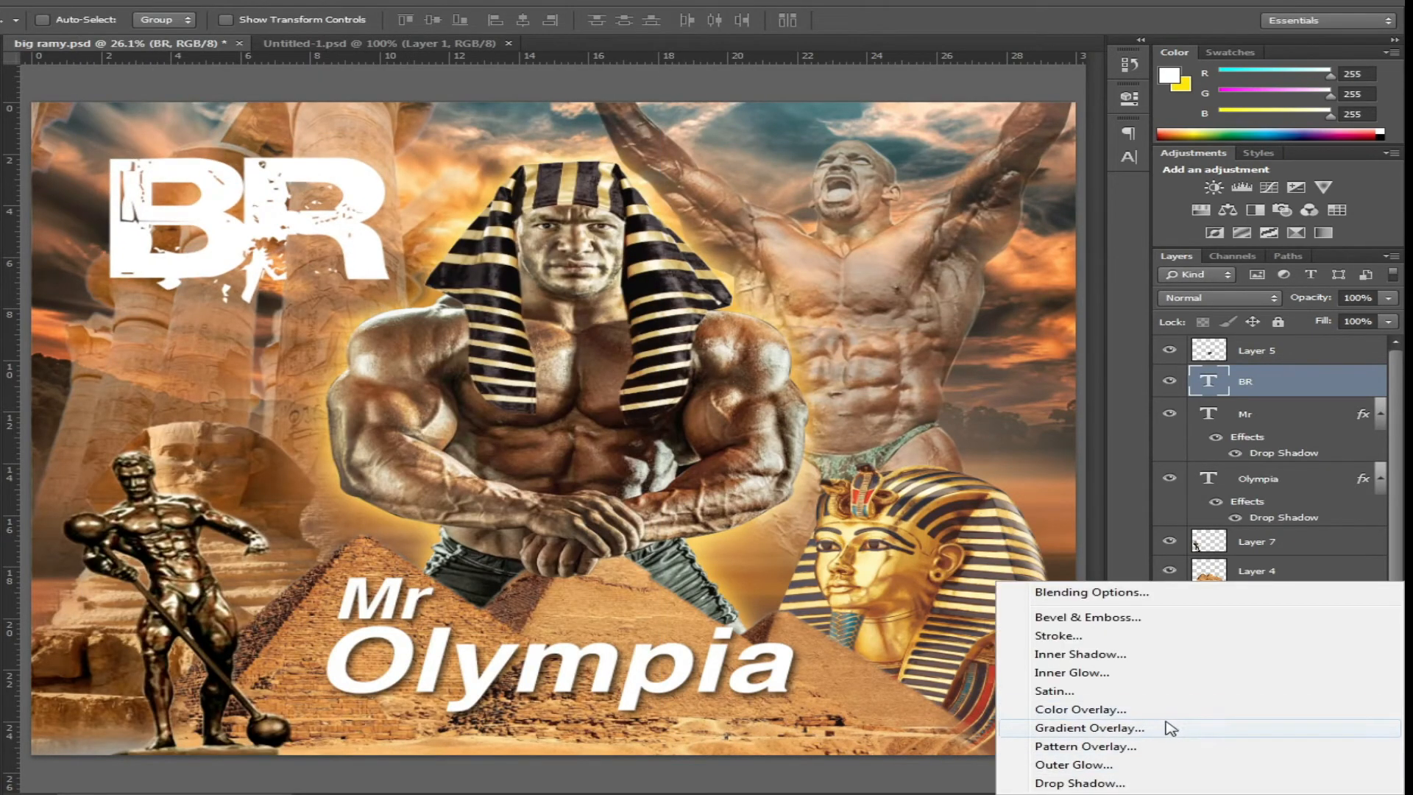
left_click(1167, 726)
left_click_drag(1003, 306, 839, 31)
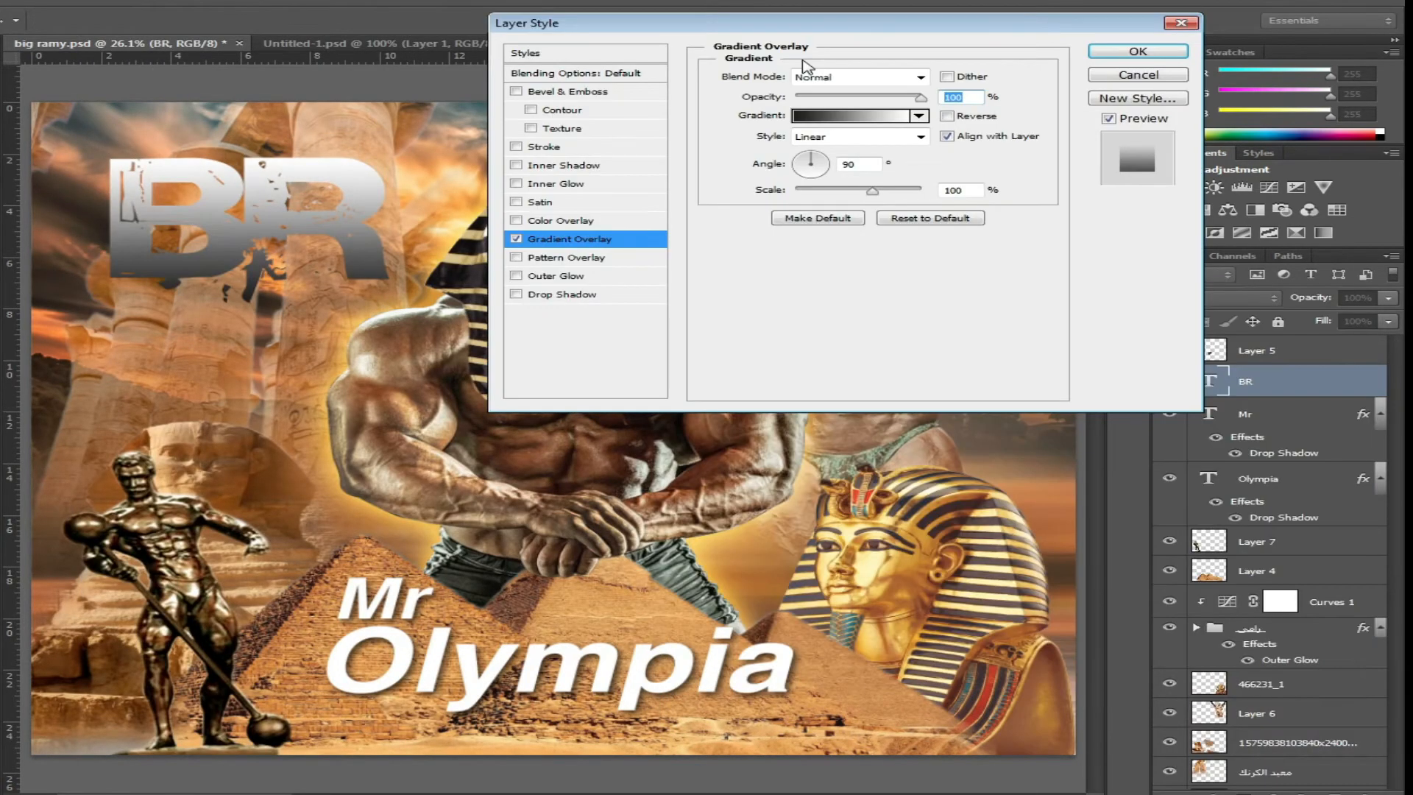
left_click(850, 118)
left_click_drag(1076, 337, 475, 215)
left_click(283, 490)
double_click(284, 490)
left_click(913, 566)
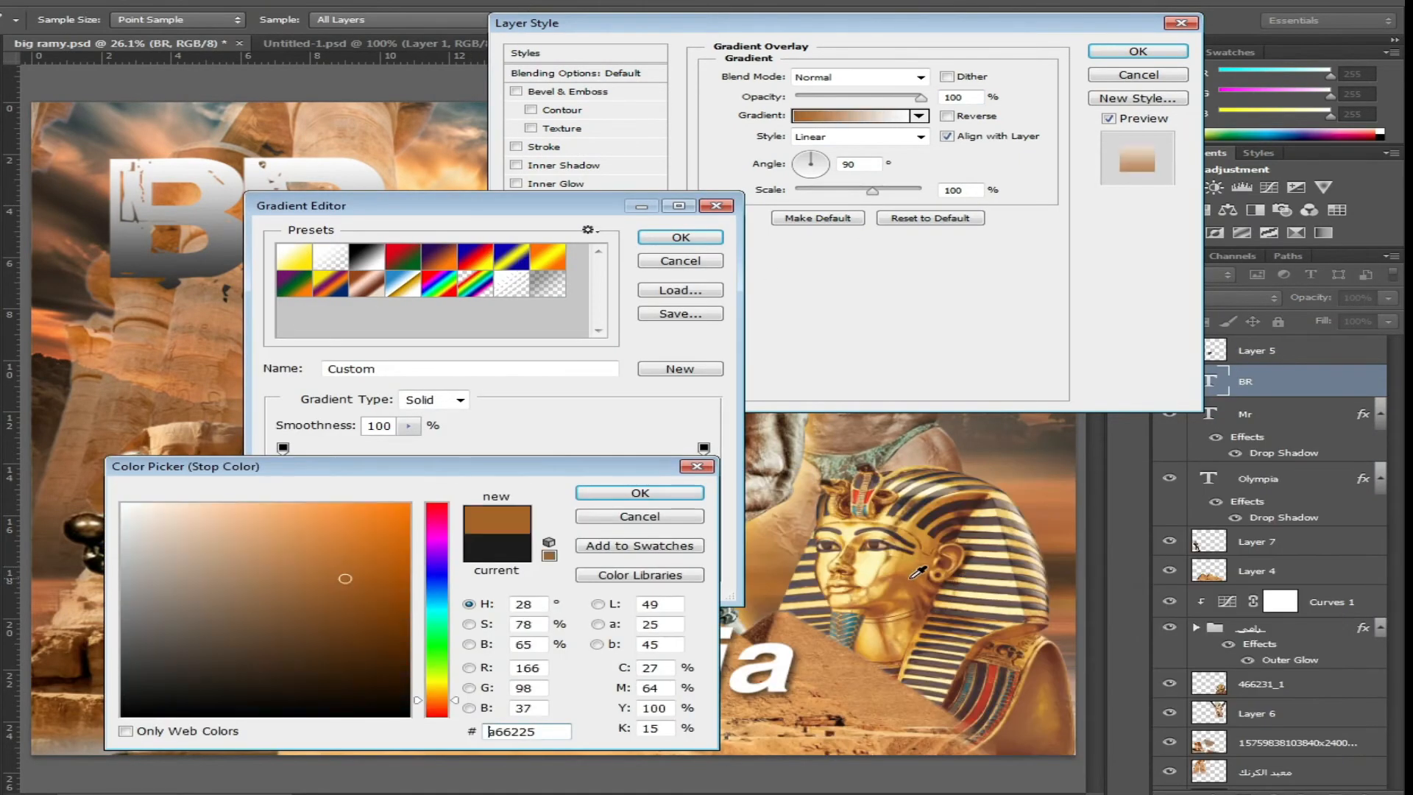
left_click(639, 493)
Set the gradient's end stop to pale gold from the mask and add a light gold middle stop at 54%
double_click(704, 489)
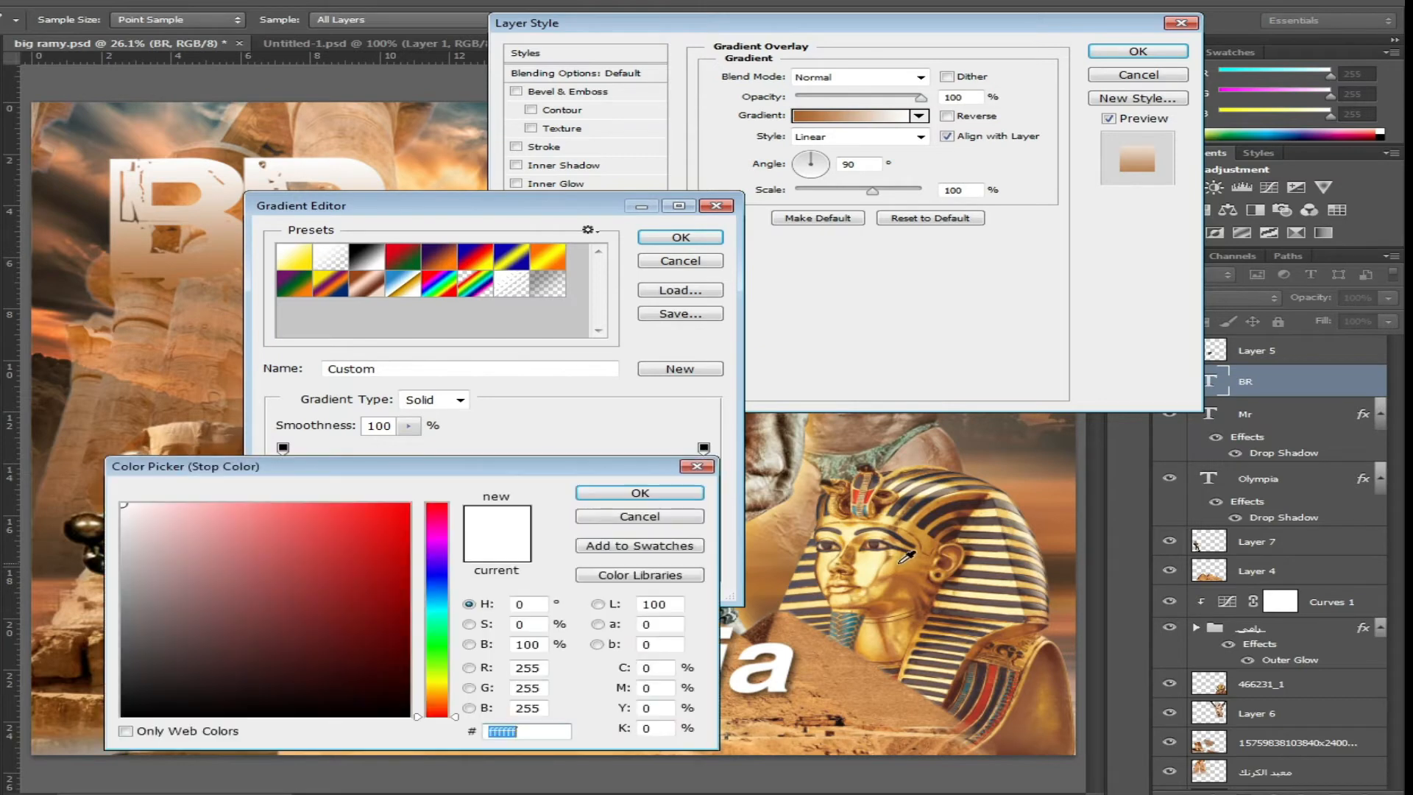
left_click(823, 555)
left_click(640, 493)
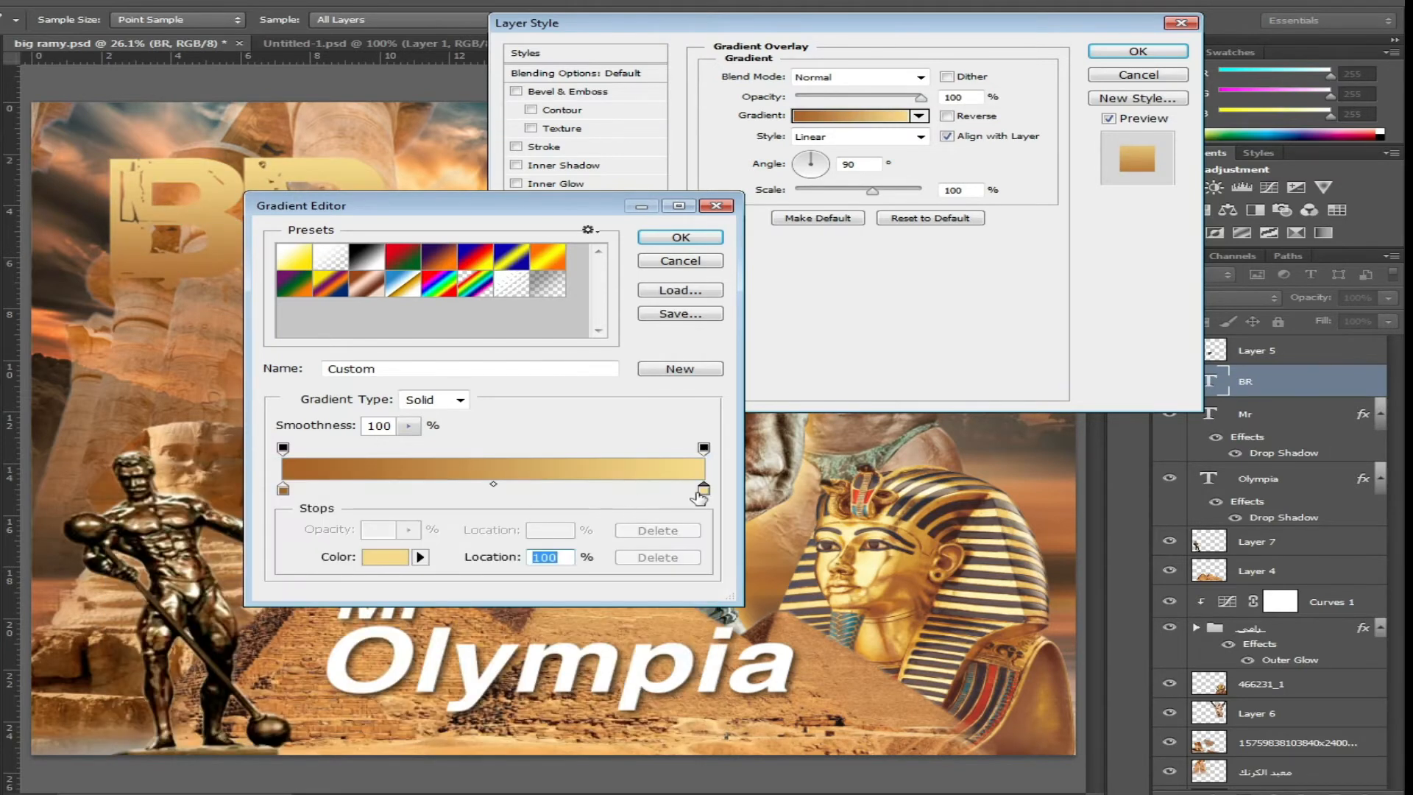
left_click(512, 490)
double_click(513, 490)
left_click(859, 565)
left_click(637, 492)
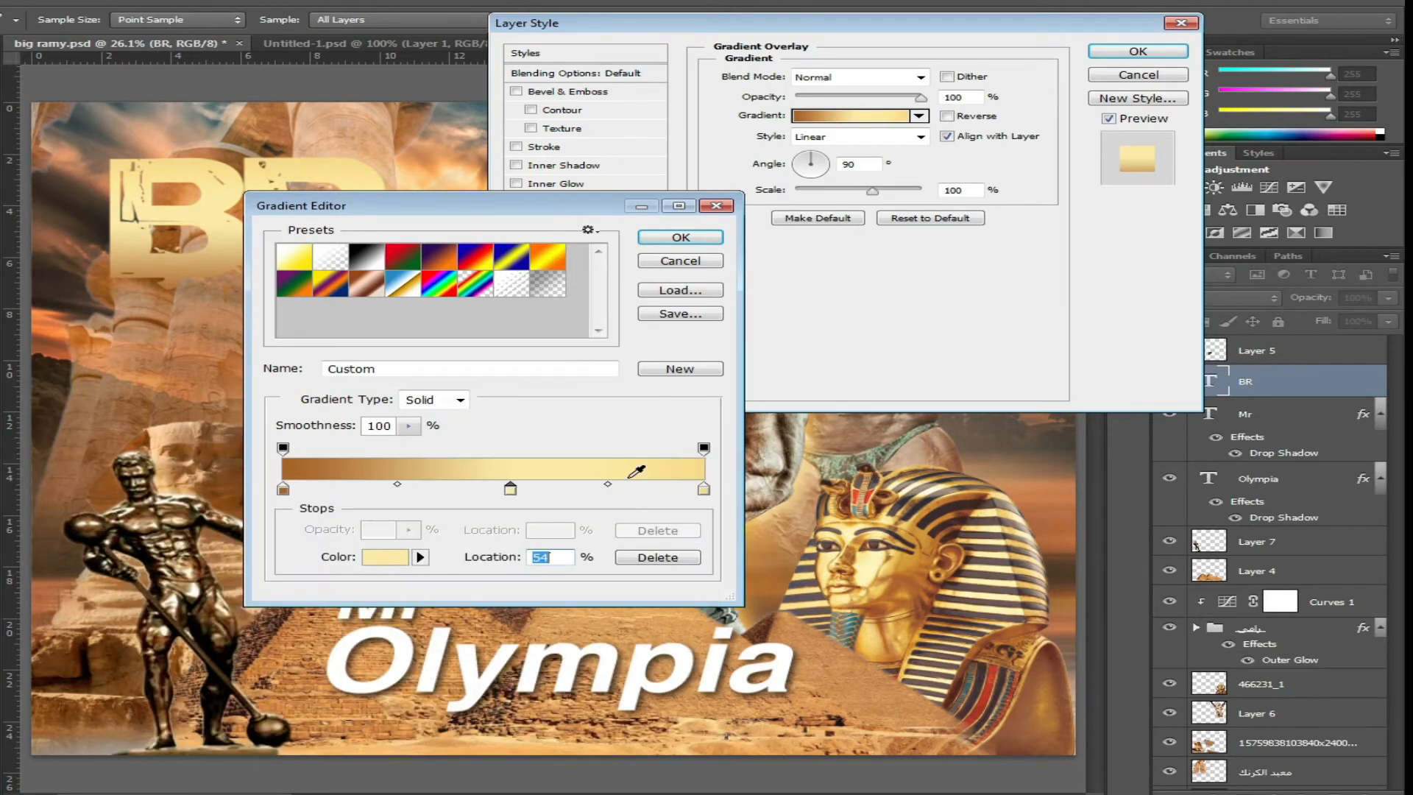
left_click(680, 238)
Add a Drop Shadow to the BR text, increasing the shadow's distance and opacity
left_click(618, 294)
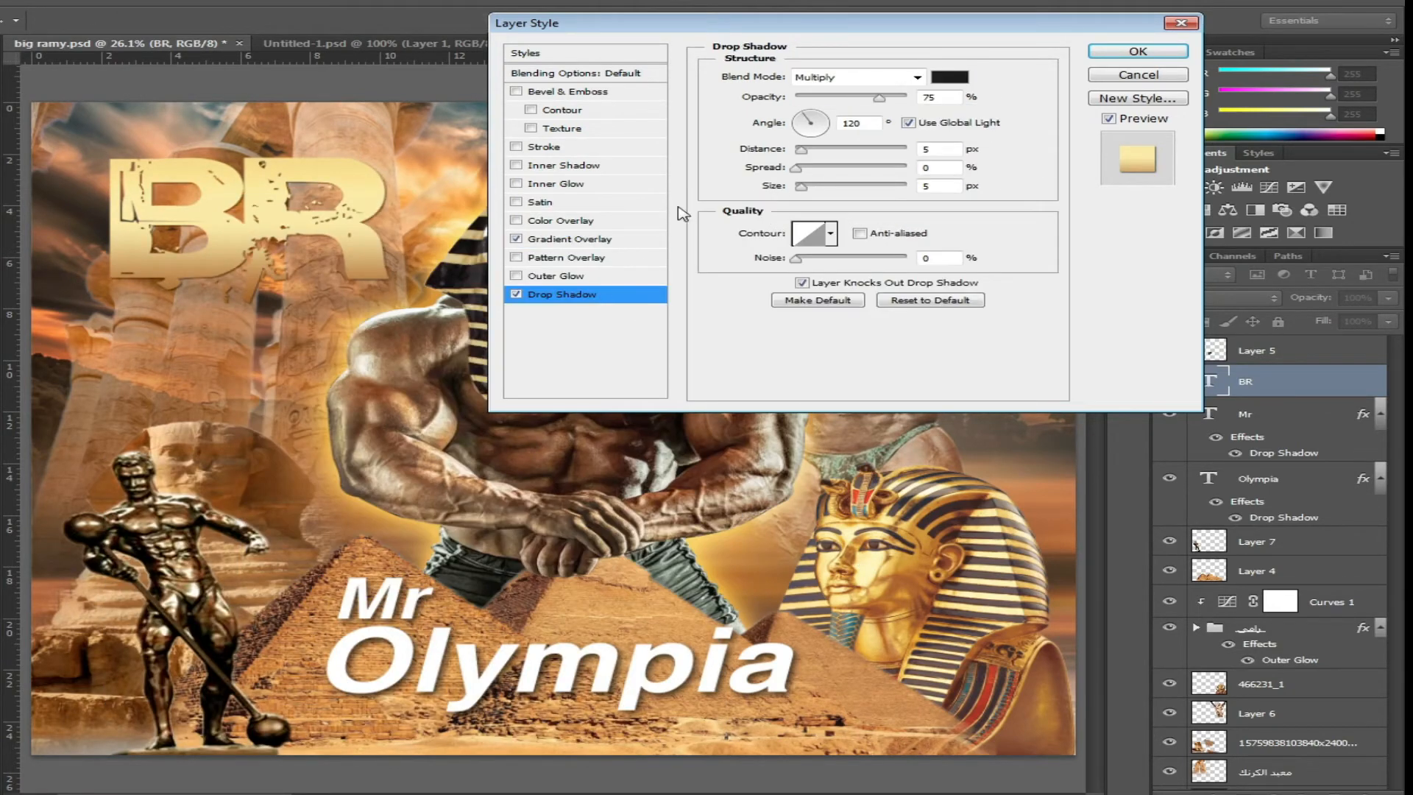
left_click_drag(811, 155, 855, 154)
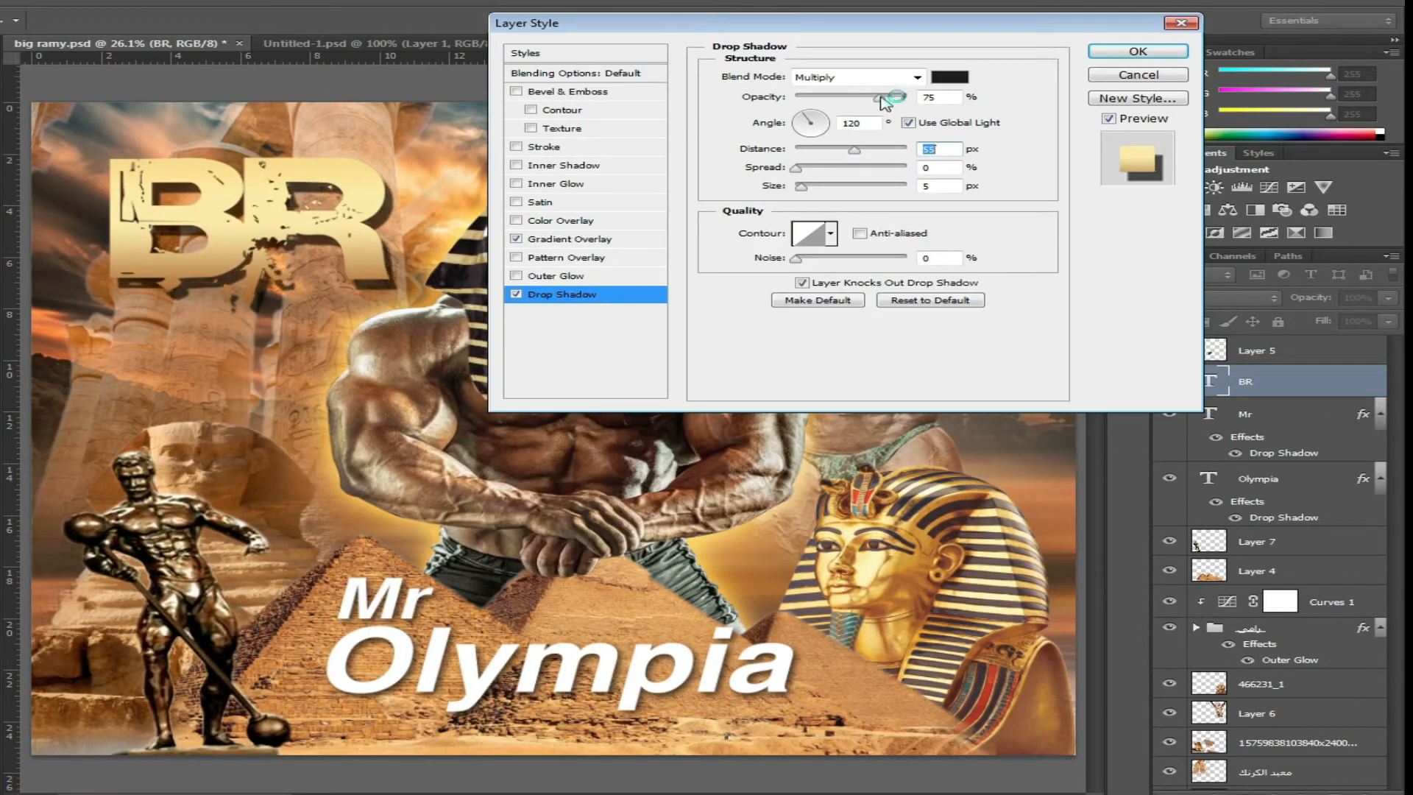
left_click_drag(883, 99, 911, 101)
left_click(1137, 51)
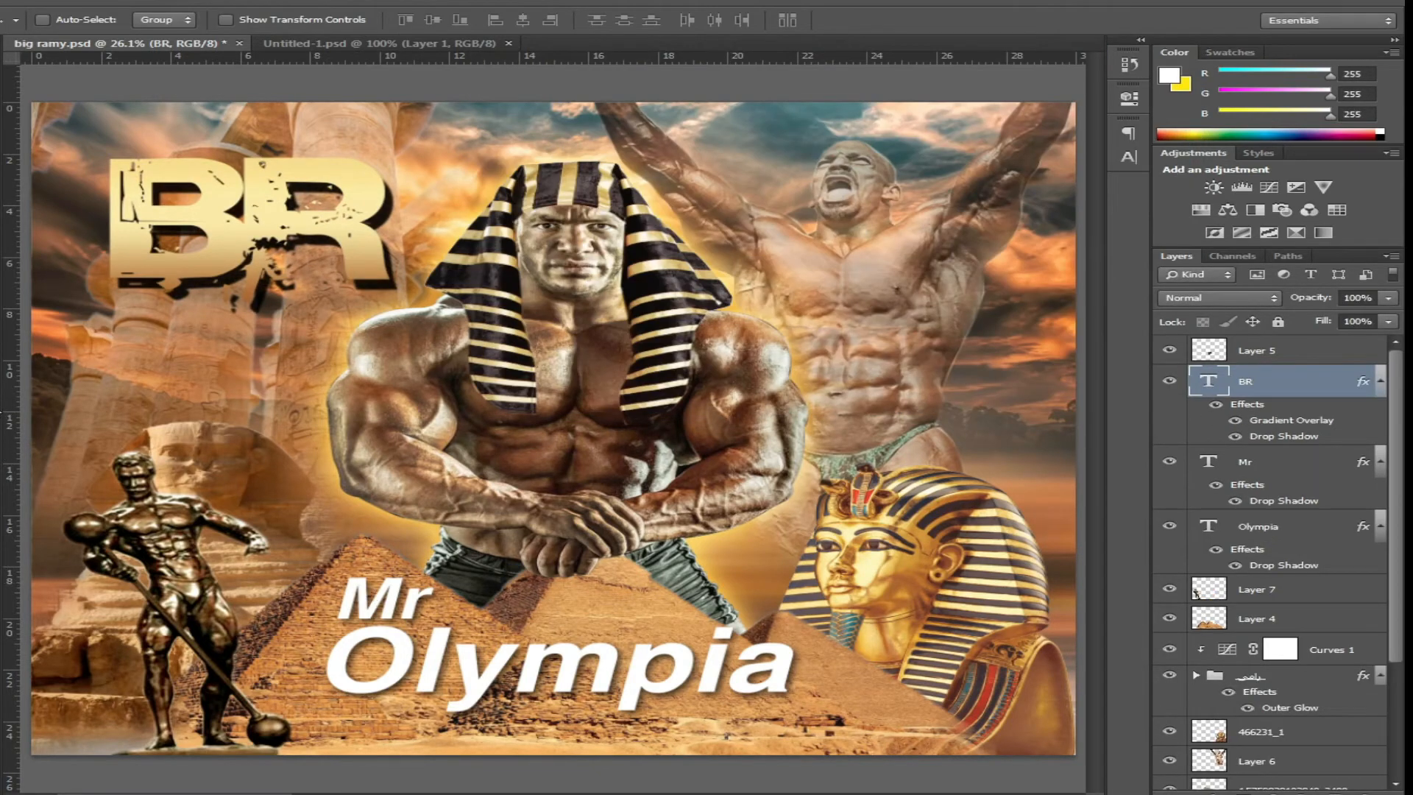
Add white "Big" text below BR in the Brilliantte Presonal Use Only font
key("t")
left_click(99, 375)
type("BIG")
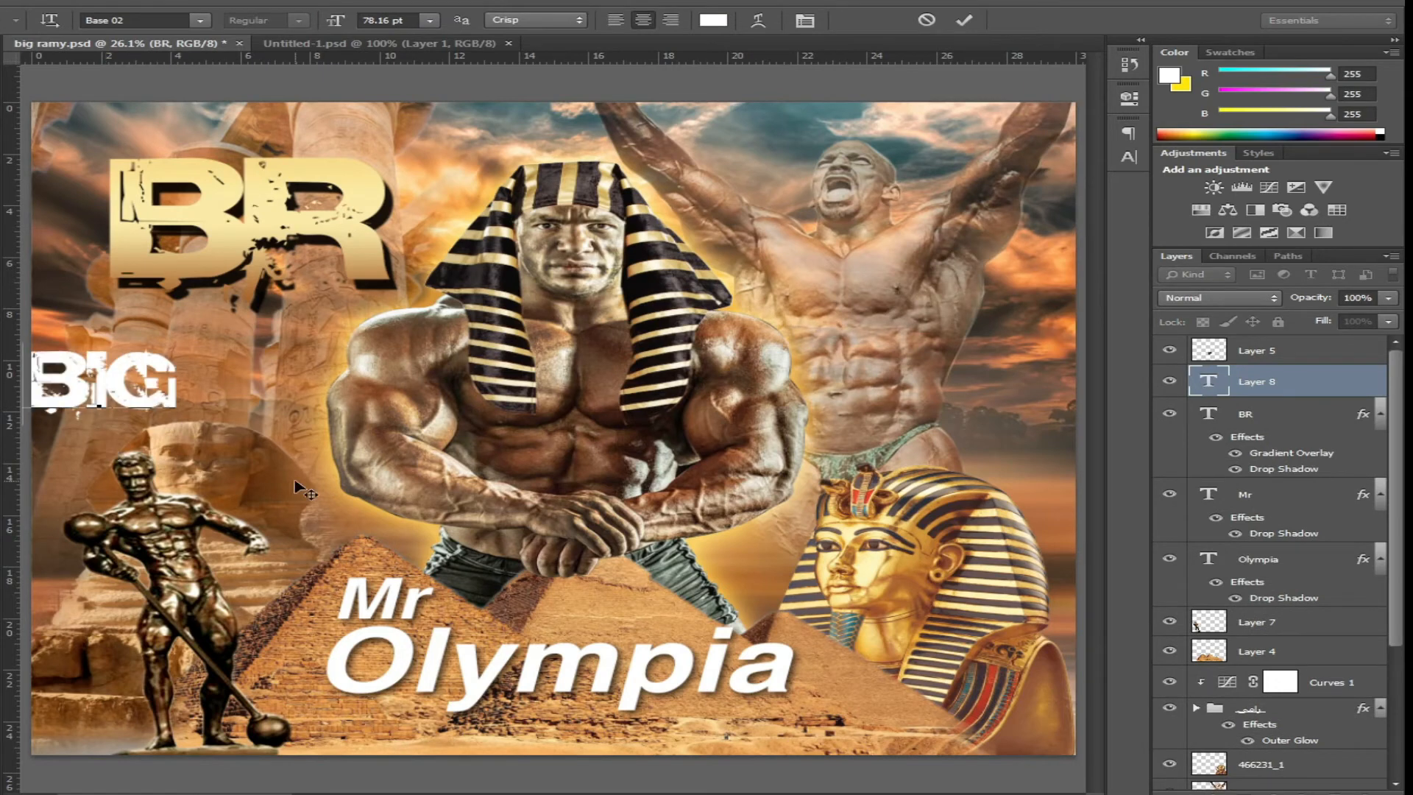
left_click_drag(296, 483, 329, 466)
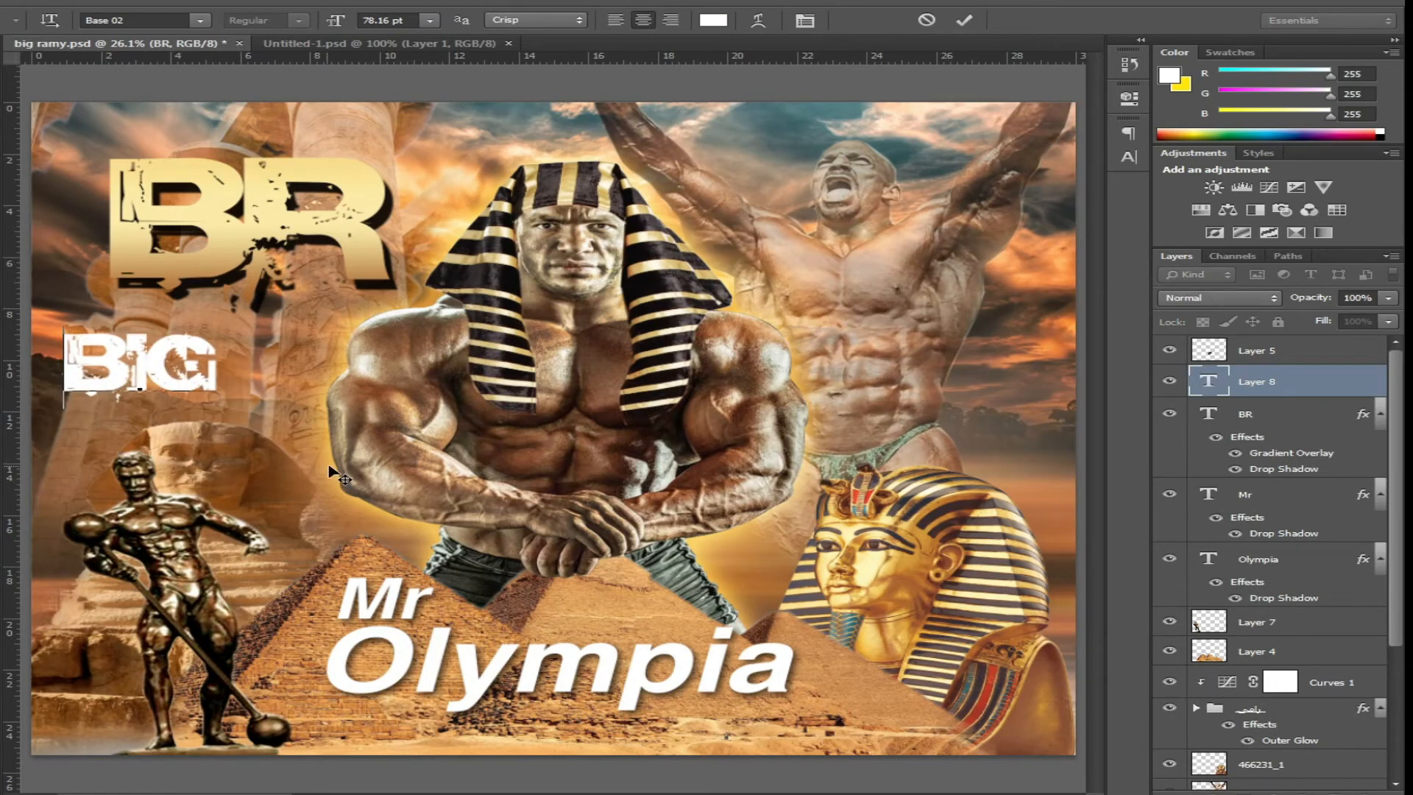
key("ctrl+a")
left_click(201, 20)
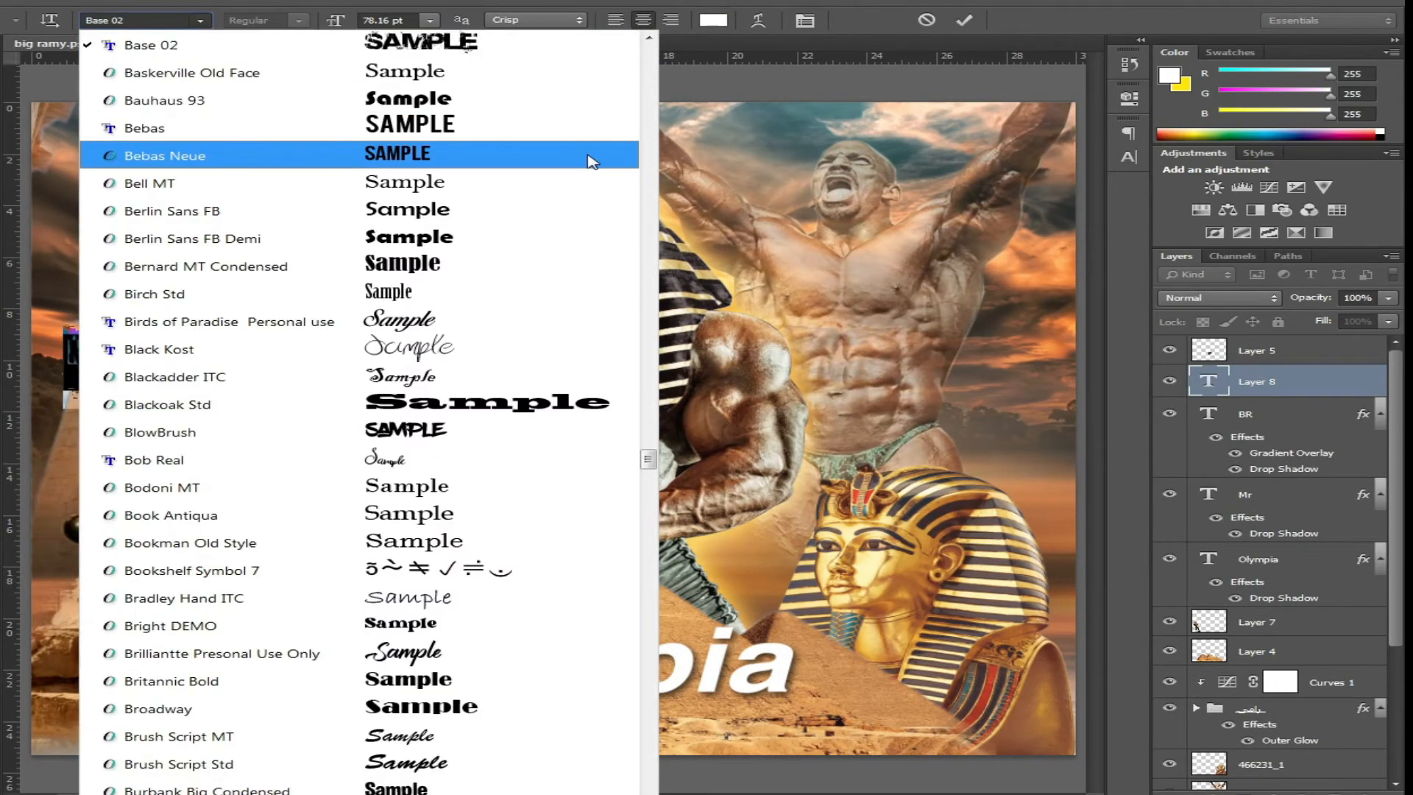
left_click(552, 653)
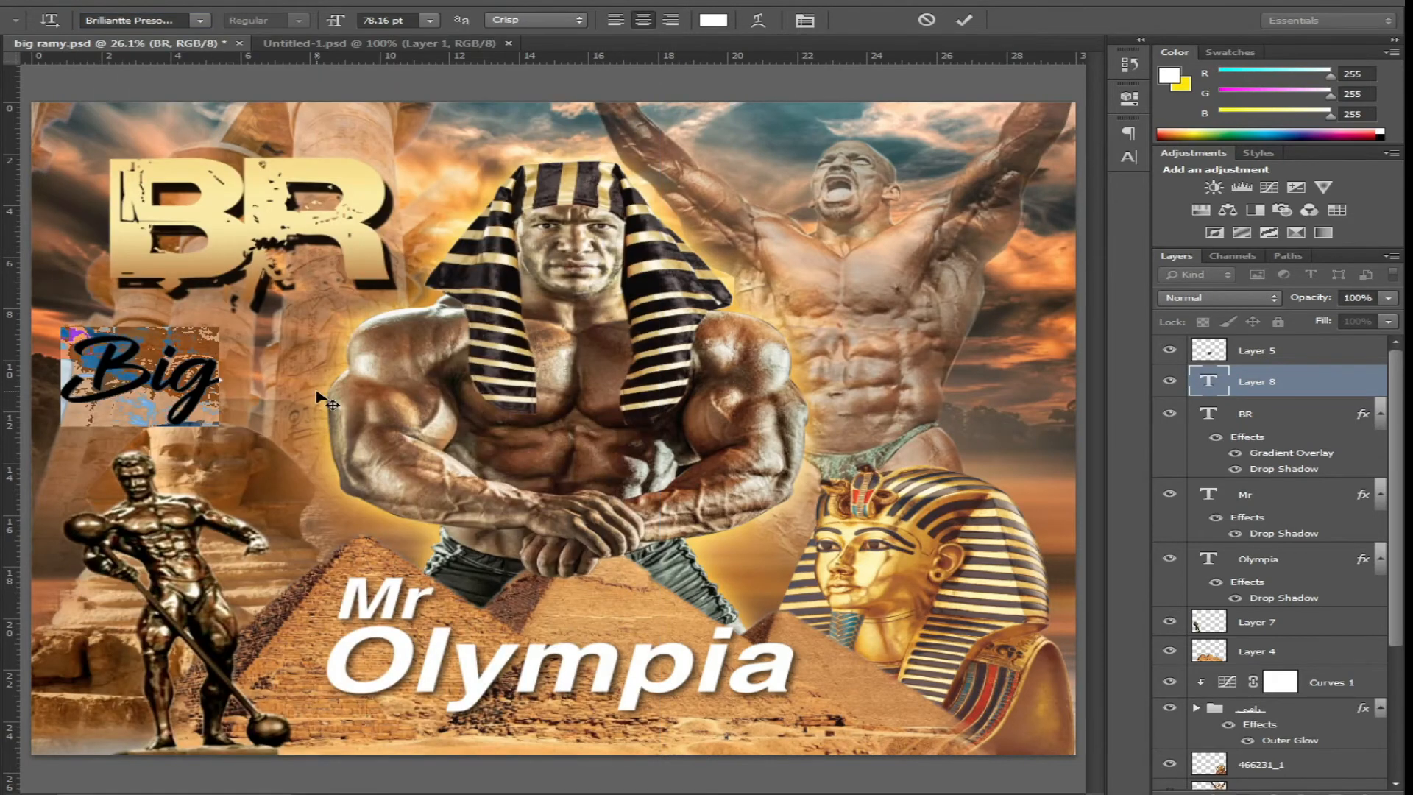
Extend the new script text to "Big Ramy" and move it over the pyramids, just above Olympia
left_click(219, 374)
type("R")
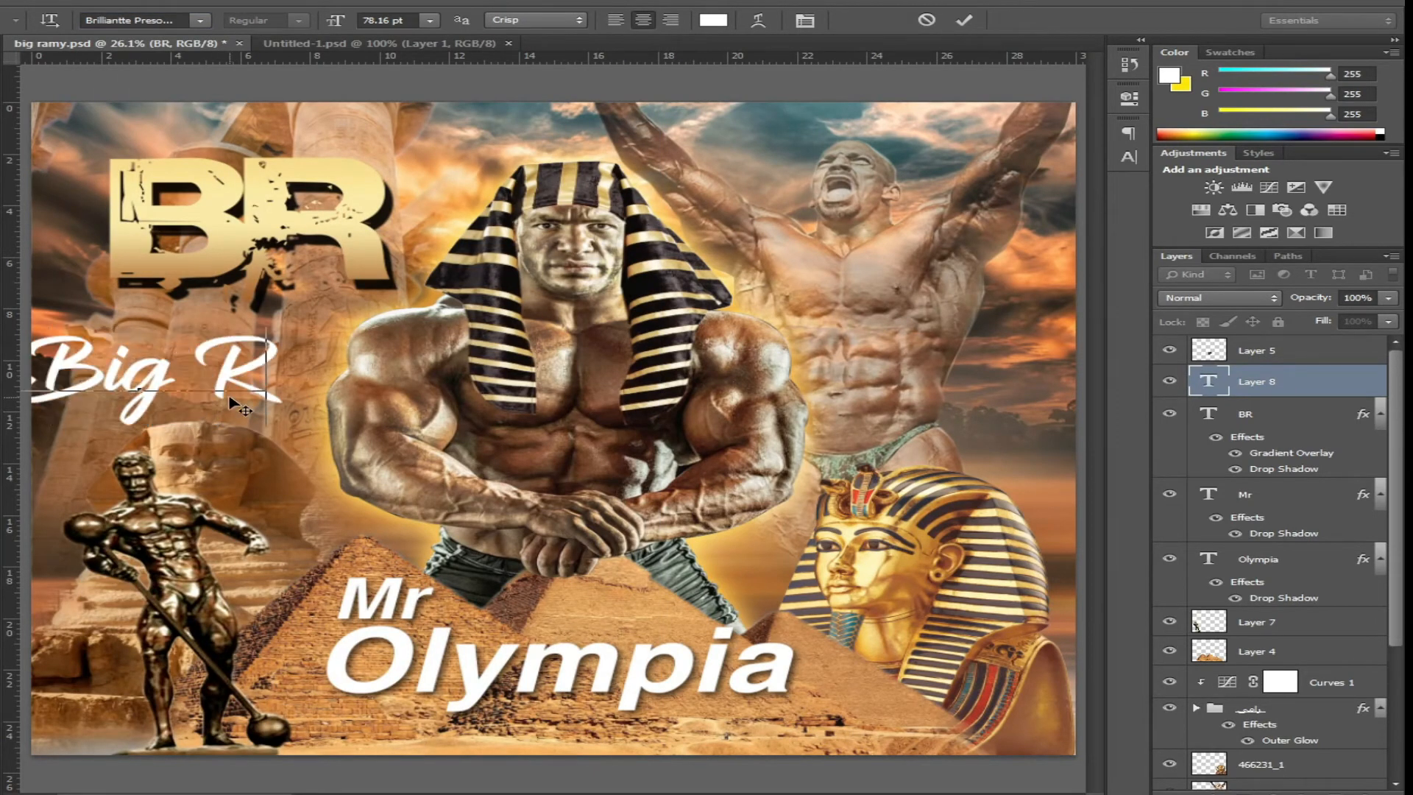
type("amy")
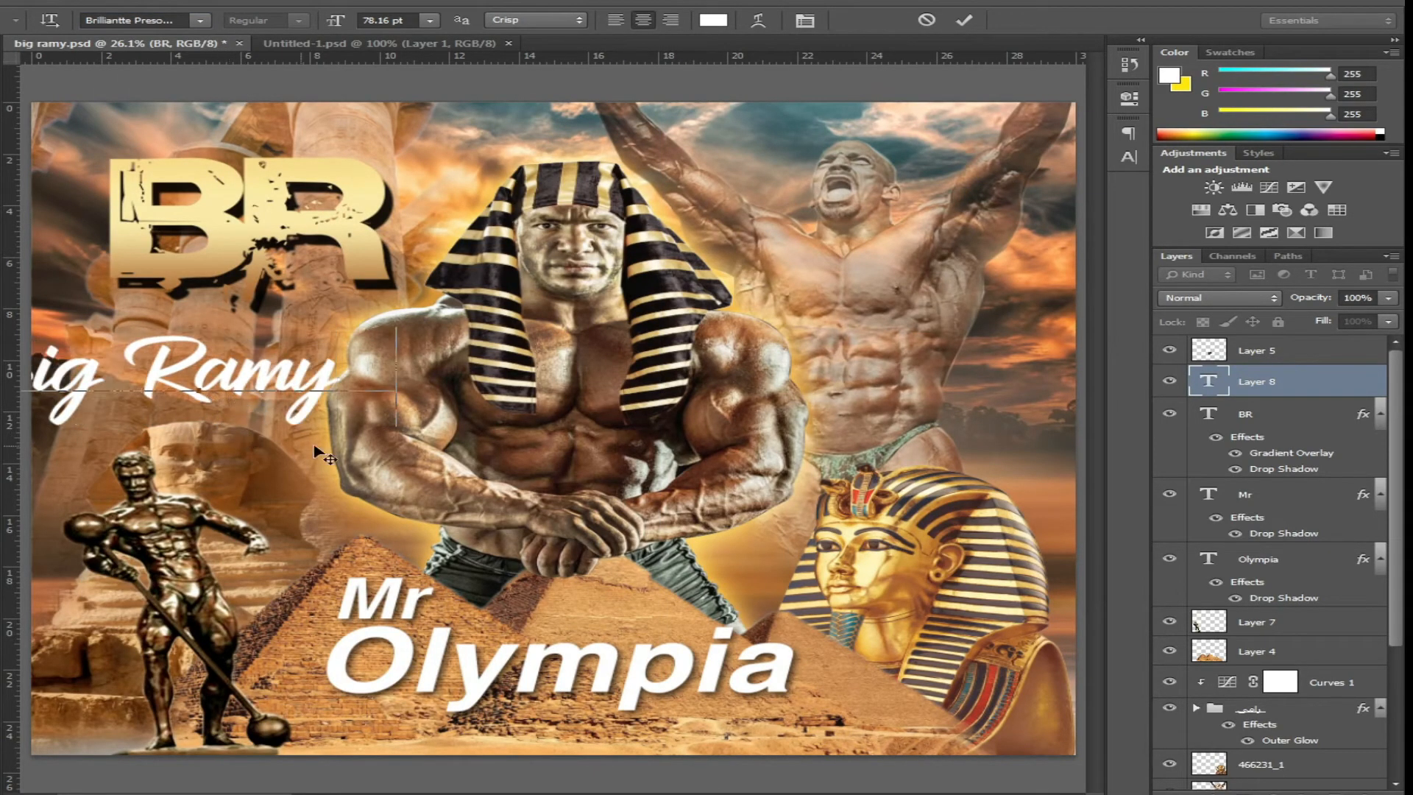
left_click_drag(321, 446, 761, 648)
left_click(2, 65)
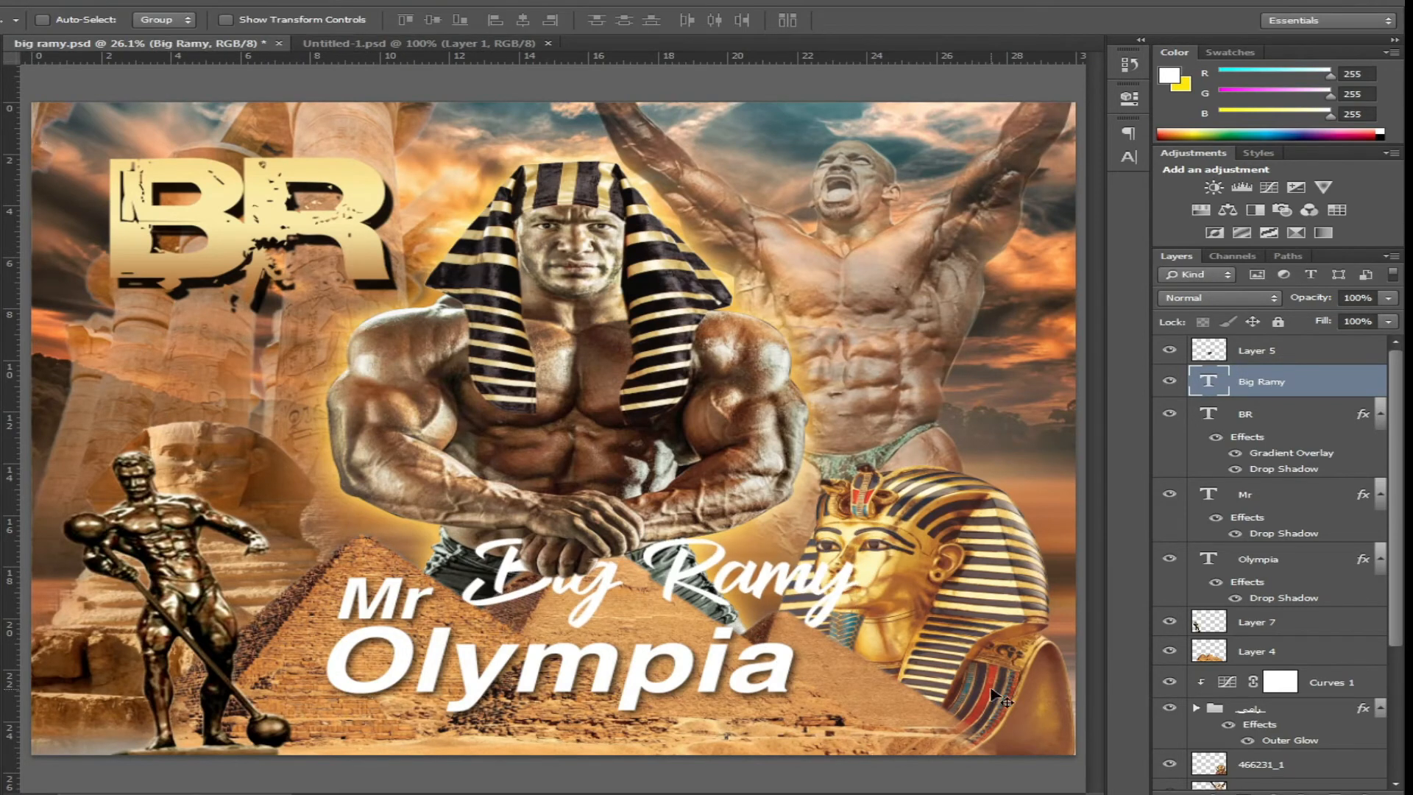
Scale the "Big Ramy" text to about 58% and place it beside "Mr"
key("ctrl+t")
left_click_drag(857, 529, 649, 610)
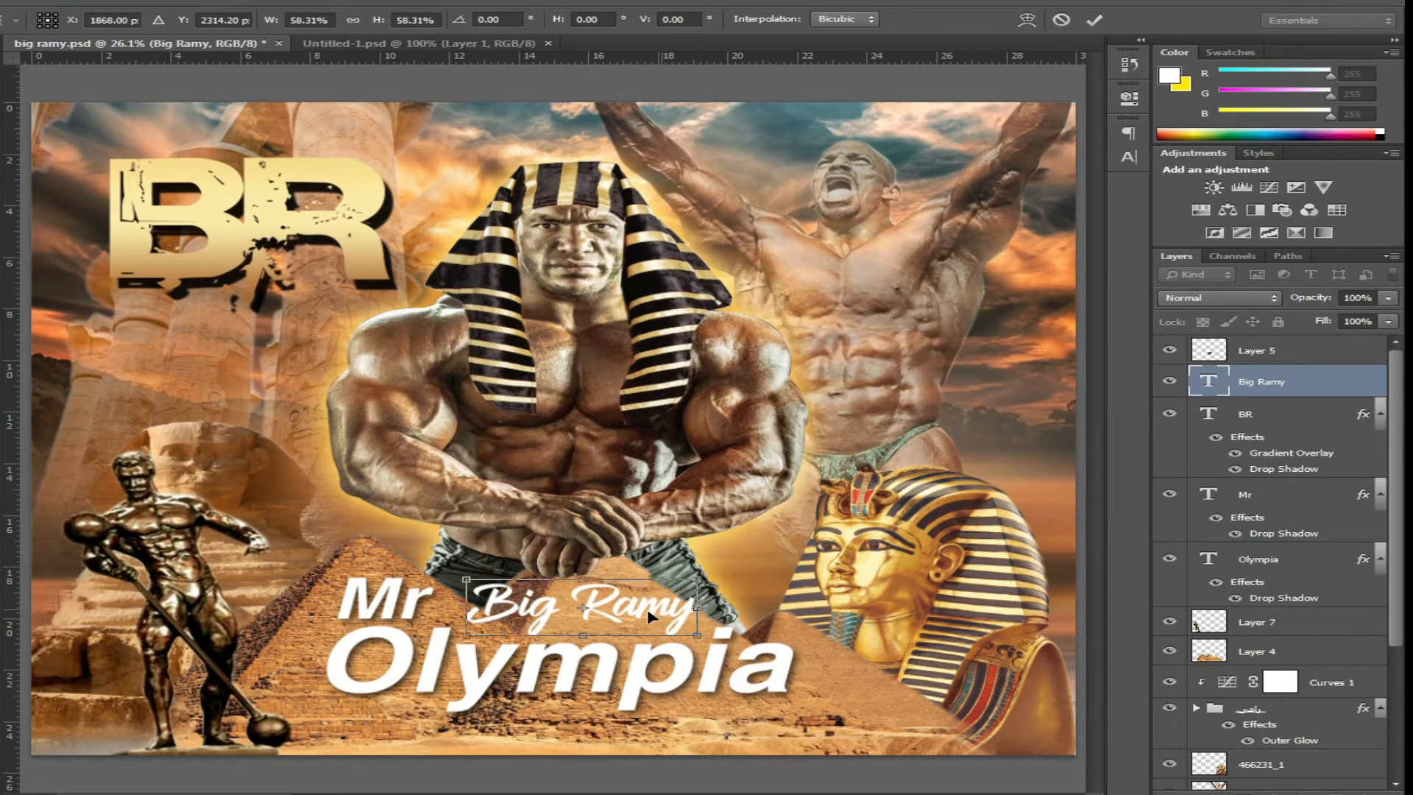
key("Return")
Select the Olympia and Mr titles together and move them up to just below BR
right_click(480, 676)
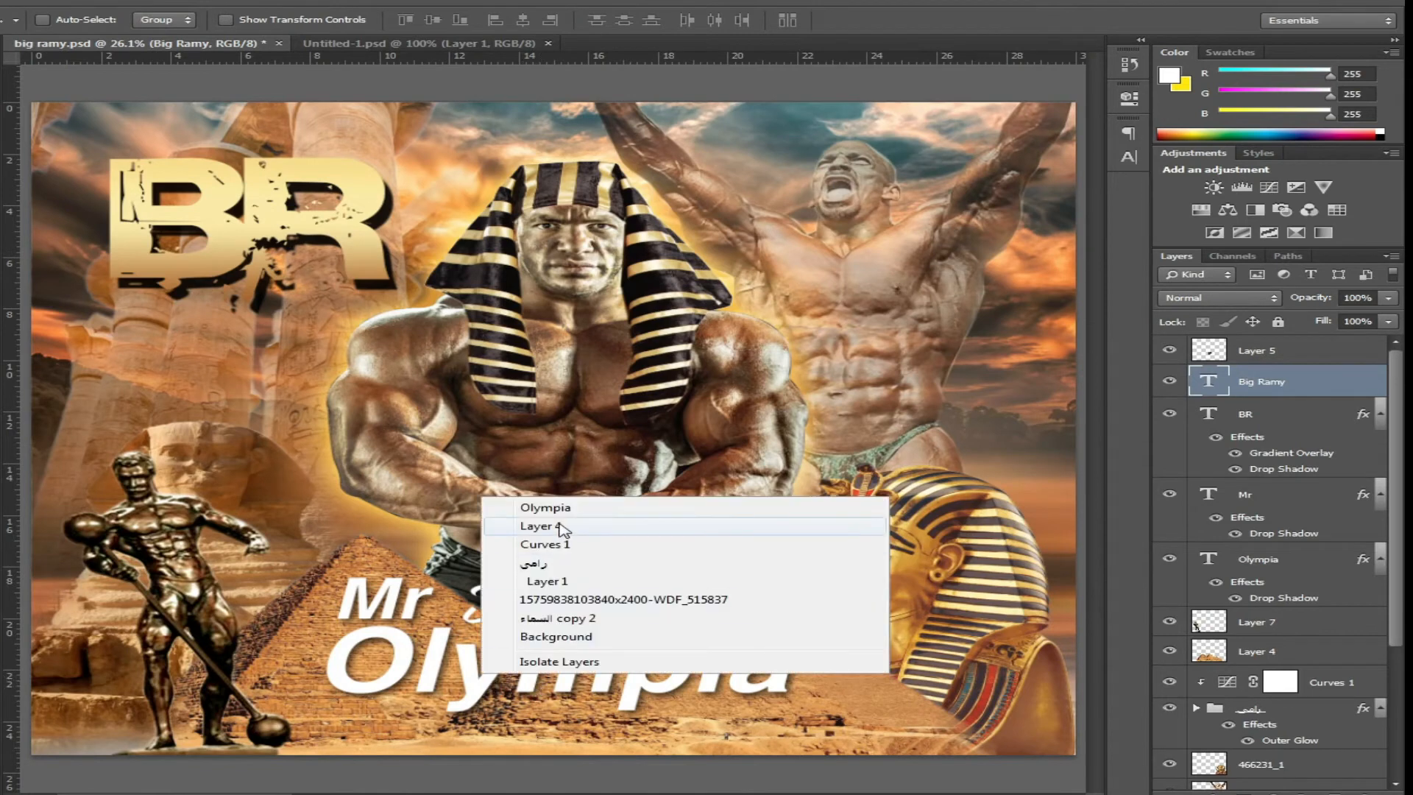
left_click(556, 508)
right_click(381, 583, "shift")
left_click(409, 595, "shift")
left_click_drag(265, 398, 245, 376)
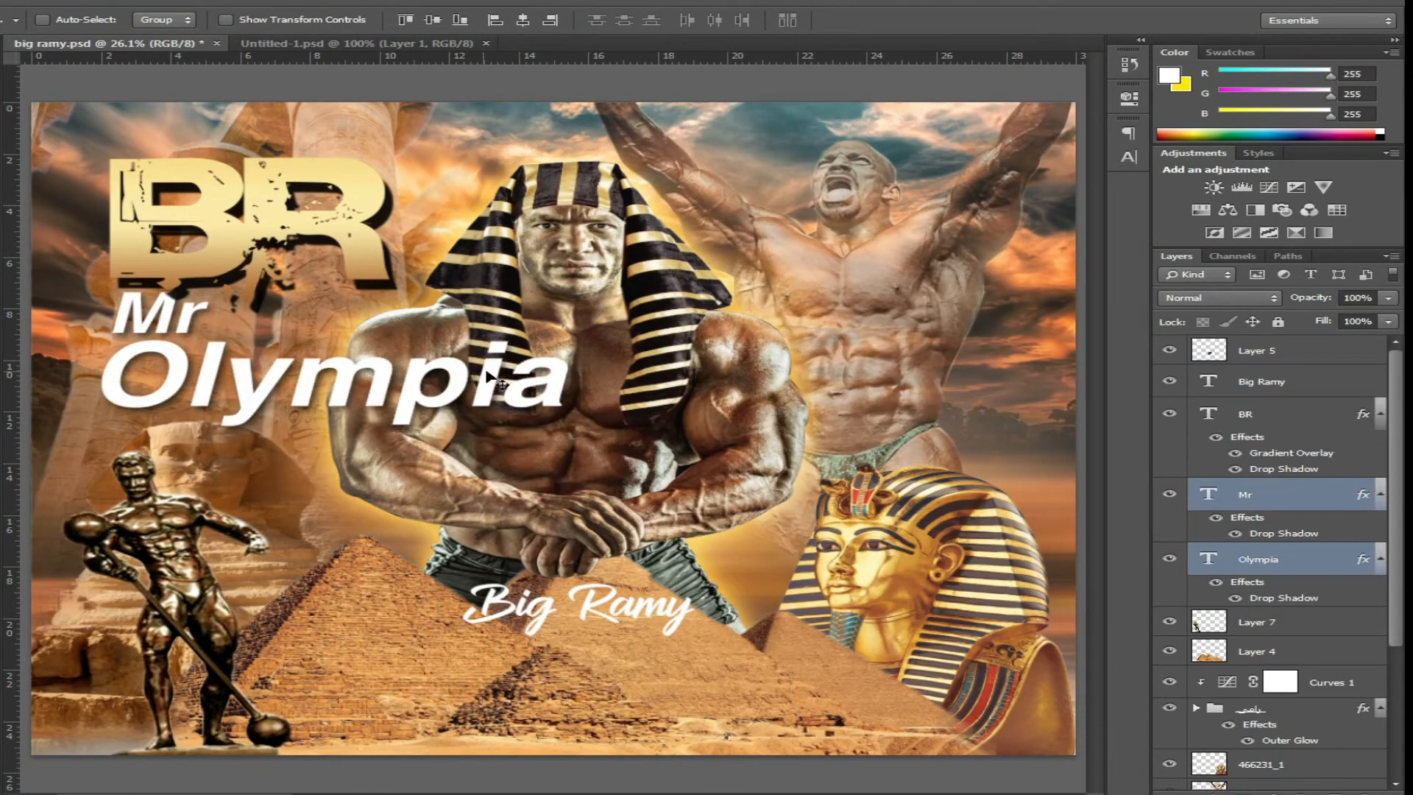
Shrink the Mr Olympia titles to slightly less than BR's width and place them above BR
key("ctrl+t")
left_click_drag(567, 430, 317, 345)
key("Return")
key("ctrl+t")
left_click_drag(298, 334, 330, 177)
key("Return")
Move the BR text down a little and bring the Mr Olympia titles close above it
right_click(346, 254)
left_click(379, 268)
left_click_drag(378, 270, 375, 337)
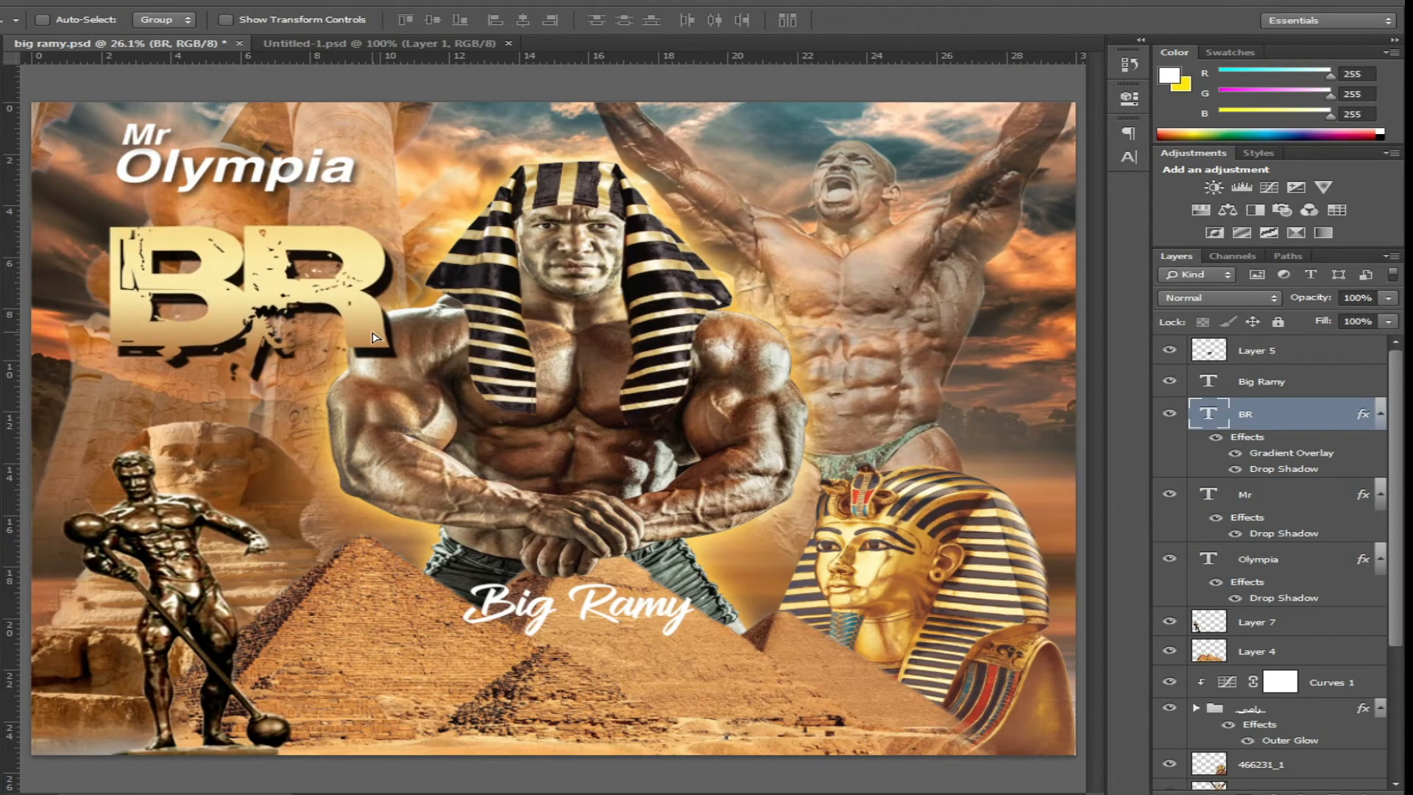
right_click(289, 182)
left_click(412, 216)
left_click(1267, 500, "ctrl")
left_click_drag(294, 183, 292, 197)
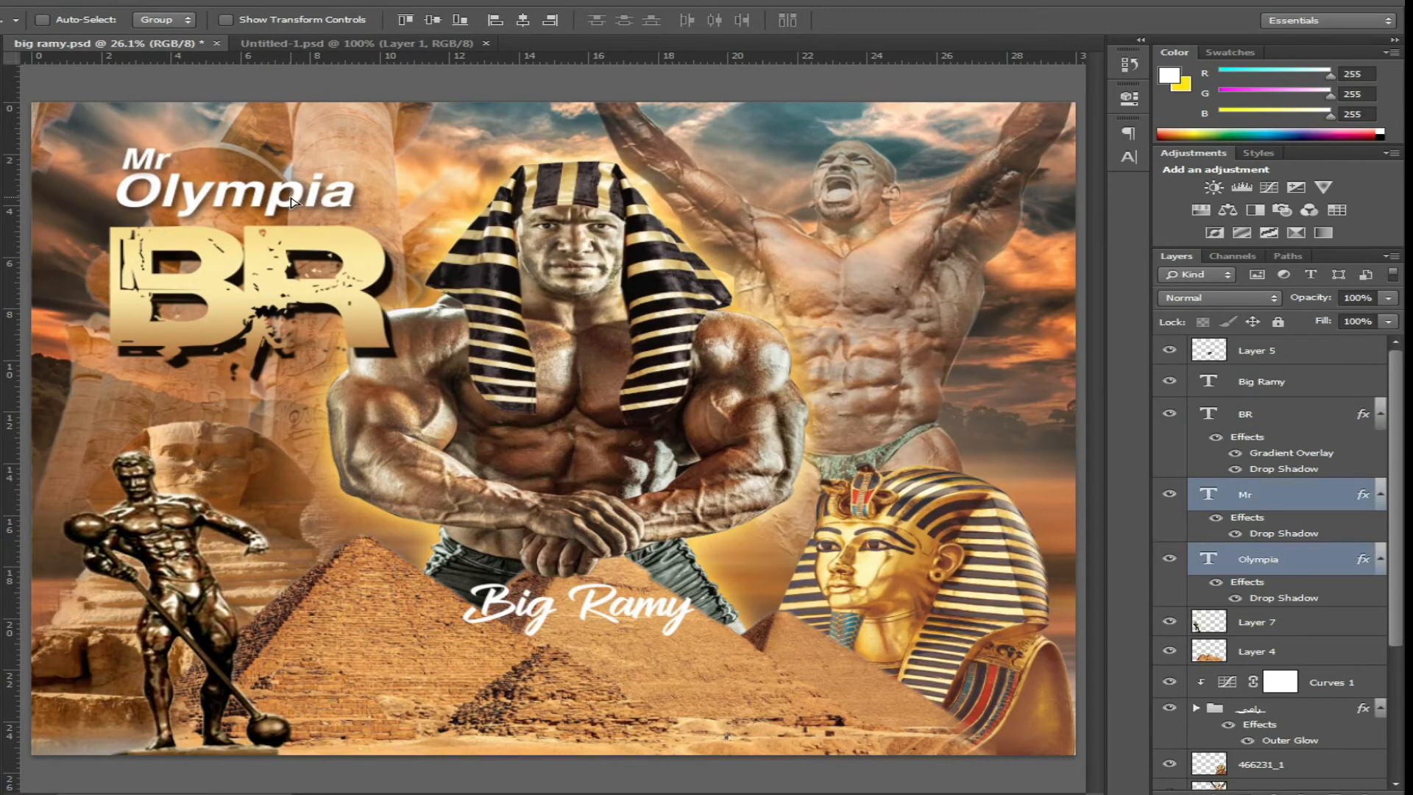
Enlarge the "Big Ramy" text to about twice its size, centred across the pyramids below the bodybuilder
right_click(627, 620)
left_click(740, 421)
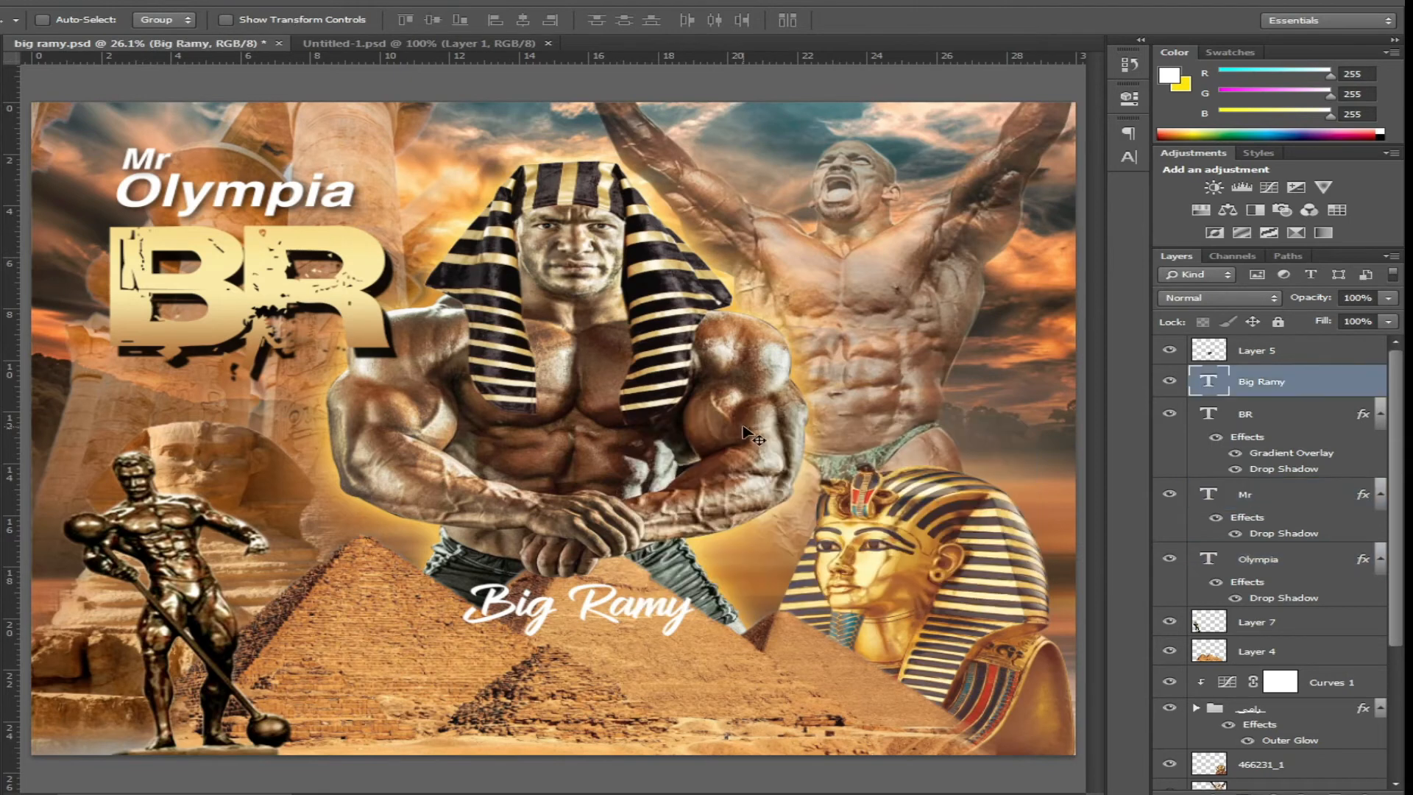
key("ctrl+t")
left_click_drag(694, 639, 793, 693)
key("Return")
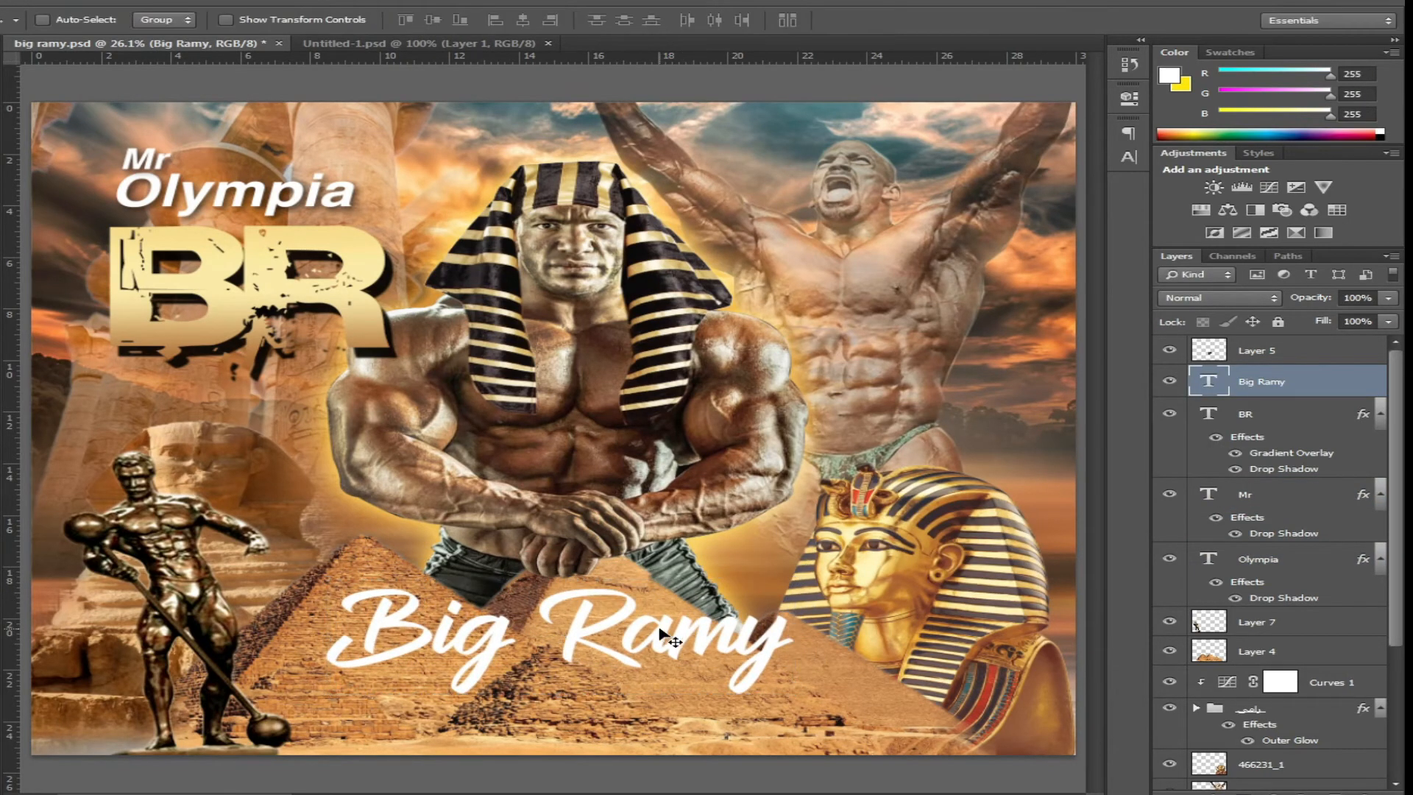
Copy the pyramid texture inside the "Big Ramy" letter outlines to a new layer, raise it above the text and offset it slightly
right_click(1215, 396)
left_click(1111, 435)
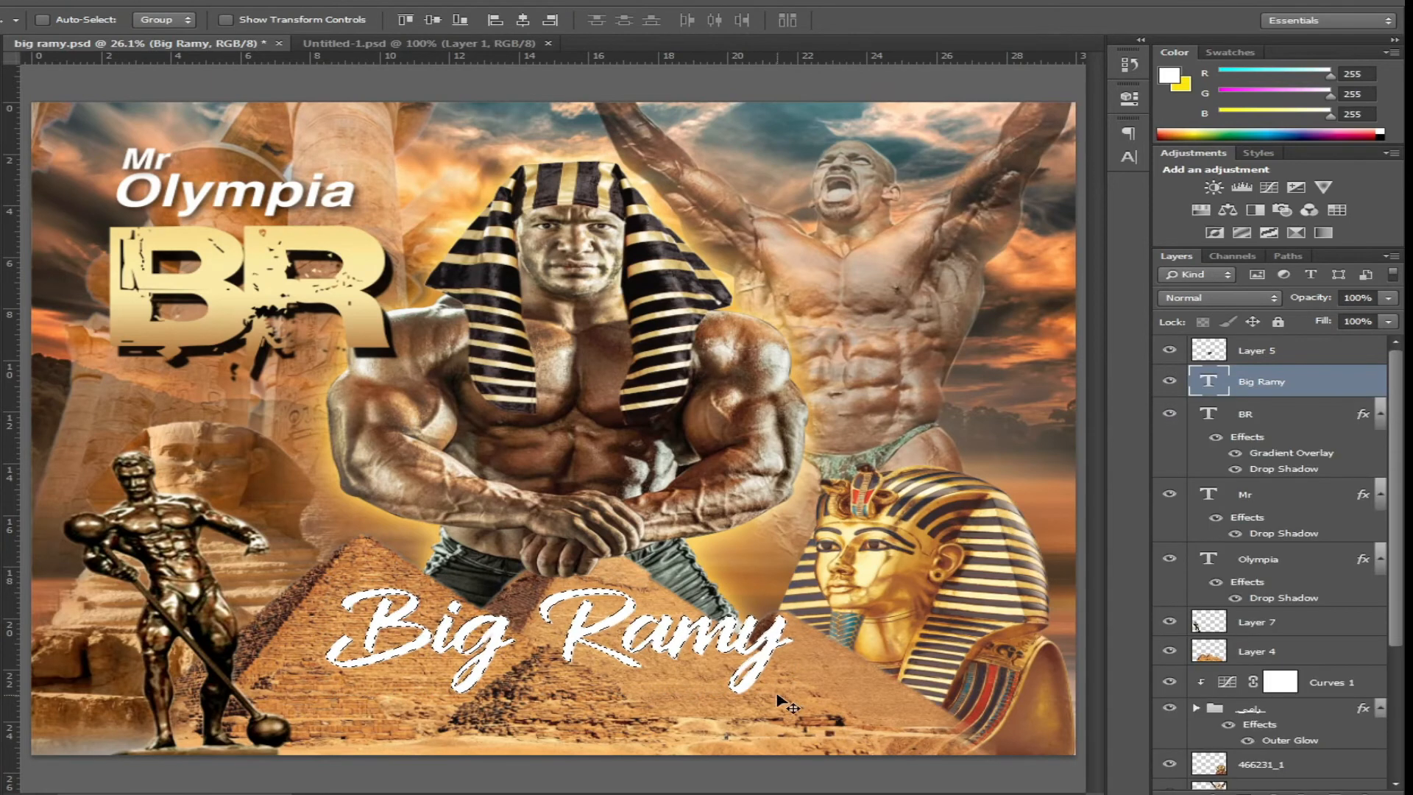
right_click(802, 705)
left_click(894, 560)
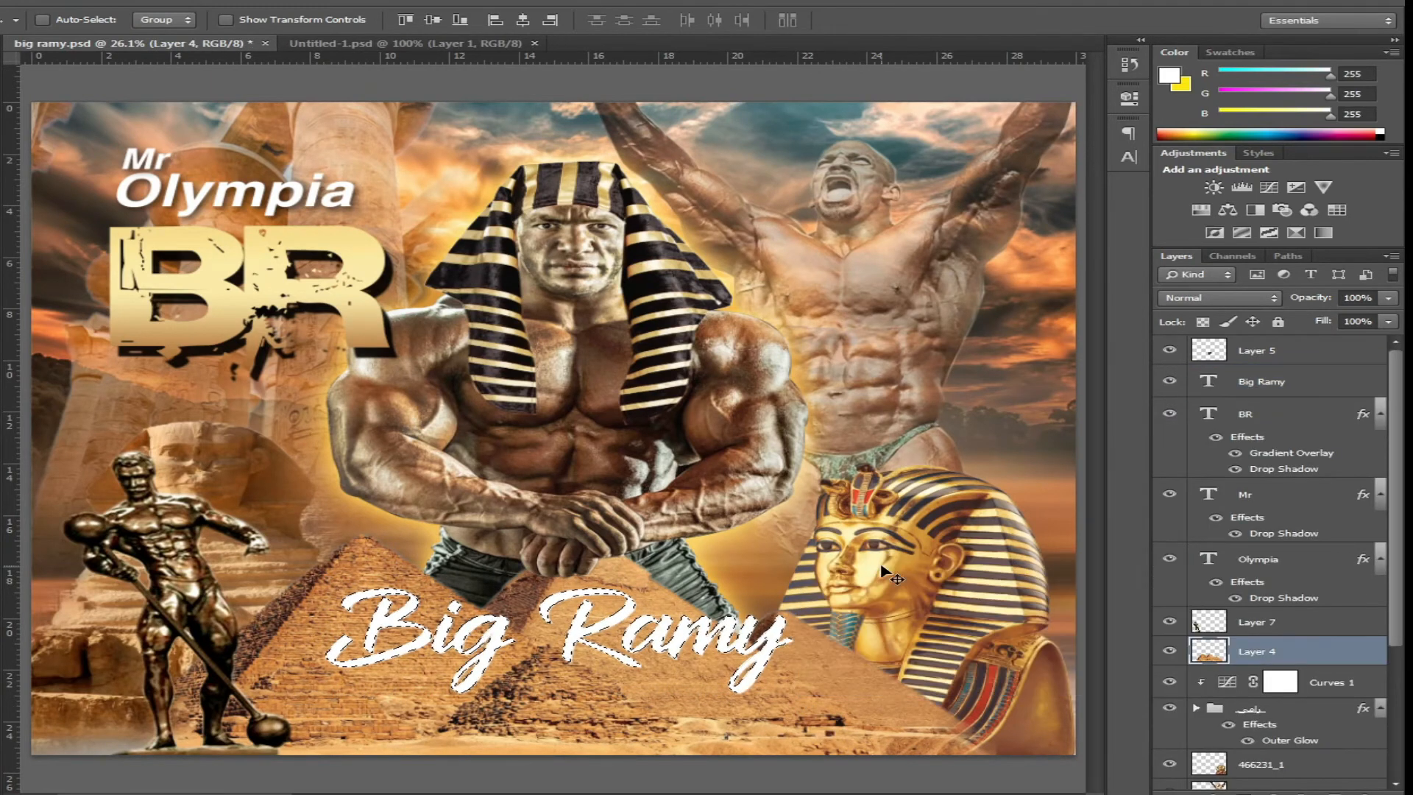
key("ctrl+j")
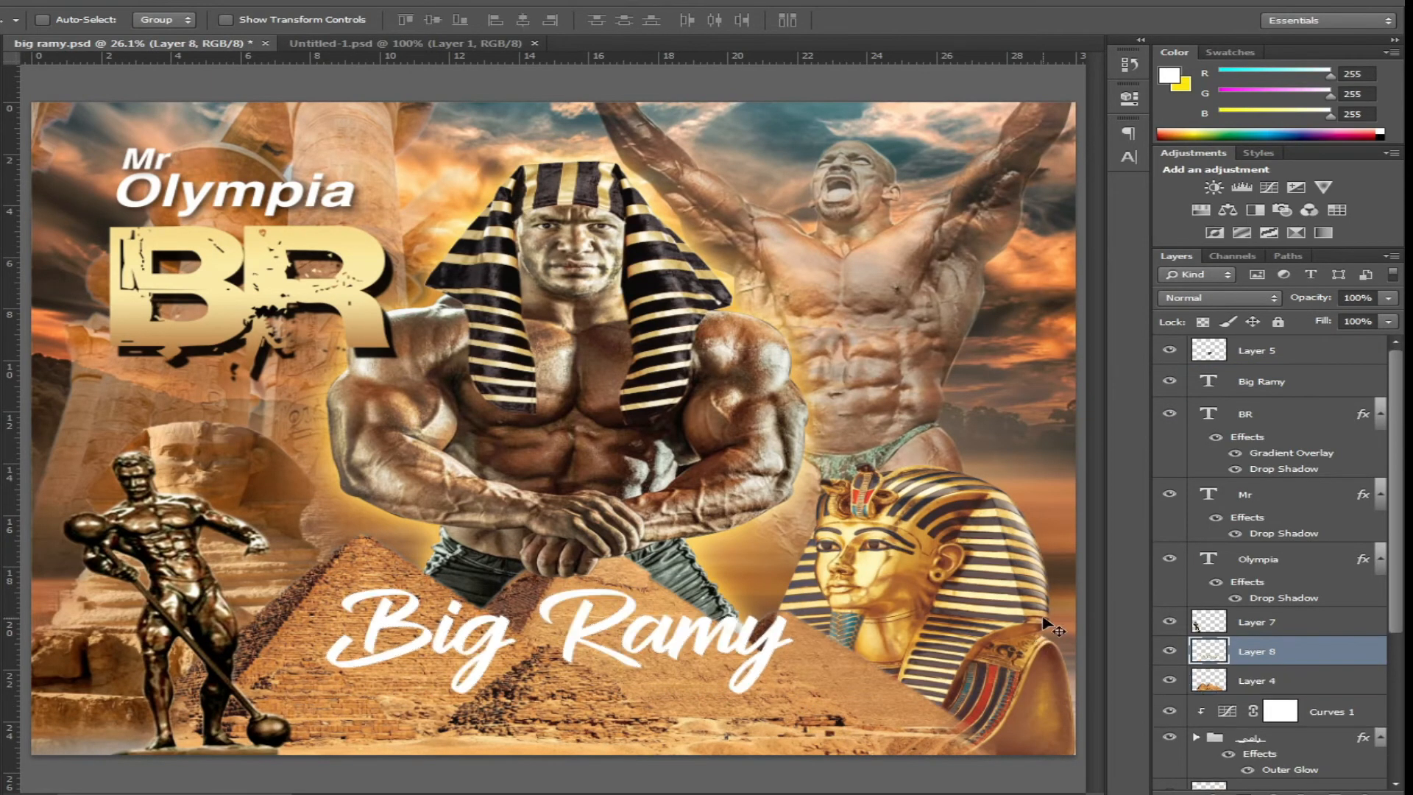
key("ctrl+bracketright")
key("ctrl+bracketright")
key("ctrl+bracketright")
key("ctrl+bracketright")
key("ctrl+bracketright")
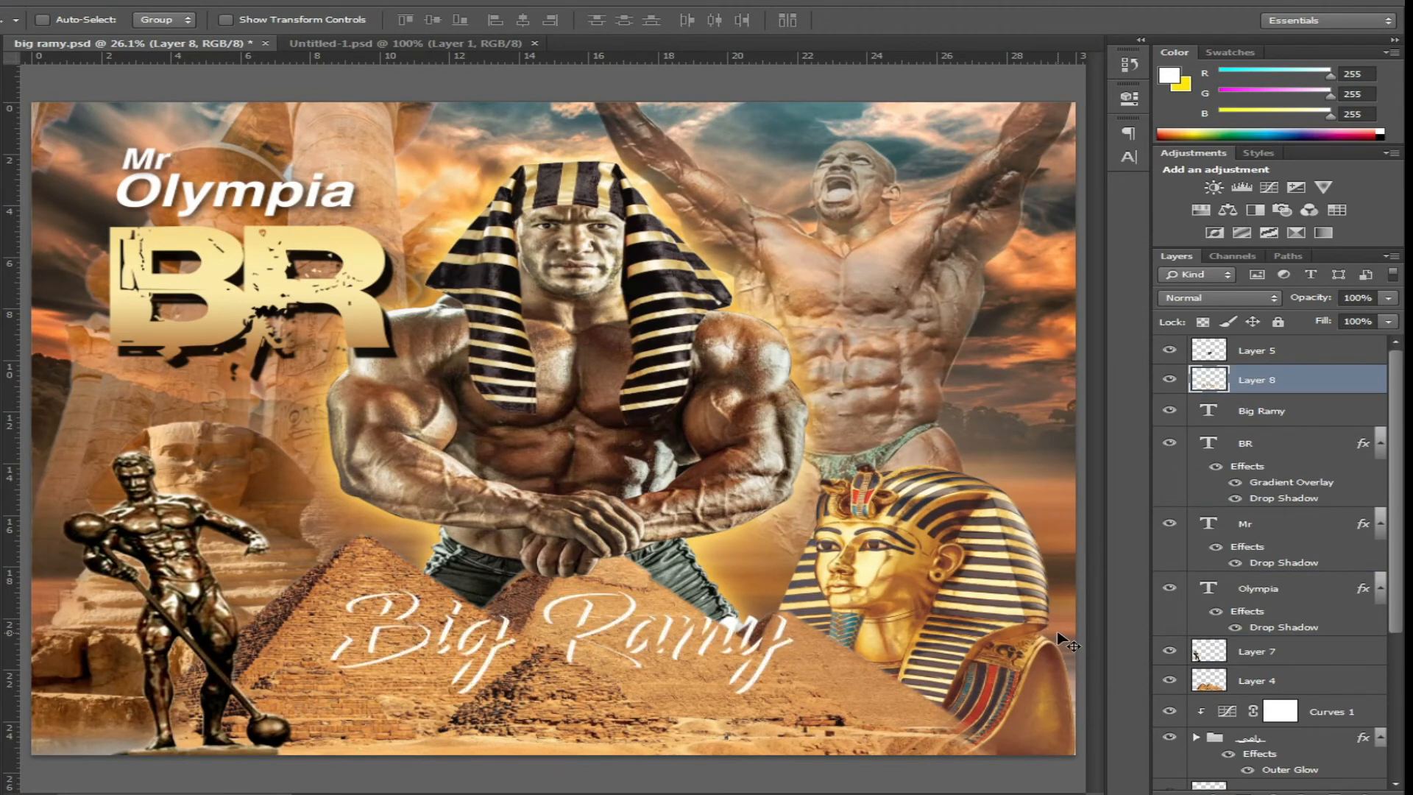
Set the background colour to brown with RGB 158, 84, 7 and leave the "Big Ramy" text editing
left_click(1208, 423)
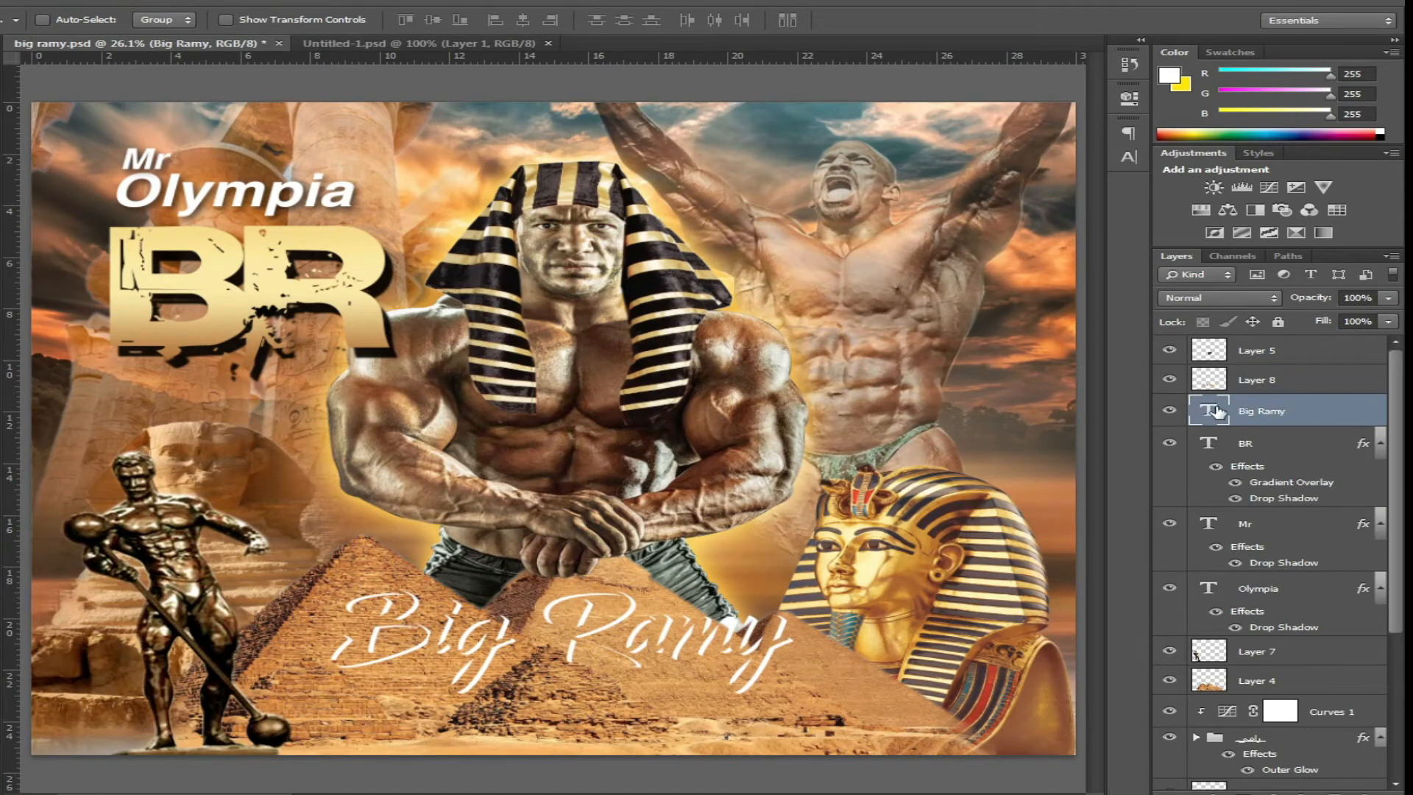
double_click(1204, 413)
left_click(1182, 83)
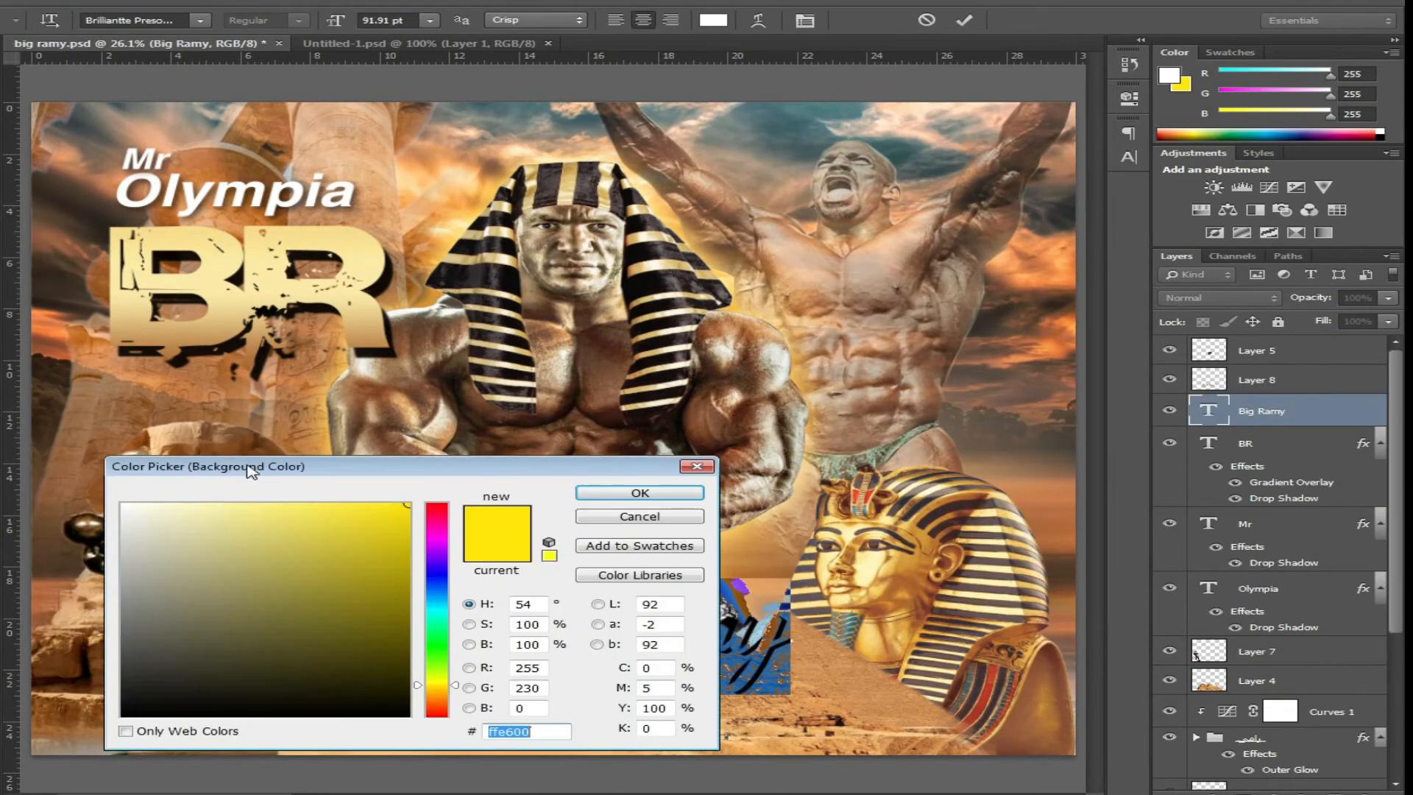
left_click(872, 686)
left_click(397, 578)
left_click(639, 493)
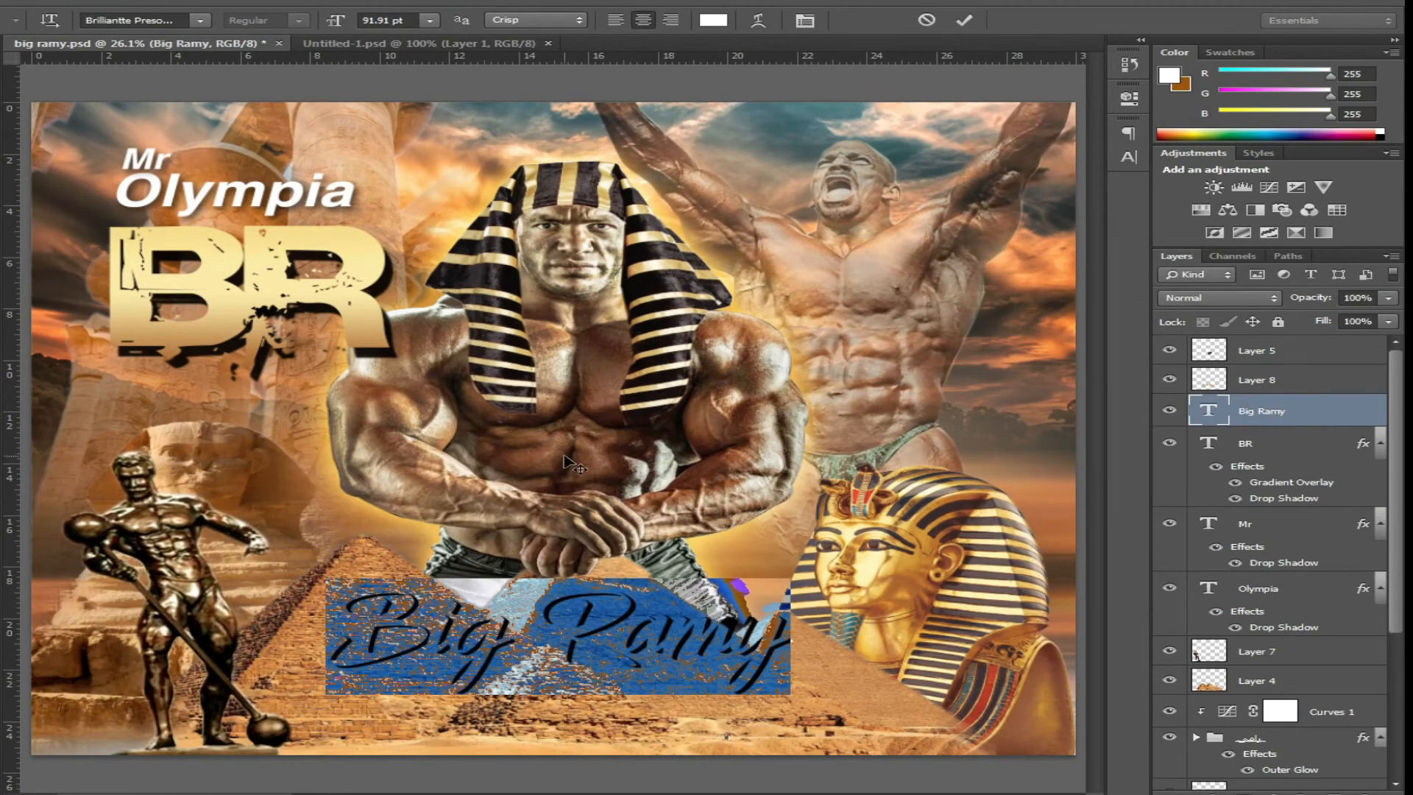
key("ctrl+Return")
key("v")
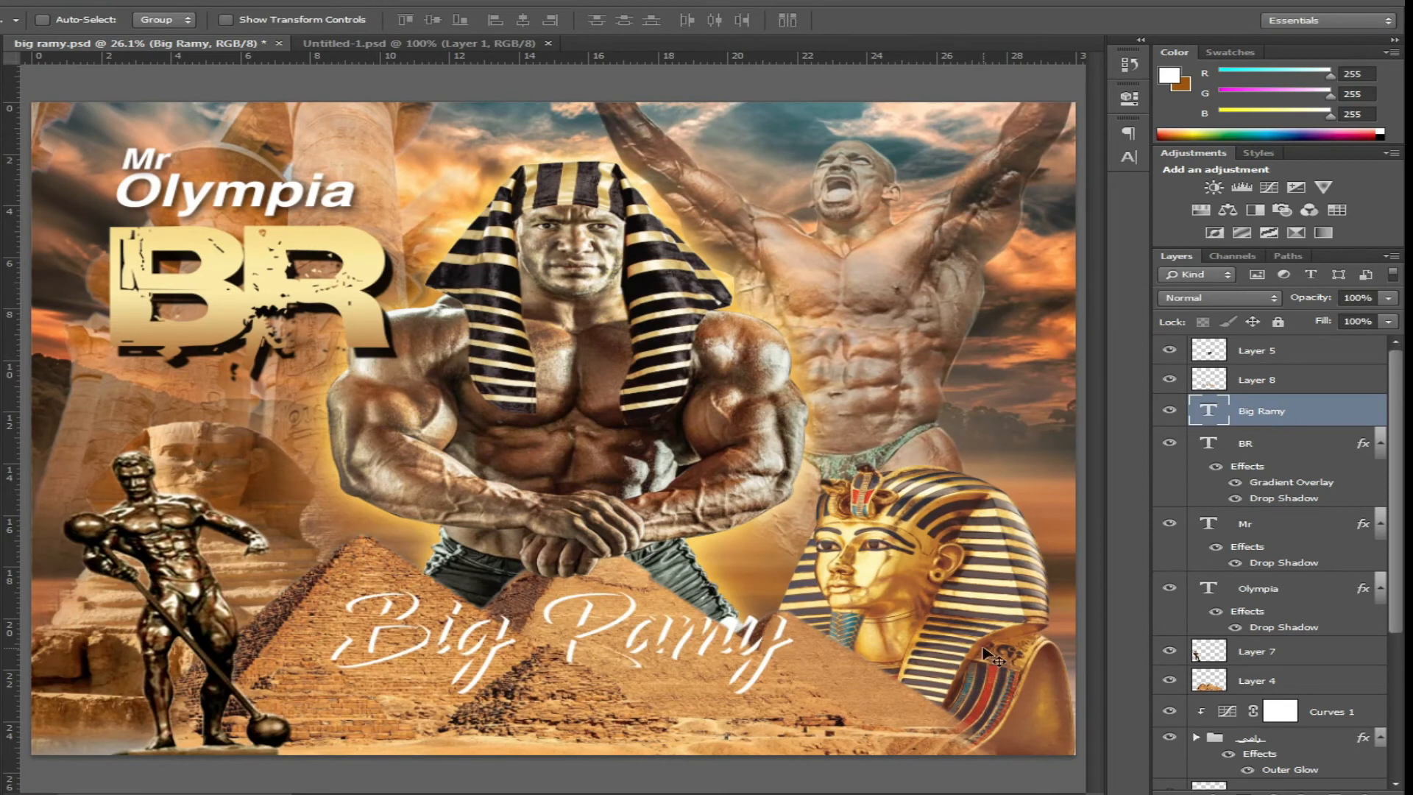
Recolour the "Big Ramy" text with the brown RGB 158, 84, 7
left_click(1169, 444)
left_click(1168, 412)
left_click(1169, 412)
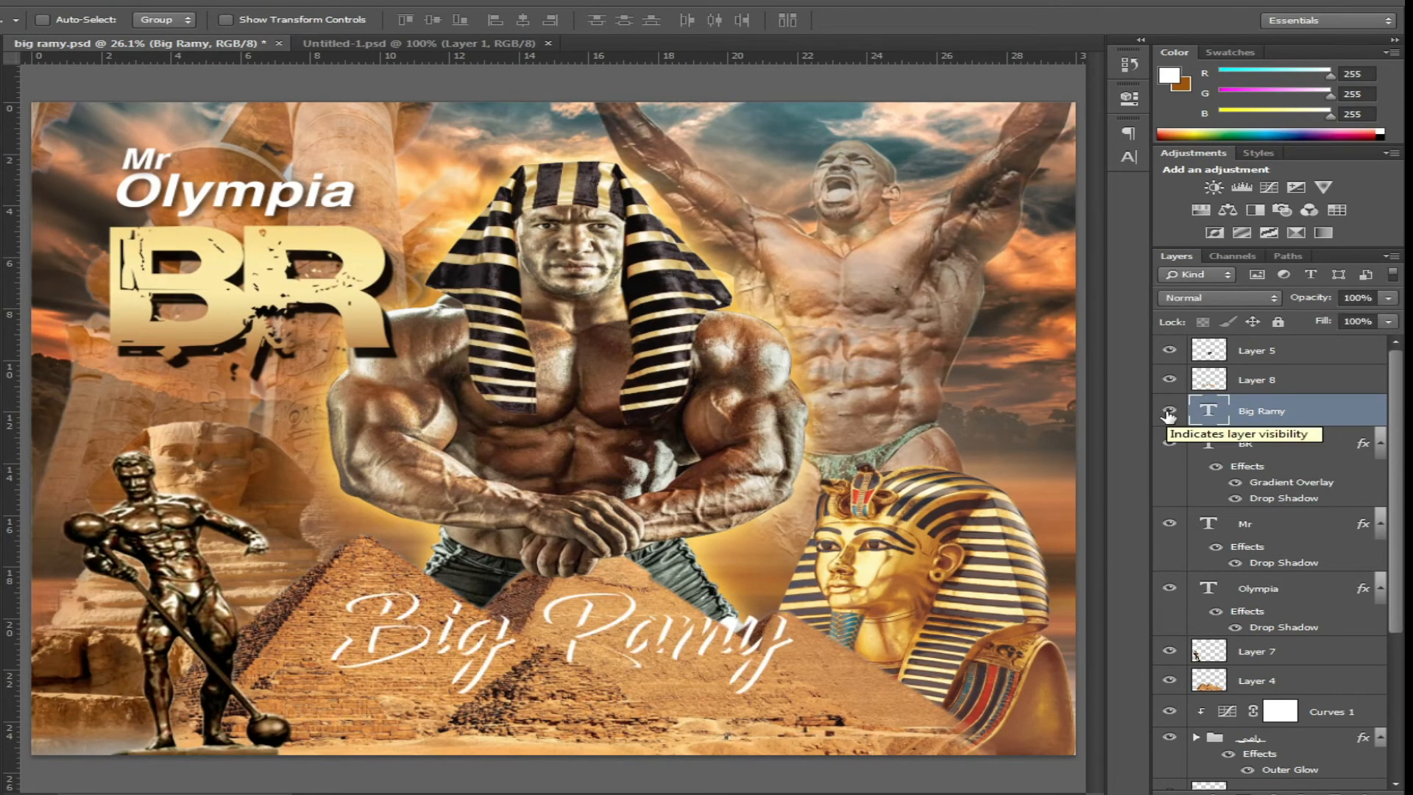
double_click(1205, 410)
left_click(1, 63)
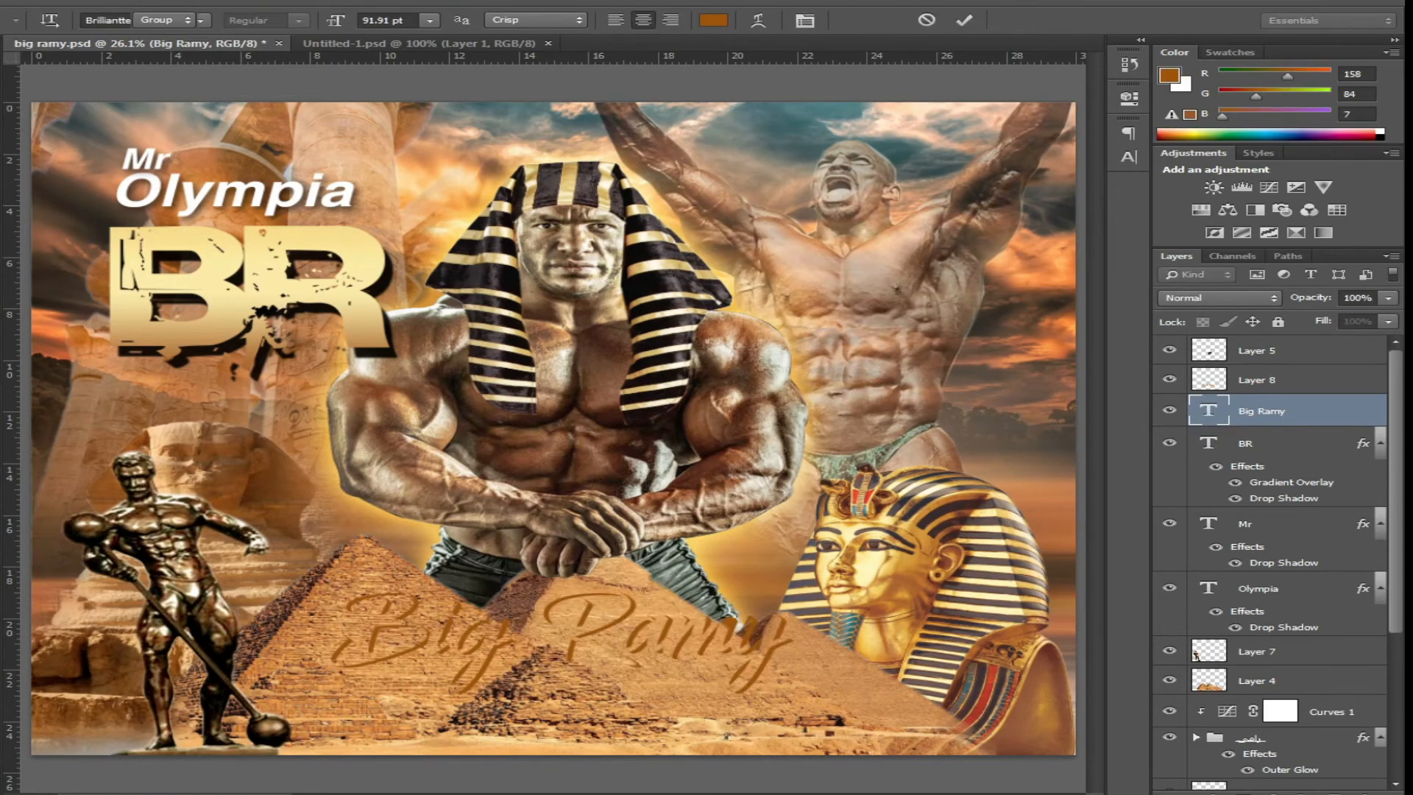
Add a drop shadow to the pyramid-textured "Big Ramy" lettering layer with size 43 px and noise 45%
right_click(625, 616)
left_click(778, 622)
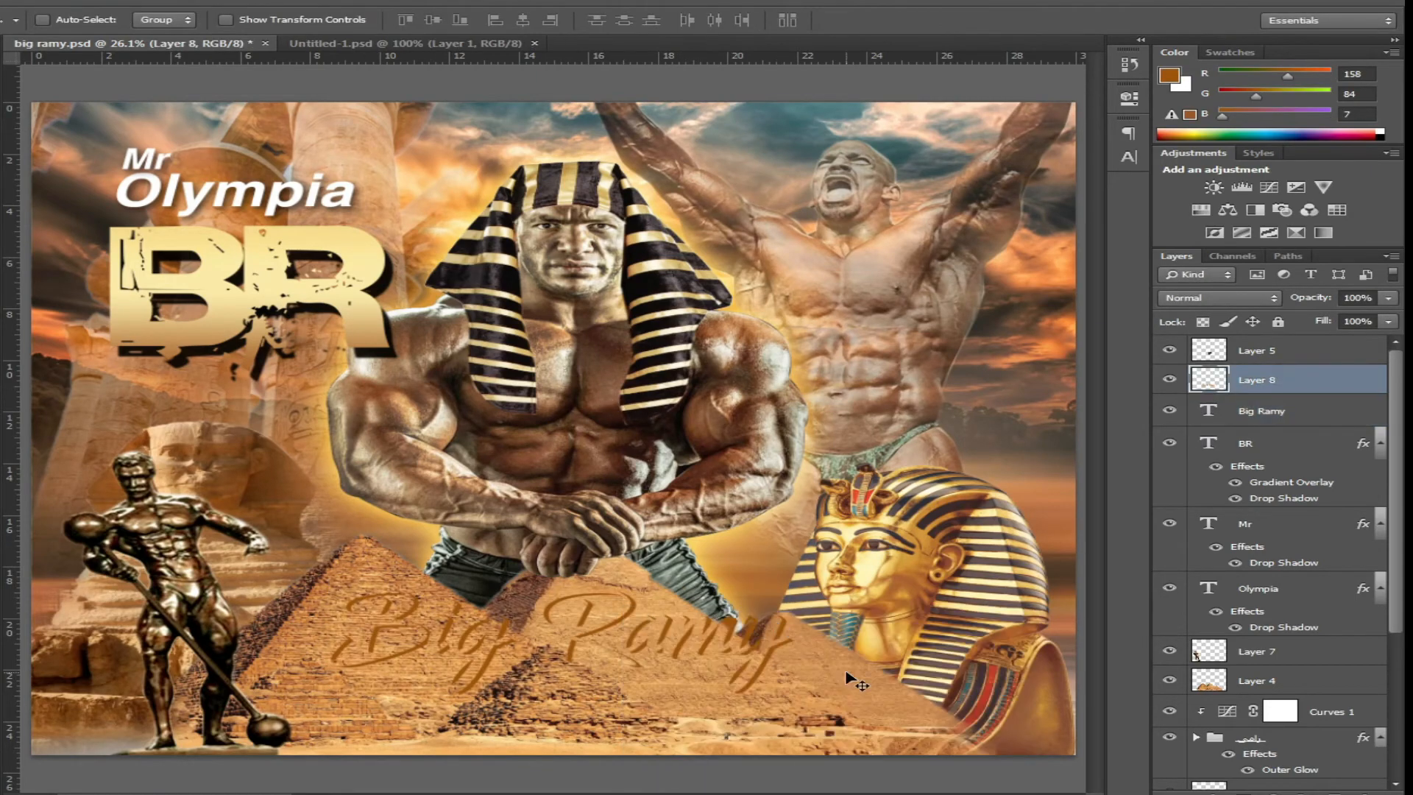
key("ctrl+plus")
key("ctrl+plus")
left_click_drag(635, 707, 619, 454)
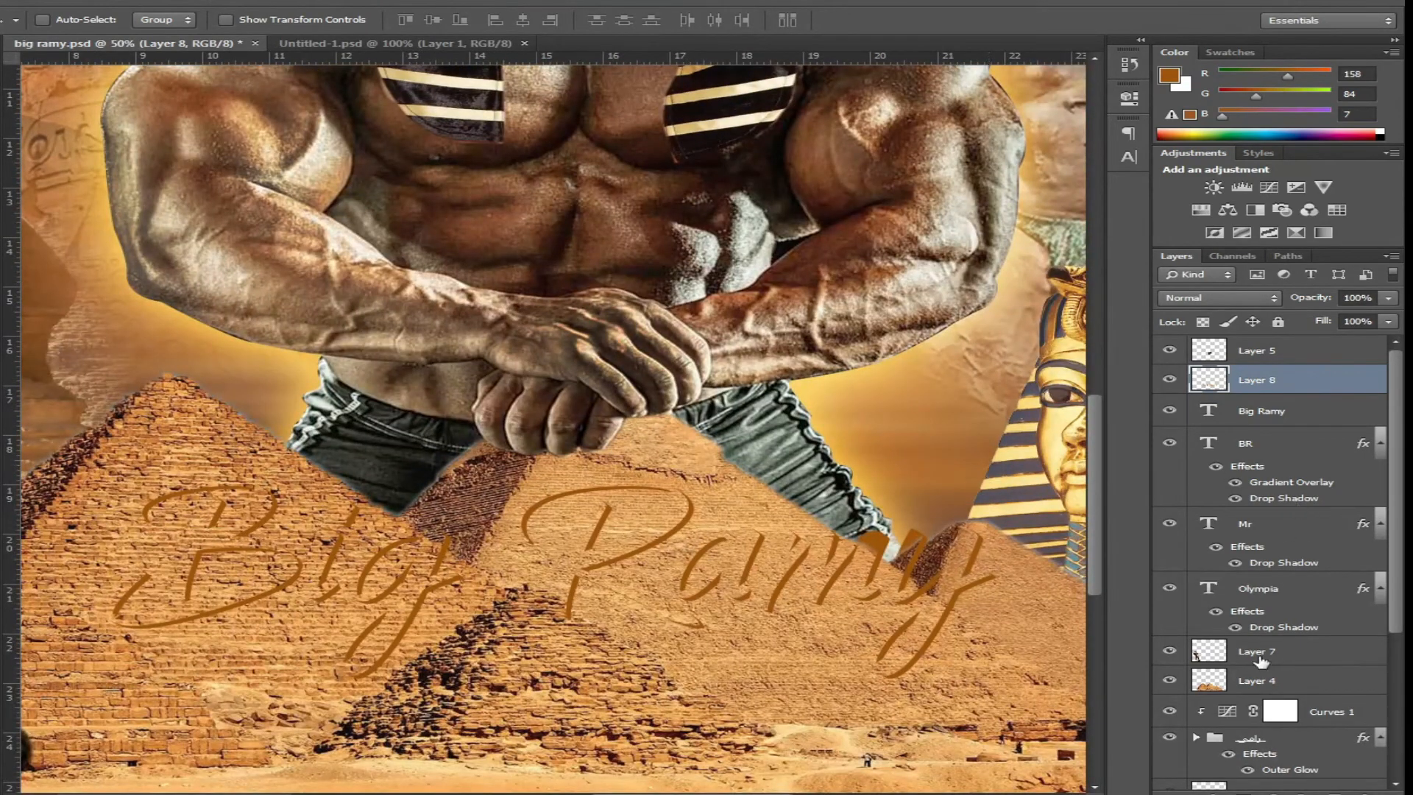
left_click(1213, 792)
left_click(1016, 766)
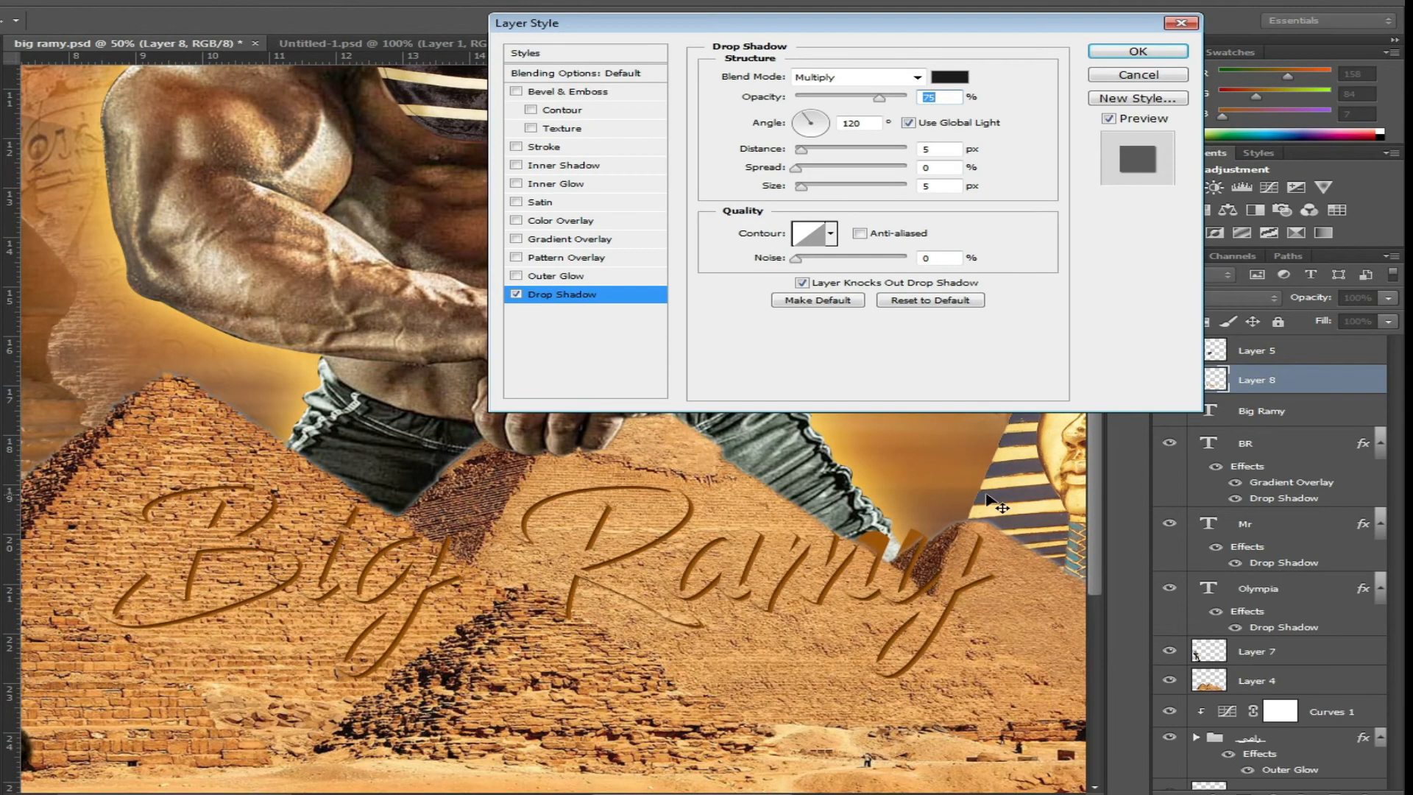
left_click_drag(809, 190, 824, 191)
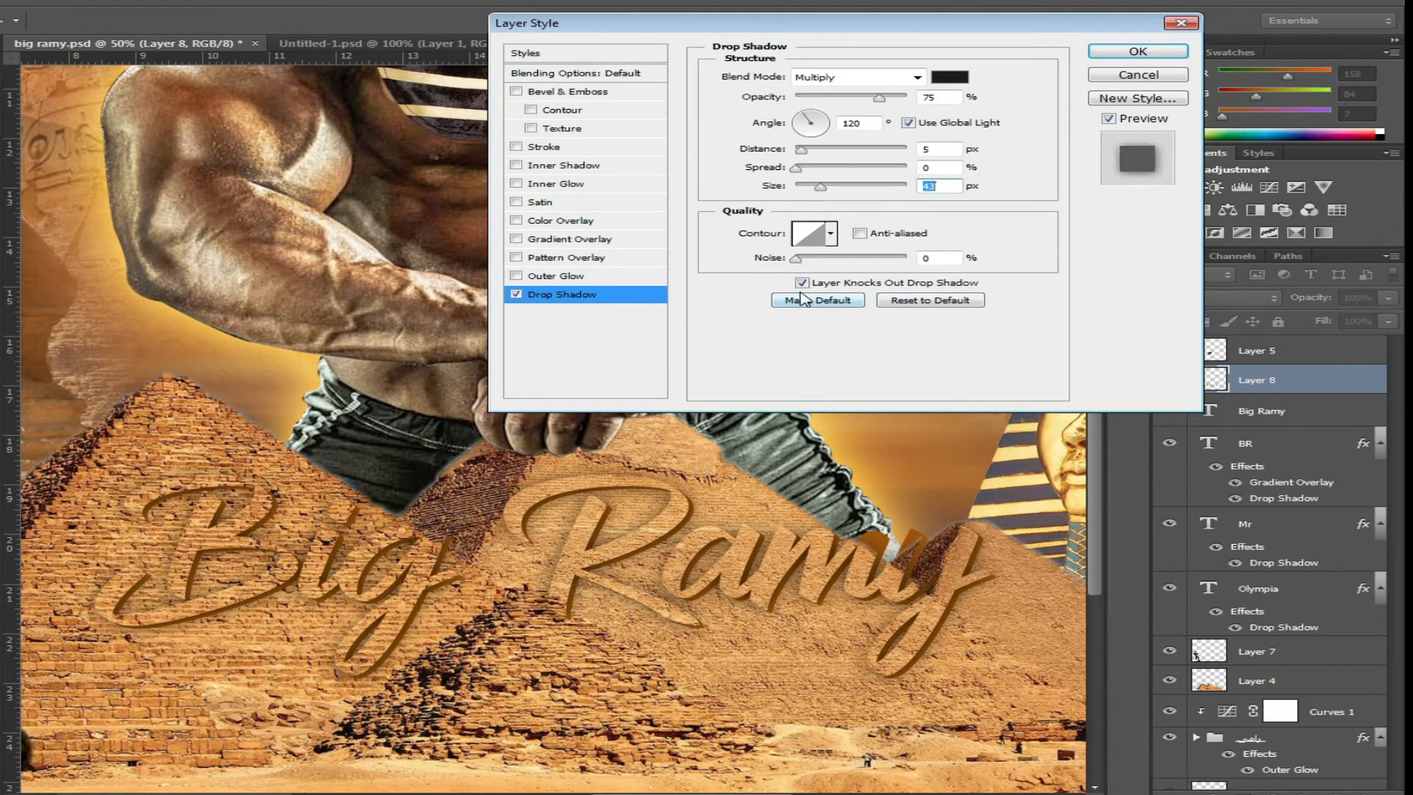
left_click_drag(800, 259, 843, 258)
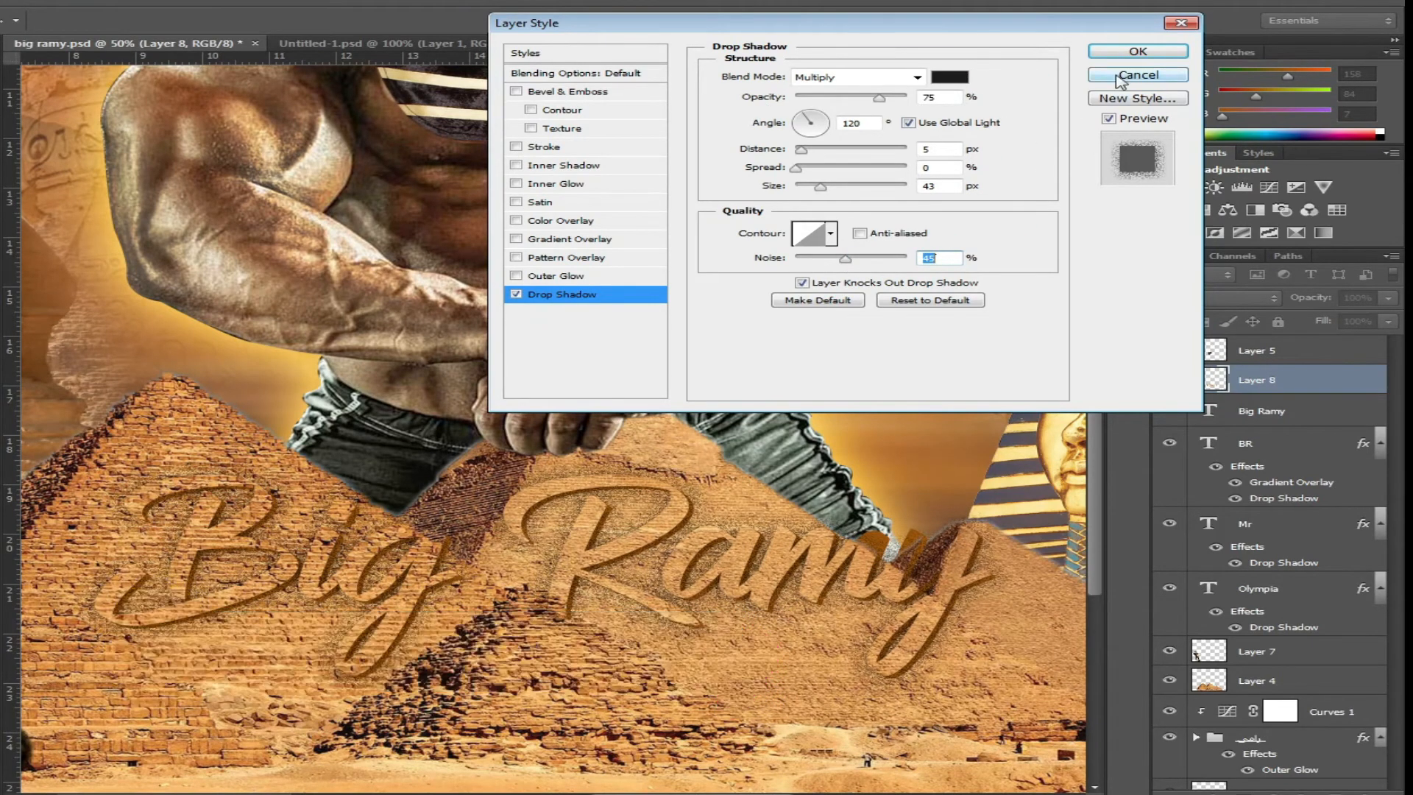
left_click(1138, 51)
Set the opacity of the faded, arms-raised bodybuilder layer (Layer 6) to 55%
right_click(574, 380)
left_click(631, 390)
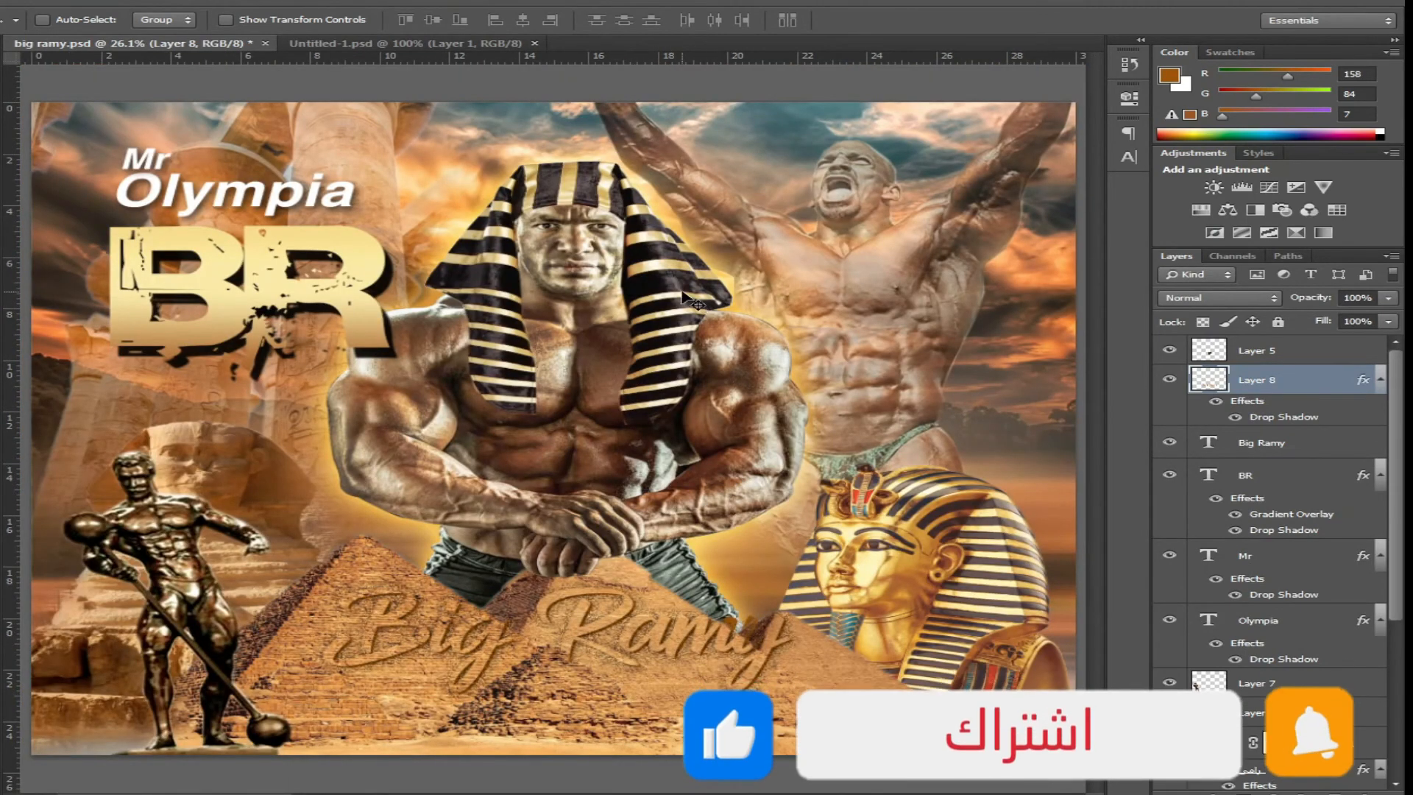
right_click(867, 294)
left_click(919, 322)
right_click(920, 296)
left_click(949, 313)
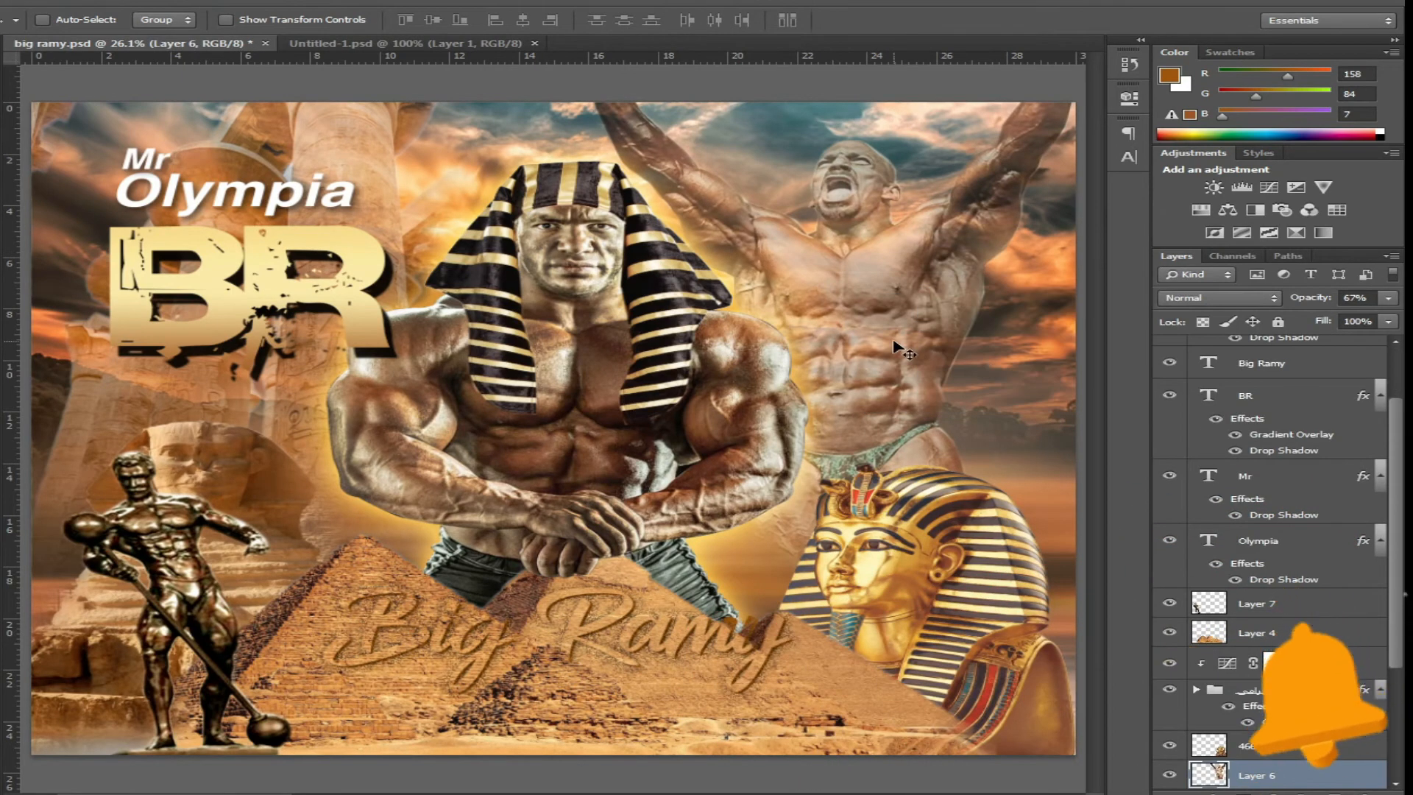
key("6")
key("5")
key("5")
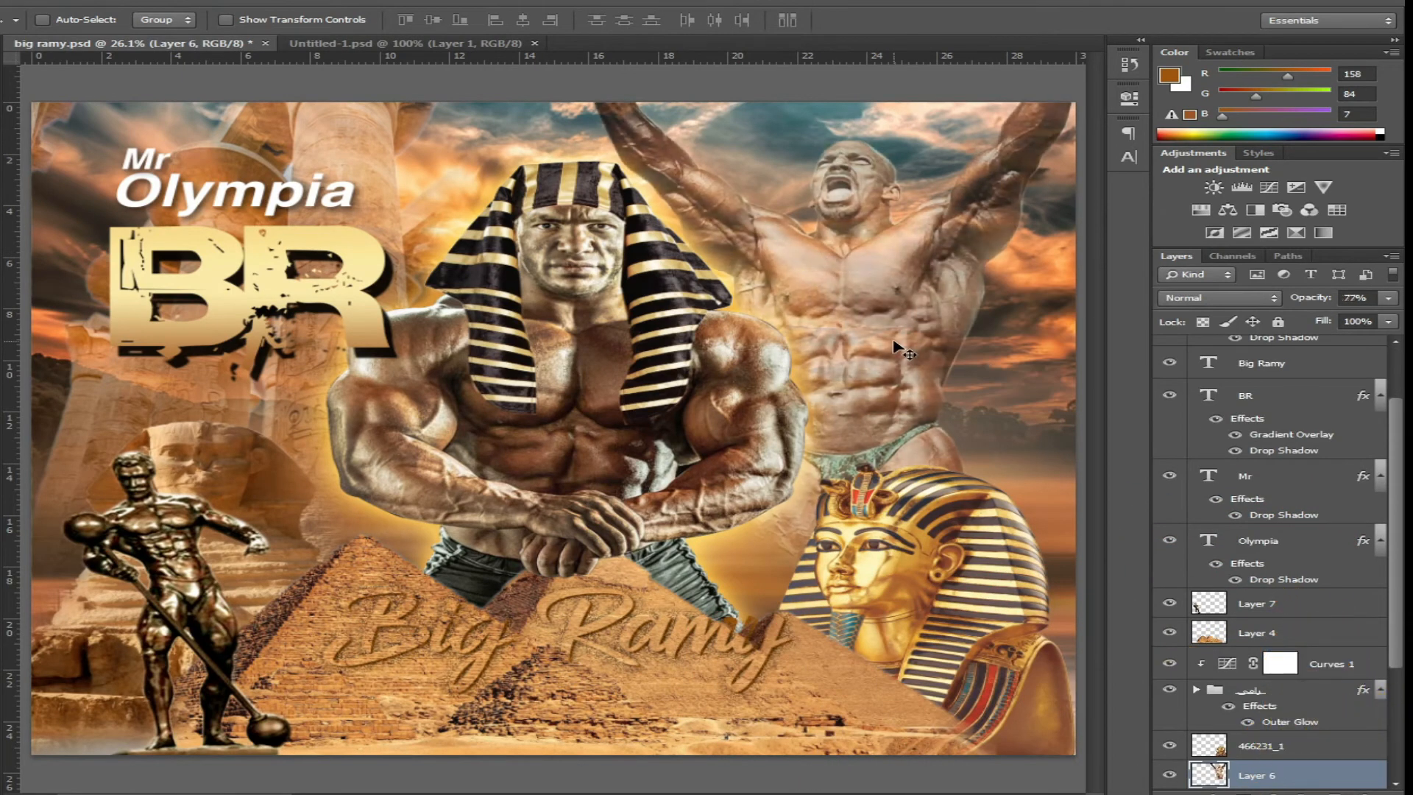
Raise the opacity of the Karnak temple columns layer to 77%
right_click(365, 159)
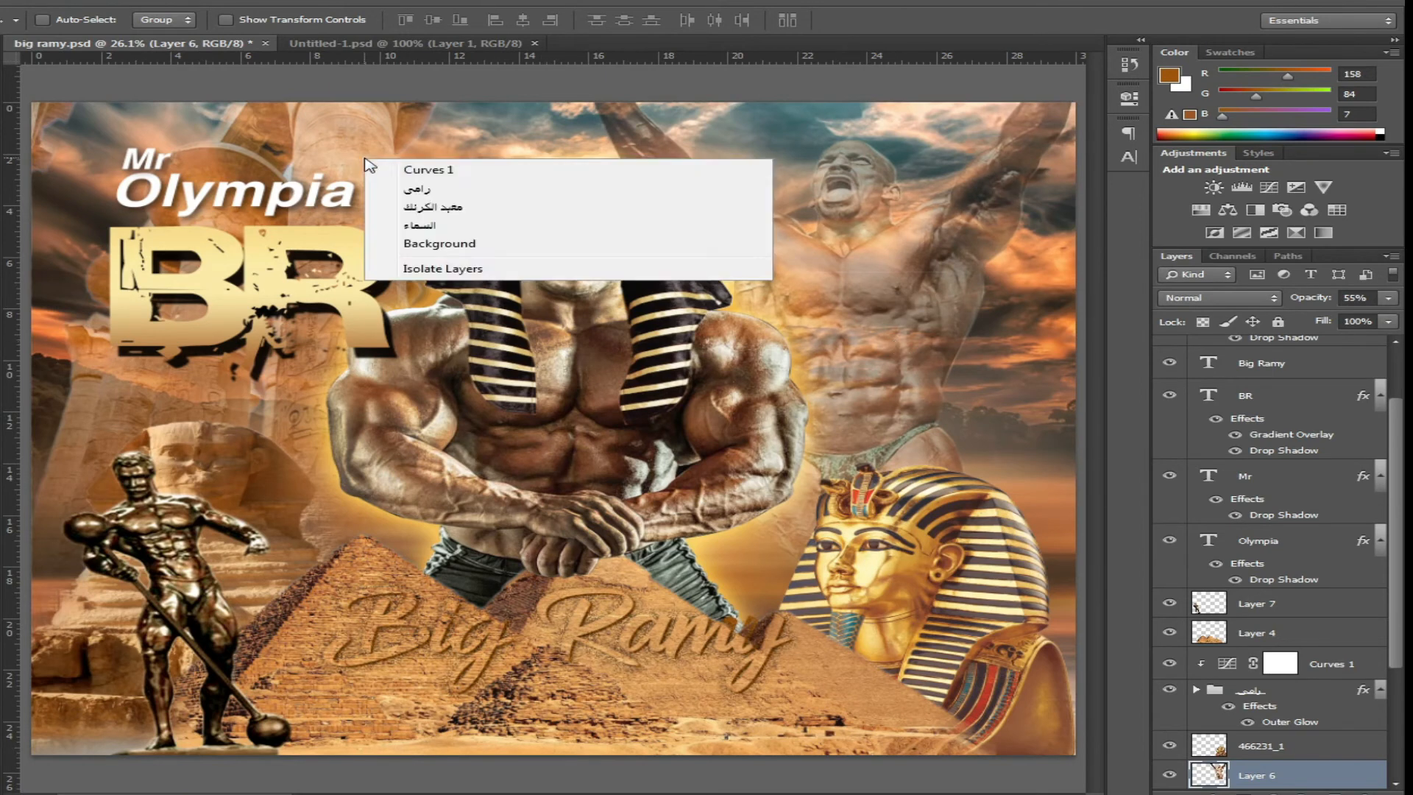
left_click(440, 208)
key("8")
key("0")
Adjust the Hue/Saturation of the golden pharaoh mask layer with hue -2 and saturation -39
left_click(1260, 686)
key("ctrl+u")
left_click_drag(936, 252, 933, 253)
left_click_drag(936, 291, 935, 332)
left_click_drag(885, 292, 891, 291)
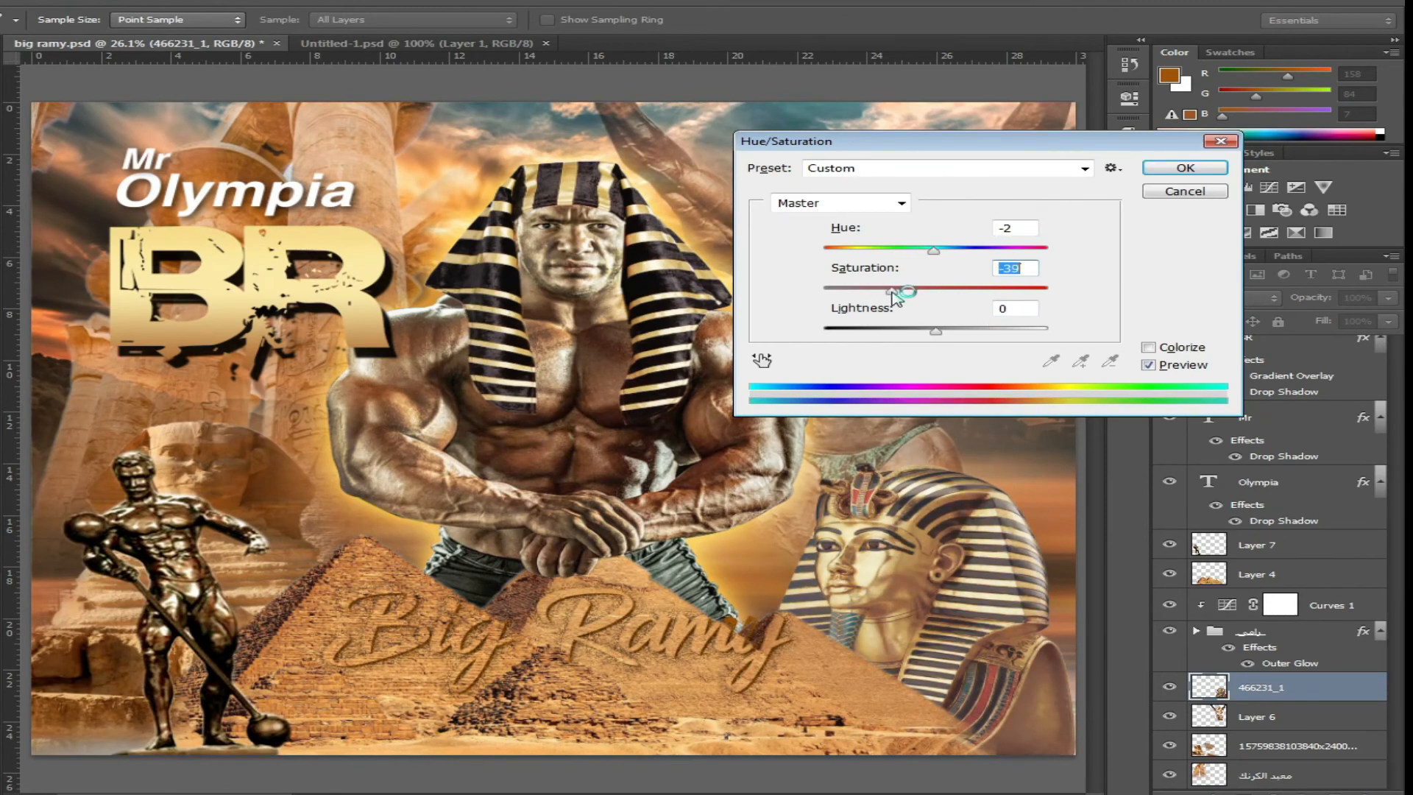
key("Return")
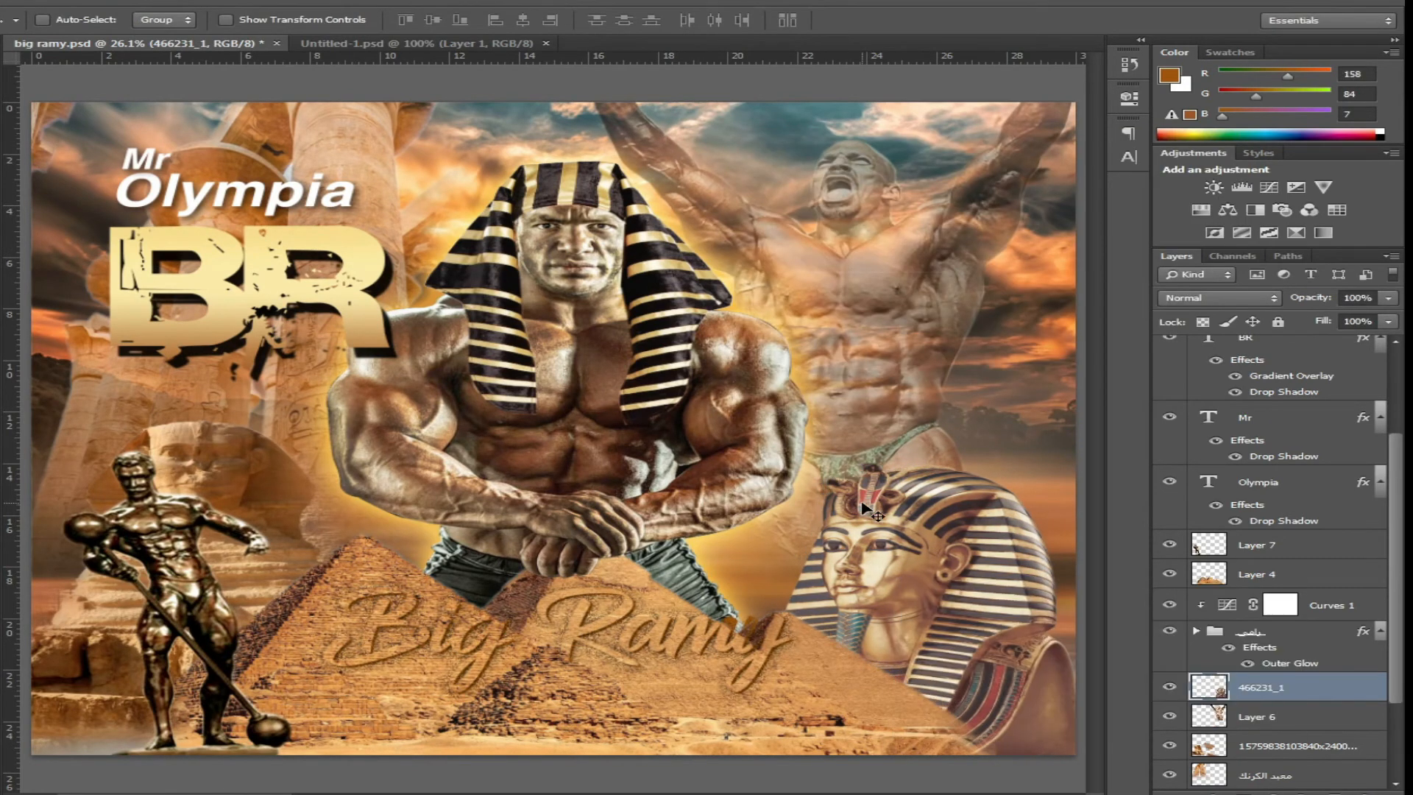
Move the faded, arms-raised bodybuilder slightly further right in the scene
right_click(872, 366)
left_click(948, 416)
left_click_drag(947, 417, 942, 411)
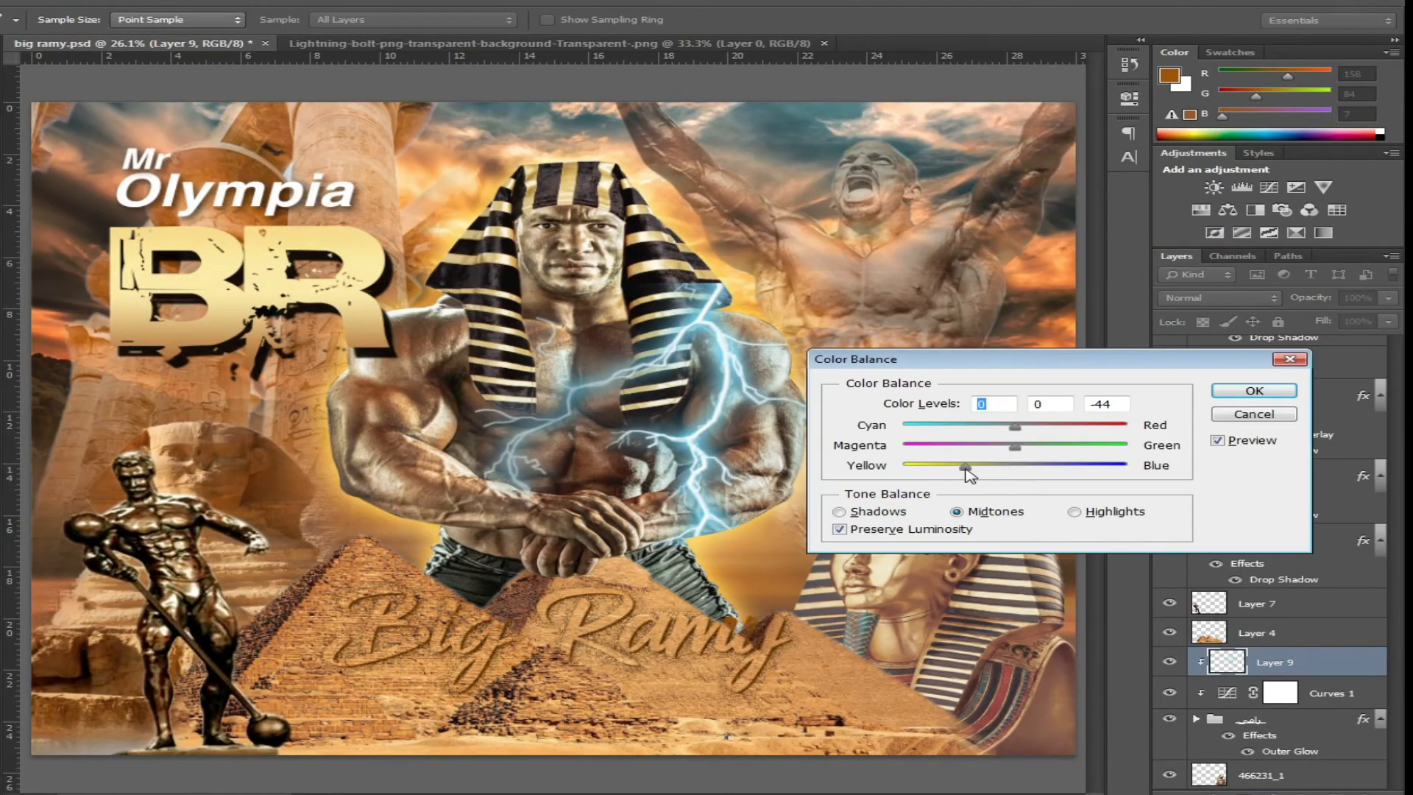
Tint the lightning bolt with Color Balance towards yellow (-44) and green, and move it over the faded bodybuilder
left_click_drag(1014, 446, 1063, 444)
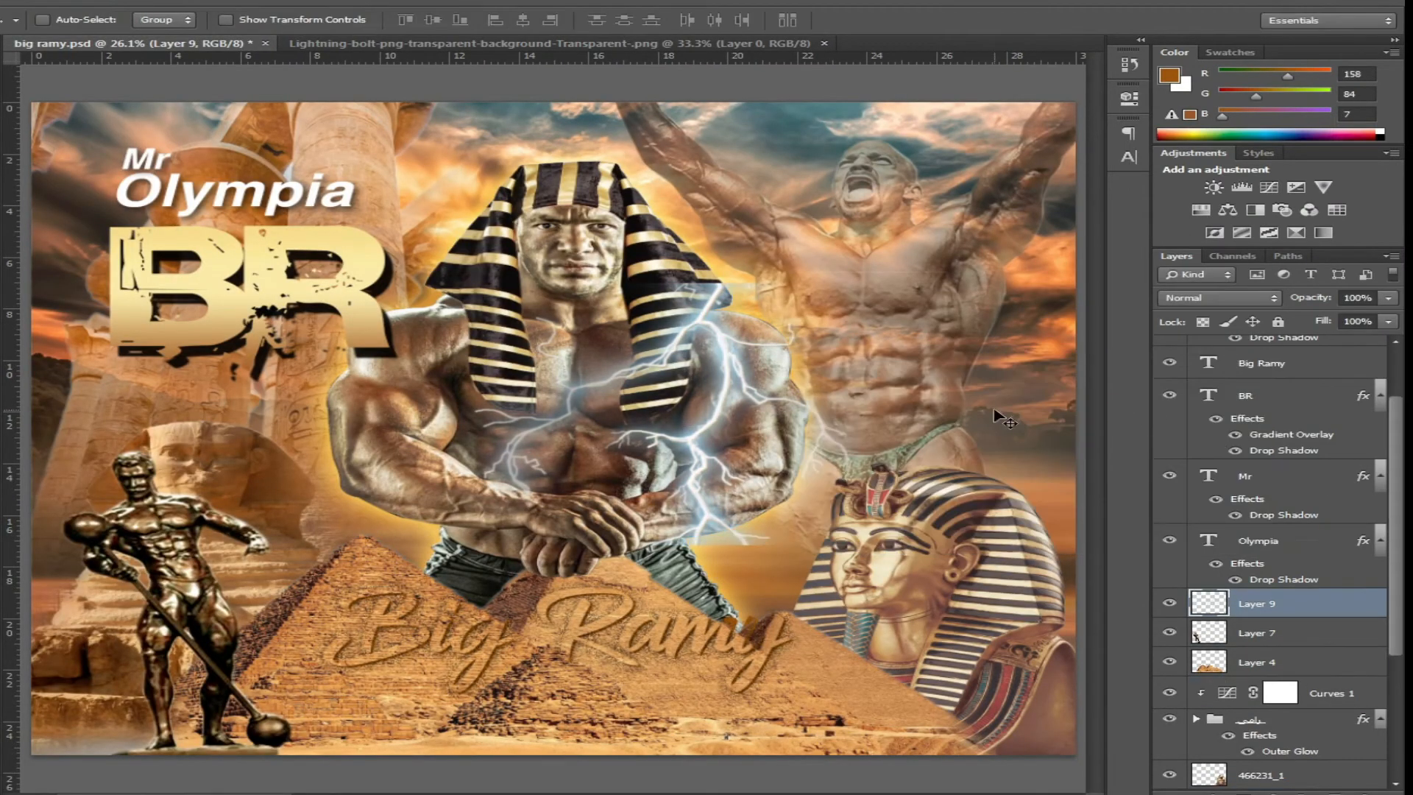
left_click_drag(677, 289, 891, 119)
left_click(1269, 187)
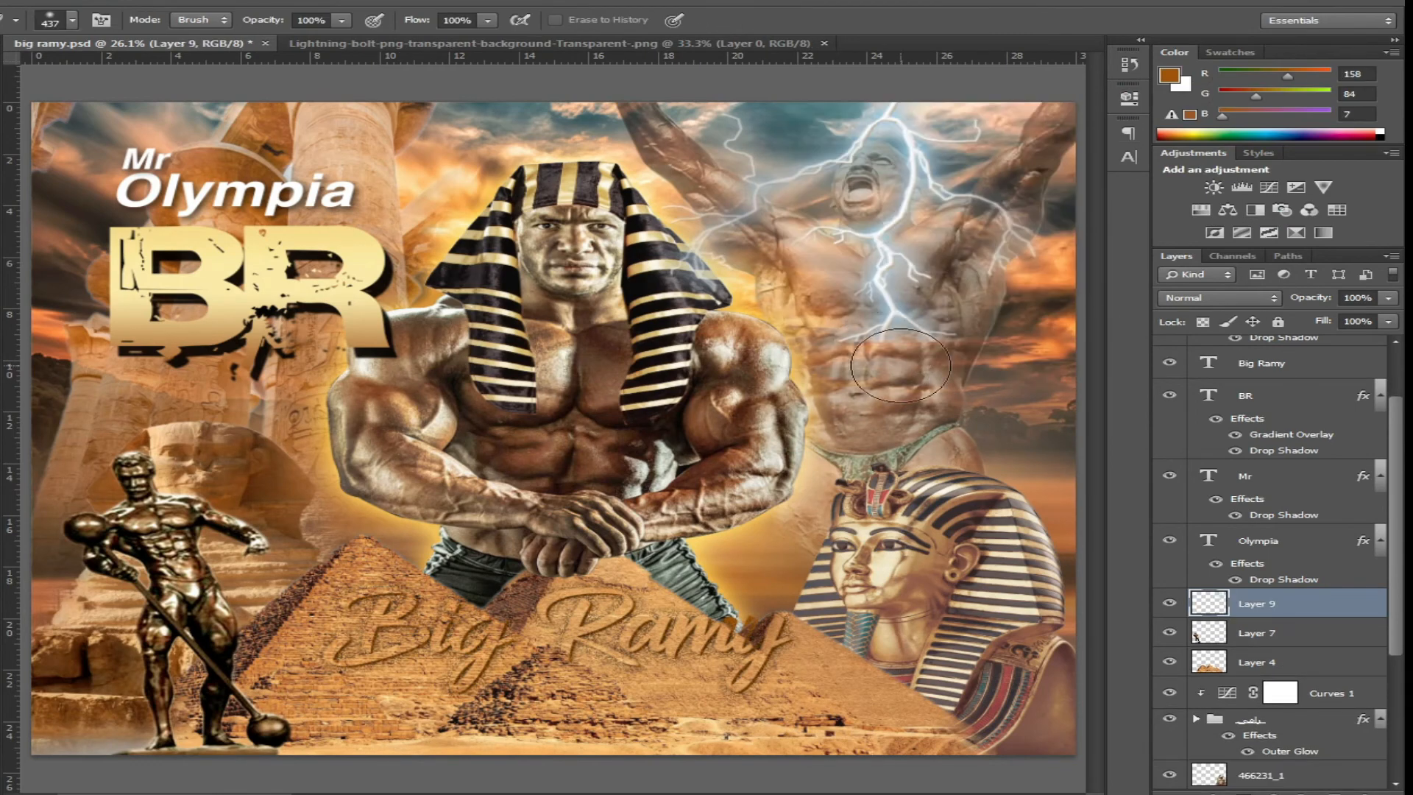
Duplicate the lightning onto the pyramids and give a copy a Color Overlay
key("v")
mouse_move(873, 237)
left_mouse_down("alt")
mouse_move(346, 309)
mouse_move(642, 632)
left_mouse_up("alt")
left_click(1242, 792)
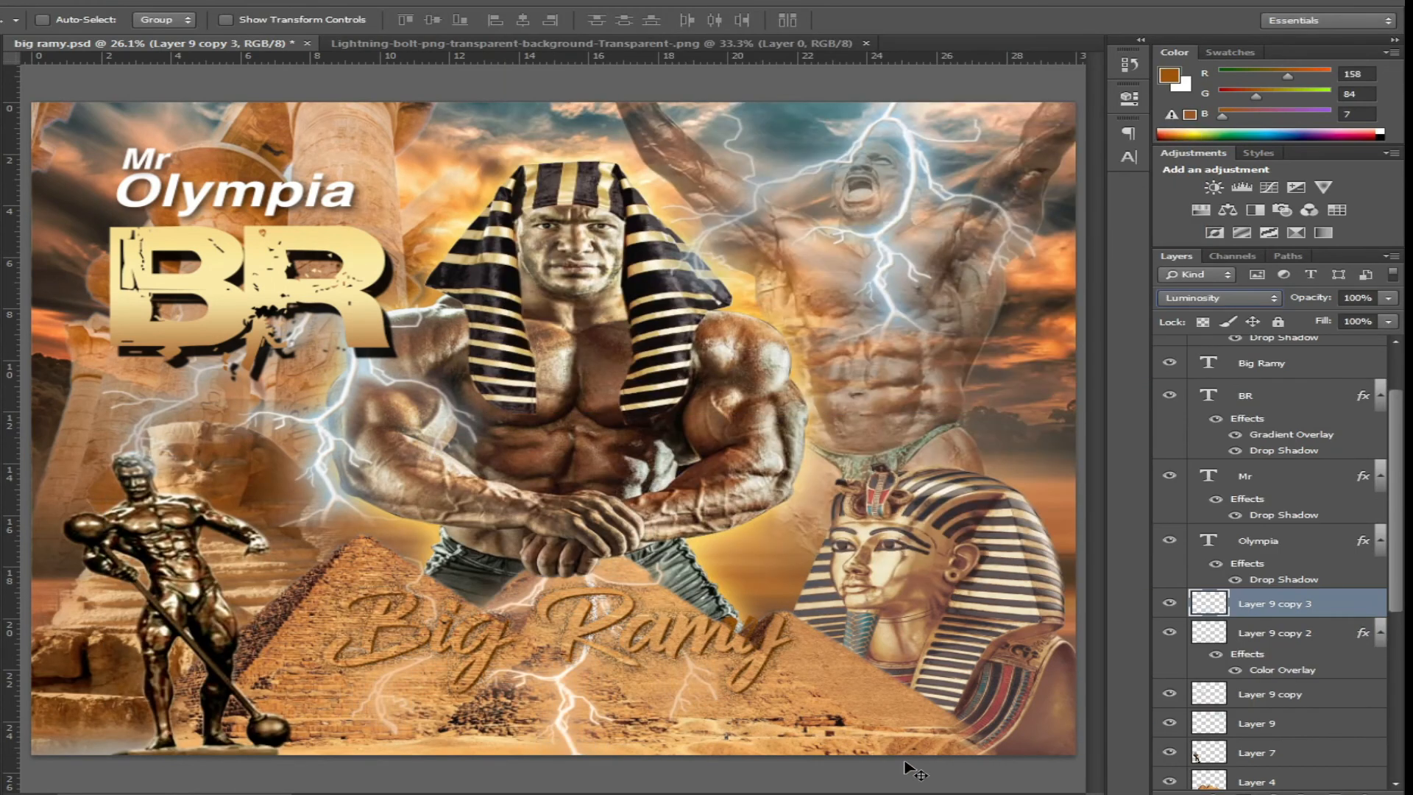
Try different blend modes, including Lighter Color, on the top lightning copy over the pyramids
key("Up")
key("Up")
key("Up")
key("Up")
key("Up")
key("Up")
key("Up")
key("Up")
key("Up")
key("Up")
key("Up")
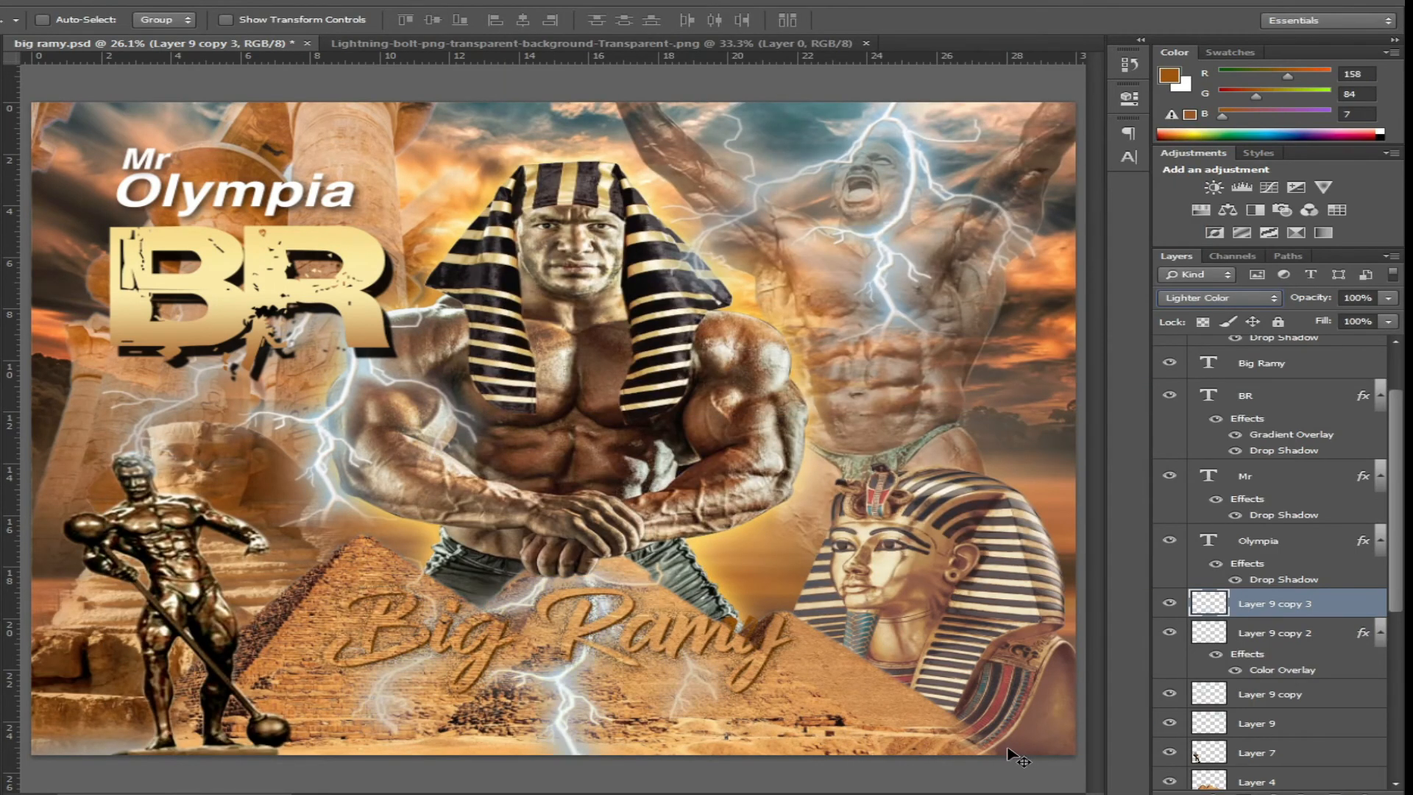
Delete the two uncoloured lightning layers (Layer 9 and Layer 9 copy) and merge the two lightning layers over the pyramids
left_click(1303, 719)
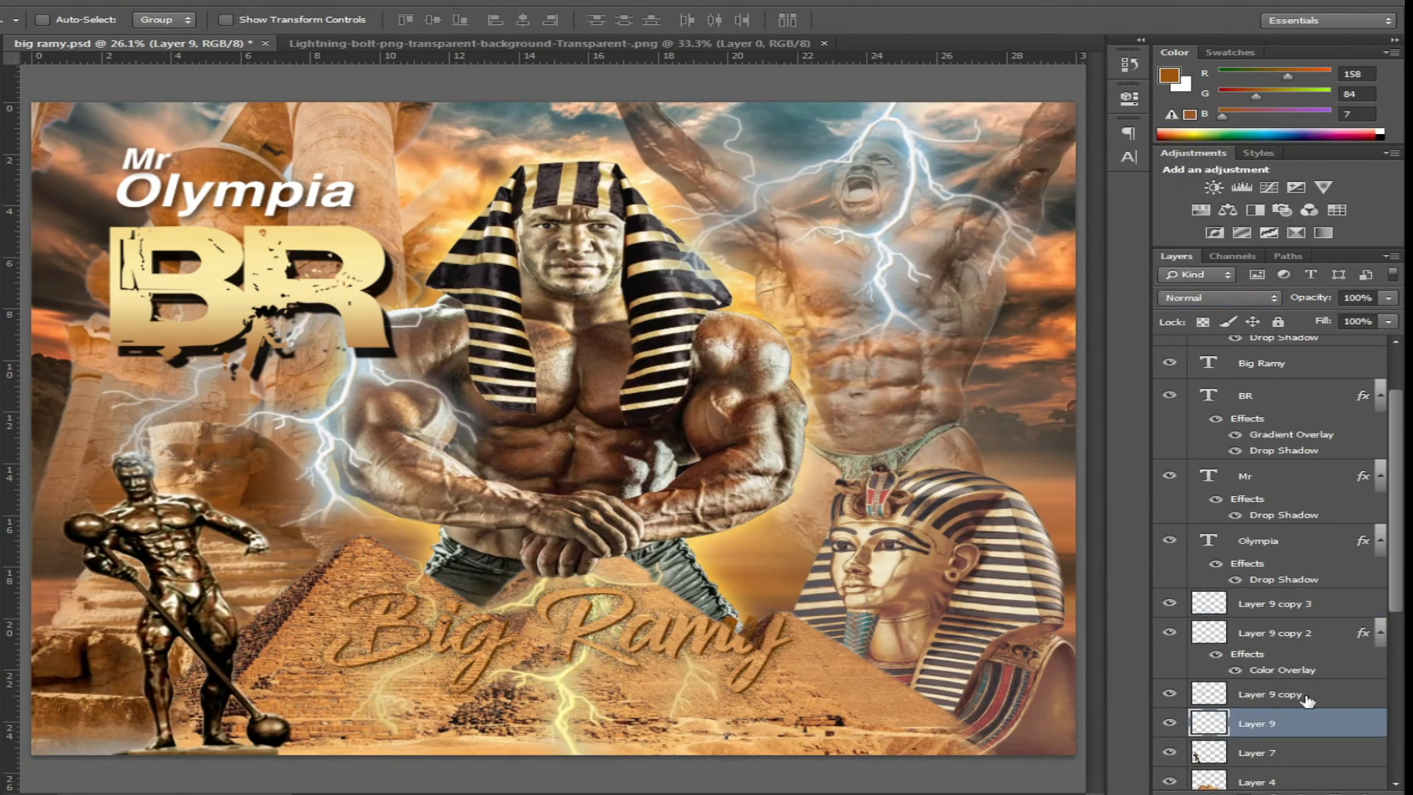
key("Delete")
left_click(1267, 694)
key("Delete")
left_click(1275, 603)
left_click(1276, 632, "ctrl")
key("ctrl+e")
Duplicate the yellow lightning below the BR title and over the faded bodybuilder, erasing the part that overlaps the central figure's arm
left_click_drag(561, 695, 281, 397)
key("e")
left_click_drag(265, 456, 346, 490)
key("v")
mouse_move(282, 397)
left_mouse_down()
mouse_move(279, 222)
mouse_move(276, 400)
mouse_move(868, 227)
mouse_move(950, 250)
left_mouse_up()
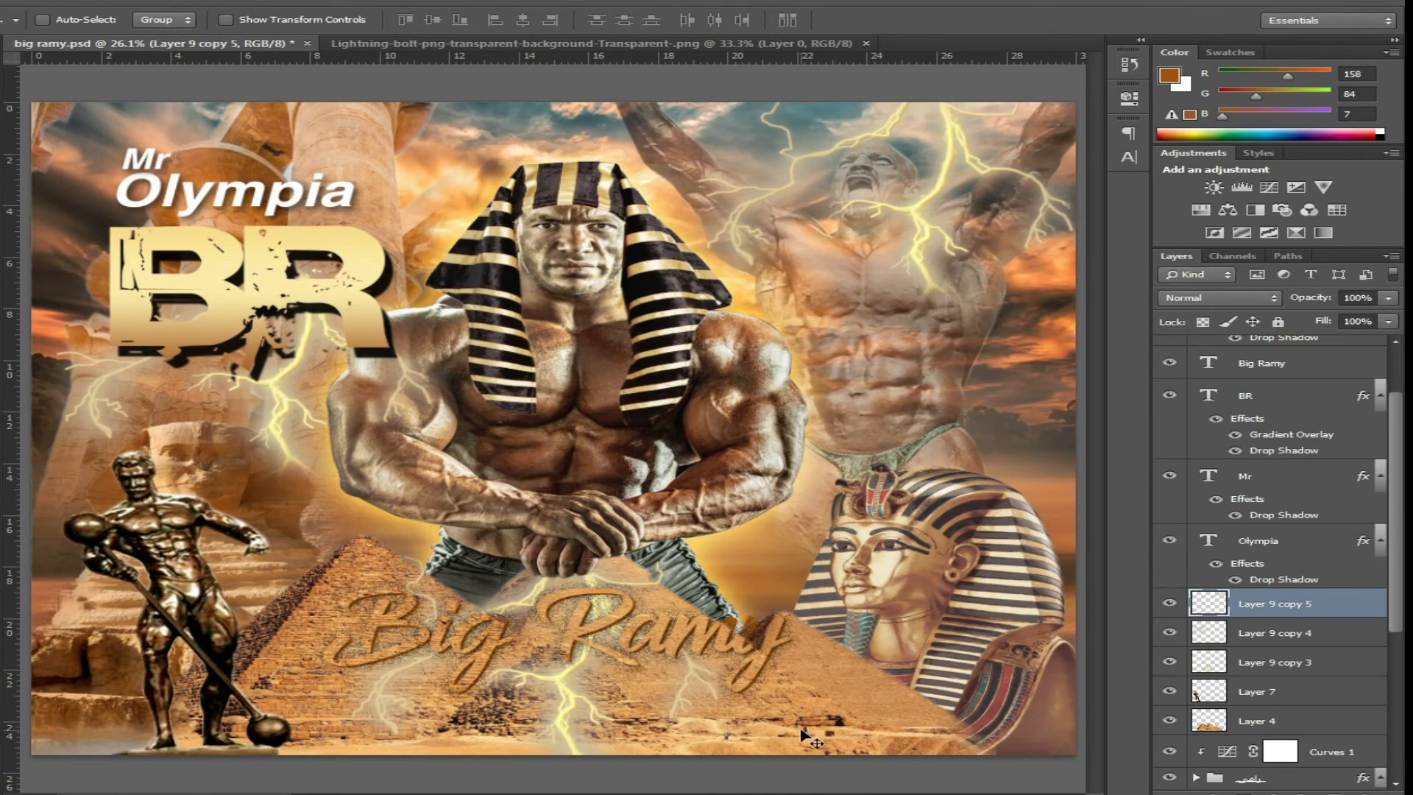
Switch to the ramy image folder and bring the eagle wallpaper picture into the poster
key("f")
key("f")
right_click(236, 543)
left_click(324, 575)
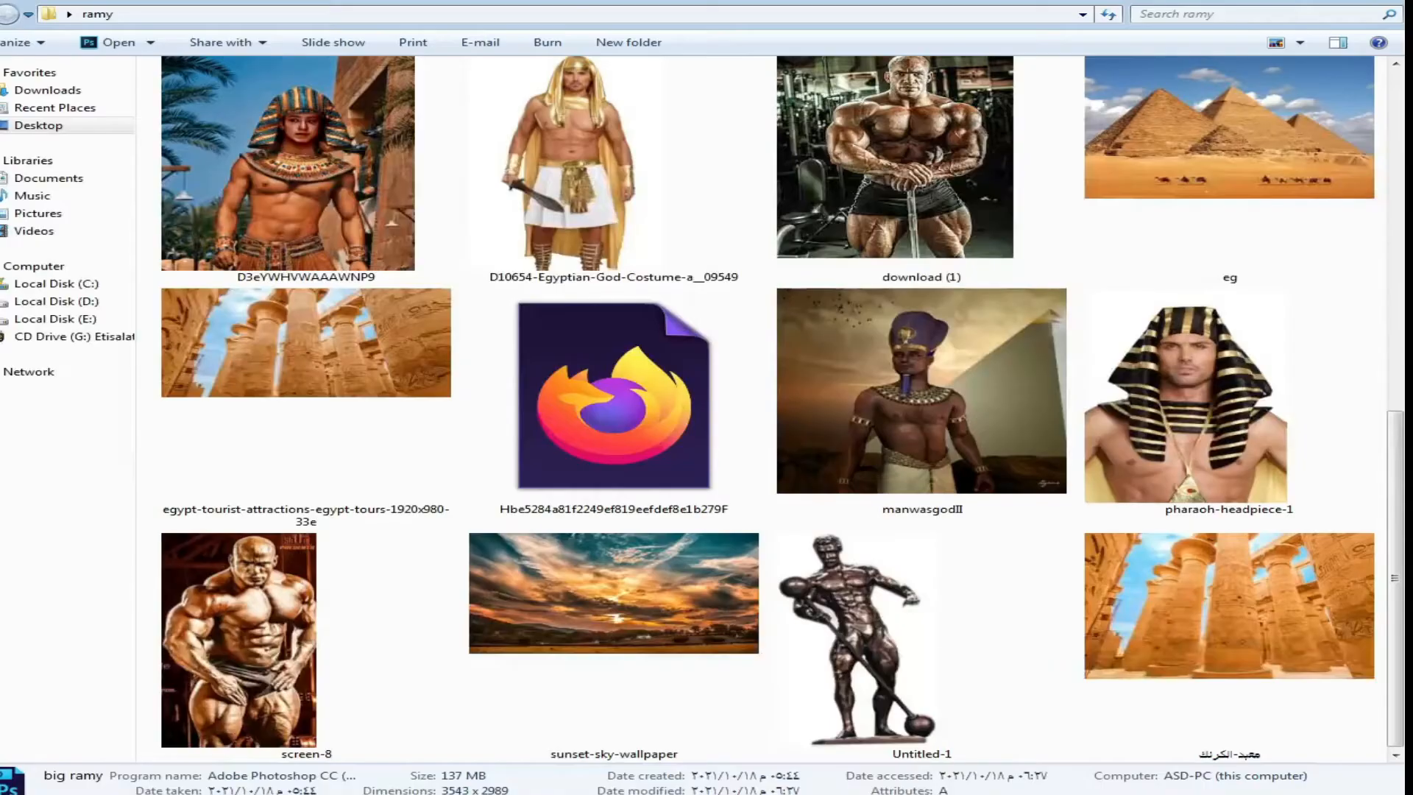
left_click(615, 589)
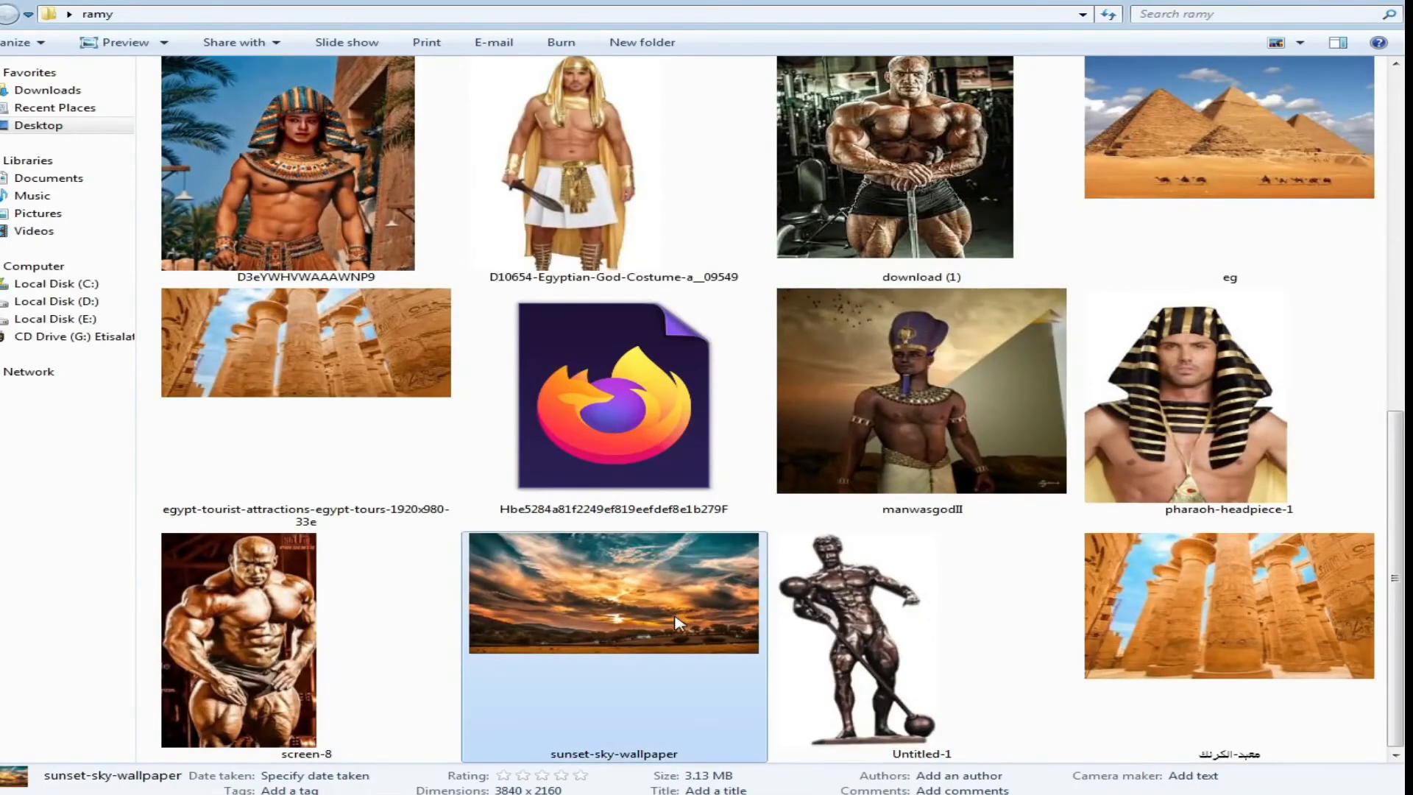
scroll(346, 370, "up", 5)
left_click(346, 370)
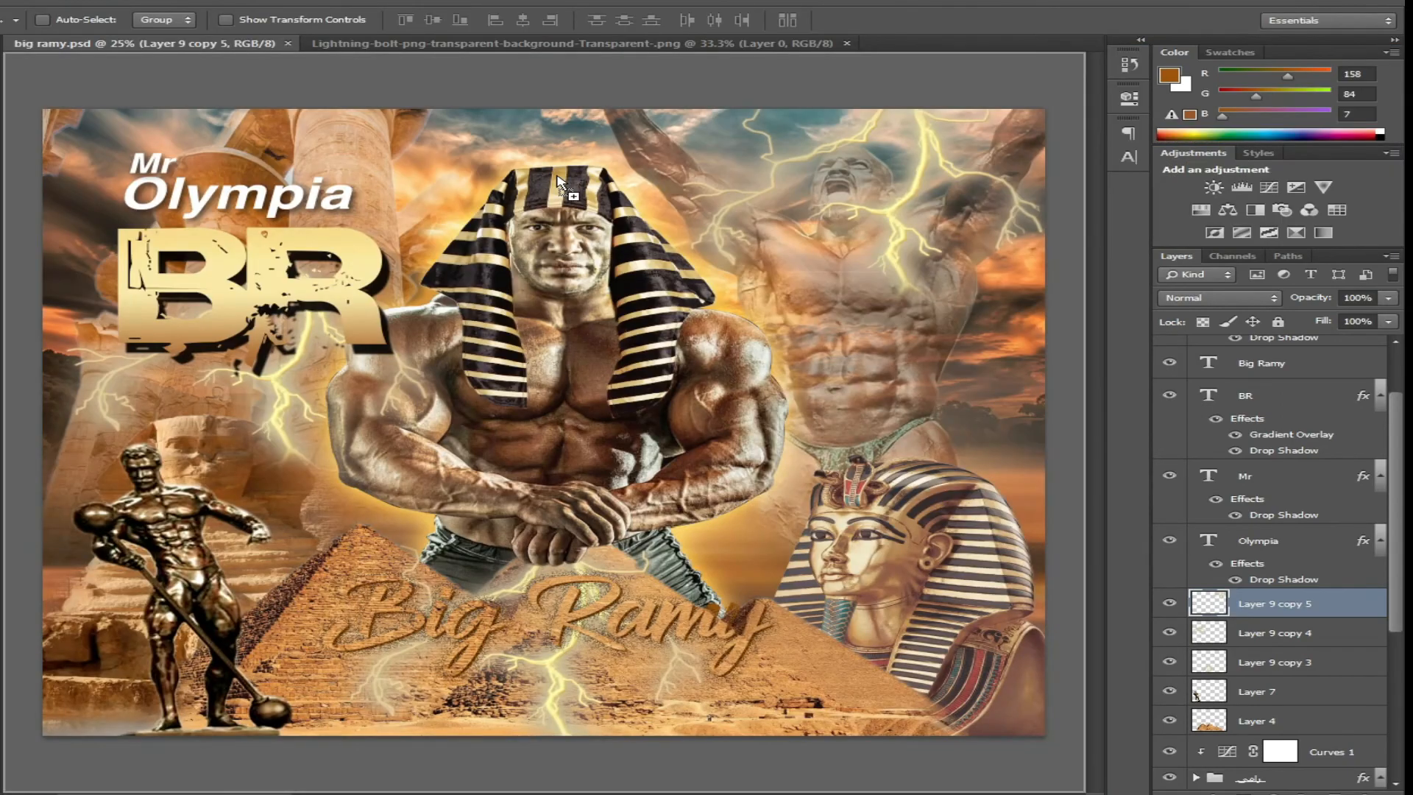
left_click_drag(557, 181, 557, 186)
Scale down the placed eagle picture and position it beneath the BR title
left_click_drag(892, 376, 876, 294)
left_click_drag(1031, 60, 785, 195)
left_click_drag(690, 310, 416, 386)
left_click_drag(510, 272, 436, 311)
left_click_drag(390, 421, 373, 422)
key("Return")
Reorder the eagle layer so it sits directly behind the bronze statue, between Layer 7 and Layer 4
key("ctrl+[")
key("ctrl+[")
key("ctrl+[")
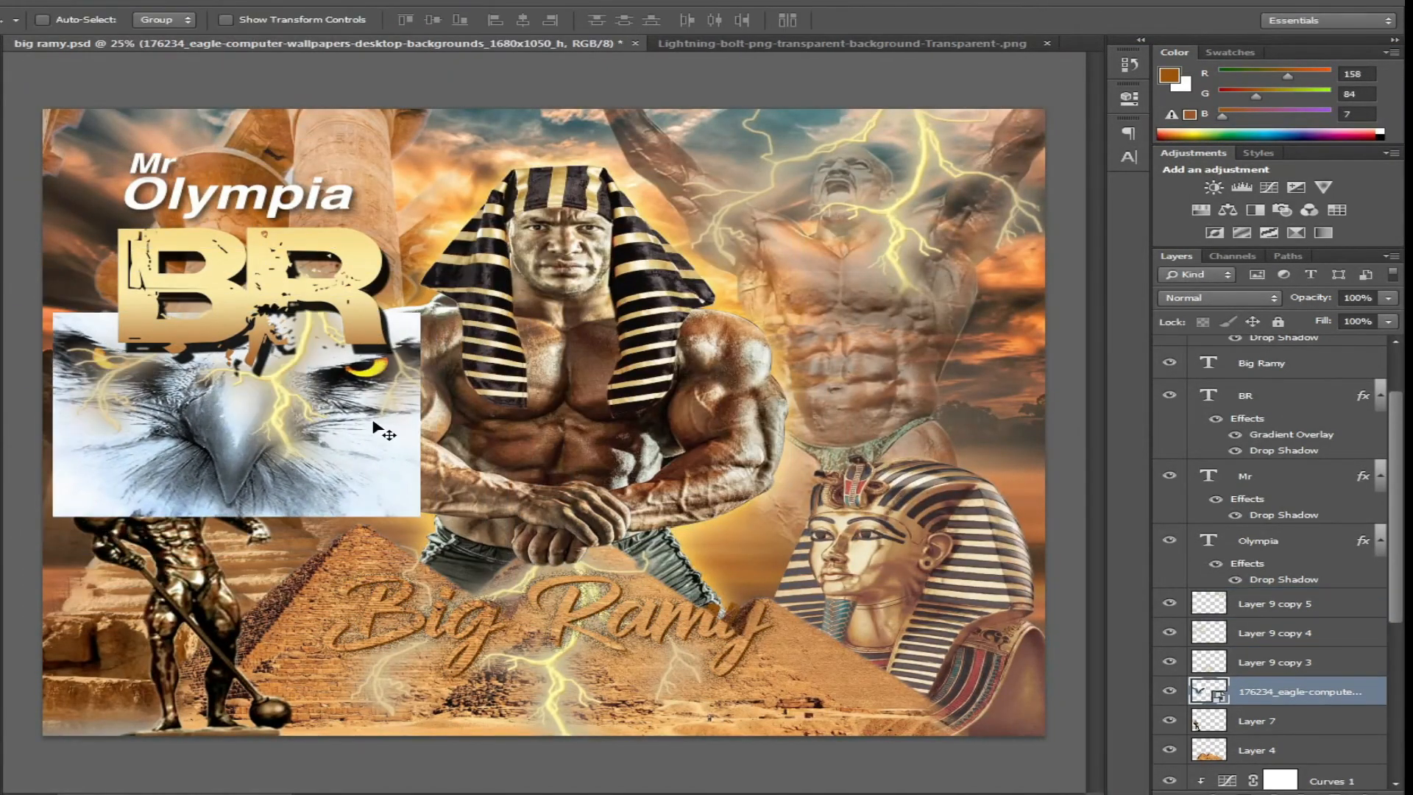
key("ctrl+[")
key("ctrl+[")
key("ctrl+[")
key("ctrl+[")
key("ctrl+]")
key("ctrl+]")
key("ctrl+]")
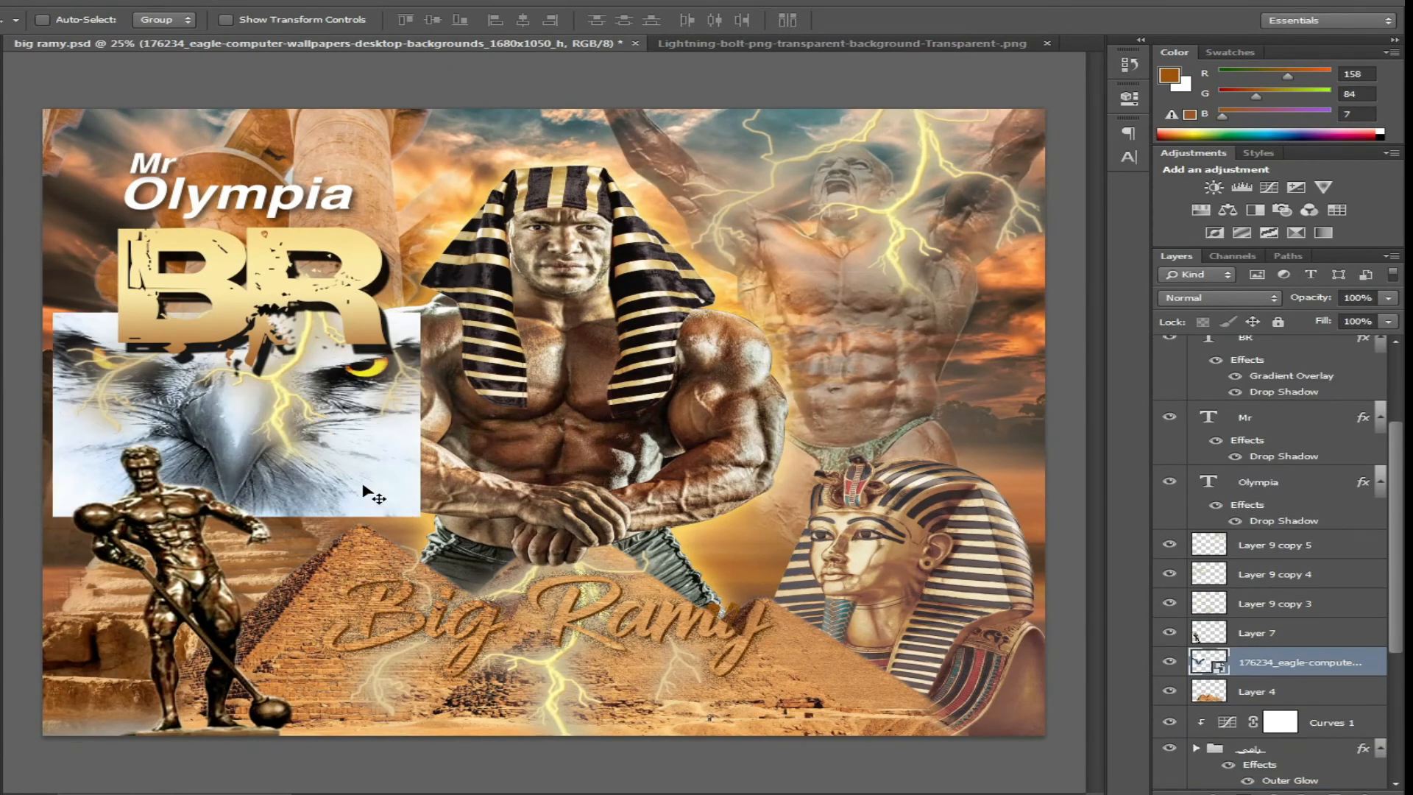
Go through the blend modes for the eagle layer and set it to Darken
left_click(1198, 298)
left_click(1198, 704)
key("Up")
key("Up")
key("Up")
key("Up")
key("Up")
key("Up")
key("Up")
key("Up")
key("Up")
key("Up")
key("Up")
key("Up")
key("Up")
key("Up")
key("Up")
key("Up")
key("Up")
key("Up")
key("Up")
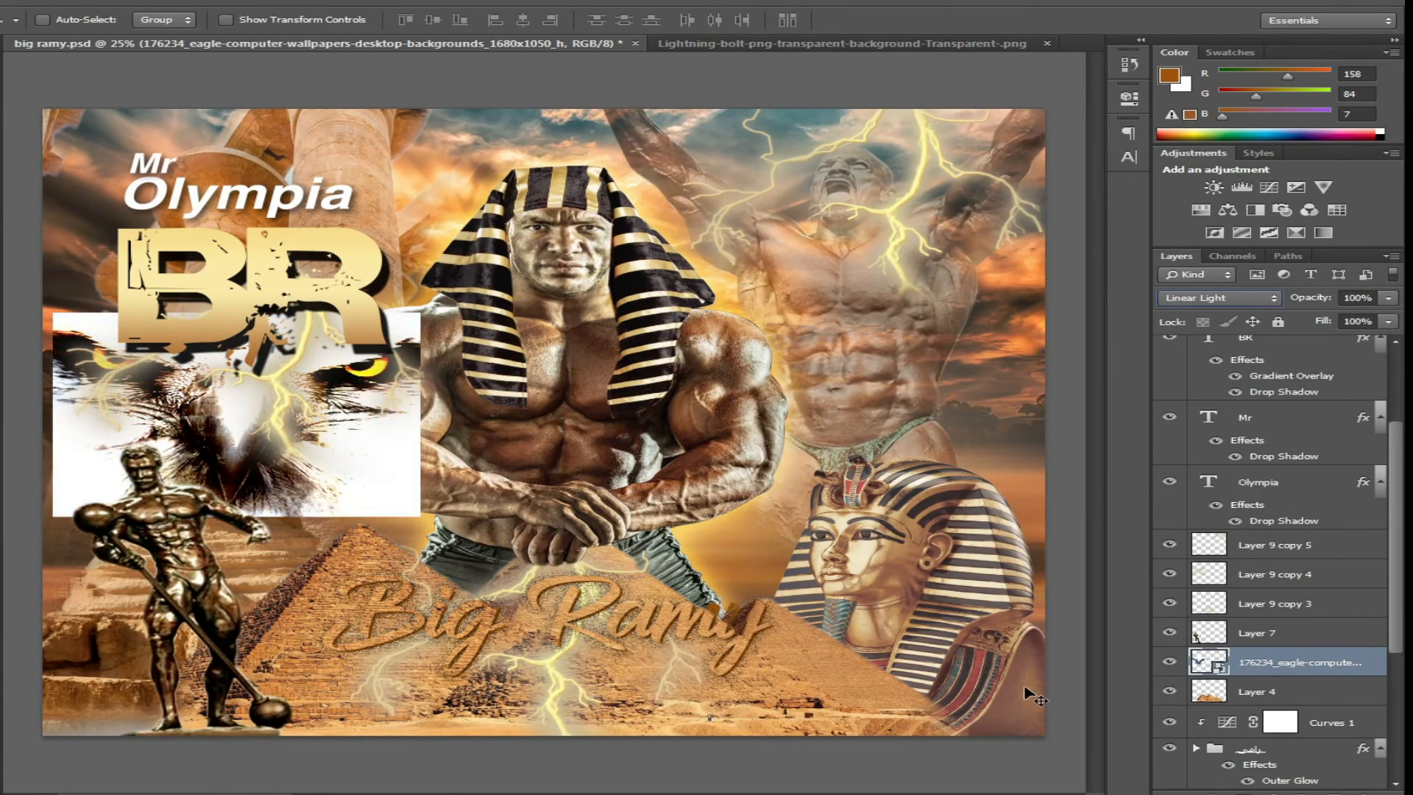
key("Up")
key("Up")
key("Up")
key("Up")
key("Up")
key("Down")
key("Down")
Scale the eagle picture down to about 23% just below the BR title
key("ctrl+t")
left_click_drag(422, 312, 374, 340)
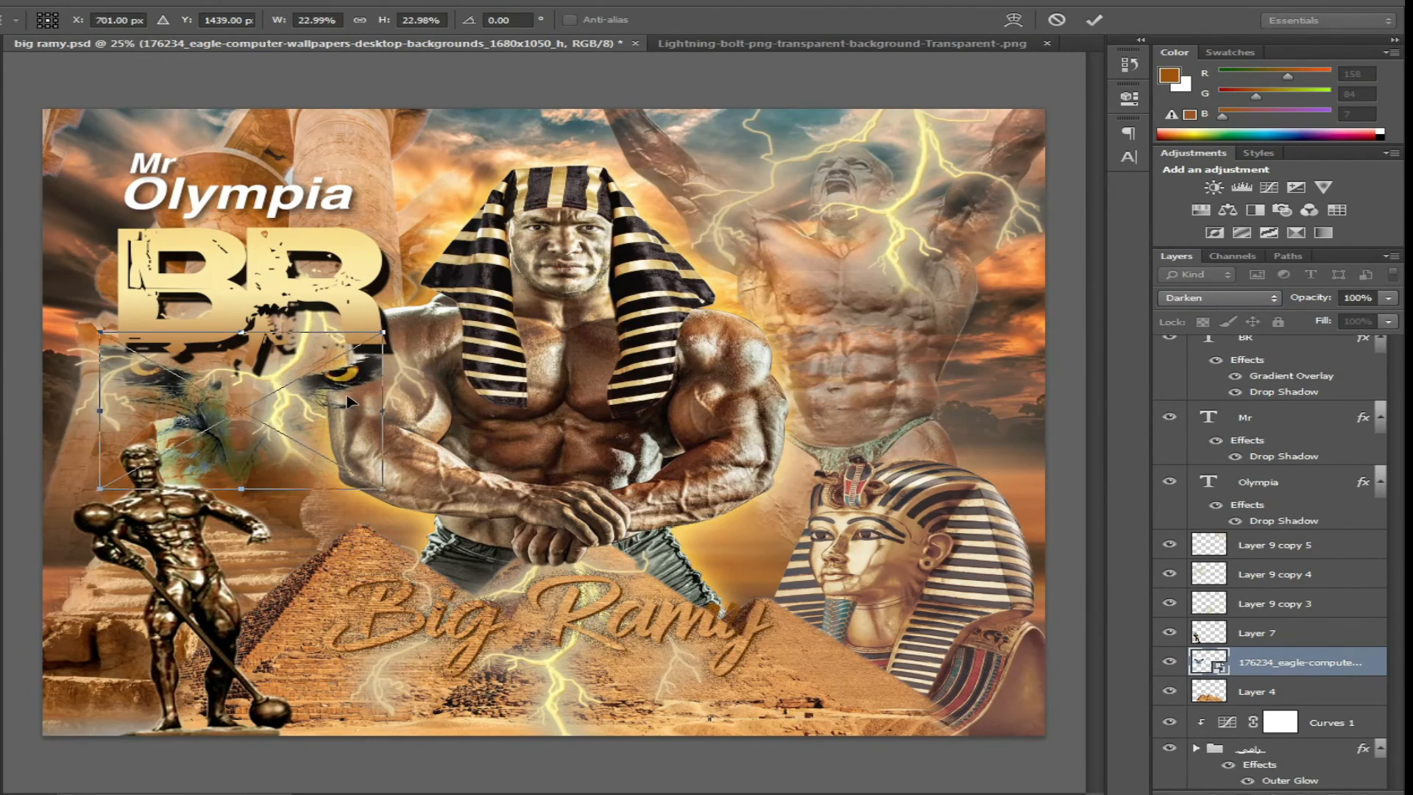
key("Return")
Rasterize the eagle layer and erase its beak and lower area, keeping only the eyes below the BR title
key("alt+l")
key("Escape")
key("e")
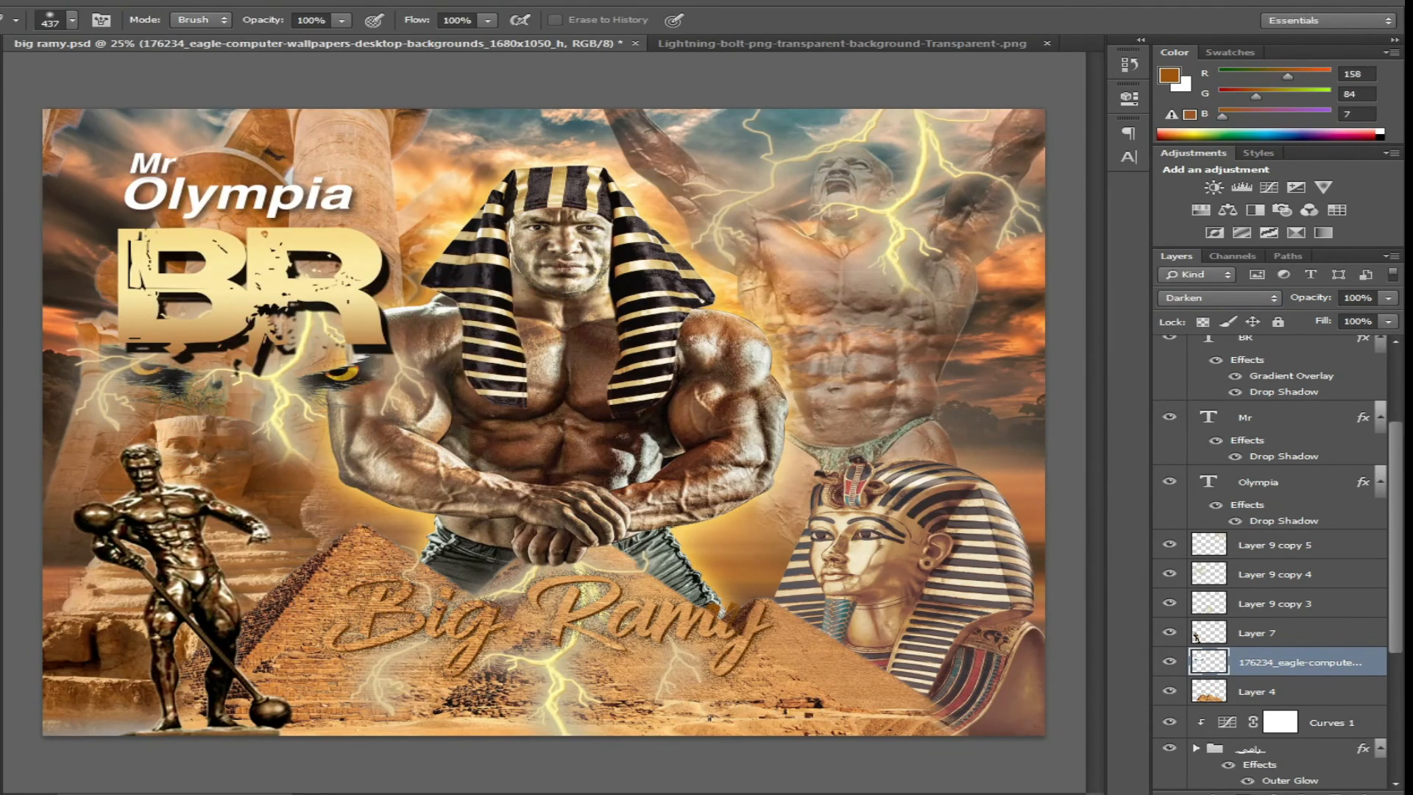
key("v")
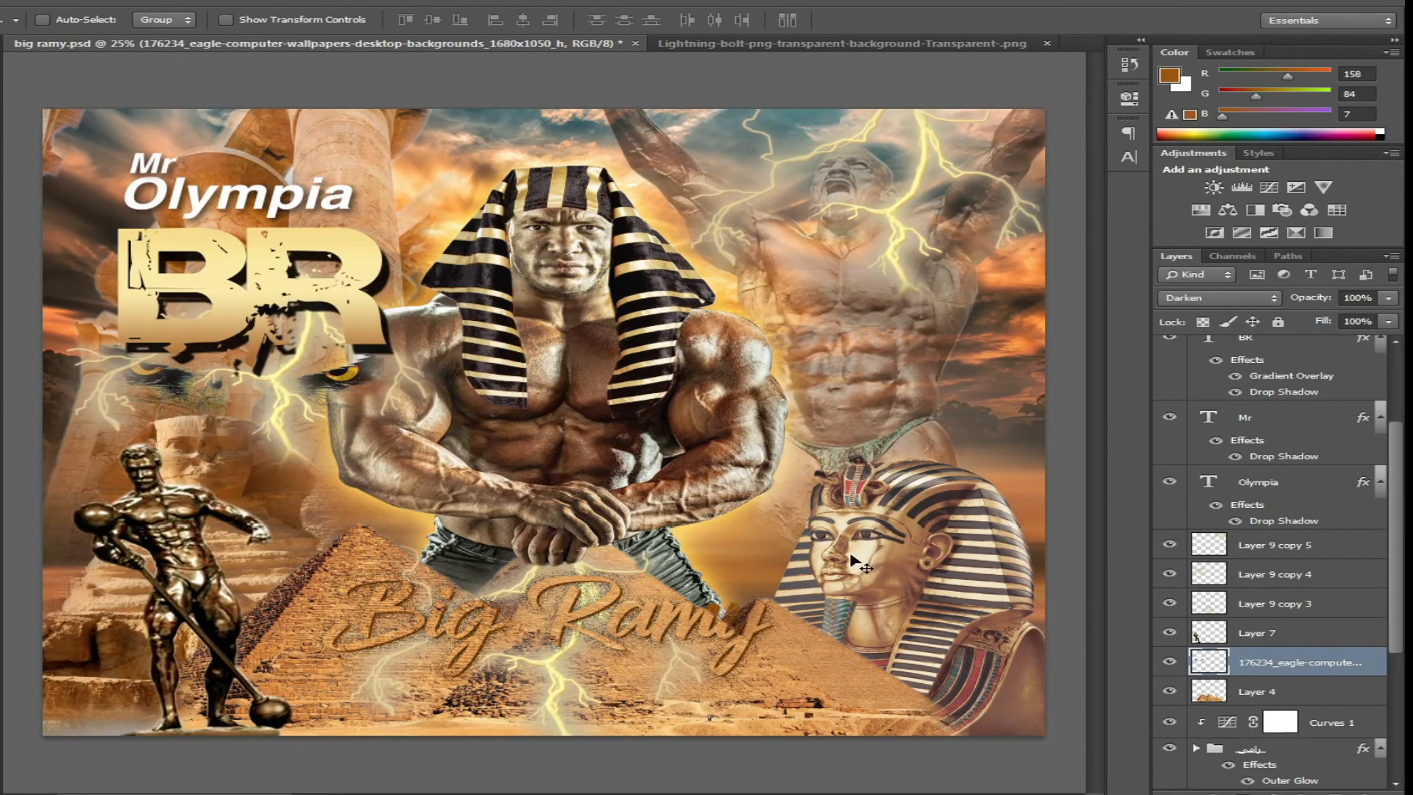
right_click(205, 458)
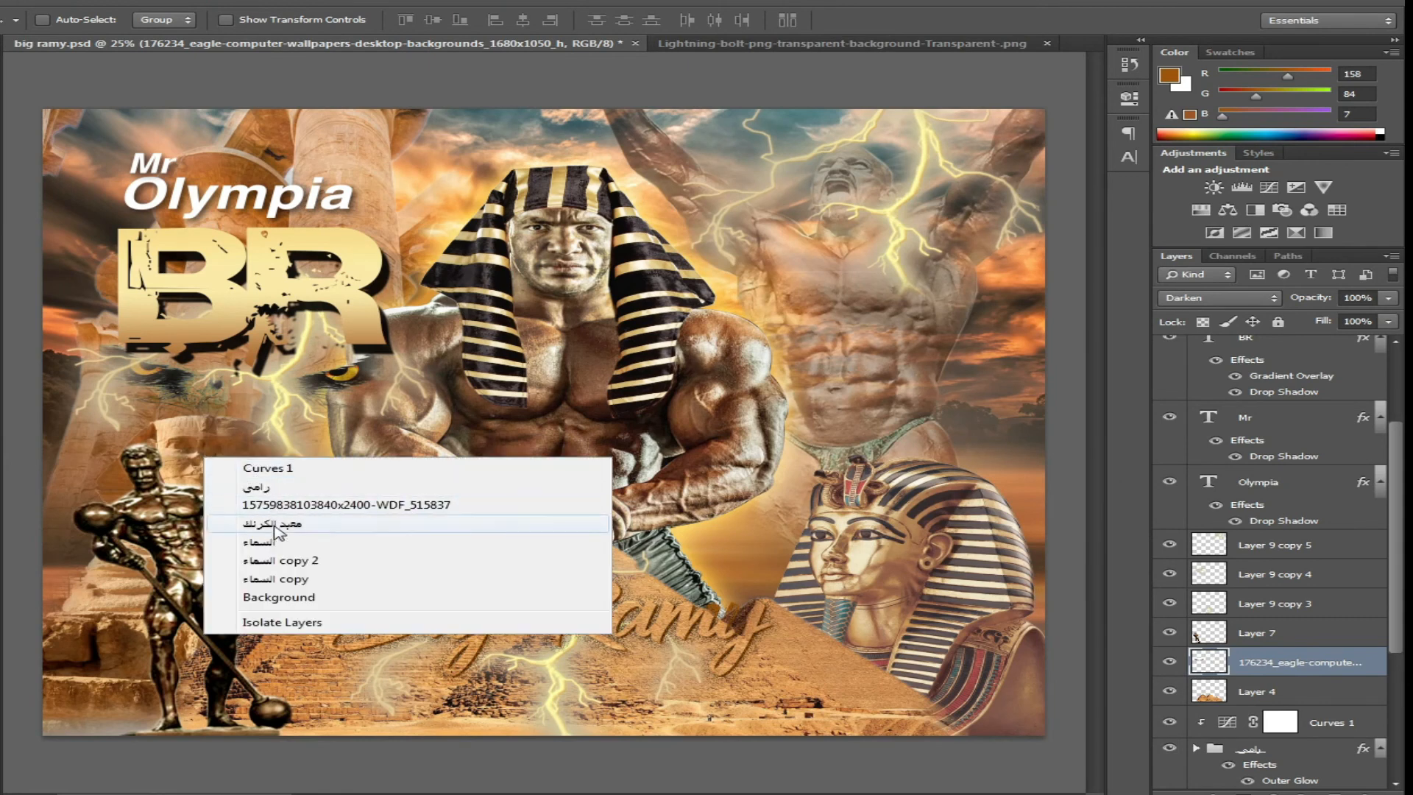
left_click(309, 505)
left_click(1169, 776)
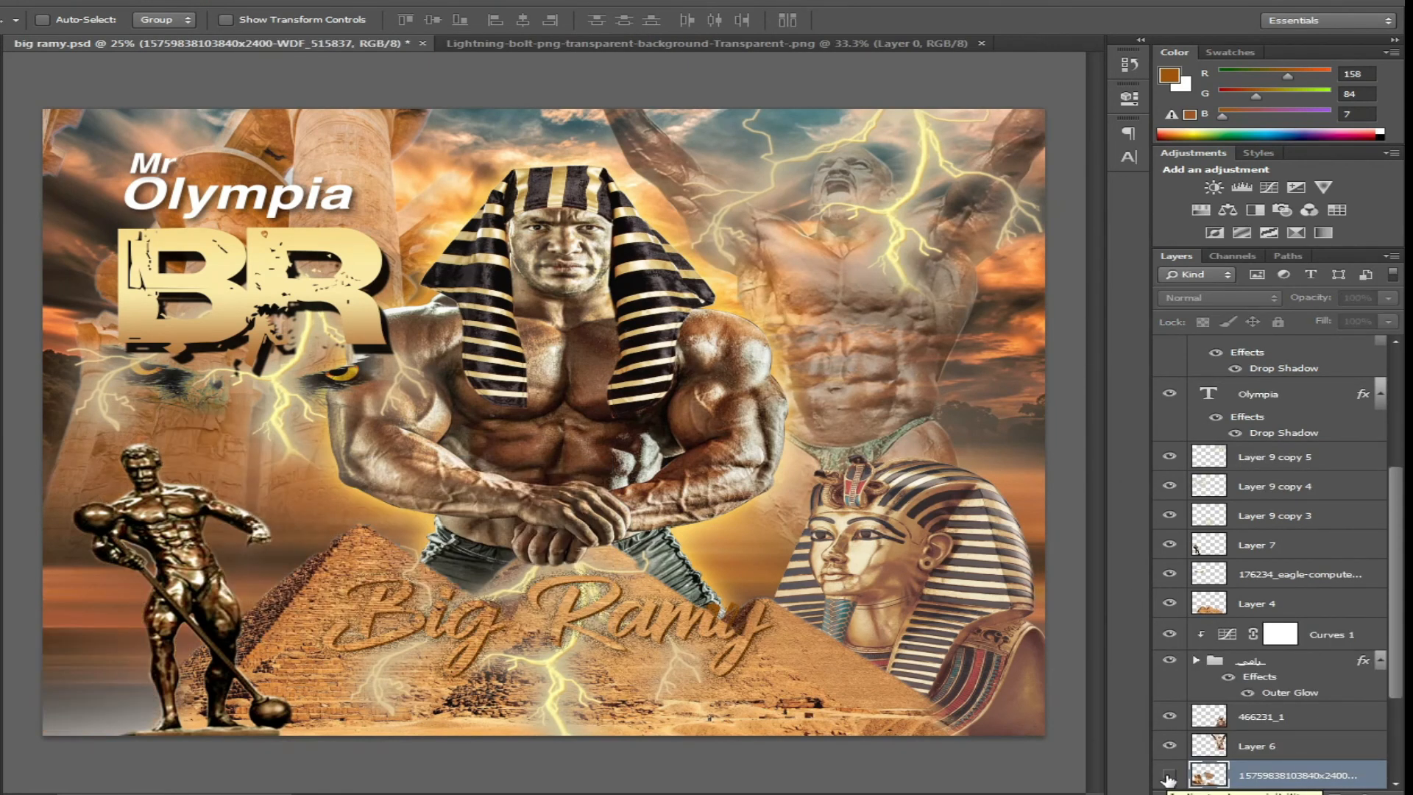
Select the eagle eyes, the lightning below them and the BR title together and shift them slightly up and left
right_click(336, 378)
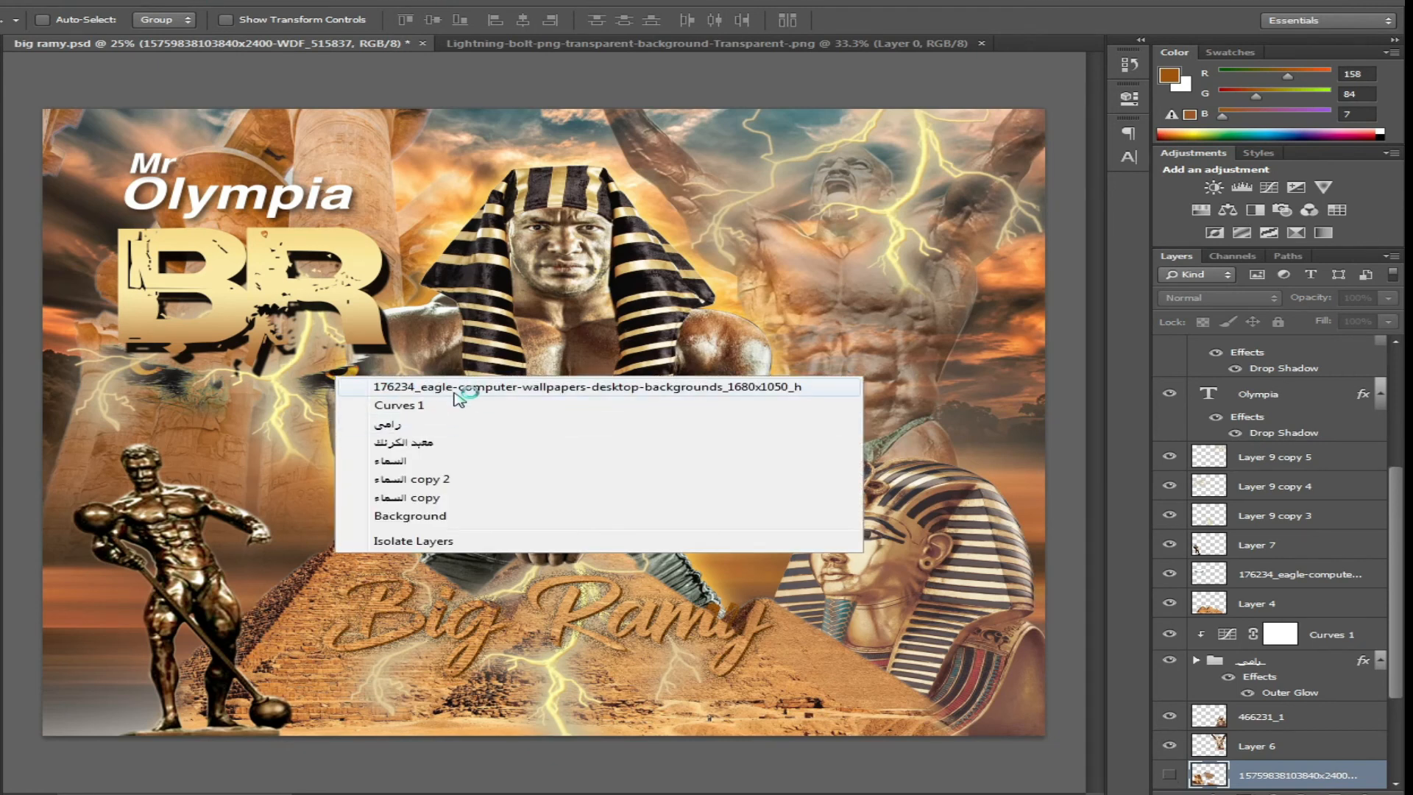
left_click(441, 384)
right_click(296, 351)
left_click(464, 375, "shift")
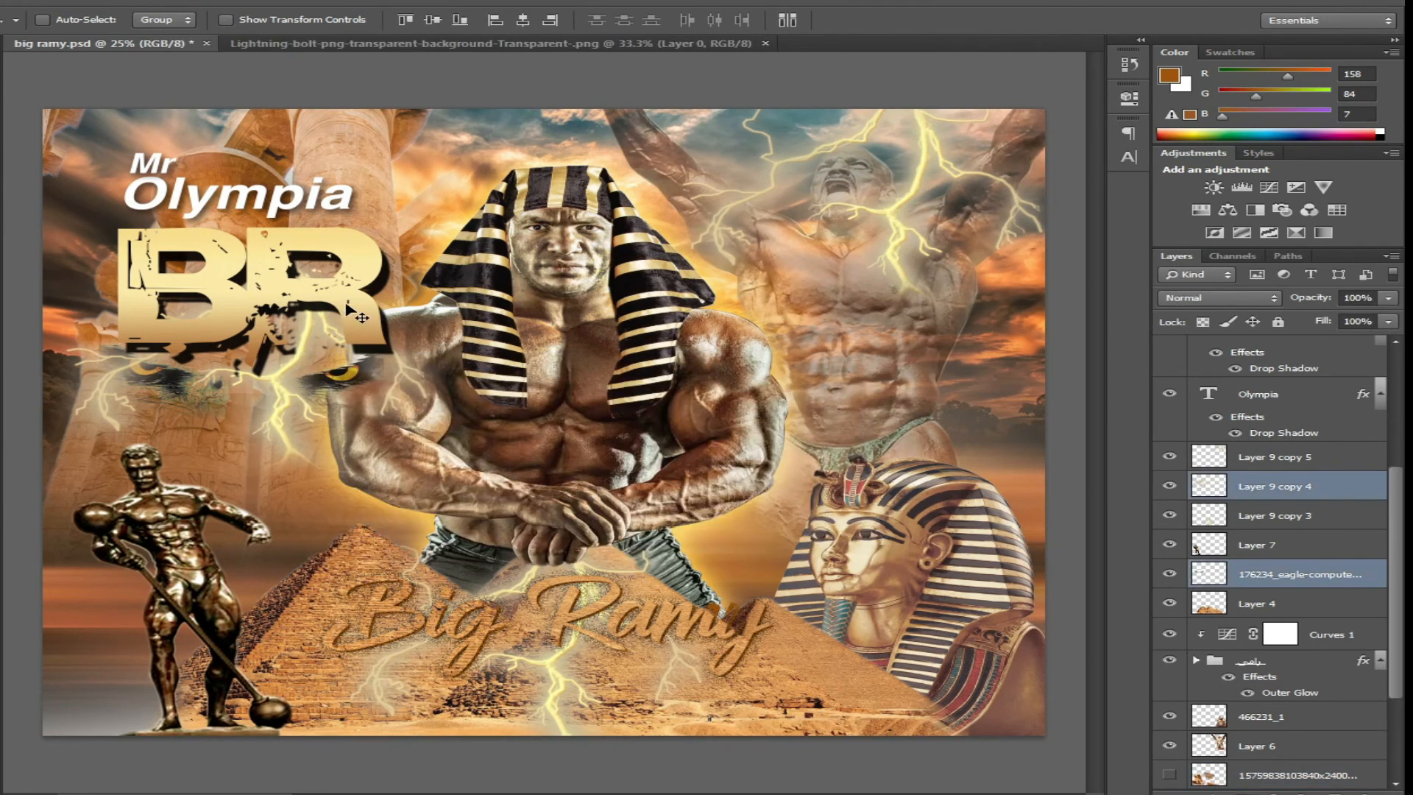
right_click(347, 307)
left_click(415, 320, "shift")
left_click_drag(349, 305, 339, 301)
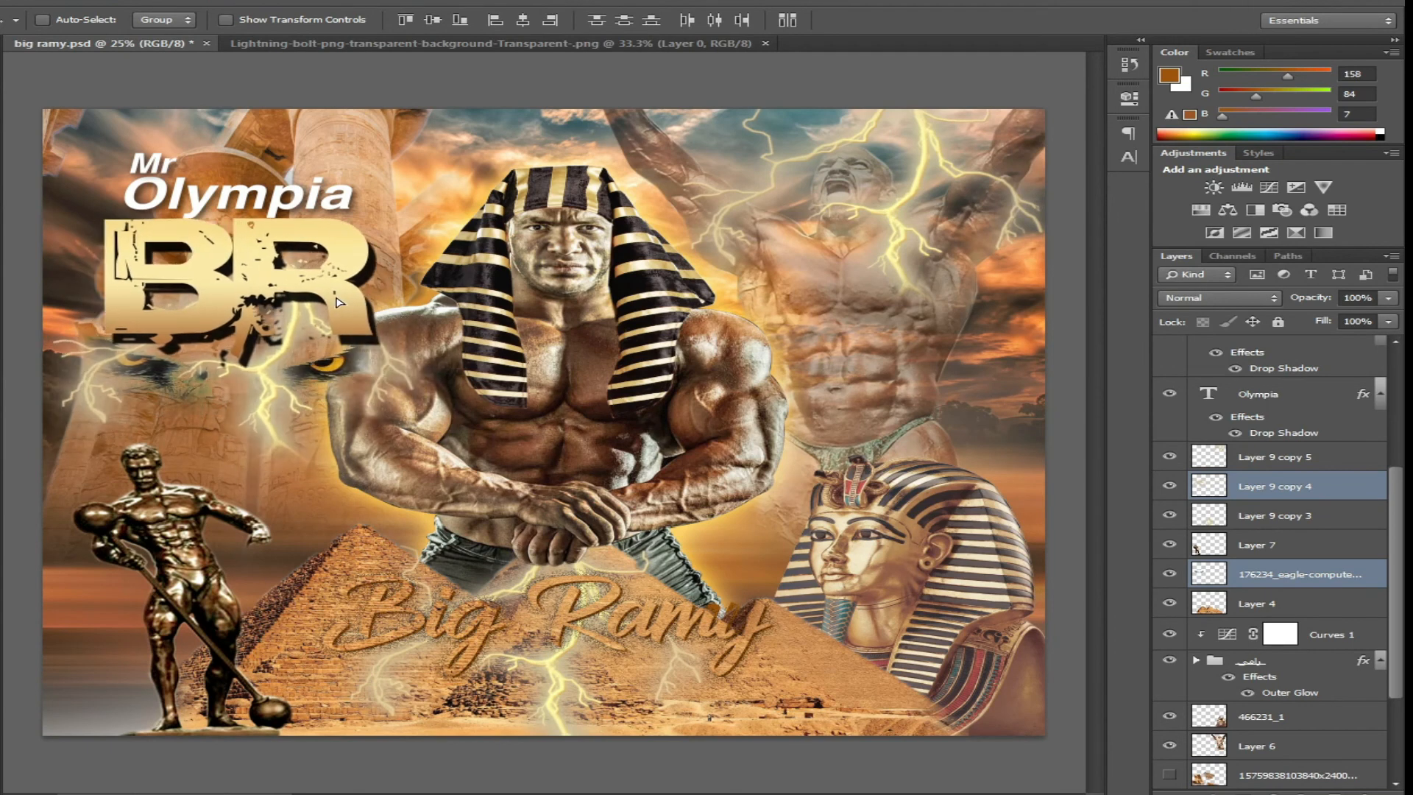
Stretch the Karnak temple layer behind the BR title wider to the right, then shift it slightly up and left
right_click(214, 506)
left_click(239, 513)
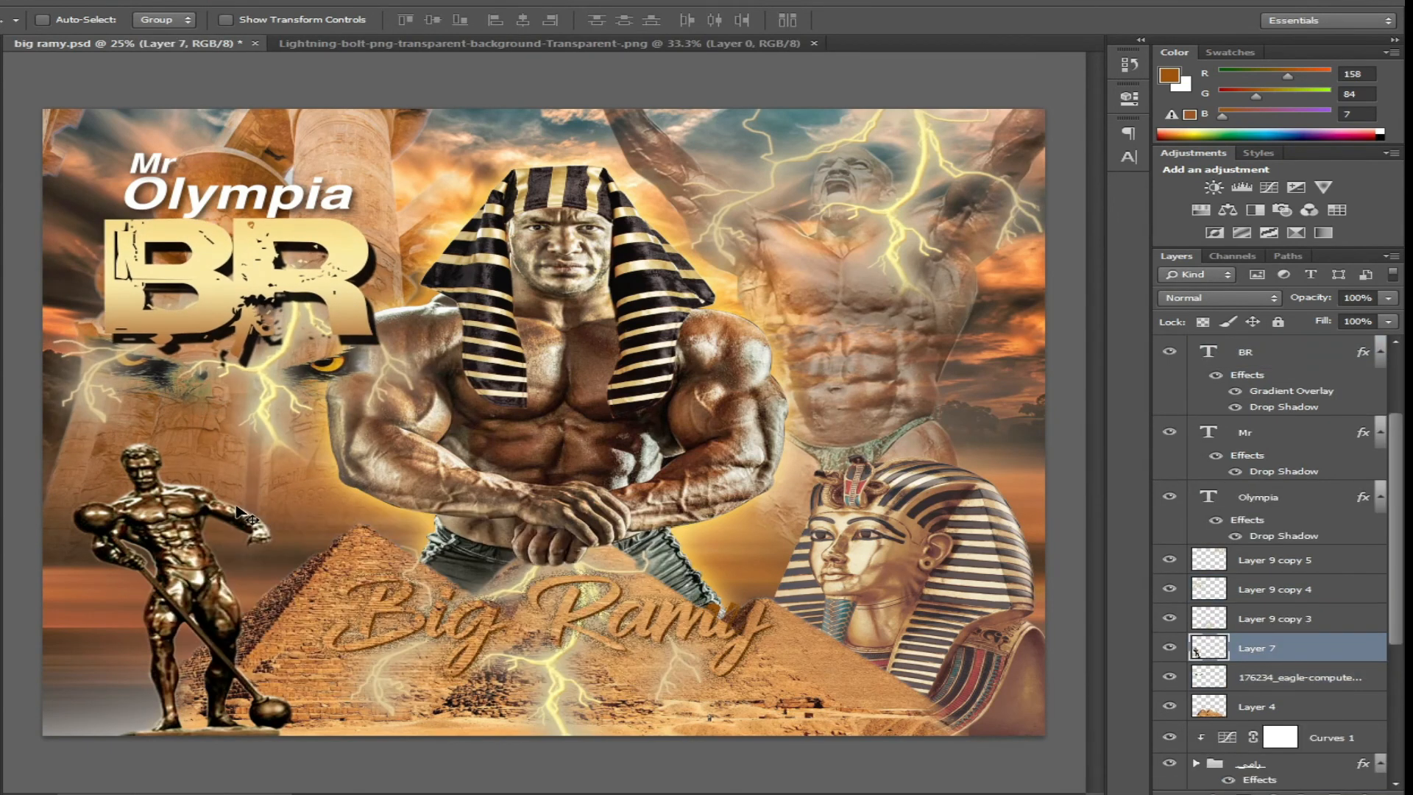
right_click(72, 483)
left_click(190, 517)
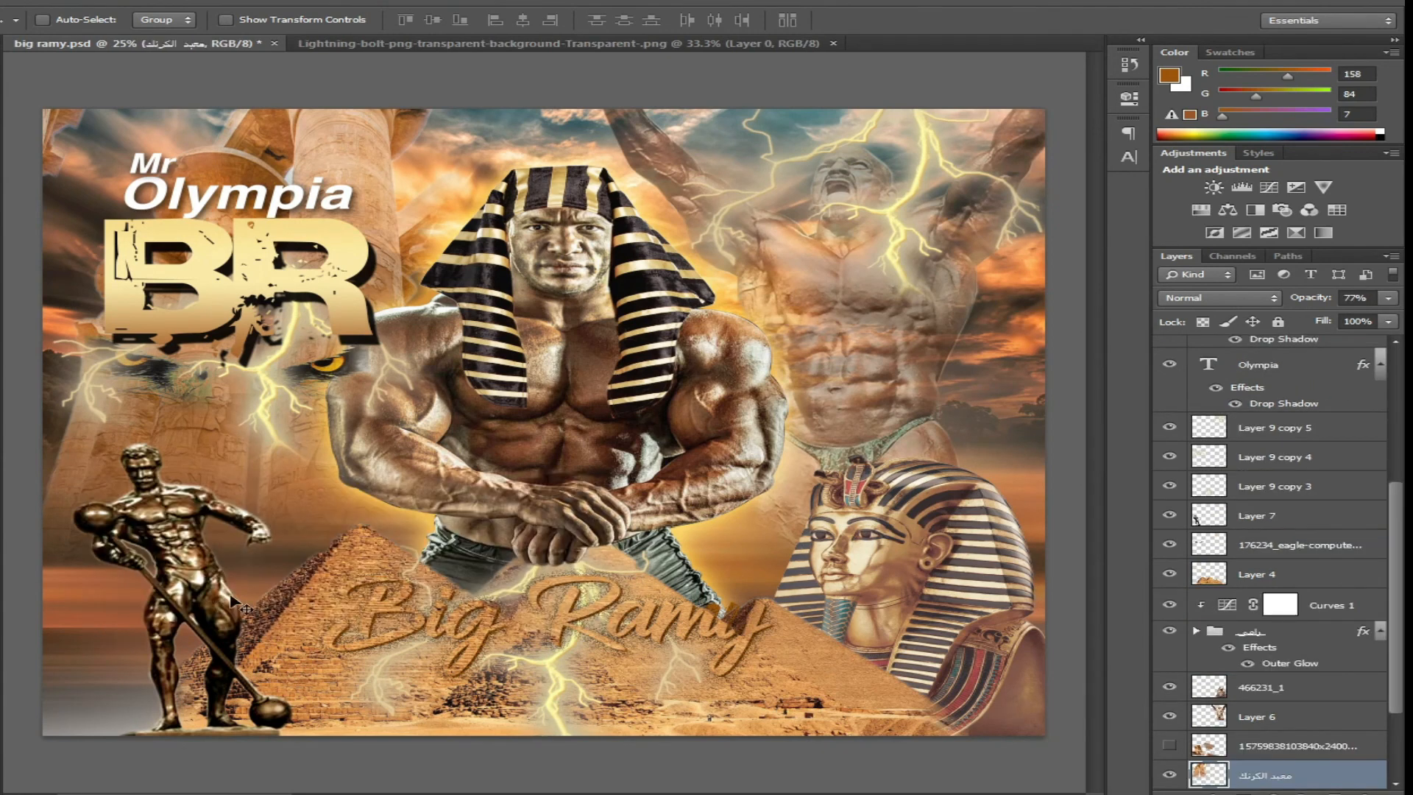
key("ctrl+t")
left_click_drag(354, 592, 343, 698)
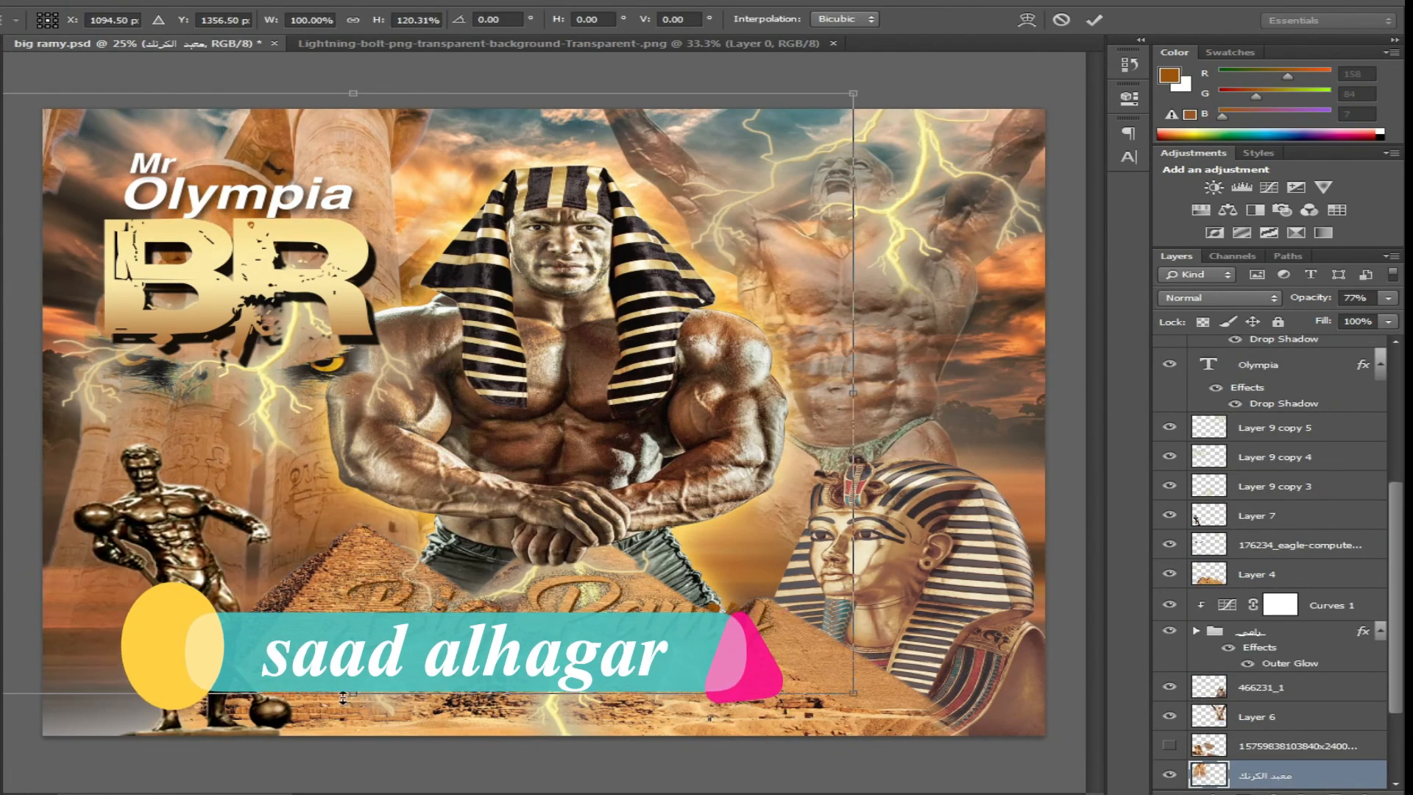
key("ctrl+z")
left_click_drag(853, 343, 990, 331)
left_click_drag(503, 332, 462, 316)
key("Return")
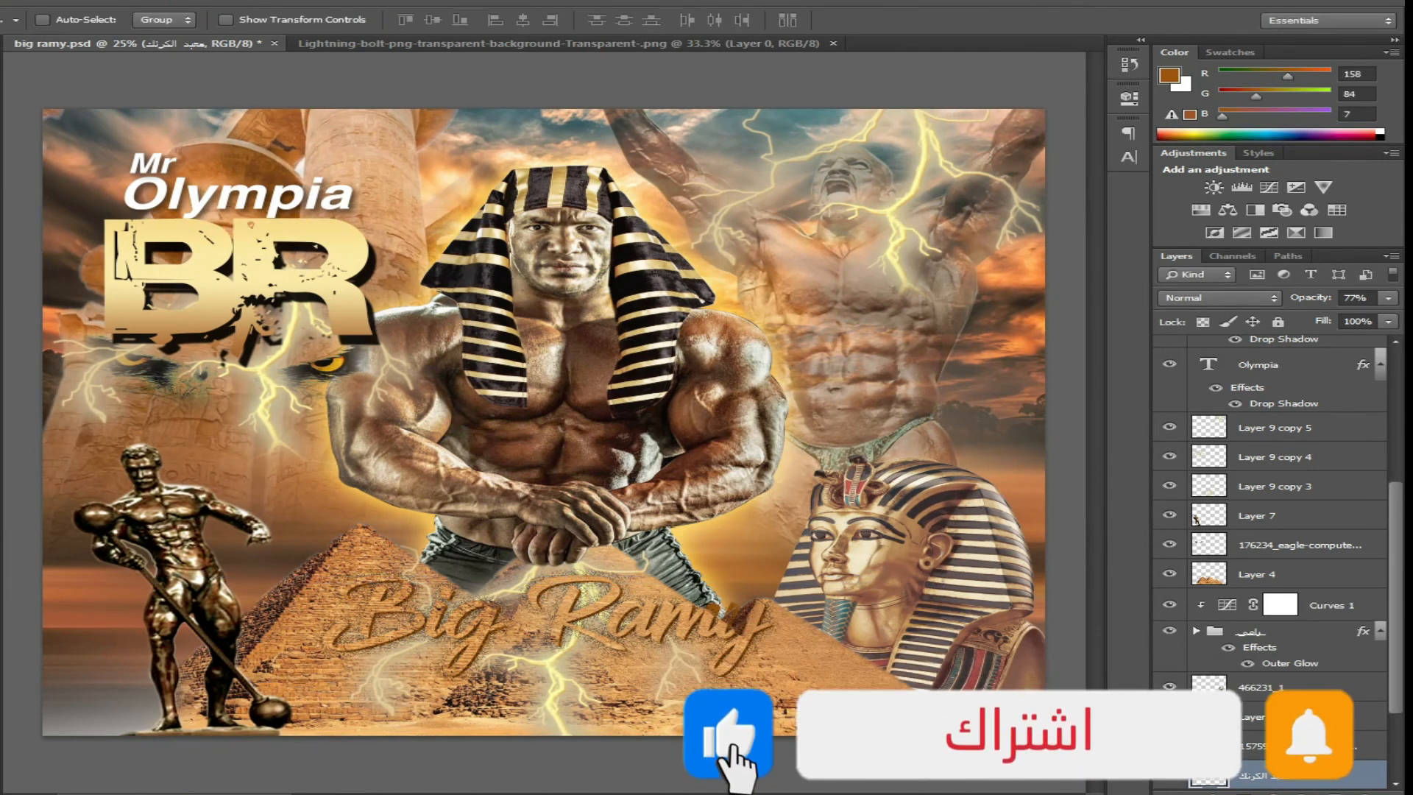
Save the poster file and close the lightning bolt image
key("ctrl+s")
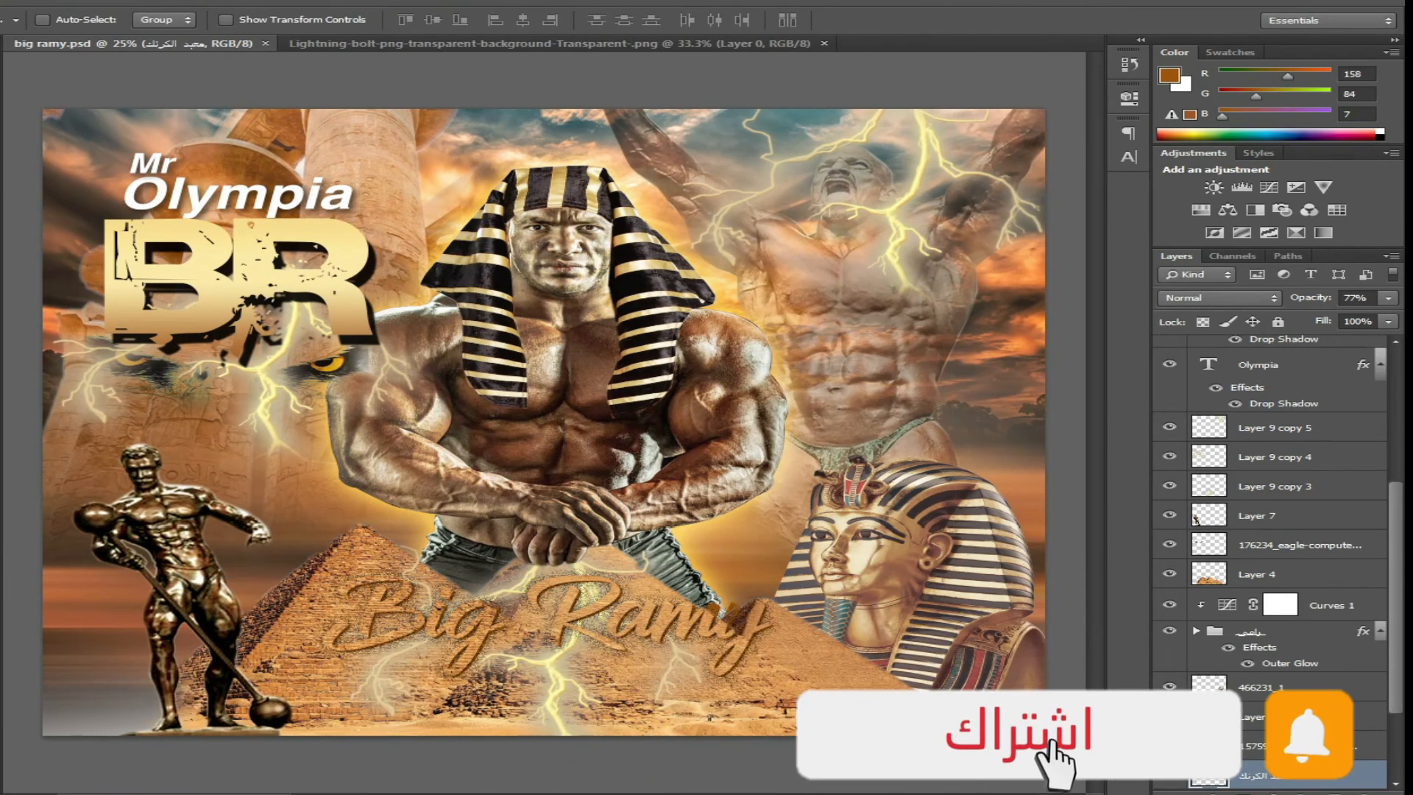
left_click(825, 44)
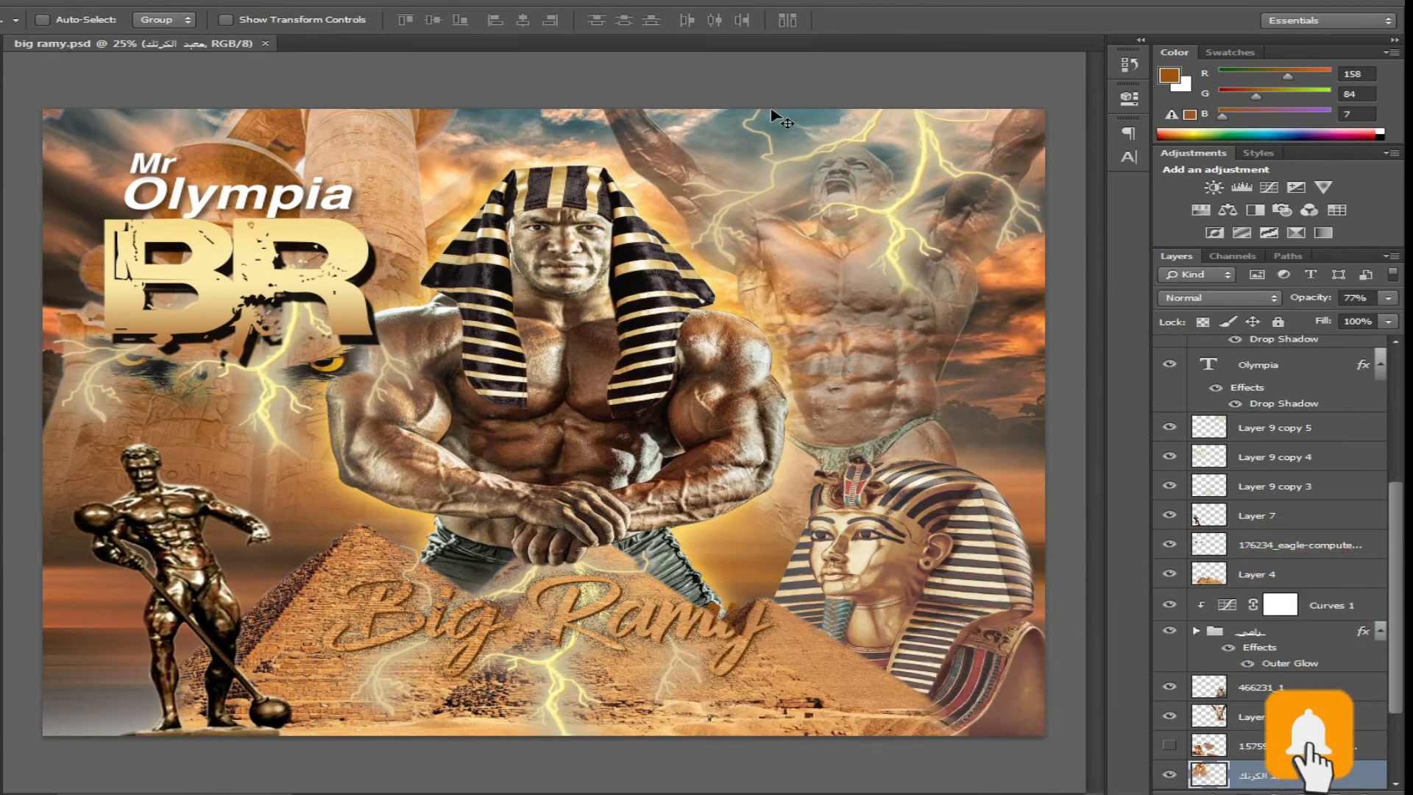
Add a Curves adjustment above all layers with a gentle RGB S-curve that brightens the highlights and slightly deepens the shadows
left_click(1266, 687)
scroll(1328, 364, "up", 4)
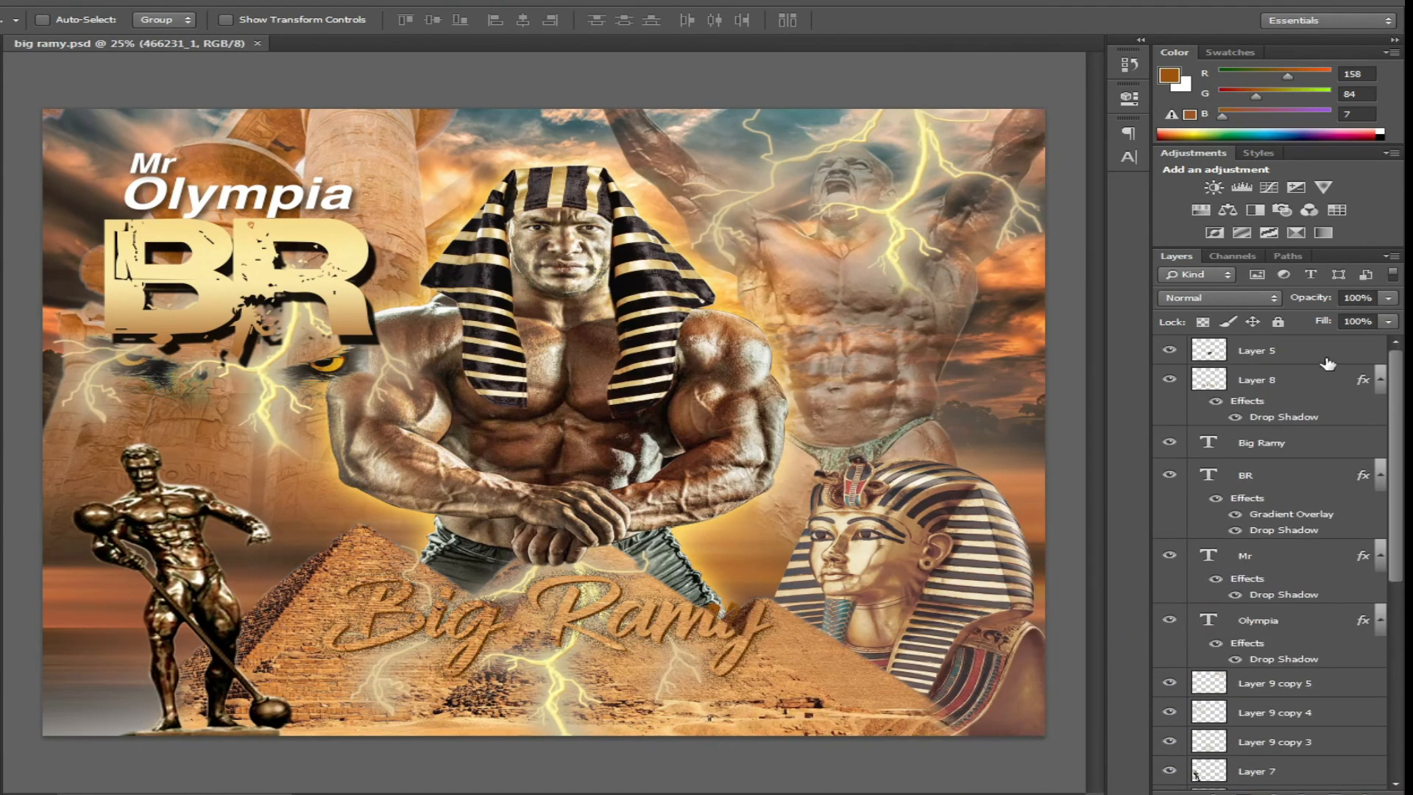
left_click(1328, 354)
left_click(1268, 188)
left_click_drag(964, 254, 965, 248)
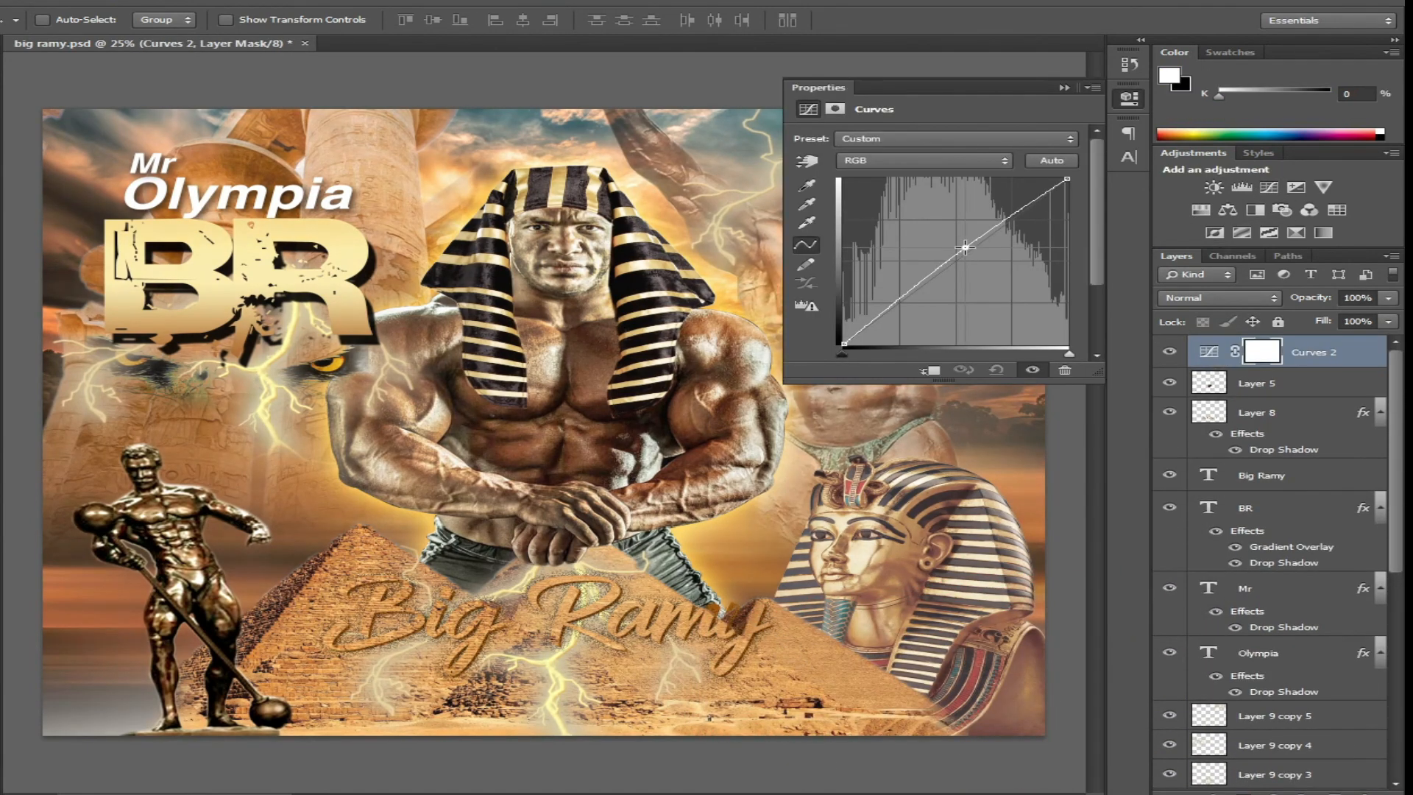
mouse_move(871, 319)
left_mouse_down()
mouse_move(885, 326)
mouse_move(876, 269)
mouse_move(890, 327)
mouse_move(888, 309)
left_mouse_up()
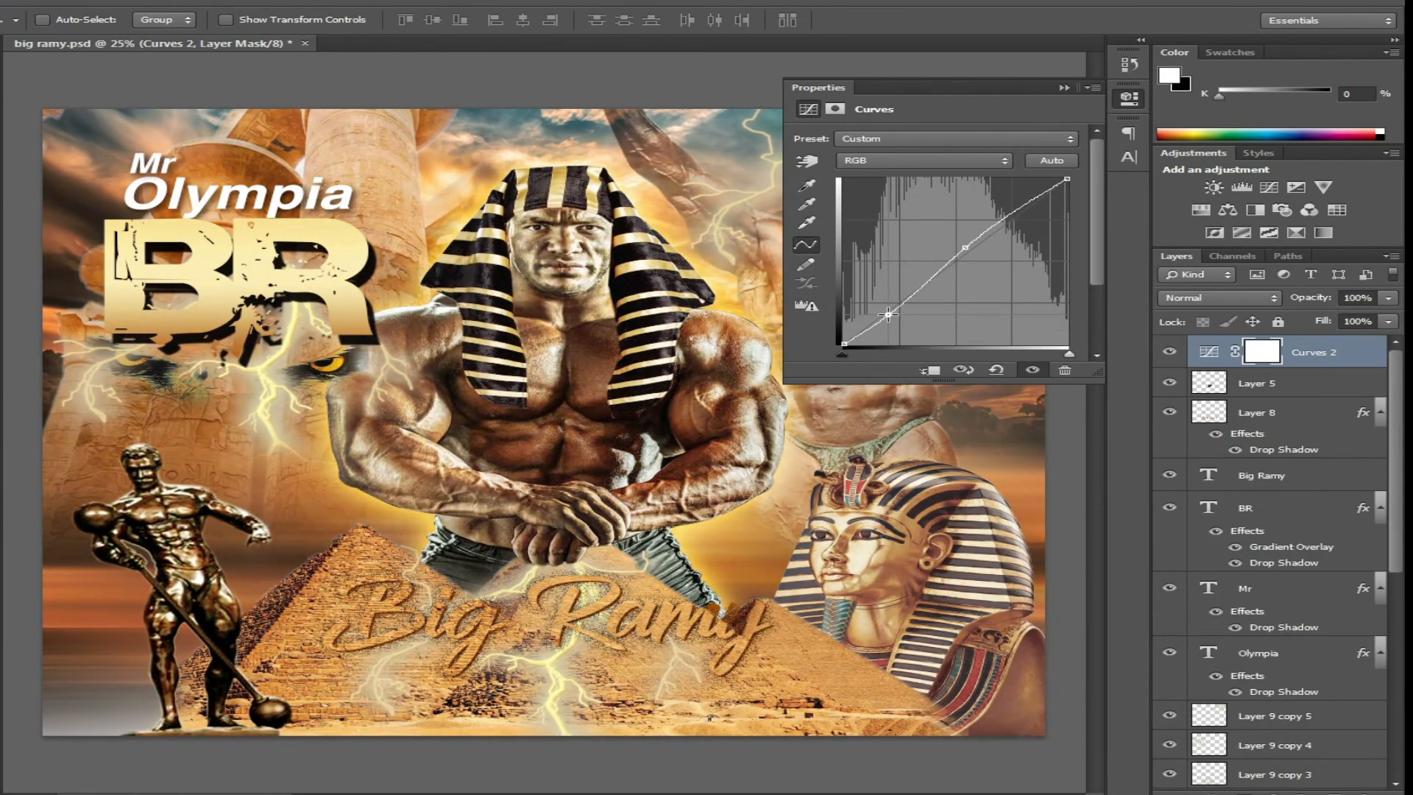
left_click_drag(1019, 201, 1019, 193)
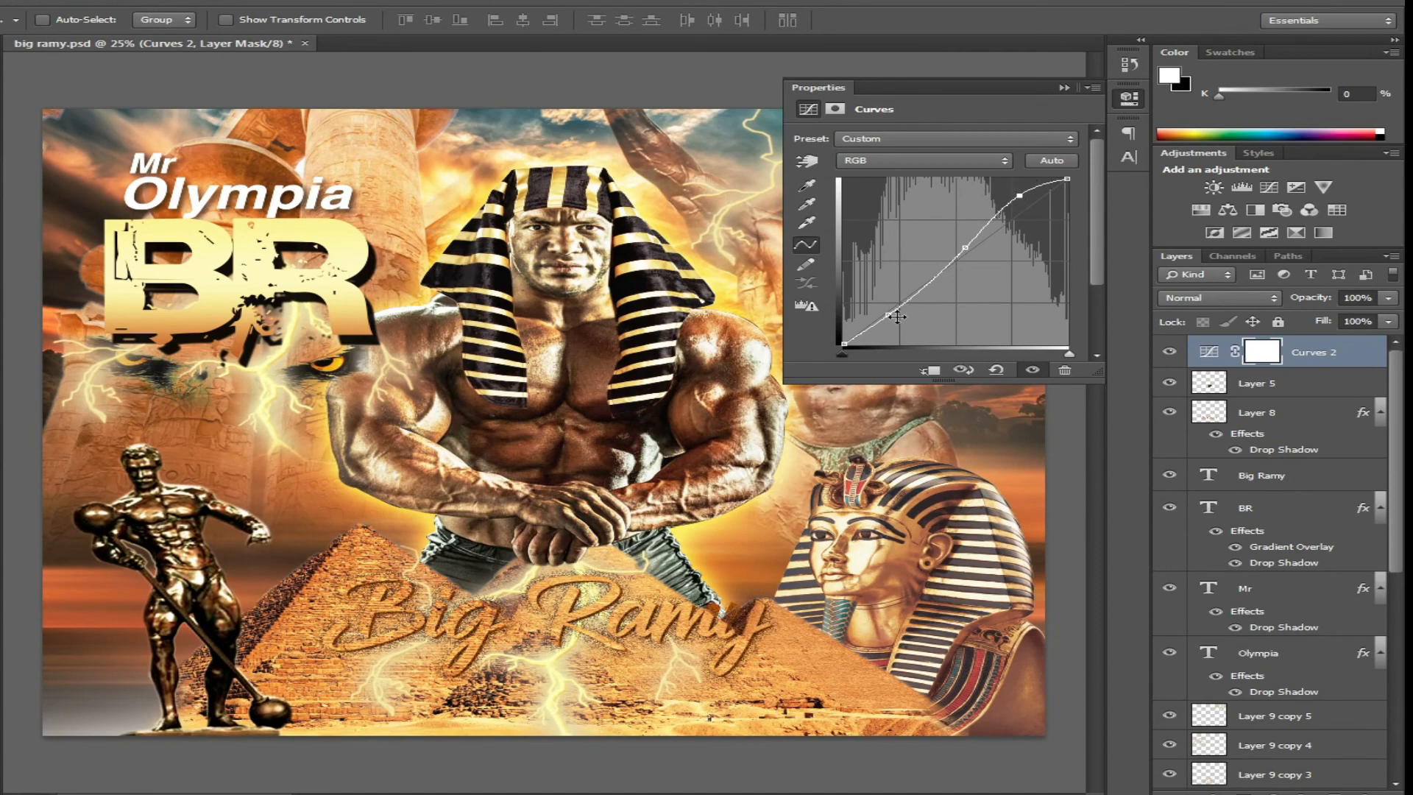
left_click_drag(888, 319, 889, 314)
left_click(1129, 98)
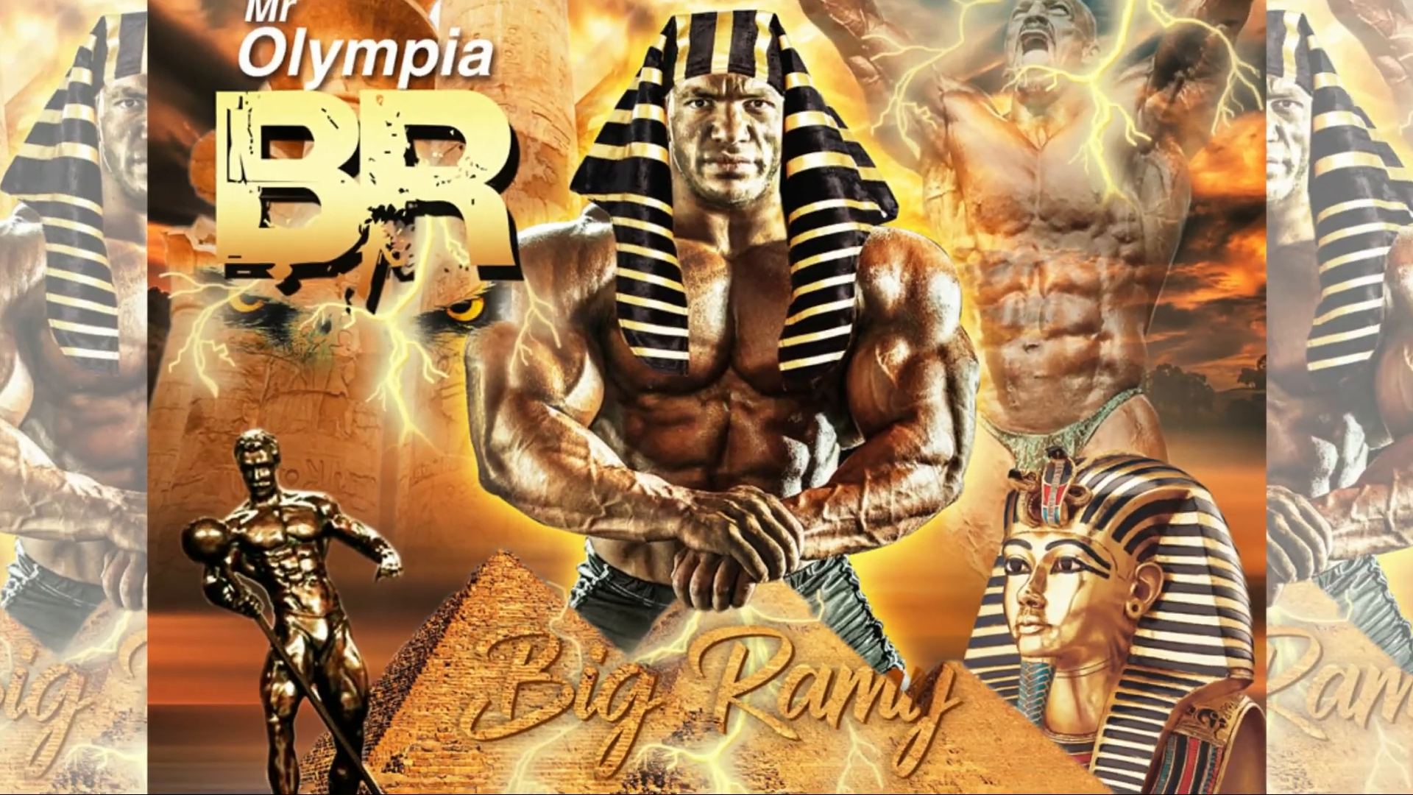